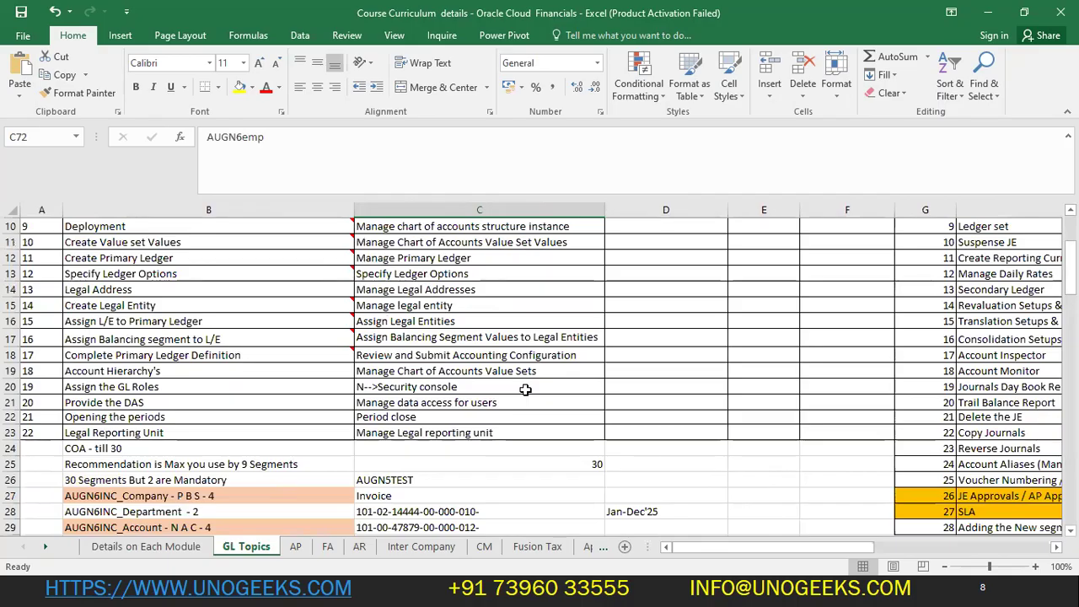
- Review topics 1–6 on the Details on Each Module sheet, all Done on 21-05-2025
{"action": "left_click", "coordinate": [152, 546]}
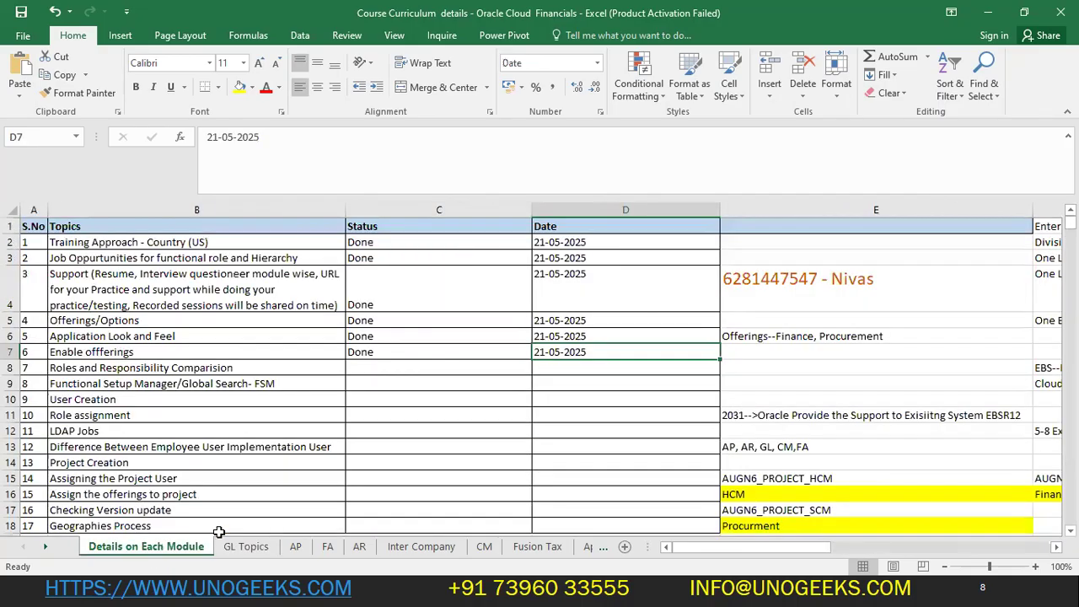
{"action": "left_click", "coordinate": [212, 365]}
{"action": "left_click", "coordinate": [456, 352]}
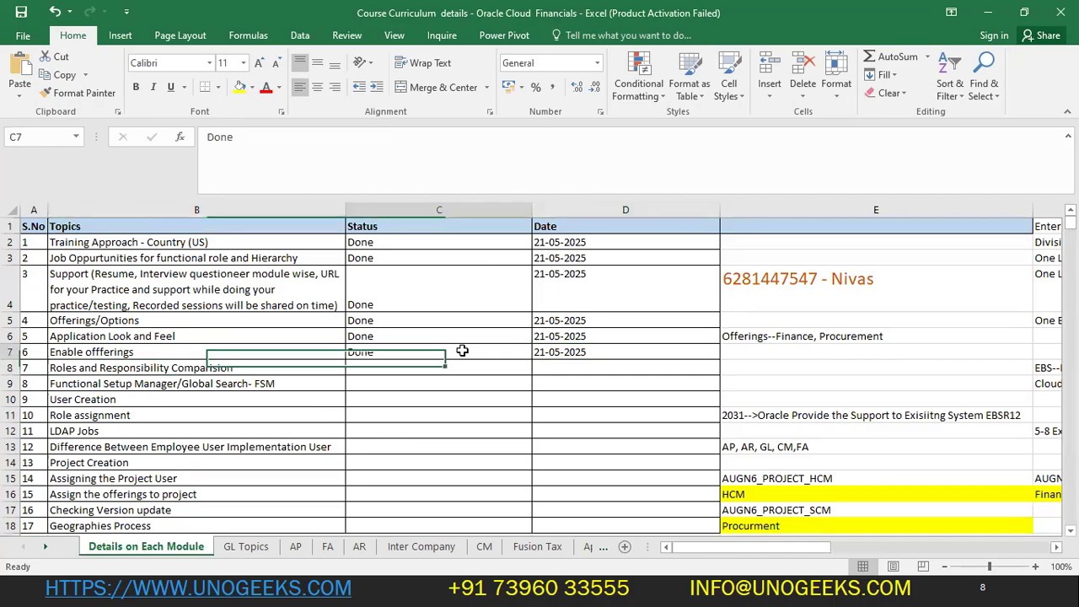
{"action": "left_click", "coordinate": [278, 334]}
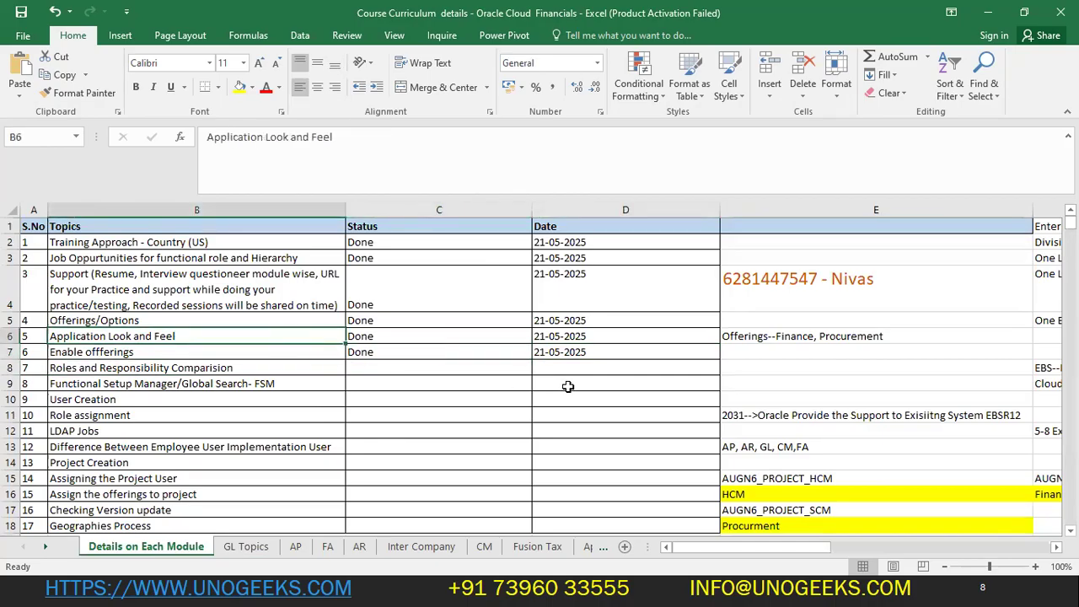
{"action": "left_click", "coordinate": [271, 320]}
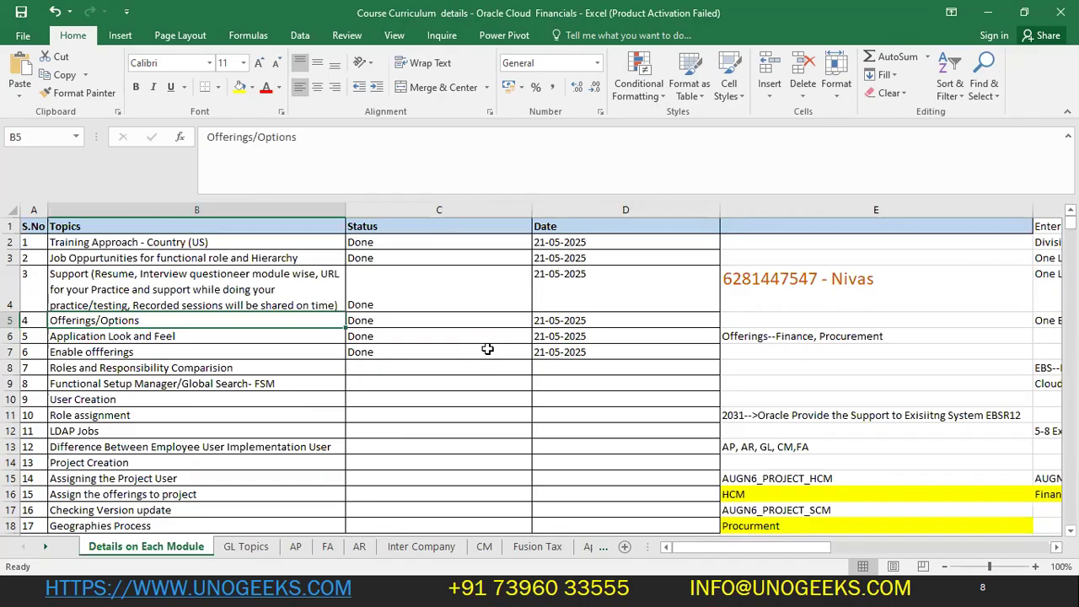
{"action": "mouse_move", "coordinate": [184, 239]}
{"action": "left_mouse_down"}
{"action": "mouse_move", "coordinate": [525, 286]}
{"action": "mouse_move", "coordinate": [562, 354]}
{"action": "left_mouse_up"}
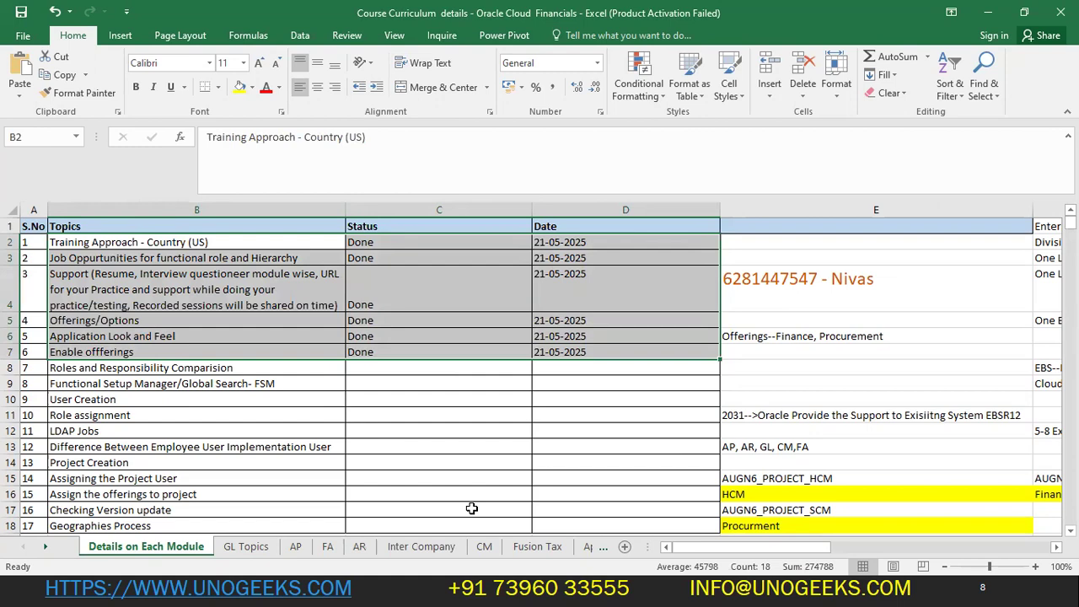
{"action": "left_click", "coordinate": [245, 546]}
{"action": "left_click", "coordinate": [177, 546]}
{"action": "left_click", "coordinate": [415, 383]}
{"action": "key", "text": "alt+Tab"}
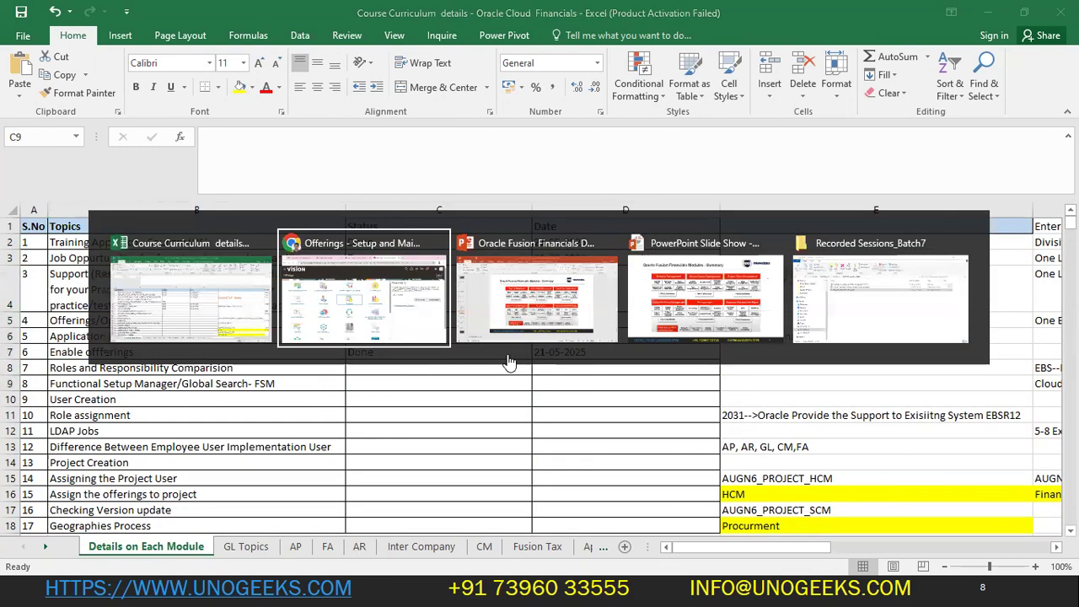
{"action": "left_click", "coordinate": [1032, 131]}
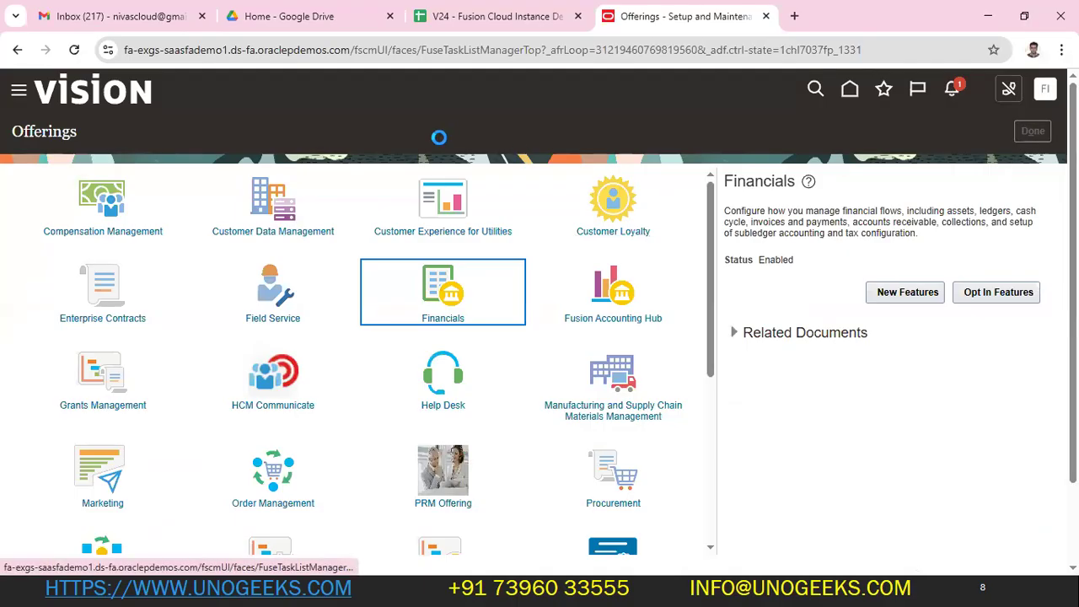
{"action": "key", "text": "alt+Tab"}
{"action": "left_click", "coordinate": [353, 357]}
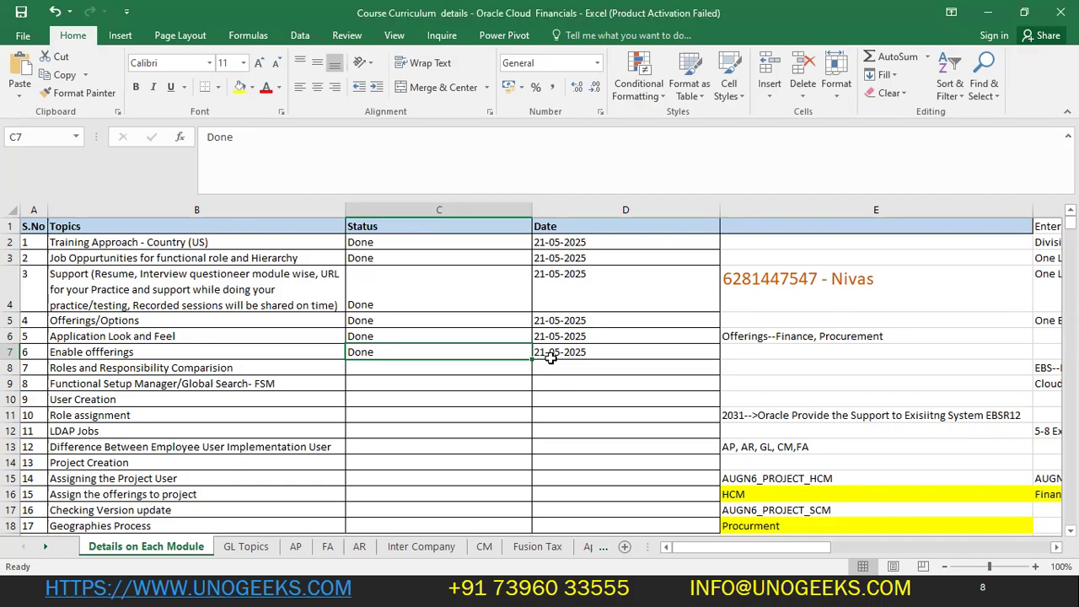
- Enter 'EBS--->Responsibility---> GL Resp, FA Resp, AP Resp, AR Resp' in cell E8
{"action": "scroll", "coordinate": [590, 350], "scroll_direction": "down", "scroll_amount": 4}
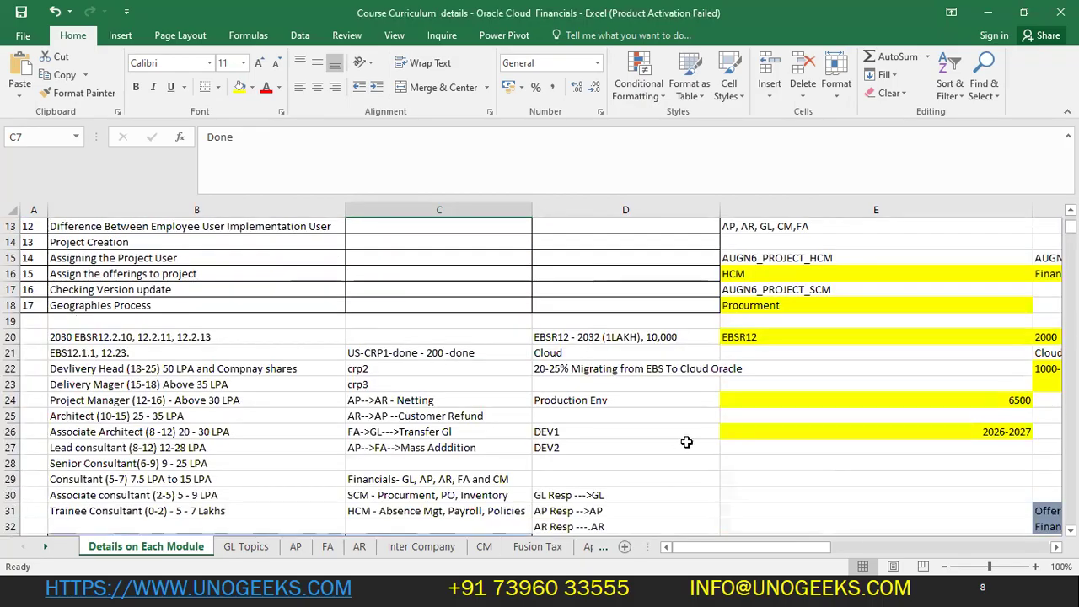
{"action": "scroll", "coordinate": [687, 442], "scroll_direction": "up", "scroll_amount": 4}
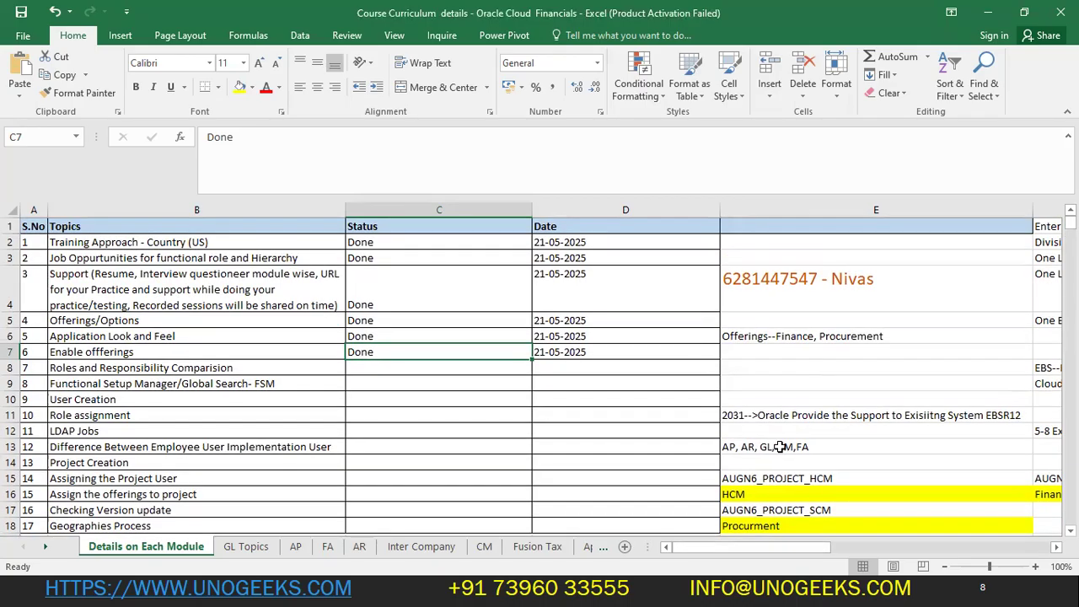
{"action": "left_click", "coordinate": [800, 362]}
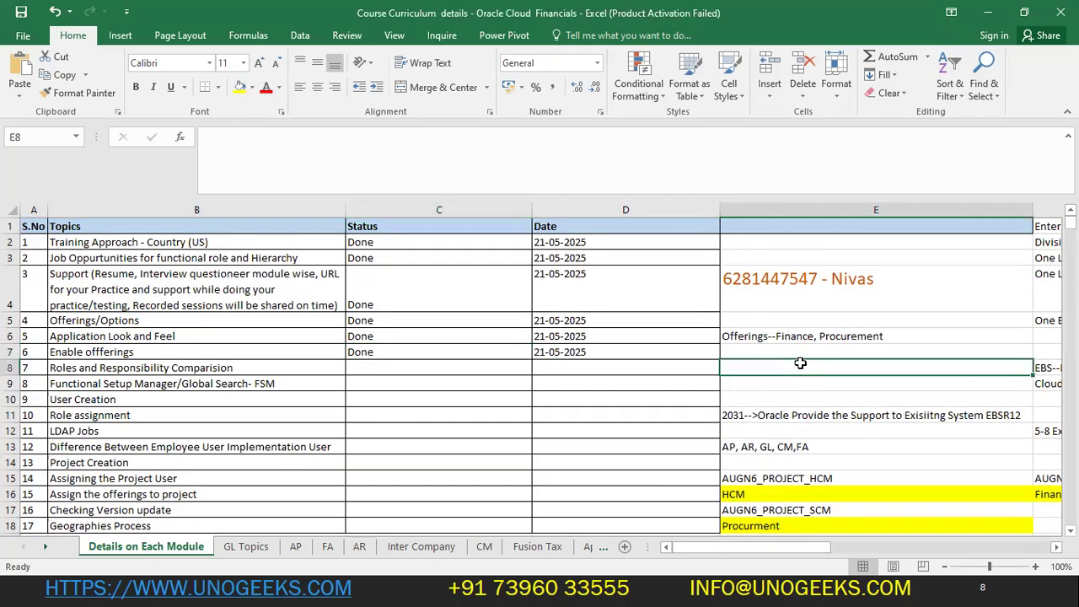
{"action": "type", "text": "EBS--->Resp"}
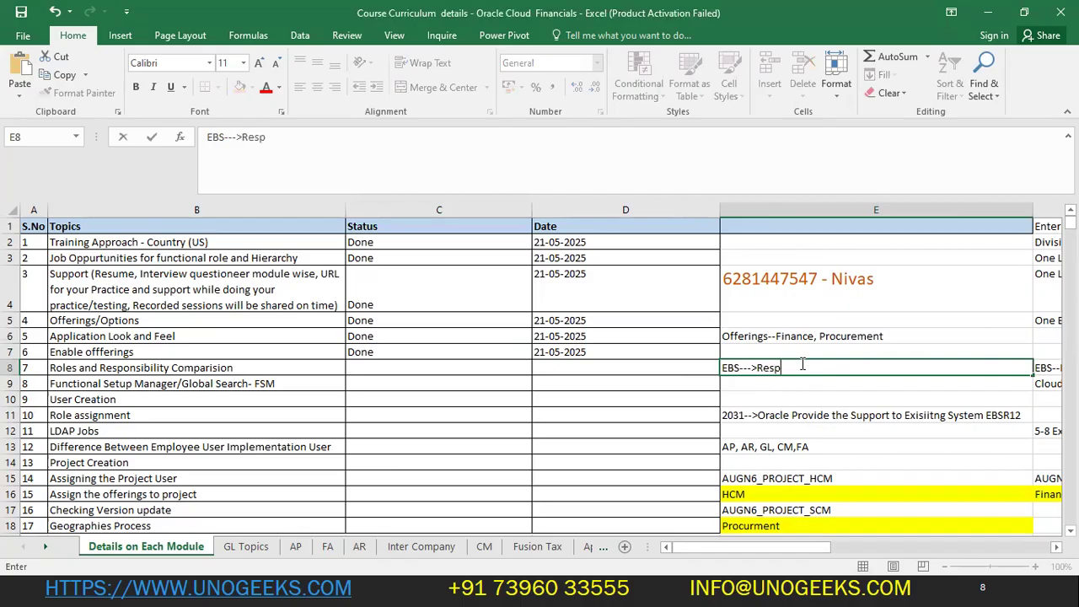
{"action": "type", "text": "onsibility"}
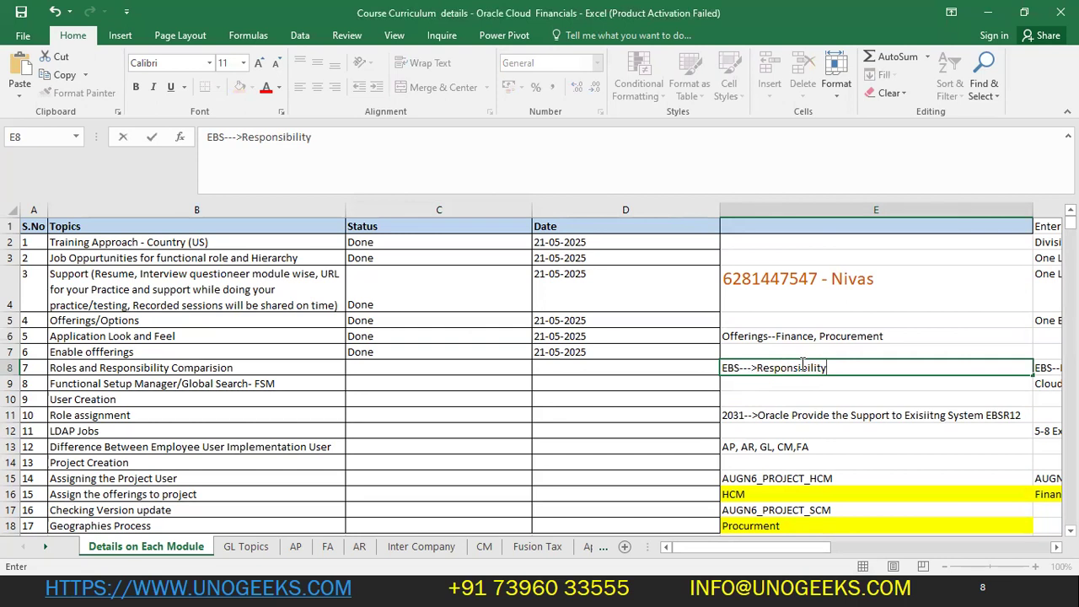
{"action": "type", "text": "--->GL"}
{"action": "left_click", "coordinate": [845, 367]}
{"action": "type", "text": "Resp"}
{"action": "type", "text": ", "}
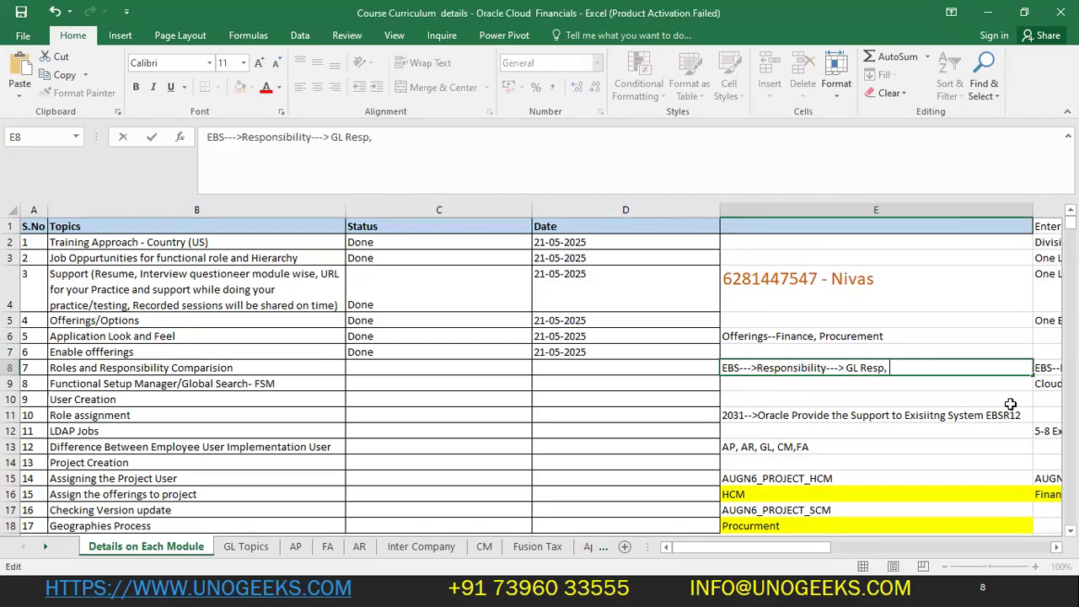
{"action": "type", "text": "FA Resp, AP"}
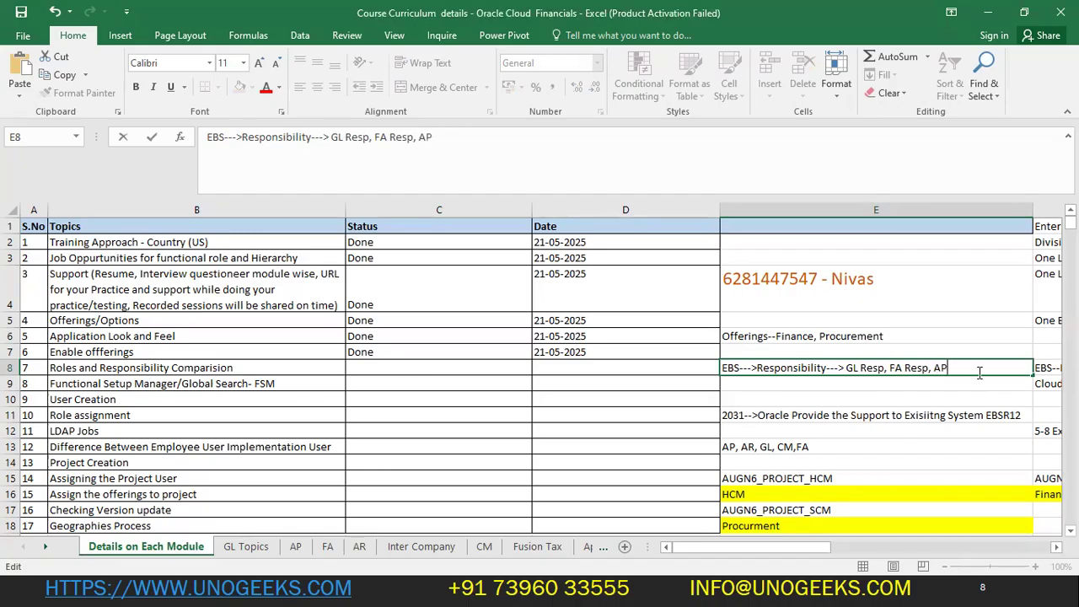
{"action": "type", "text": " Resp,"}
{"action": "left_click_drag", "start_coordinate": [932, 368], "coordinate": [1003, 364]}
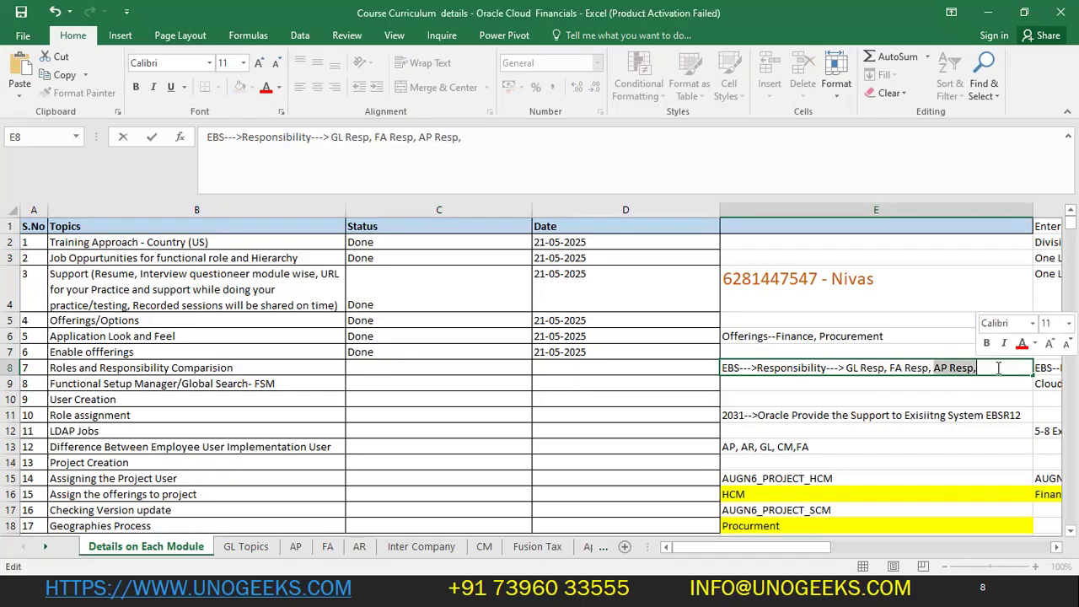
{"action": "left_click", "coordinate": [1003, 367]}
{"action": "type", "text": "AR Resp"}
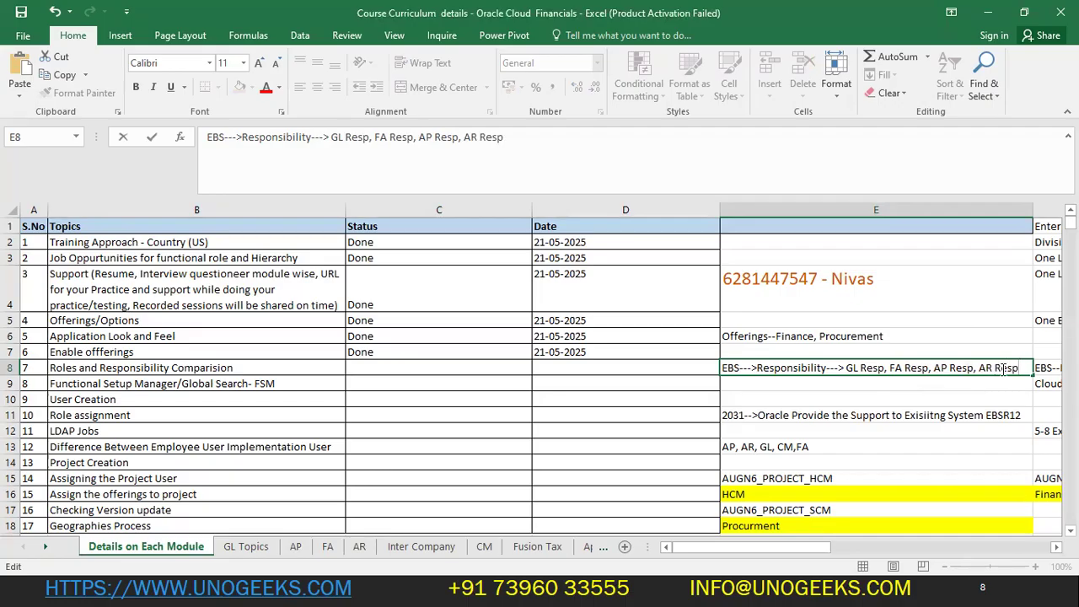
{"action": "left_click_drag", "start_coordinate": [1028, 364], "coordinate": [823, 369]}
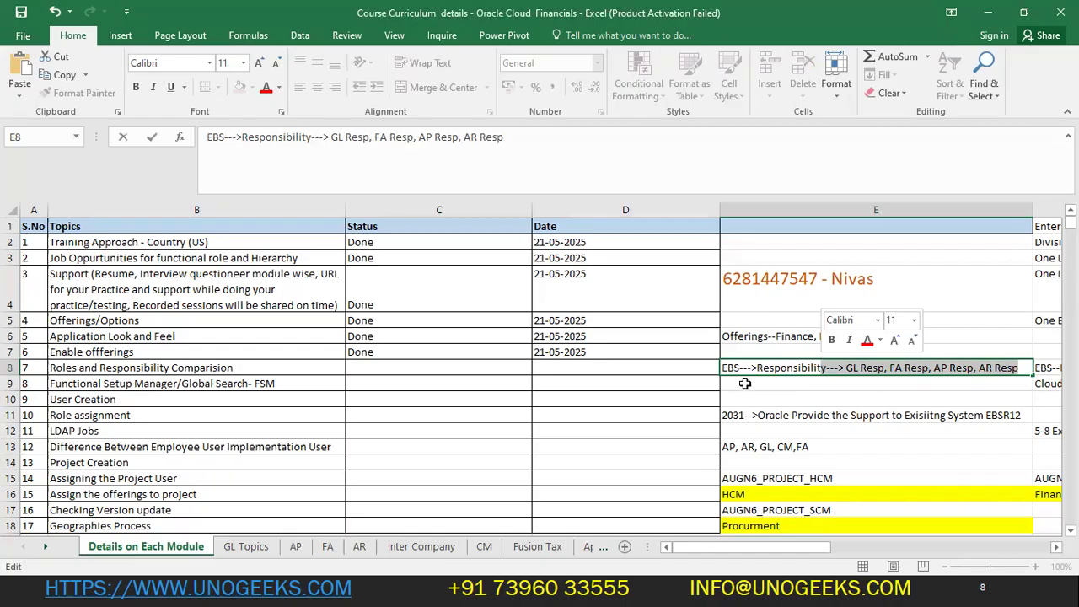
{"action": "left_click", "coordinate": [917, 399]}
{"action": "left_click", "coordinate": [879, 364]}
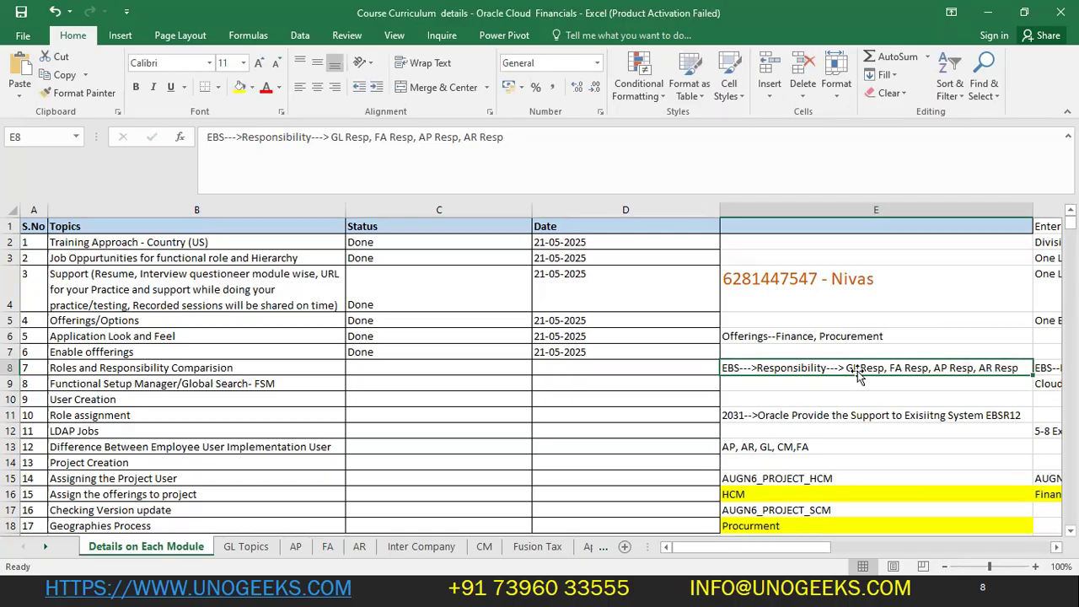
- Enter 'Cloud--->Roles-->APM, APS, APS, AR-->ARM. ARS, BA, RA' in cell E9, without a trailing comma
{"action": "left_click", "coordinate": [767, 386]}
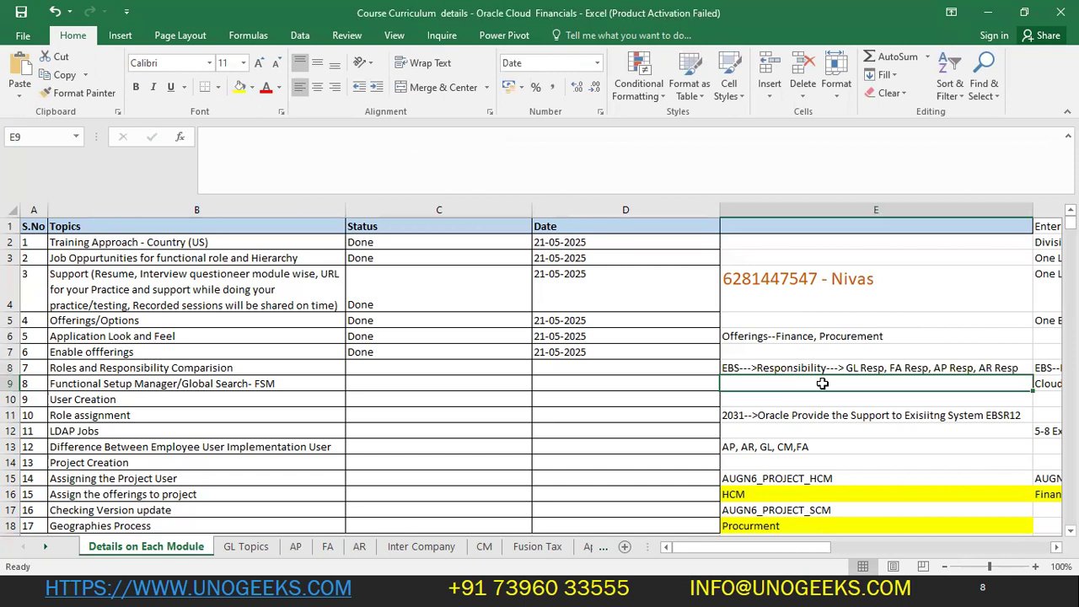
{"action": "type", "text": "Cloud--->"}
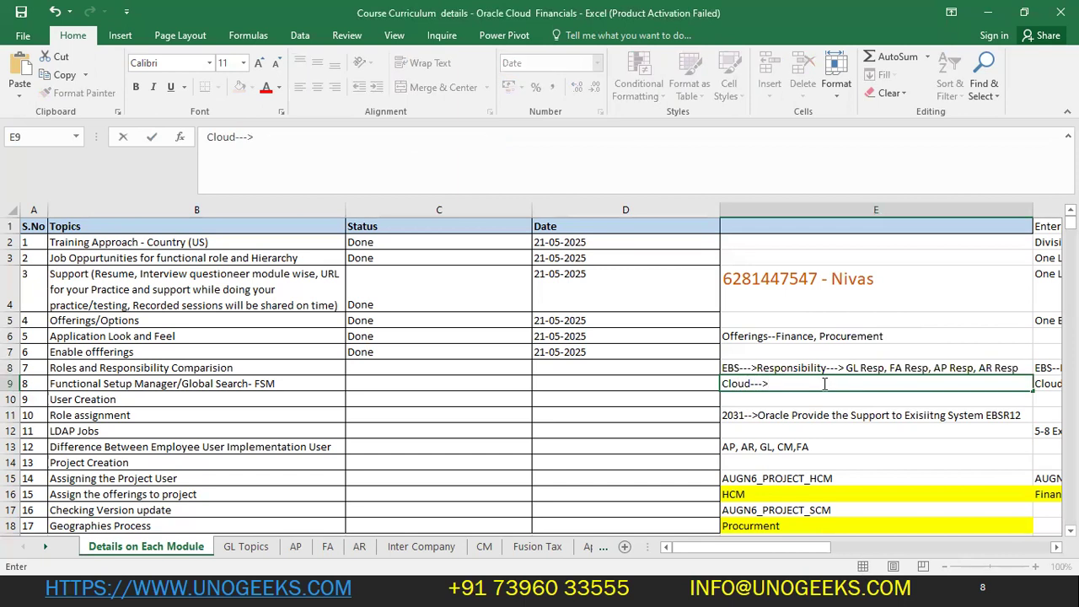
{"action": "type", "text": "Roles-->AP"}
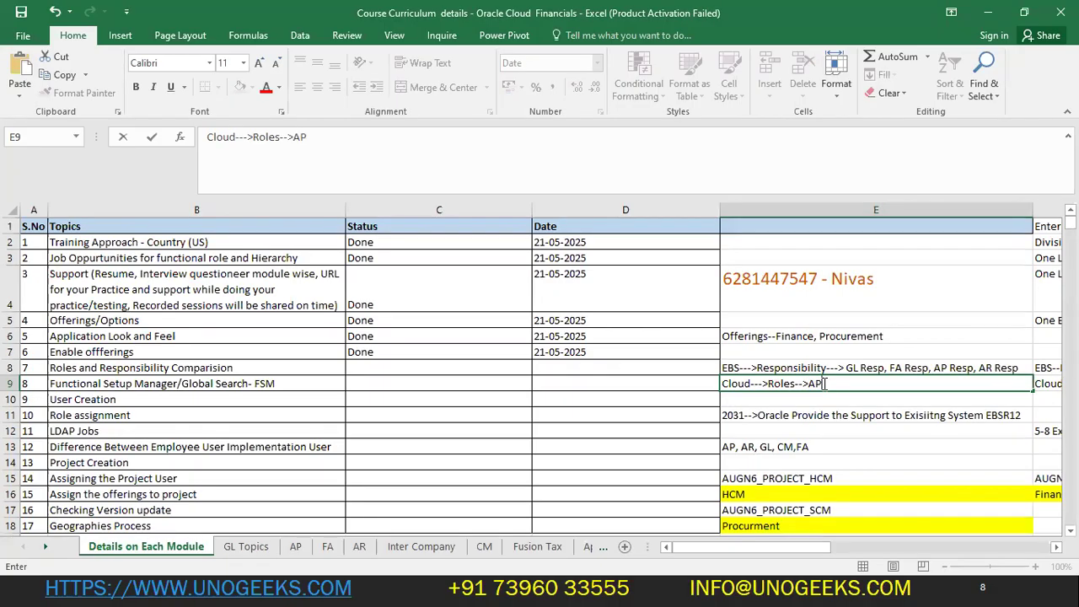
{"action": "type", "text": "M, APS, AP"}
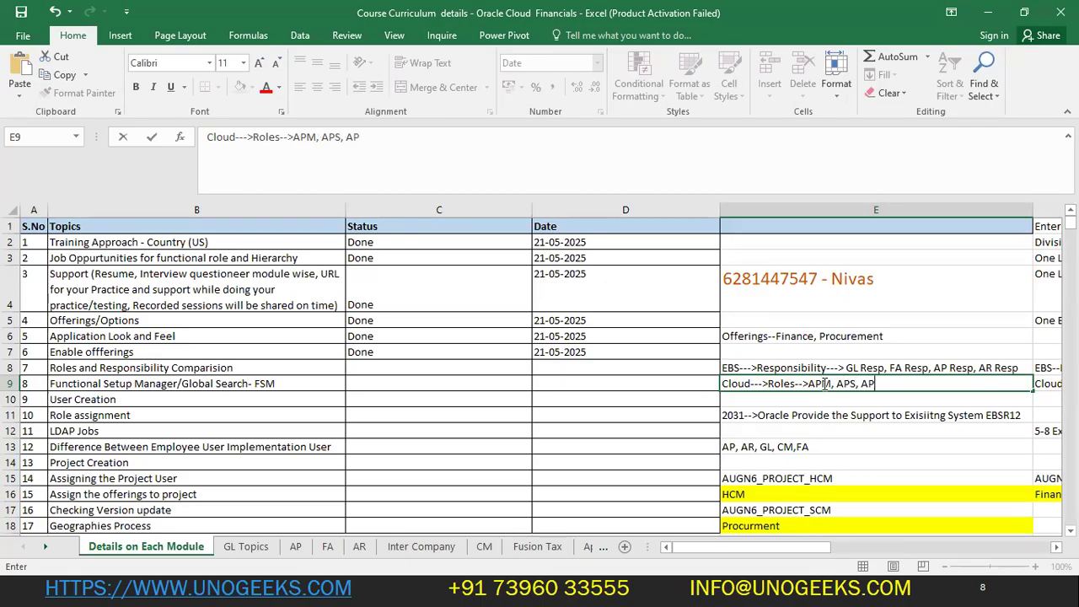
{"action": "type", "text": "S"}
{"action": "type", "text": ", AR-->A"}
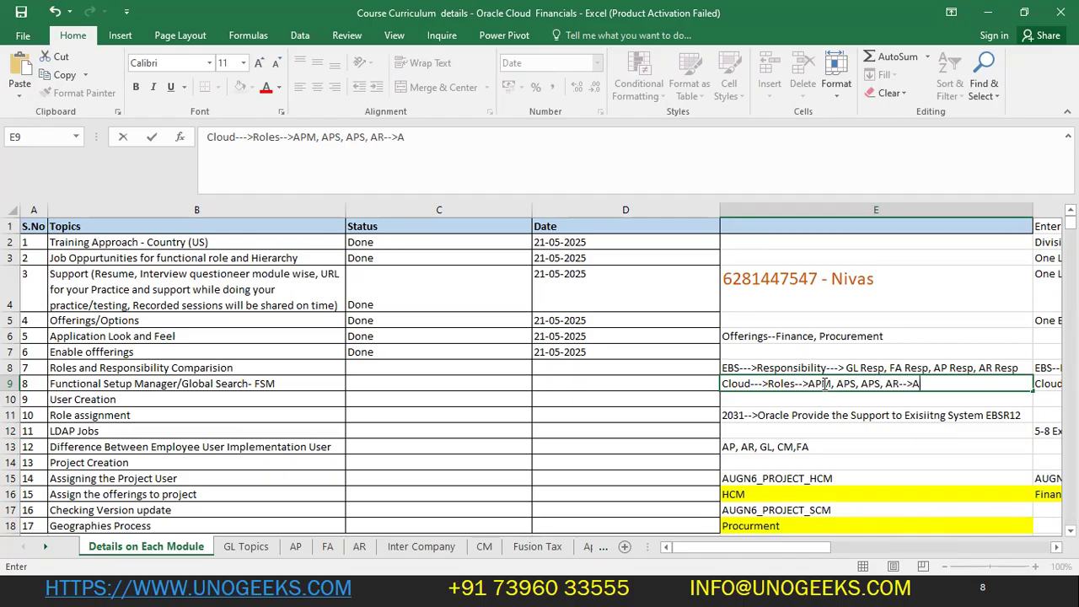
{"action": "type", "text": "RM. ARS, BA"}
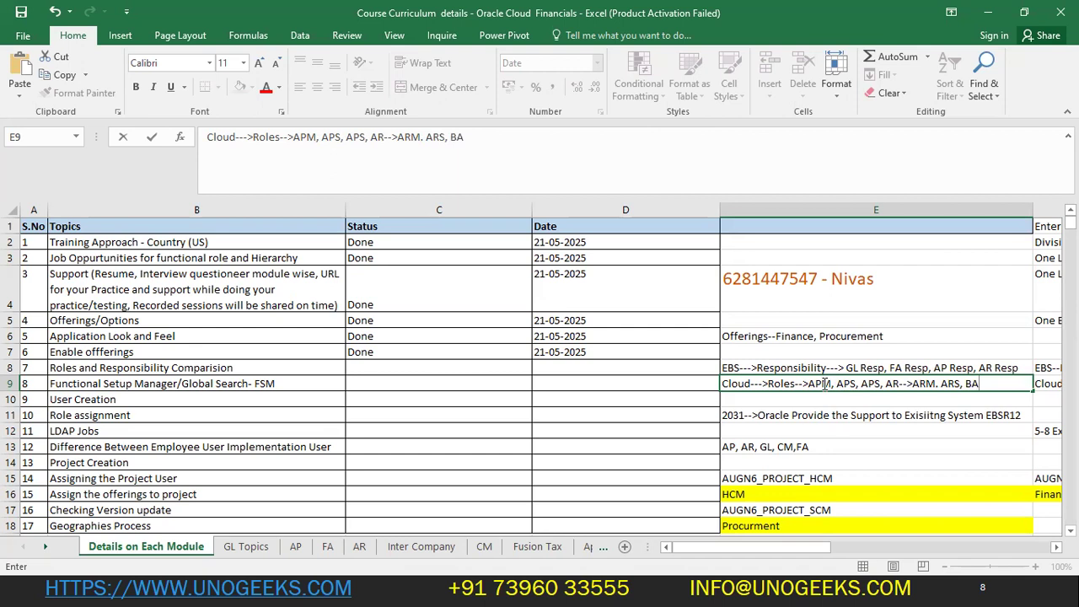
{"action": "type", "text": ", RA,"}
{"action": "key", "text": "BackSpace"}
{"action": "key", "text": "Return"}
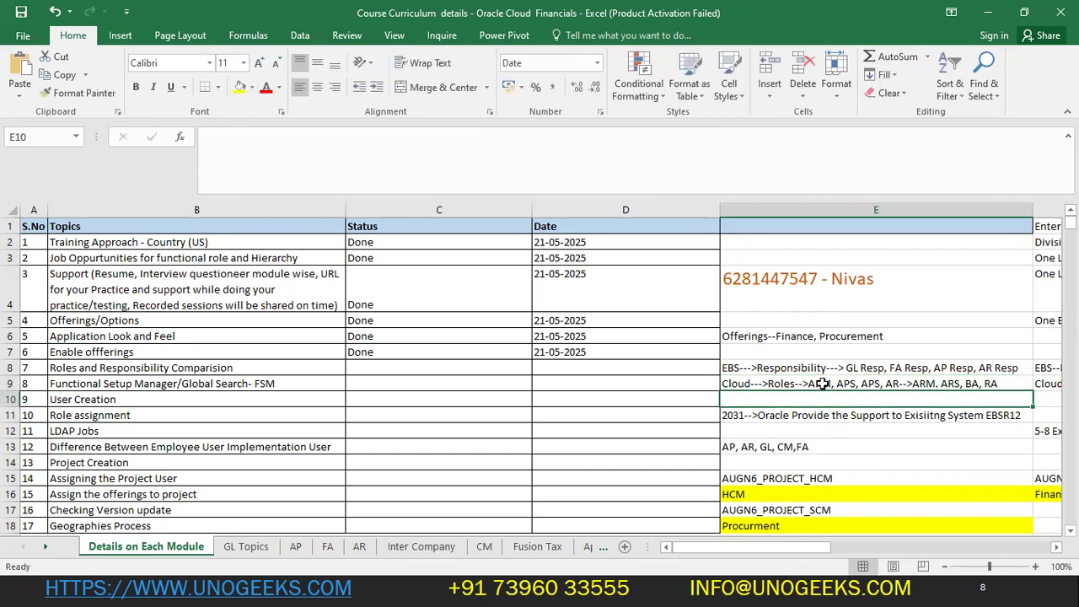
- Review the GL Topics sheet and select the three GL job roles starting at General Accountant
{"action": "left_click", "coordinate": [243, 546]}
{"action": "scroll", "coordinate": [182, 458], "scroll_direction": "down", "scroll_amount": 4}
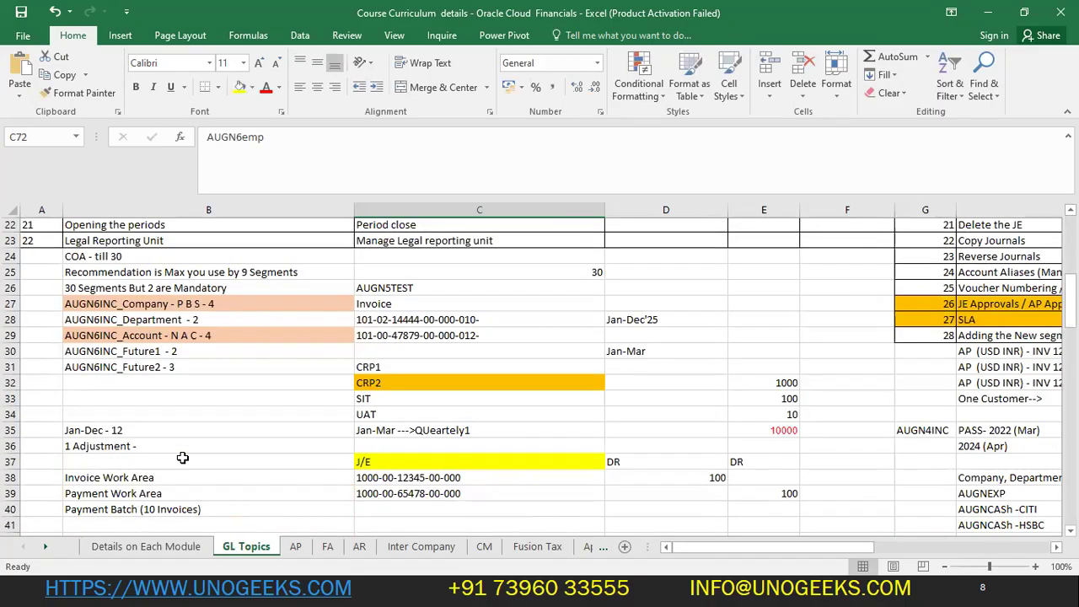
{"action": "scroll", "coordinate": [182, 457], "scroll_direction": "down", "scroll_amount": 3}
{"action": "scroll", "coordinate": [169, 455], "scroll_direction": "up", "scroll_amount": 1}
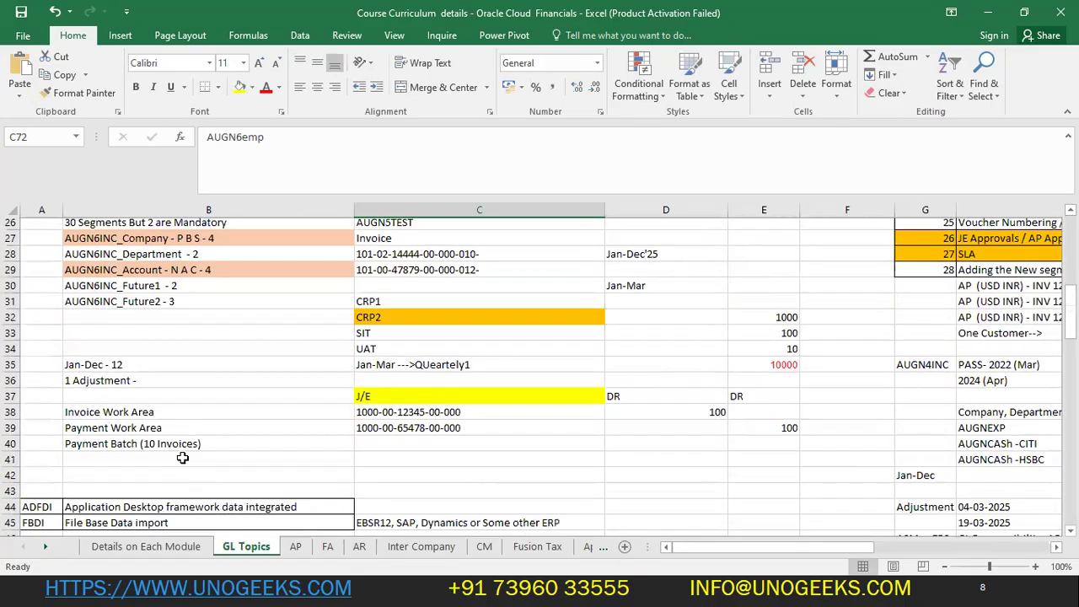
{"action": "scroll", "coordinate": [143, 387], "scroll_direction": "down", "scroll_amount": 4}
{"action": "left_click_drag", "start_coordinate": [144, 388], "coordinate": [145, 416]}
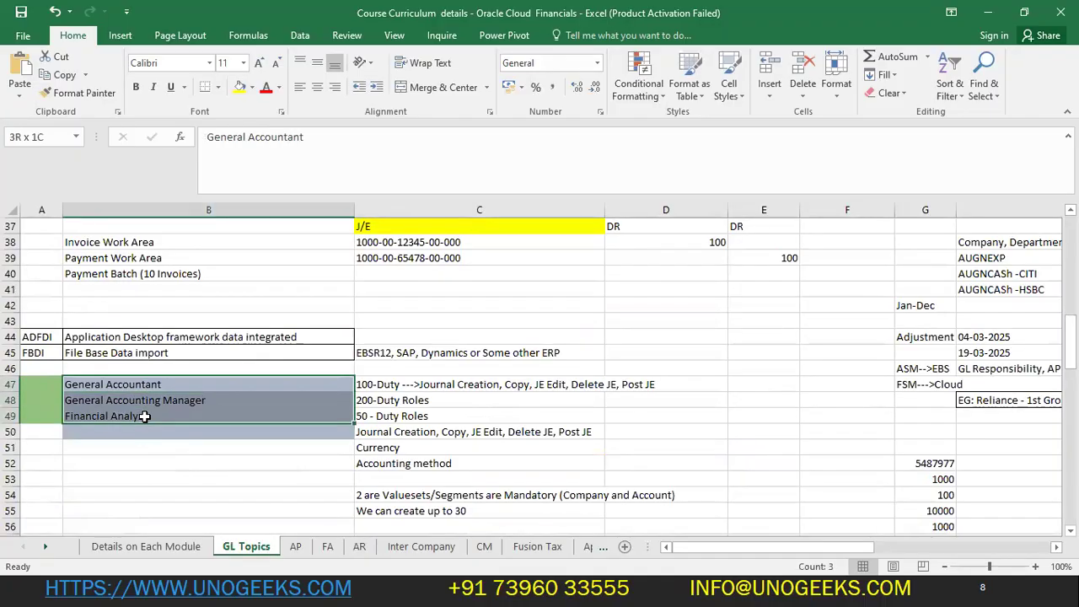
- Scroll through the AP and FA sheet configuration lists
{"action": "left_click", "coordinate": [295, 547]}
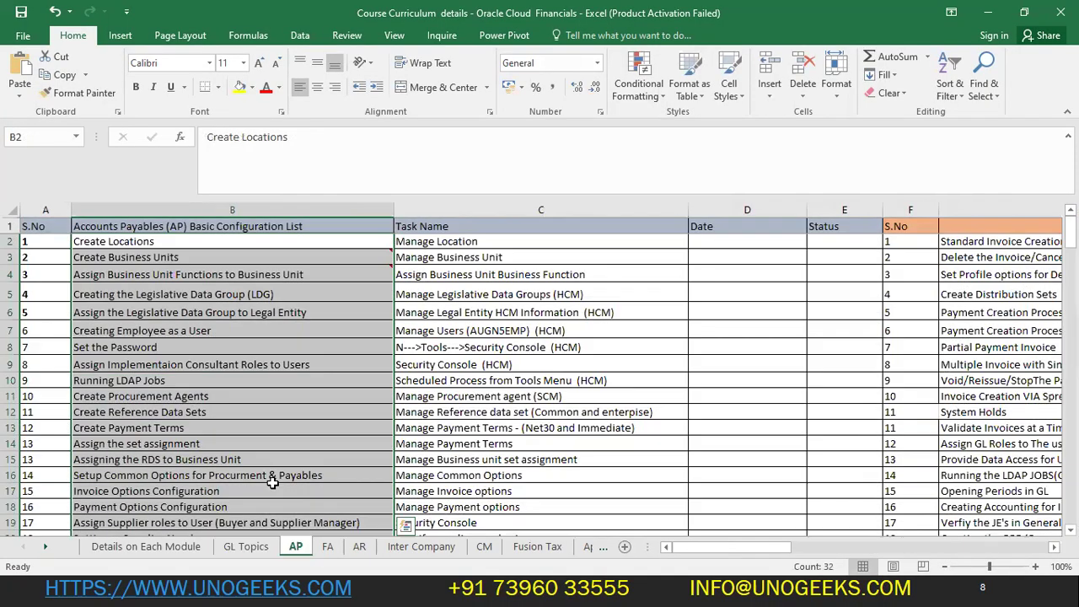
{"action": "scroll", "coordinate": [269, 466], "scroll_direction": "down", "scroll_amount": 3}
{"action": "scroll", "coordinate": [269, 465], "scroll_direction": "up", "scroll_amount": 3}
{"action": "left_click", "coordinate": [277, 466]}
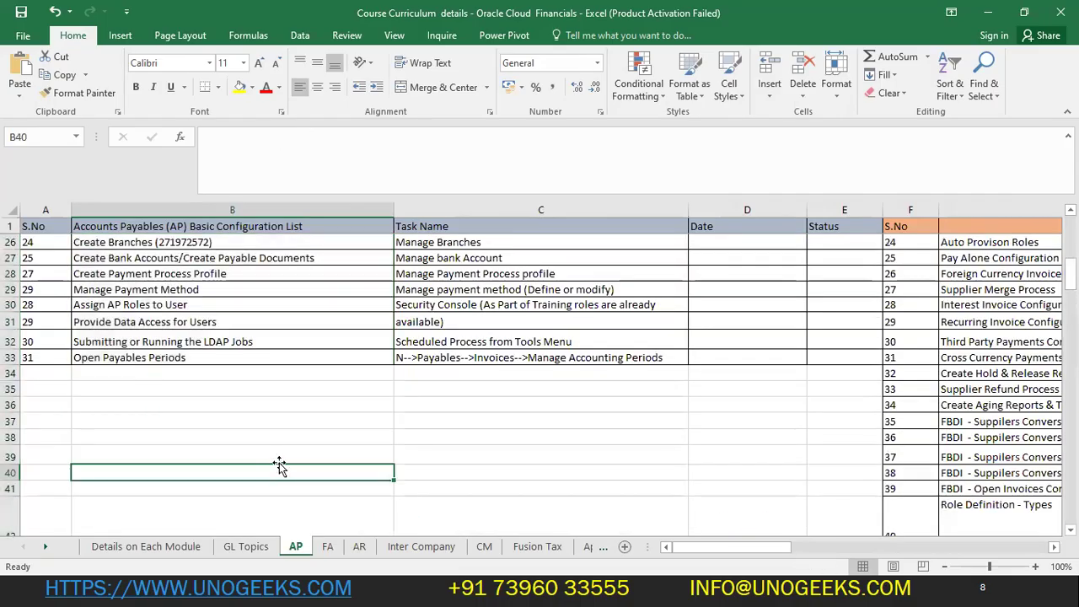
{"action": "scroll", "coordinate": [283, 460], "scroll_direction": "down", "scroll_amount": 1}
{"action": "scroll", "coordinate": [286, 461], "scroll_direction": "down", "scroll_amount": 7}
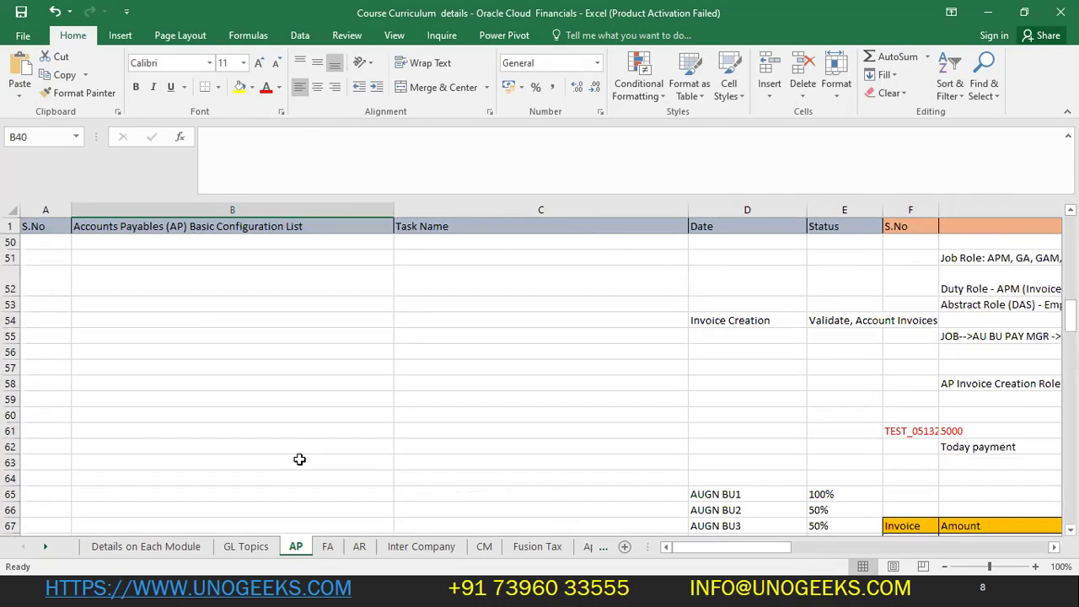
{"action": "left_click", "coordinate": [327, 547]}
{"action": "scroll", "coordinate": [291, 515], "scroll_direction": "down", "scroll_amount": 3}
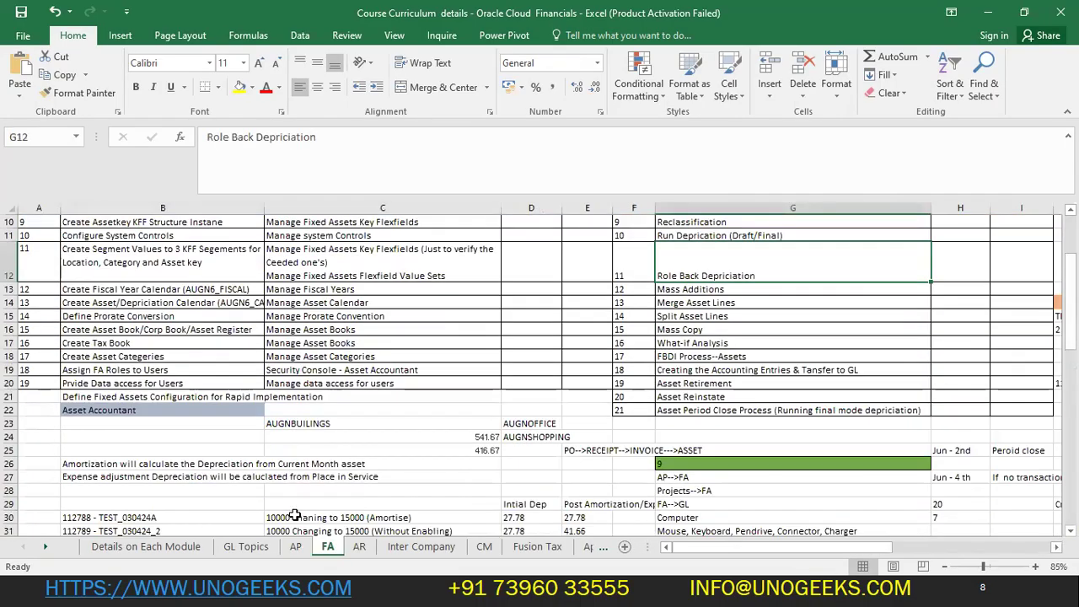
{"action": "left_click", "coordinate": [149, 409]}
- Review the AR sheet's list from column A
{"action": "left_click", "coordinate": [359, 546]}
{"action": "scroll", "coordinate": [310, 500], "scroll_direction": "down", "scroll_amount": 3}
{"action": "scroll", "coordinate": [349, 491], "scroll_direction": "up", "scroll_amount": 3}
{"action": "scroll", "coordinate": [312, 489], "scroll_direction": "down", "scroll_amount": 3}
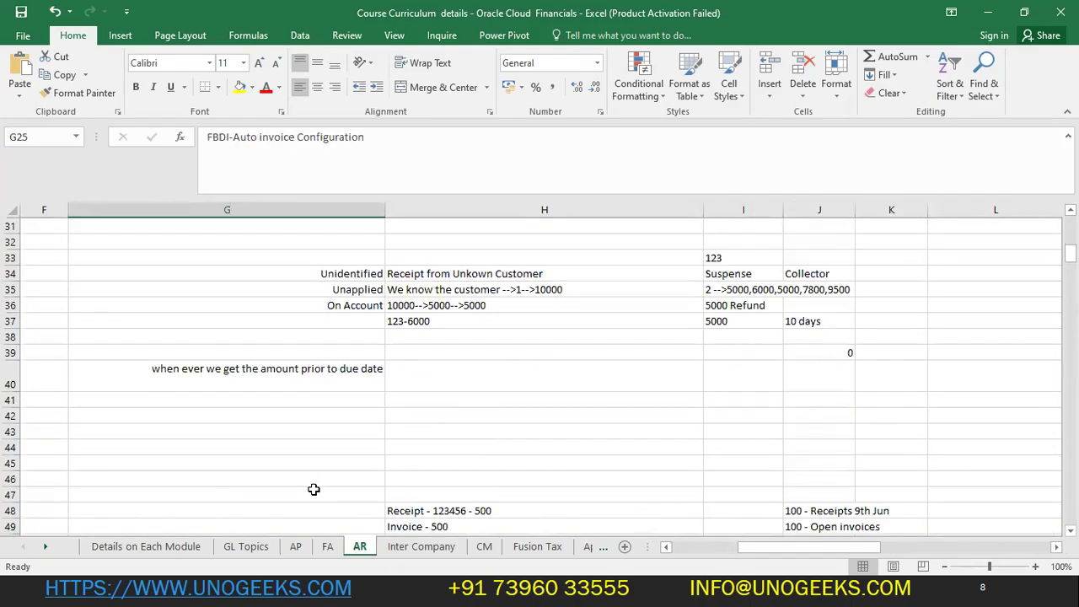
{"action": "left_click", "coordinate": [313, 489]}
{"action": "key", "text": "Home"}
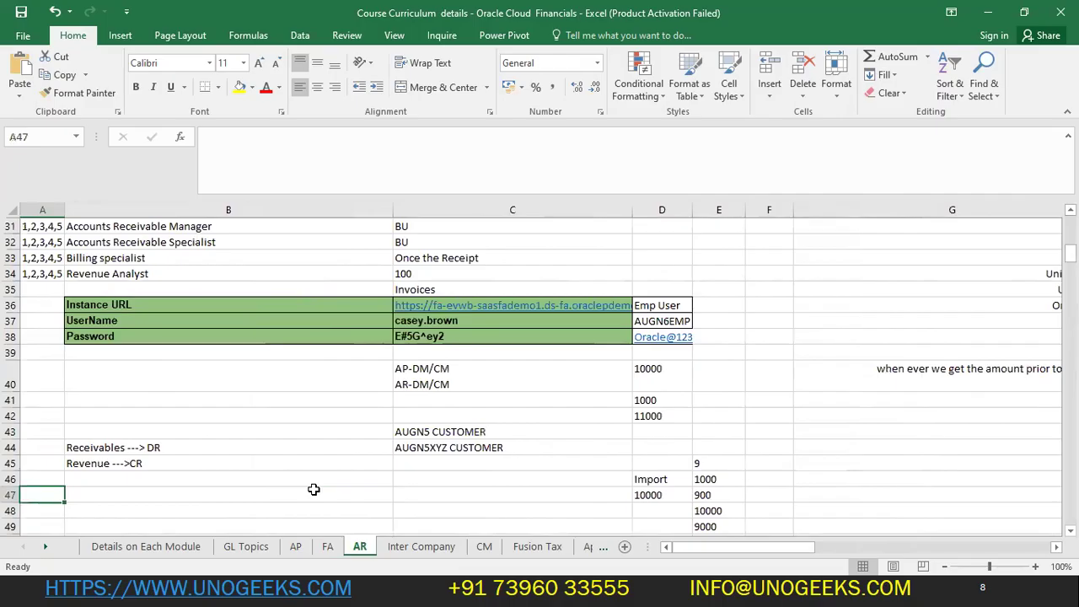
{"action": "scroll", "coordinate": [312, 490], "scroll_direction": "up", "scroll_amount": 2}
{"action": "left_click_drag", "start_coordinate": [149, 323], "coordinate": [148, 365]}
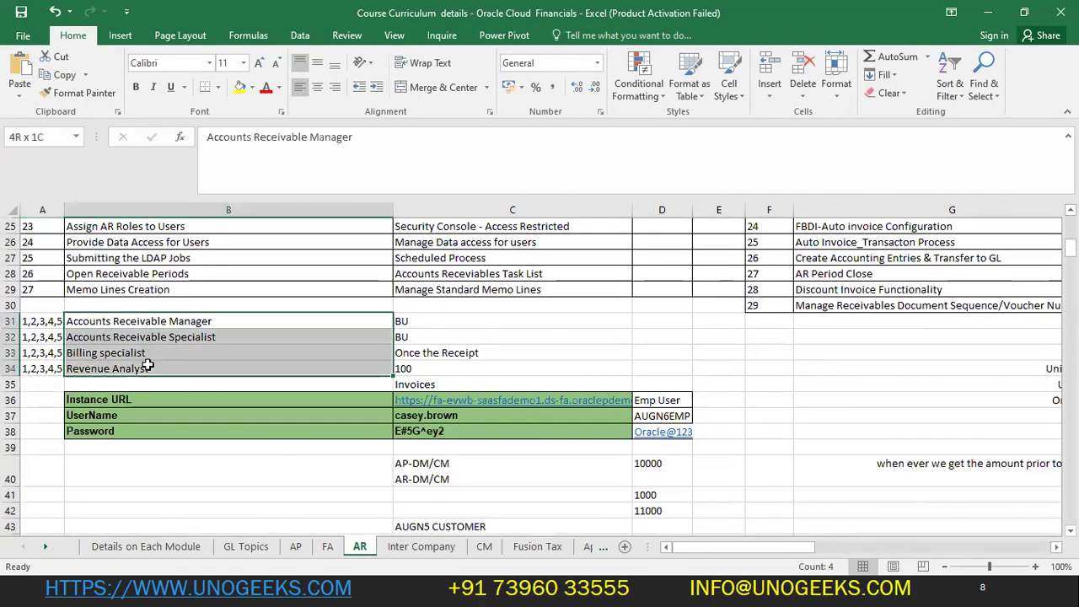
- Revisit the AP sheet and select a block of its configuration list
{"action": "left_click", "coordinate": [295, 546]}
{"action": "left_click", "coordinate": [306, 493]}
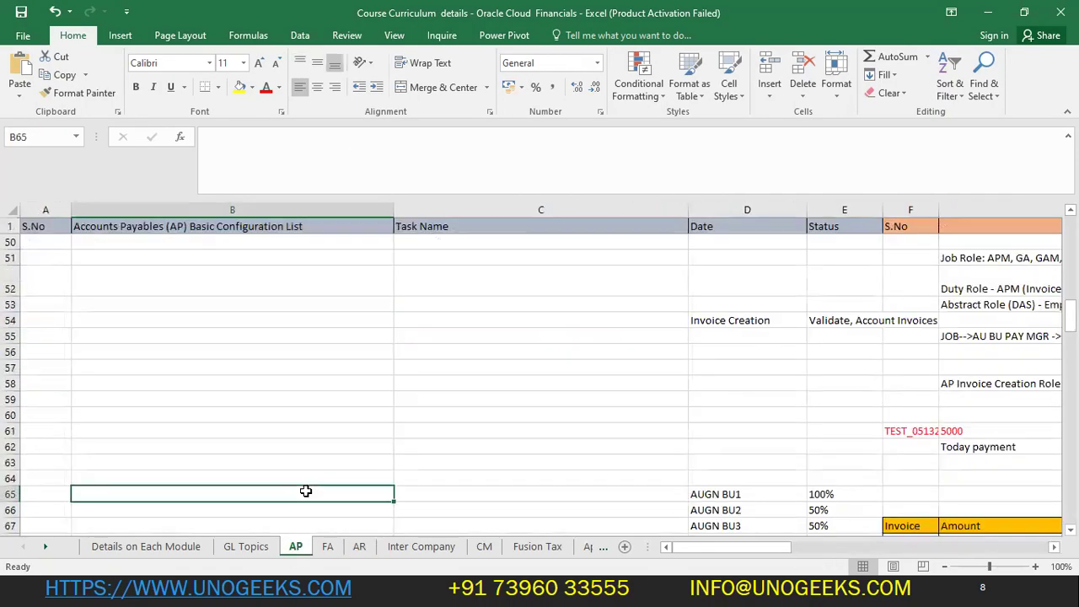
{"action": "key", "text": "Home"}
{"action": "scroll", "coordinate": [265, 498], "scroll_direction": "up", "scroll_amount": 10}
{"action": "scroll", "coordinate": [396, 468], "scroll_direction": "up", "scroll_amount": 2}
{"action": "scroll", "coordinate": [423, 465], "scroll_direction": "down", "scroll_amount": 5}
{"action": "left_click_drag", "start_coordinate": [168, 341], "coordinate": [593, 405]}
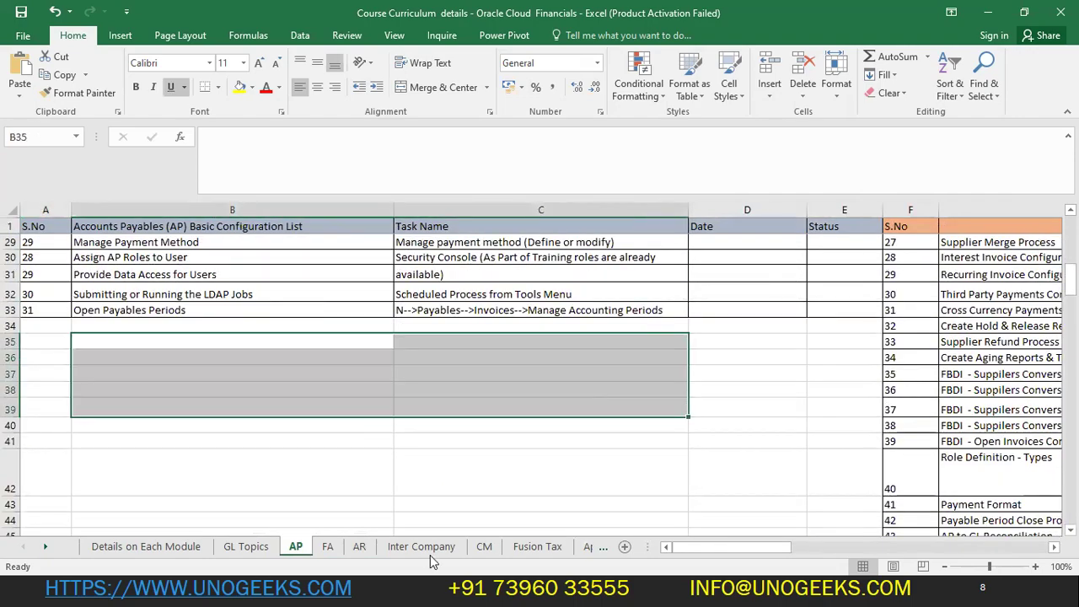
- Review the AR role names in B31:B34 and tasks like Open Receivable Periods and Manage Standard Memo Lines
{"action": "left_click", "coordinate": [360, 548]}
{"action": "left_click_drag", "start_coordinate": [138, 321], "coordinate": [209, 366]}
{"action": "scroll", "coordinate": [209, 366], "scroll_direction": "up", "scroll_amount": 7}
{"action": "left_click_drag", "start_coordinate": [169, 226], "coordinate": [211, 399]}
{"action": "scroll", "coordinate": [181, 413], "scroll_direction": "down", "scroll_amount": 3}
{"action": "left_click", "coordinate": [156, 464]}
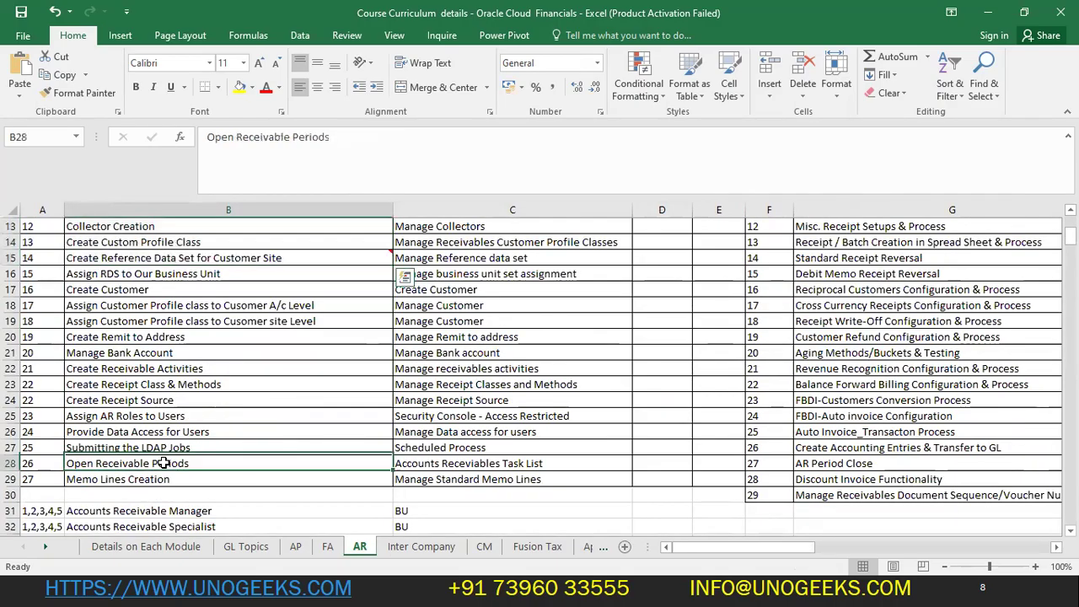
{"action": "left_click", "coordinate": [523, 475]}
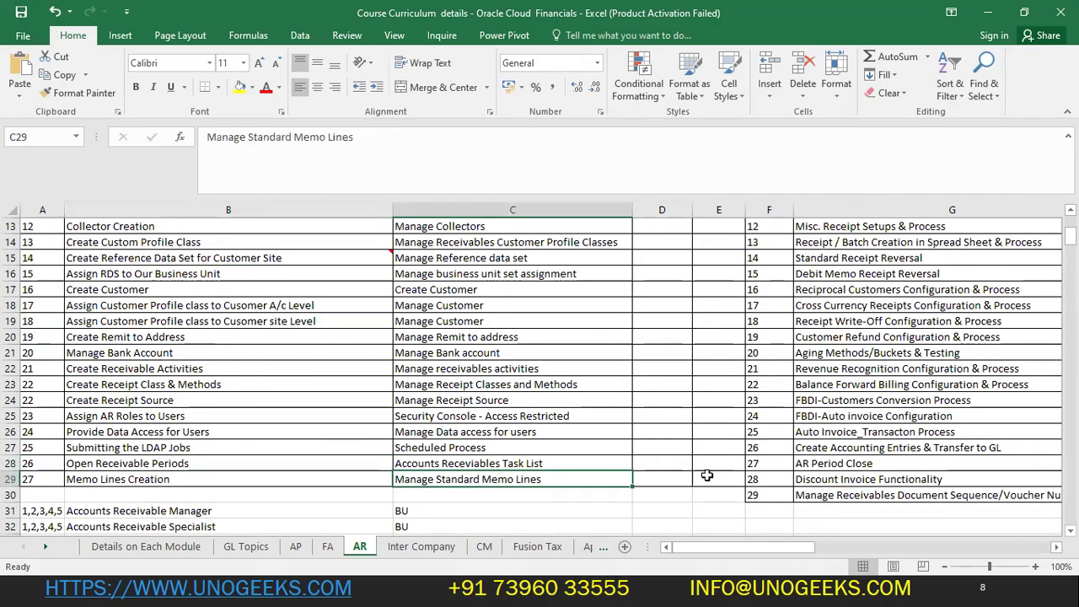
- Save the workbook and select the roles comparison status cell on Details on Each Module
{"action": "left_click", "coordinate": [692, 418]}
{"action": "key", "text": "ctrl+s"}
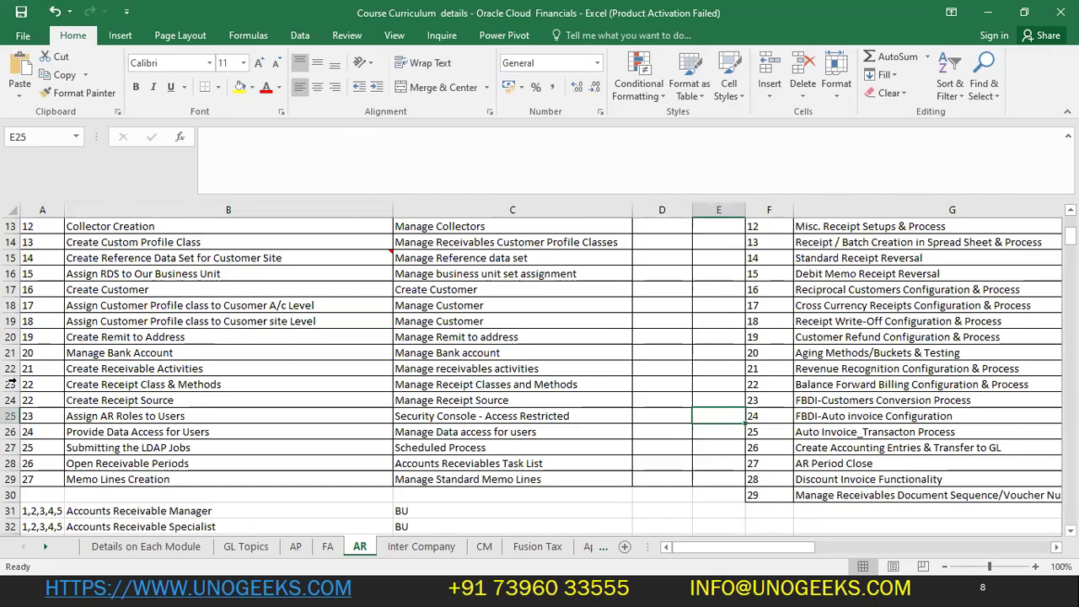
{"action": "left_click", "coordinate": [168, 547]}
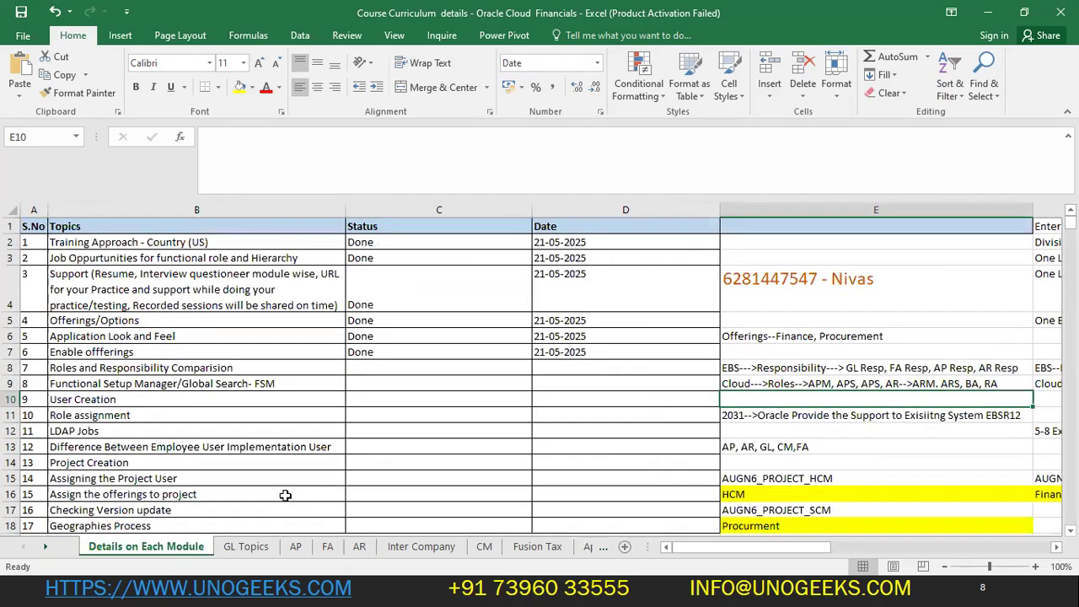
{"action": "left_click", "coordinate": [455, 363]}
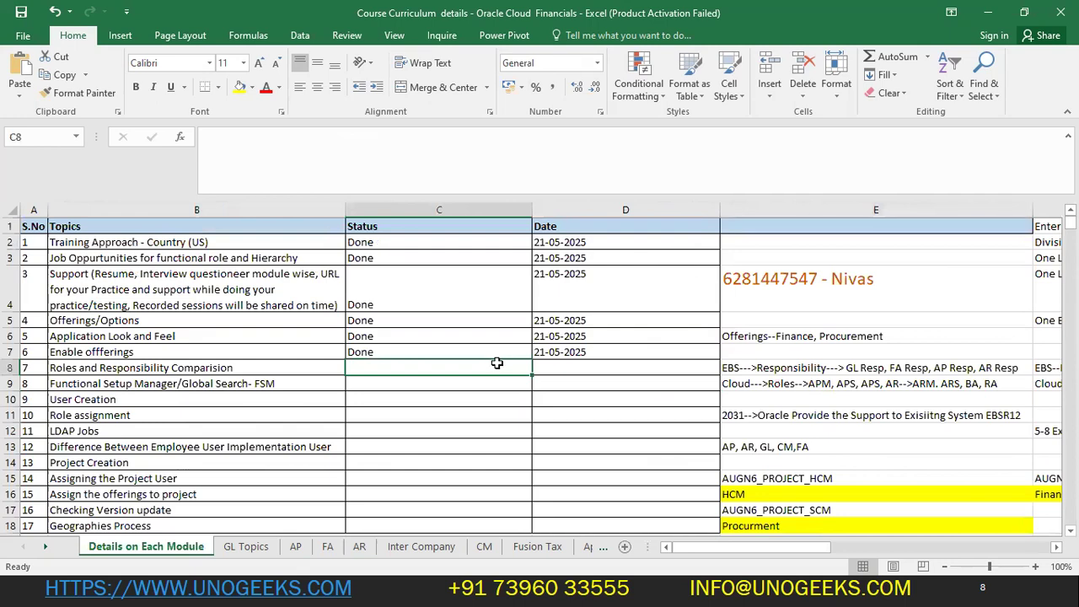
{"action": "left_click", "coordinate": [295, 546]}
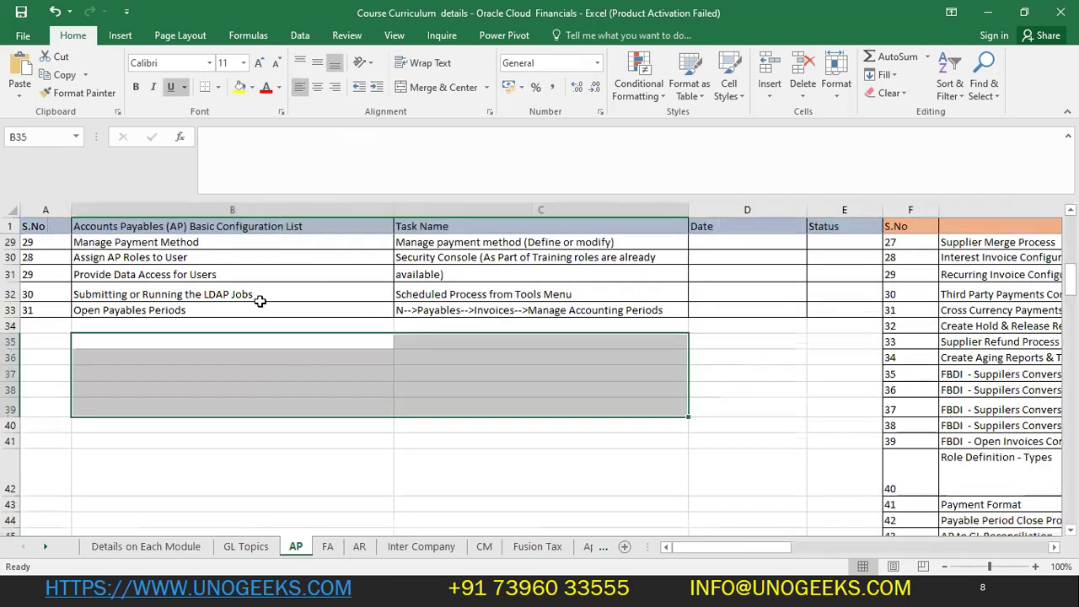
{"action": "scroll", "coordinate": [337, 379], "scroll_direction": "up", "scroll_amount": 5}
{"action": "left_click_drag", "start_coordinate": [202, 258], "coordinate": [225, 401]}
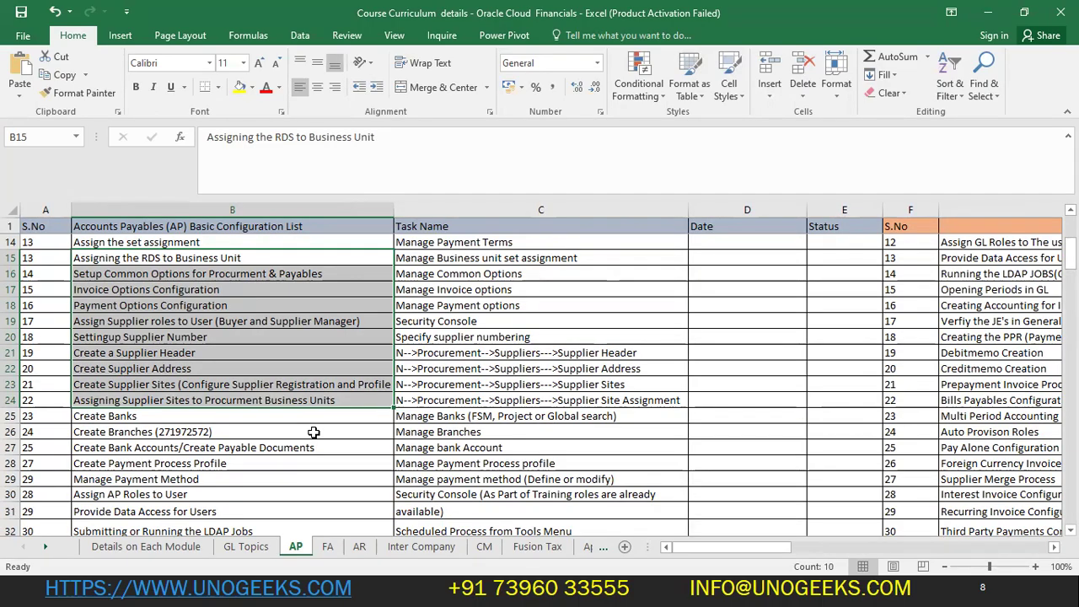
{"action": "scroll", "coordinate": [313, 432], "scroll_direction": "up", "scroll_amount": 3}
{"action": "left_click_drag", "start_coordinate": [169, 283], "coordinate": [253, 474]}
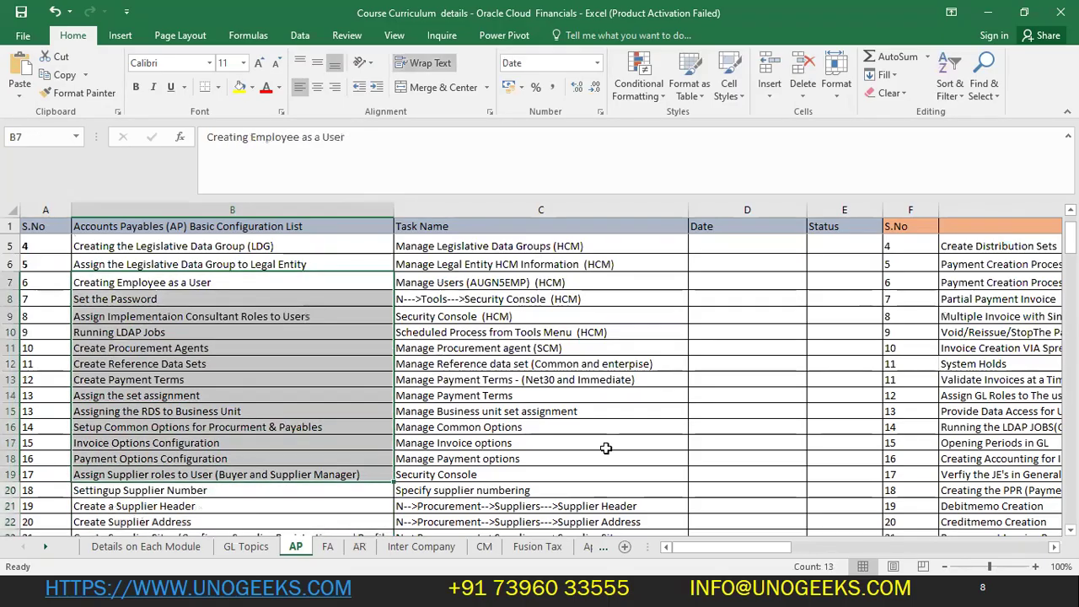
{"action": "scroll", "coordinate": [605, 447], "scroll_direction": "up", "scroll_amount": 3}
{"action": "left_click_drag", "start_coordinate": [1000, 274], "coordinate": [1009, 423]}
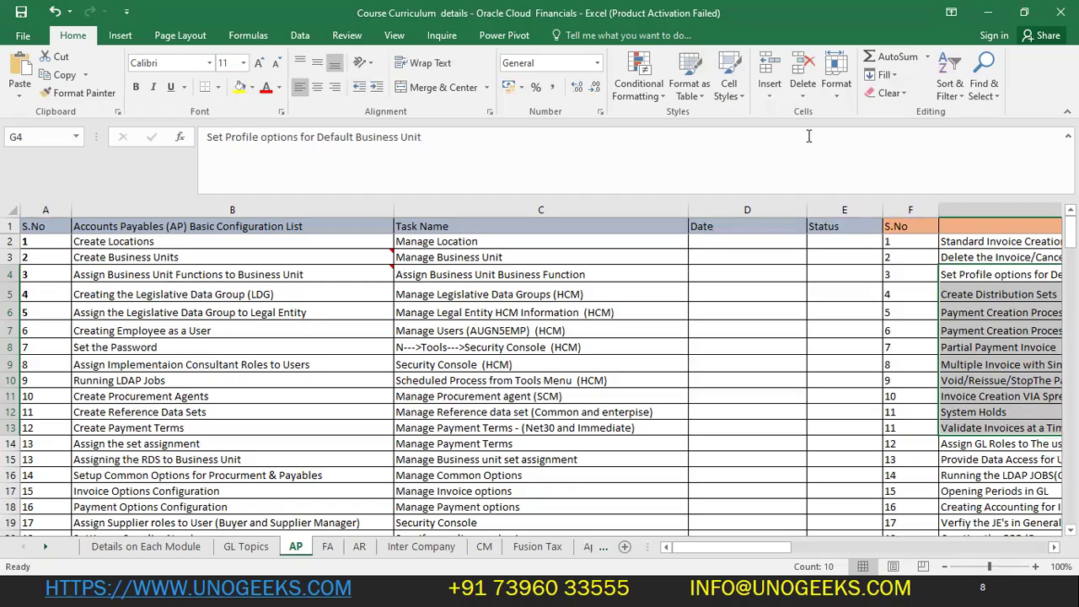
- Fill C8 with Done and D8 with 21-05-2025 for Roles and Responsibility Comparision
{"action": "left_click", "coordinate": [161, 548]}
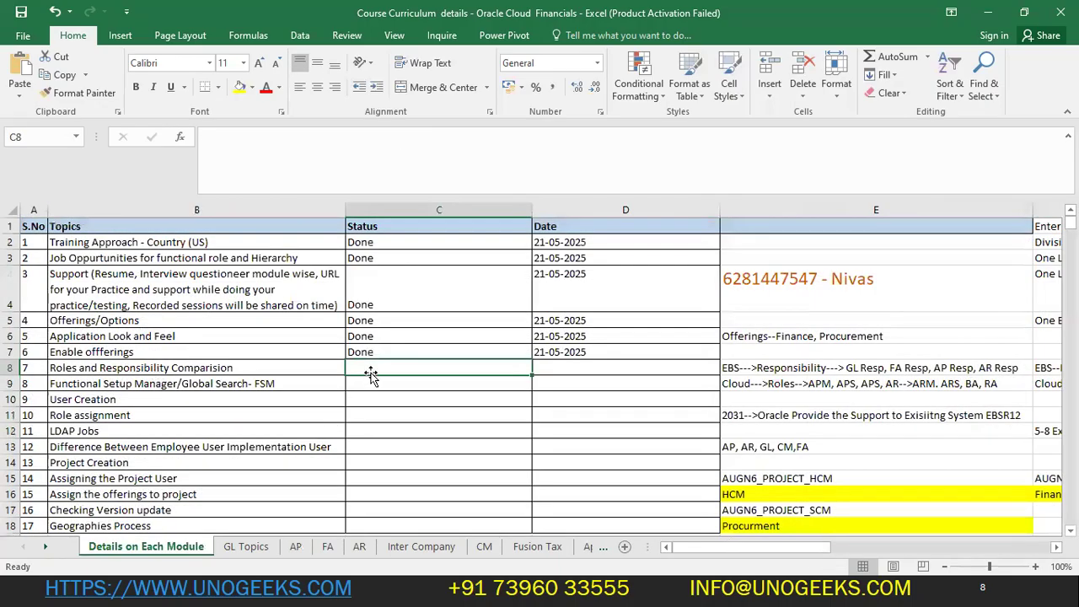
{"action": "key", "text": "ctrl+d"}
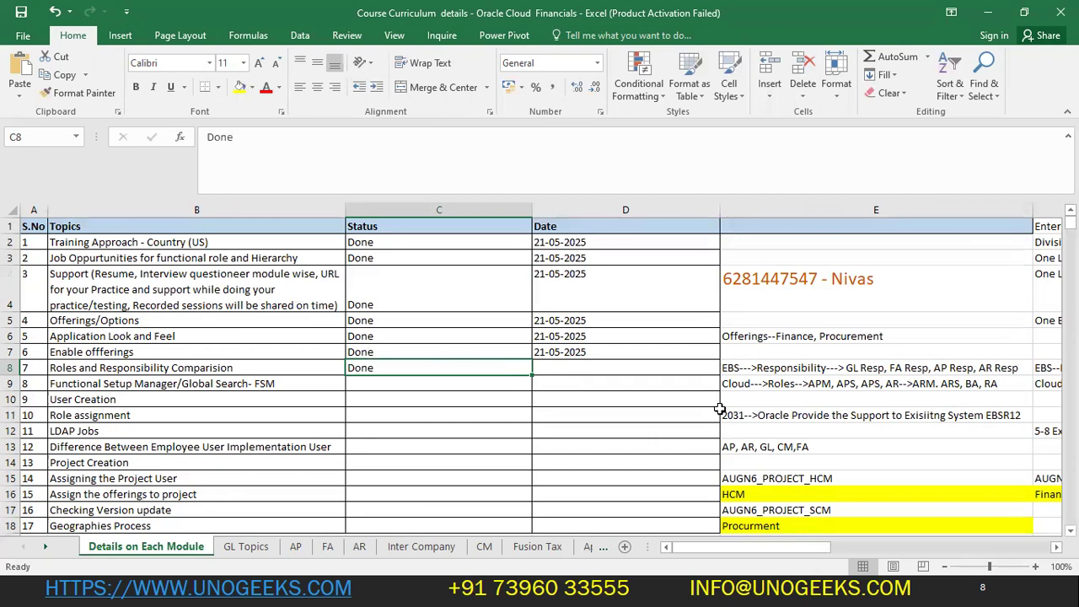
{"action": "left_click", "coordinate": [556, 373]}
{"action": "key", "text": "ctrl+d"}
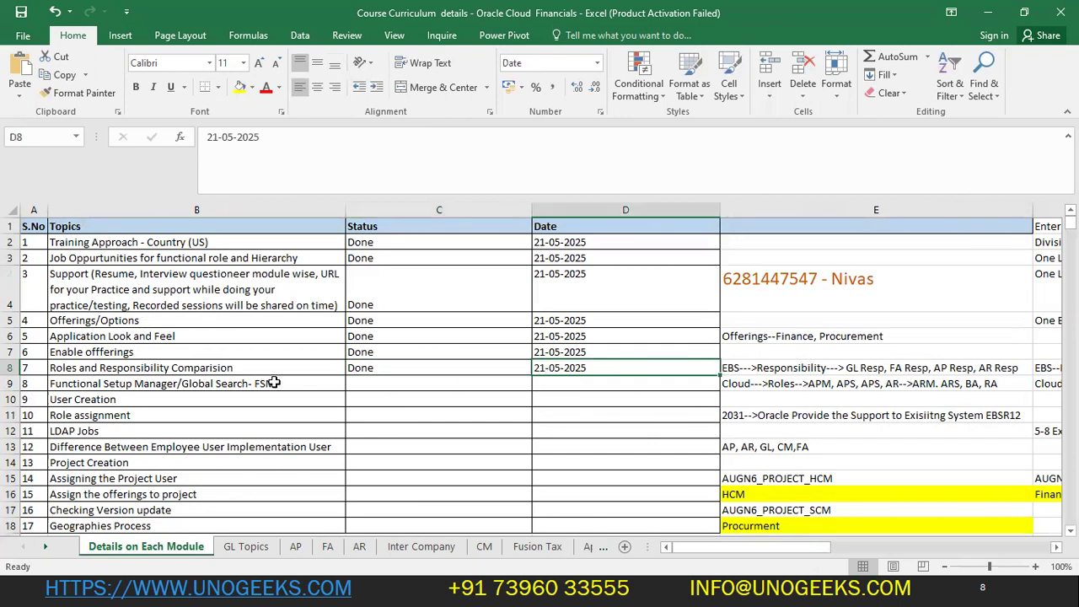
- Select the completed topic rows, then rows 8–9, and switch to the Oracle setup page
{"action": "left_click", "coordinate": [274, 383]}
{"action": "left_click_drag", "start_coordinate": [218, 368], "coordinate": [668, 236]}
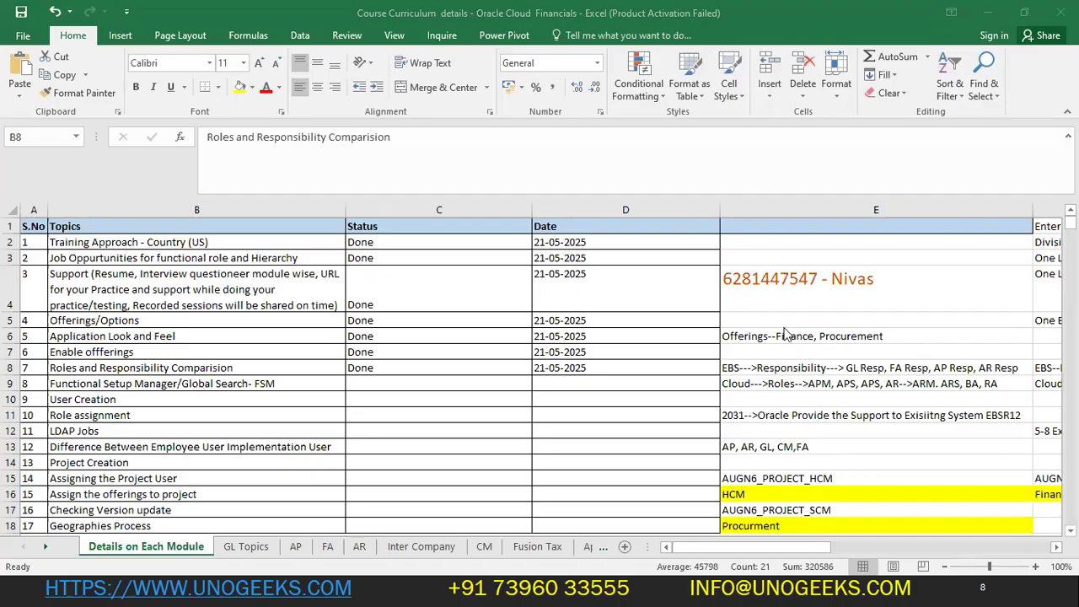
{"action": "left_click", "coordinate": [379, 369]}
{"action": "left_click", "coordinate": [283, 380]}
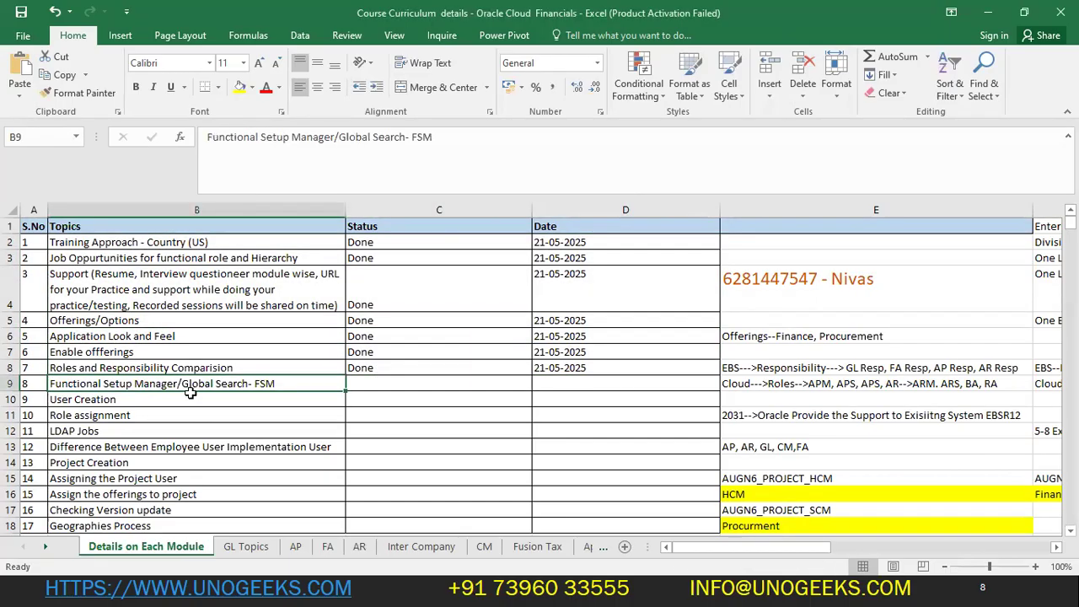
{"action": "left_click_drag", "start_coordinate": [31, 384], "coordinate": [687, 390]}
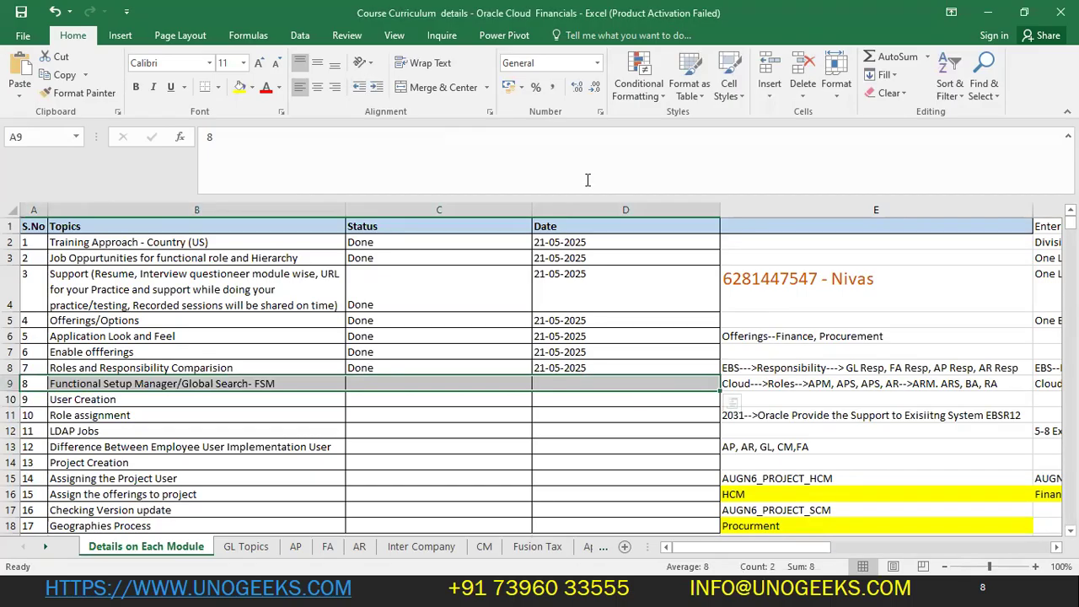
{"action": "key", "text": "alt+Tab"}
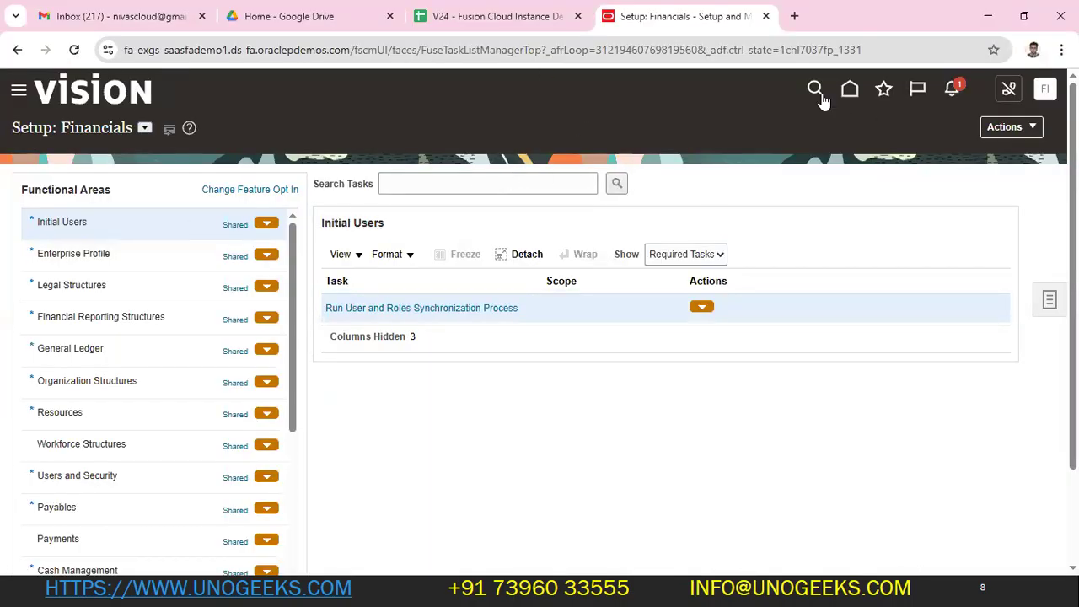
- From the Oracle home page, reopen Setup and Maintenance via the user menu, then return to Excel
{"action": "left_click", "coordinate": [849, 89]}
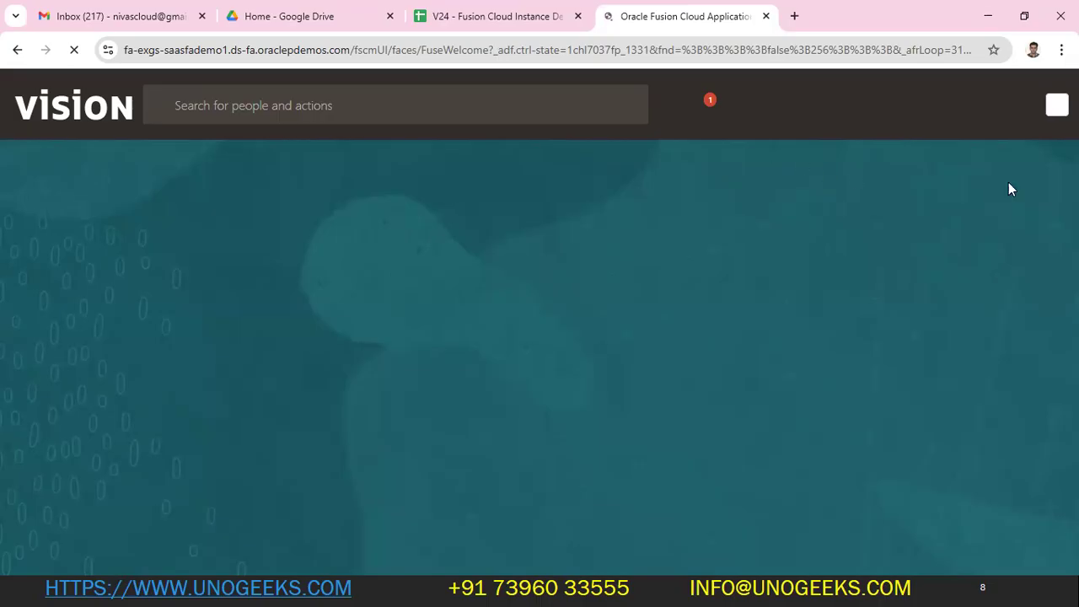
{"action": "left_click", "coordinate": [1048, 113]}
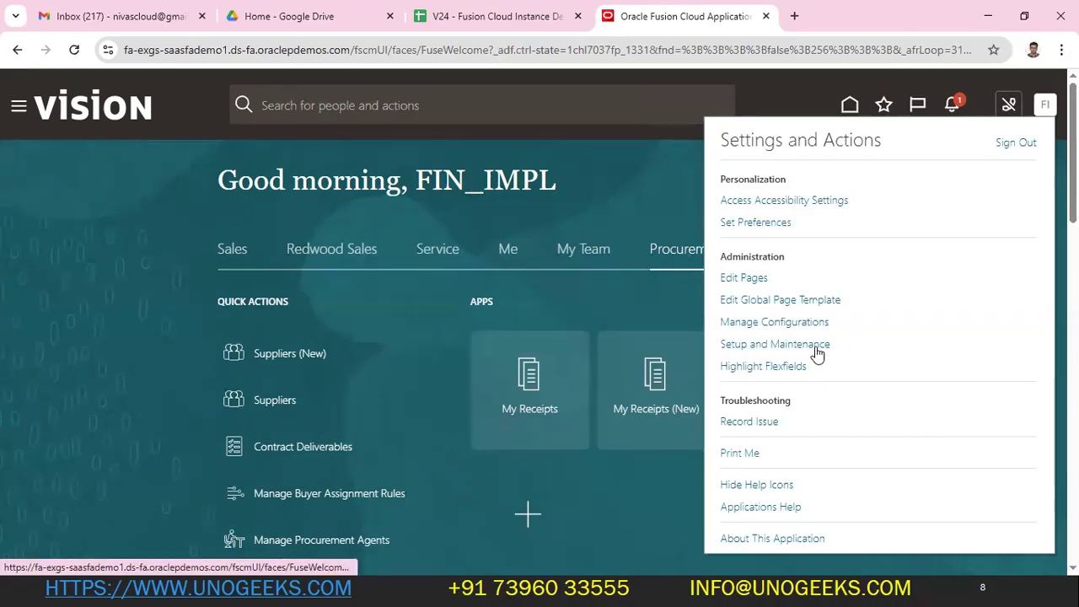
{"action": "left_click", "coordinate": [777, 346]}
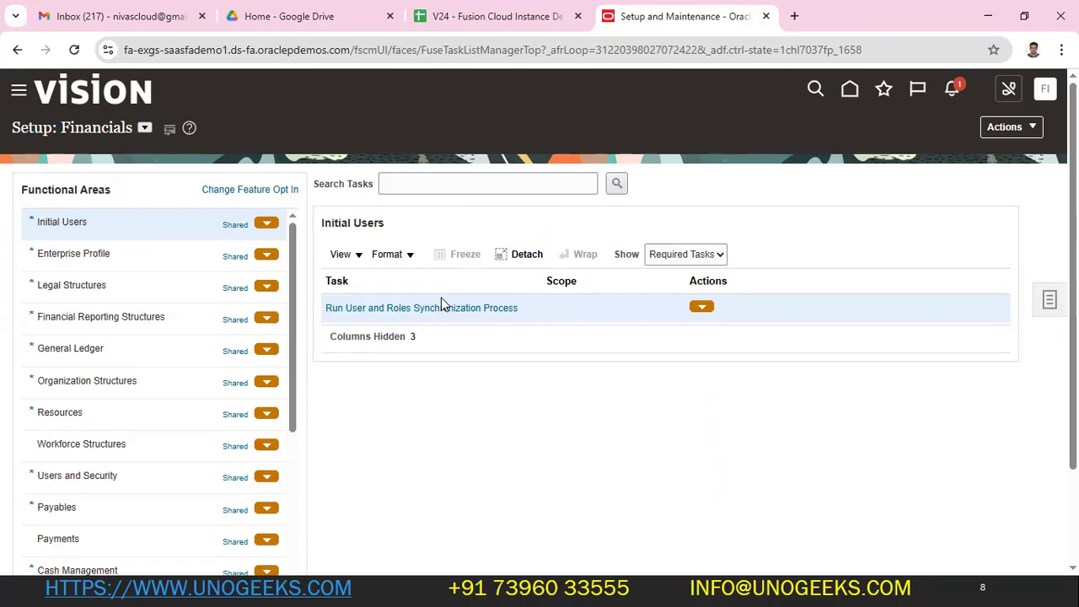
{"action": "key", "text": "alt+Tab"}
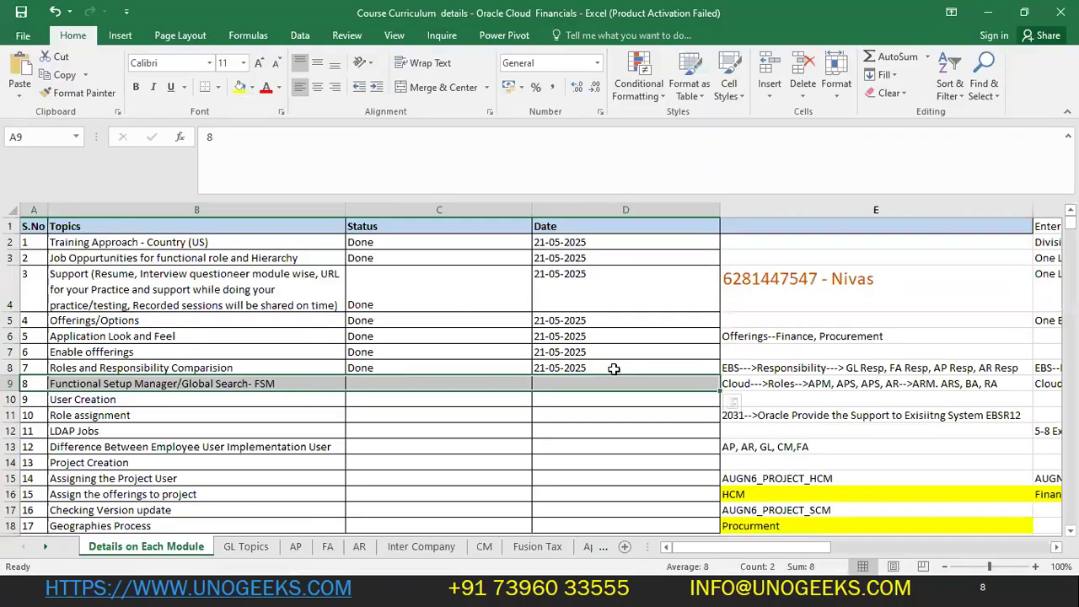
- Check the Offerings, EBS and Cloud roles notes in cells E6, E8 and E9
{"action": "left_click", "coordinate": [716, 403]}
{"action": "left_click", "coordinate": [741, 382]}
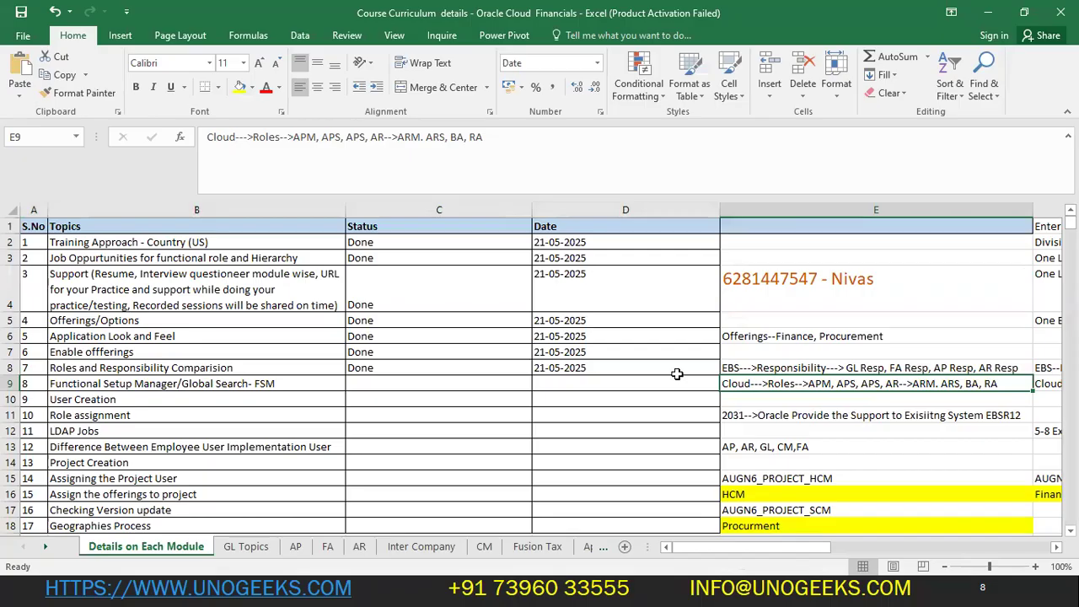
{"action": "key", "text": "alt+Tab"}
{"action": "key", "text": "alt+Tab"}
{"action": "left_click", "coordinate": [820, 336]}
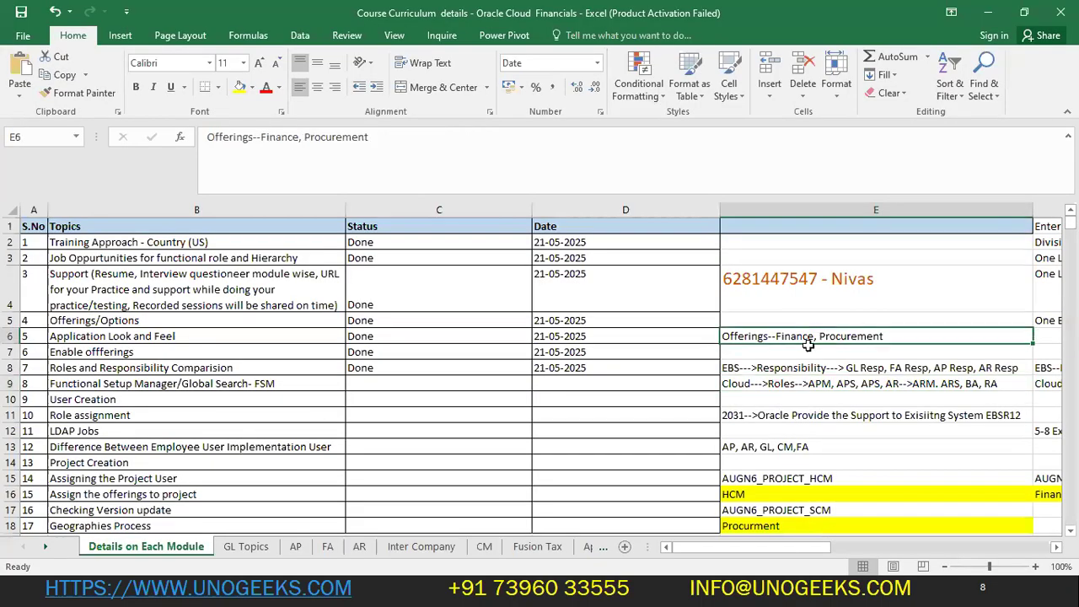
{"action": "left_click", "coordinate": [784, 366]}
{"action": "left_click", "coordinate": [871, 351]}
{"action": "left_click", "coordinate": [881, 369]}
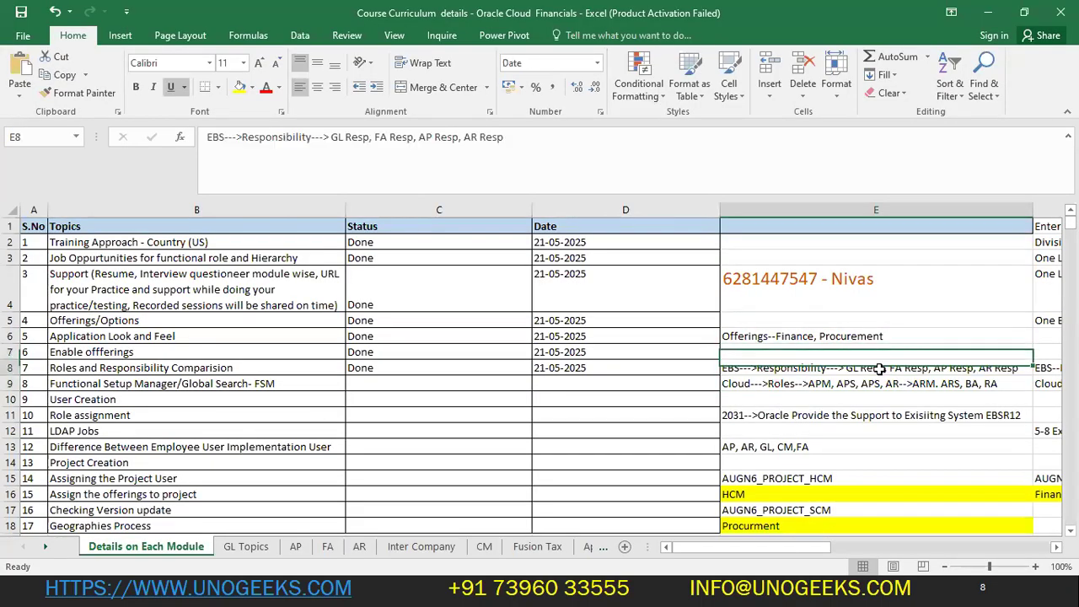
{"action": "key", "text": "alt+Tab"}
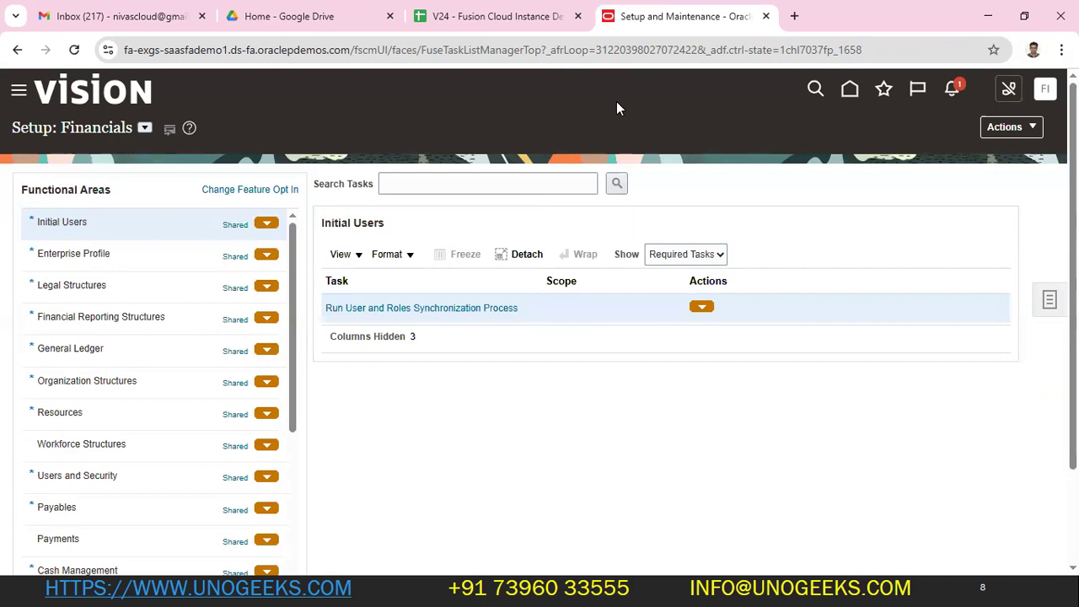
{"action": "key", "text": "alt+Tab"}
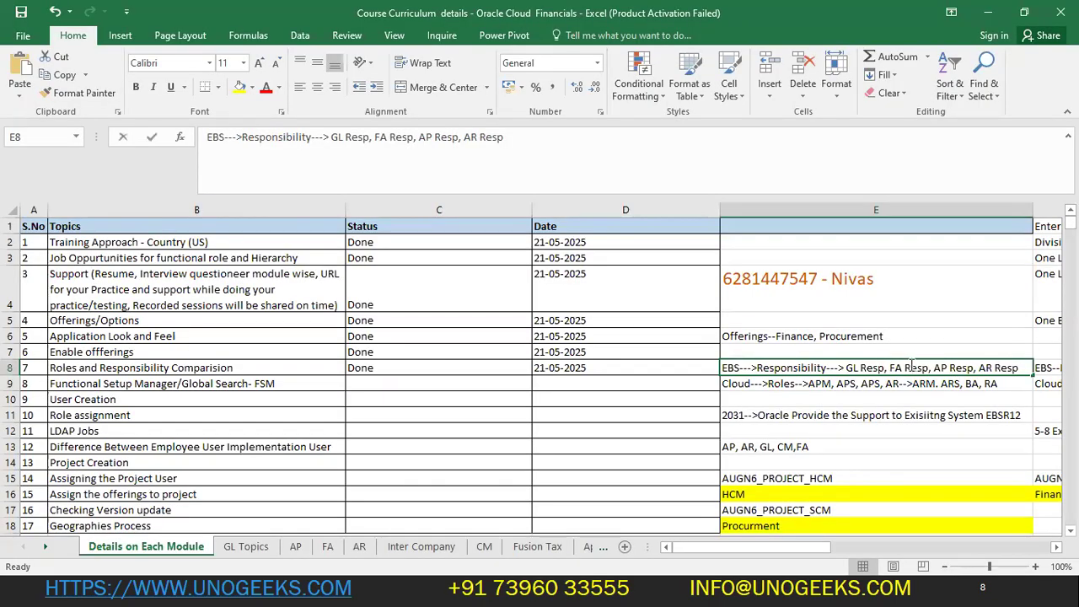
- Highlight AP Resp and AR Resp in the E8 note, then return to the Oracle setup page
{"action": "double_click", "coordinate": [913, 367]}
{"action": "left_click_drag", "start_coordinate": [934, 367], "coordinate": [897, 367]}
{"action": "left_click", "coordinate": [878, 368]}
{"action": "left_click", "coordinate": [924, 368]}
{"action": "left_click", "coordinate": [896, 367]}
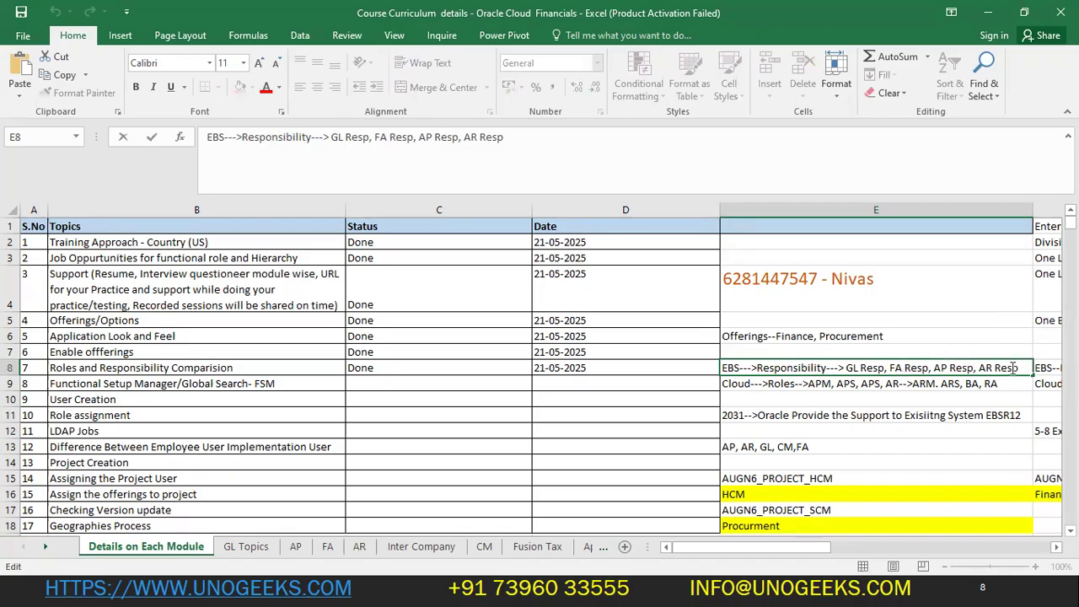
{"action": "left_click", "coordinate": [966, 381]}
{"action": "double_click", "coordinate": [959, 369]}
{"action": "left_click_drag", "start_coordinate": [978, 369], "coordinate": [1017, 371]}
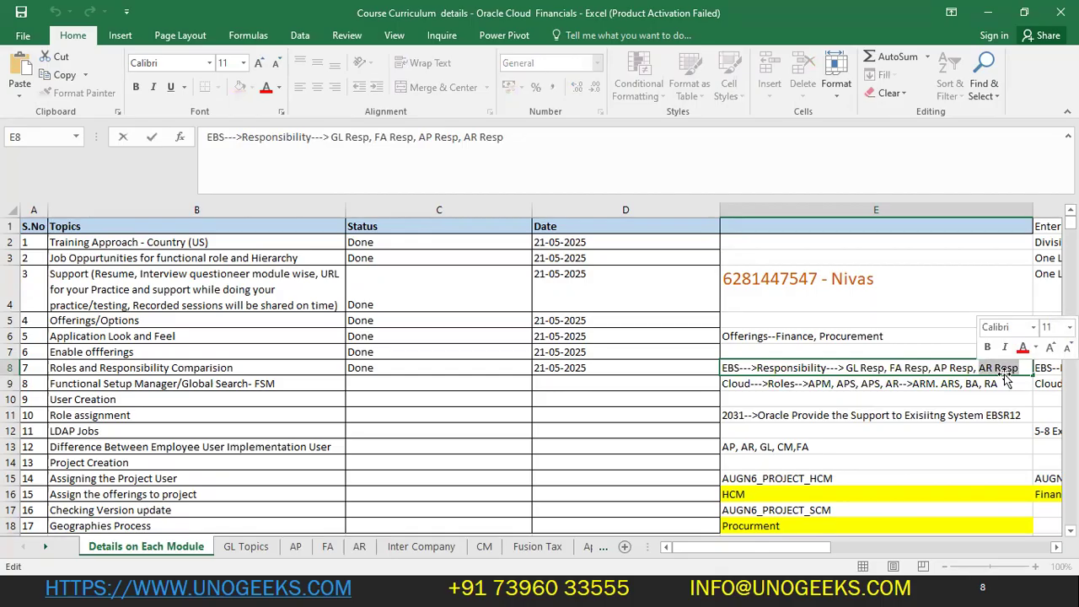
{"action": "left_click", "coordinate": [970, 415]}
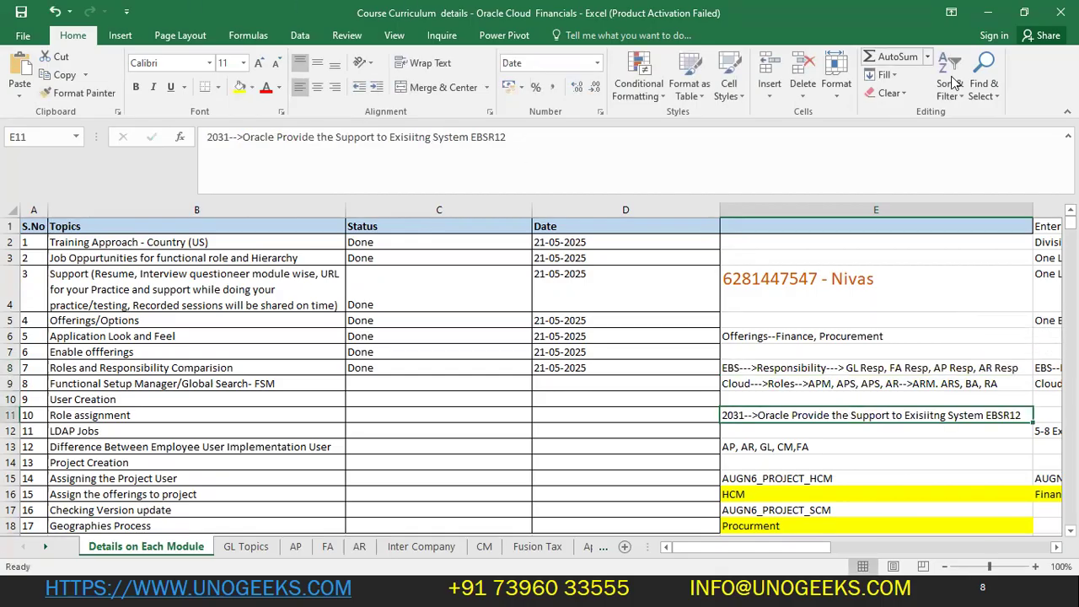
{"action": "left_click", "coordinate": [874, 384]}
{"action": "key", "text": "alt+Tab"}
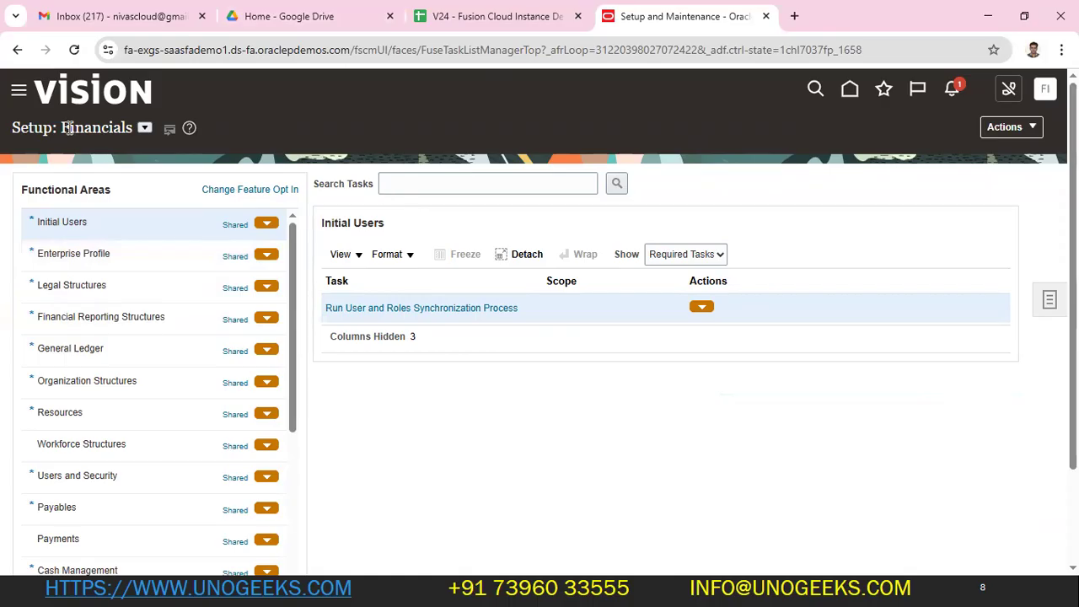
- Toggle the General Ledger setup tasks between All Tasks and Required Tasks
{"action": "scroll", "coordinate": [101, 396], "scroll_direction": "down", "scroll_amount": 1}
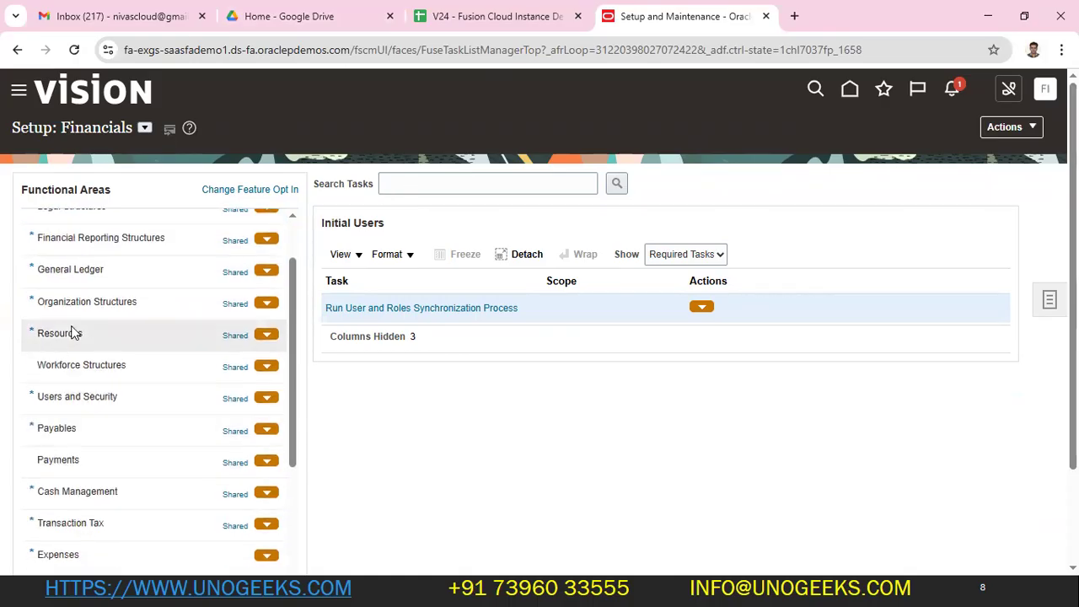
{"action": "left_click", "coordinate": [79, 270]}
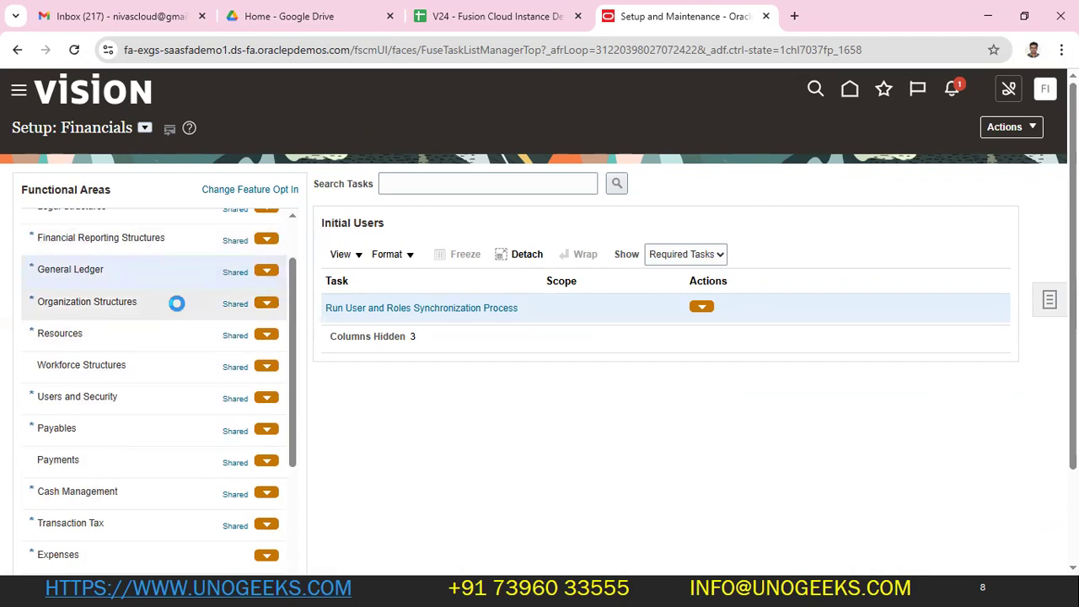
{"action": "left_click", "coordinate": [816, 261]}
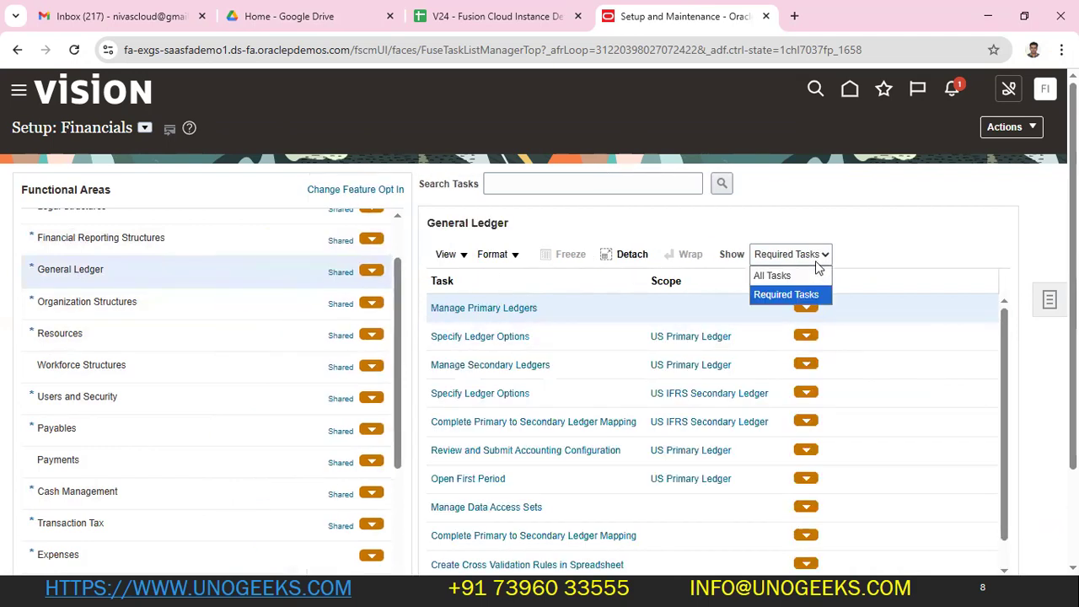
{"action": "left_click", "coordinate": [771, 276]}
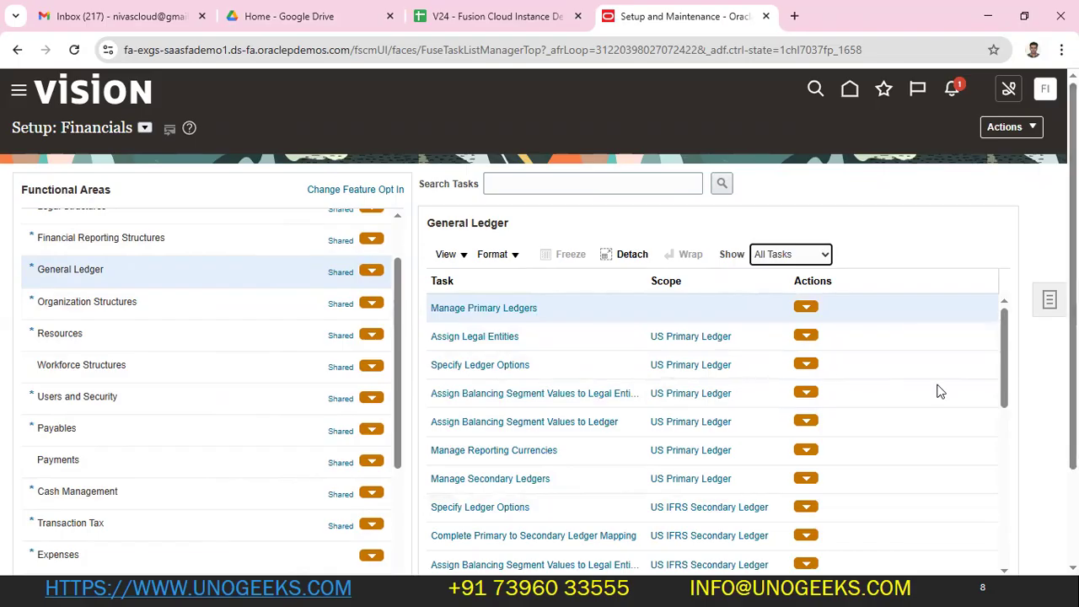
{"action": "scroll", "coordinate": [561, 368], "scroll_direction": "down", "scroll_amount": 5}
{"action": "left_click", "coordinate": [796, 175]}
{"action": "left_click", "coordinate": [777, 214]}
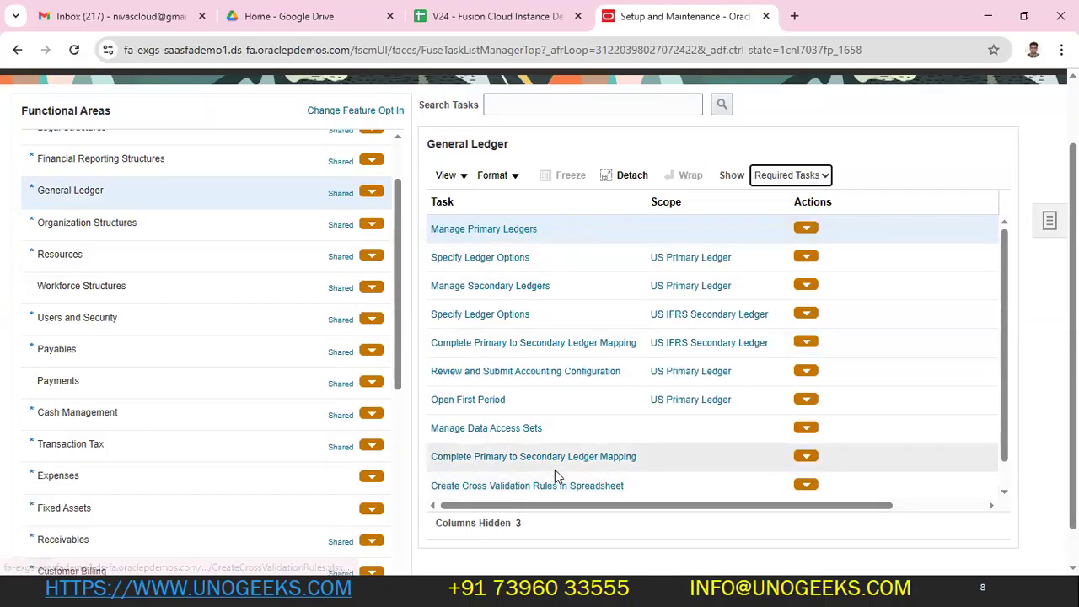
{"action": "scroll", "coordinate": [556, 477], "scroll_direction": "down", "scroll_amount": 2}
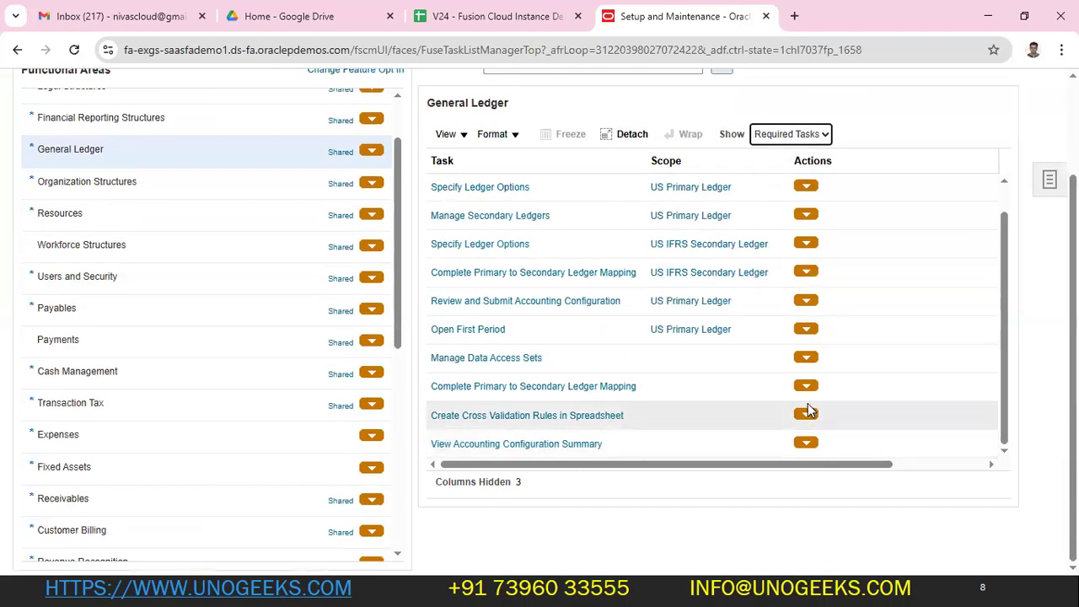
{"action": "scroll", "coordinate": [808, 403], "scroll_direction": "up", "scroll_amount": 3}
- Show all Payables setup tasks and scroll through them
{"action": "left_click_drag", "start_coordinate": [76, 387], "coordinate": [62, 387]}
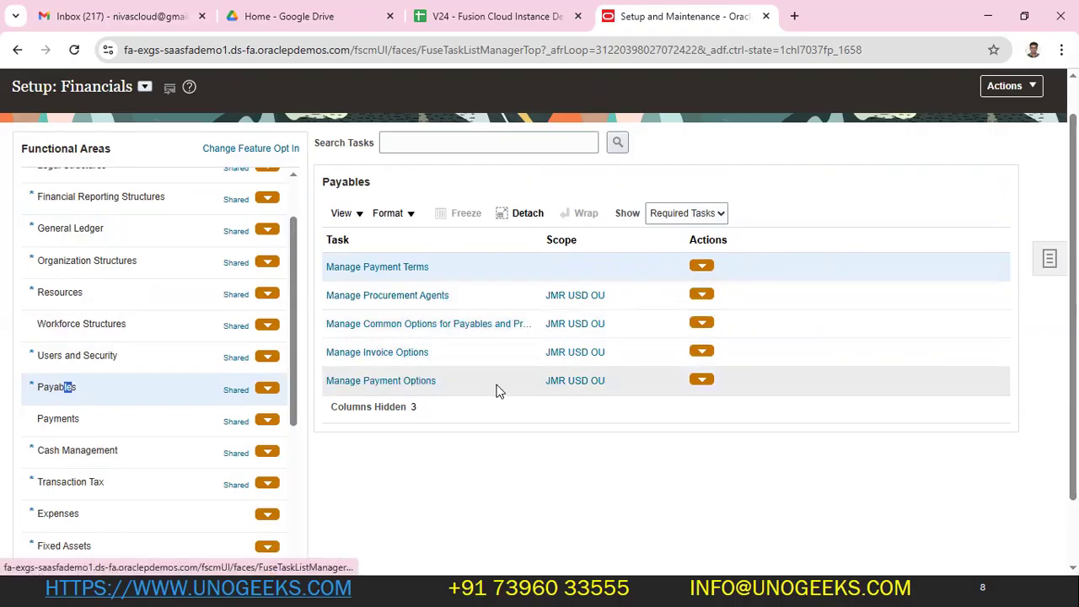
{"action": "left_click", "coordinate": [681, 215]}
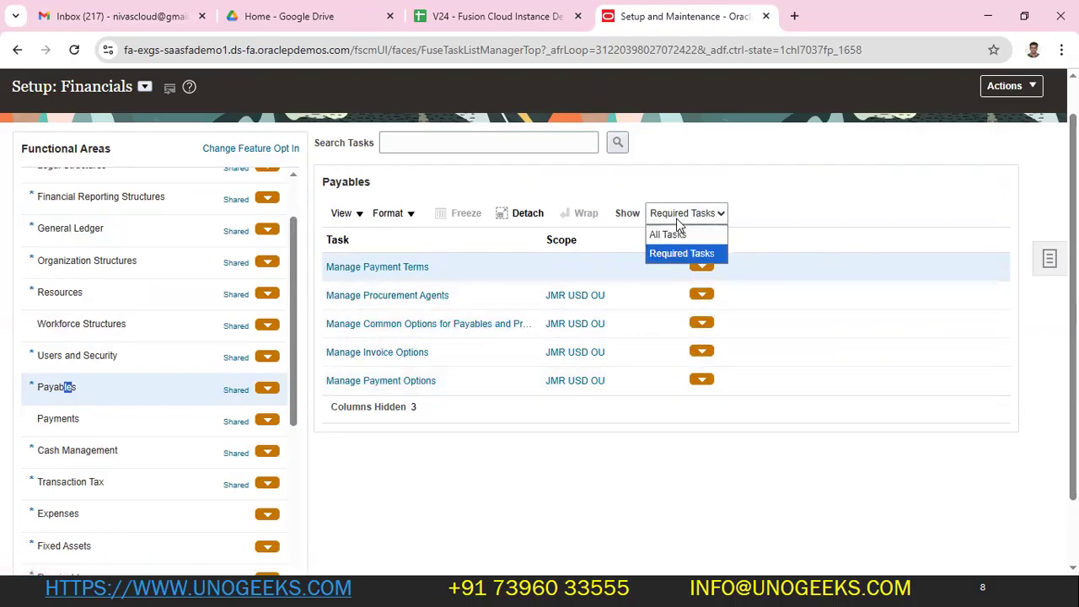
{"action": "left_click", "coordinate": [670, 231]}
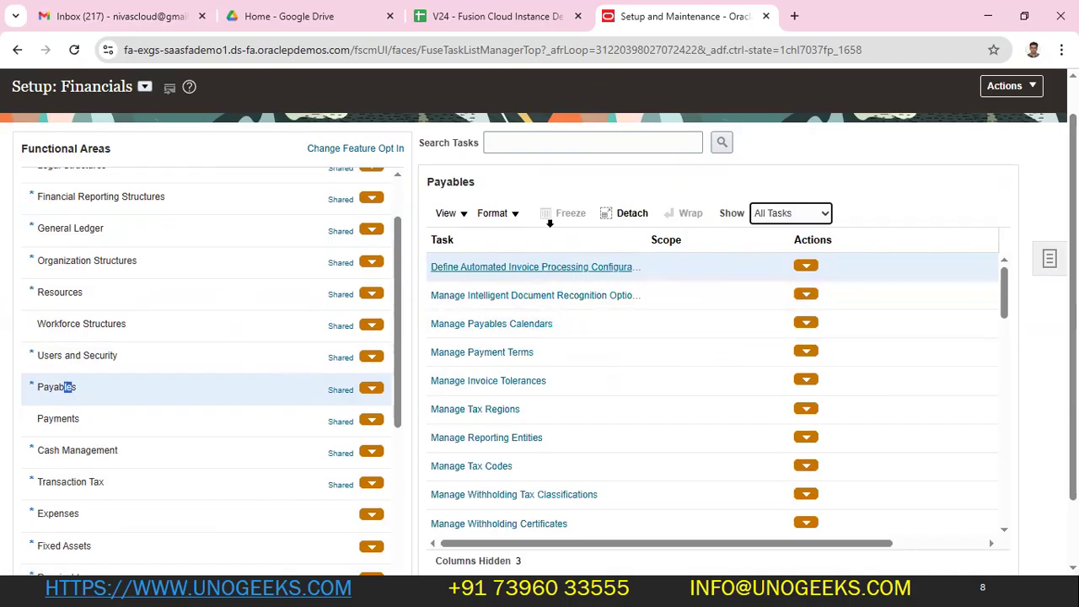
{"action": "scroll", "coordinate": [500, 482], "scroll_direction": "down", "scroll_amount": 2}
{"action": "scroll", "coordinate": [500, 478], "scroll_direction": "down", "scroll_amount": 2}
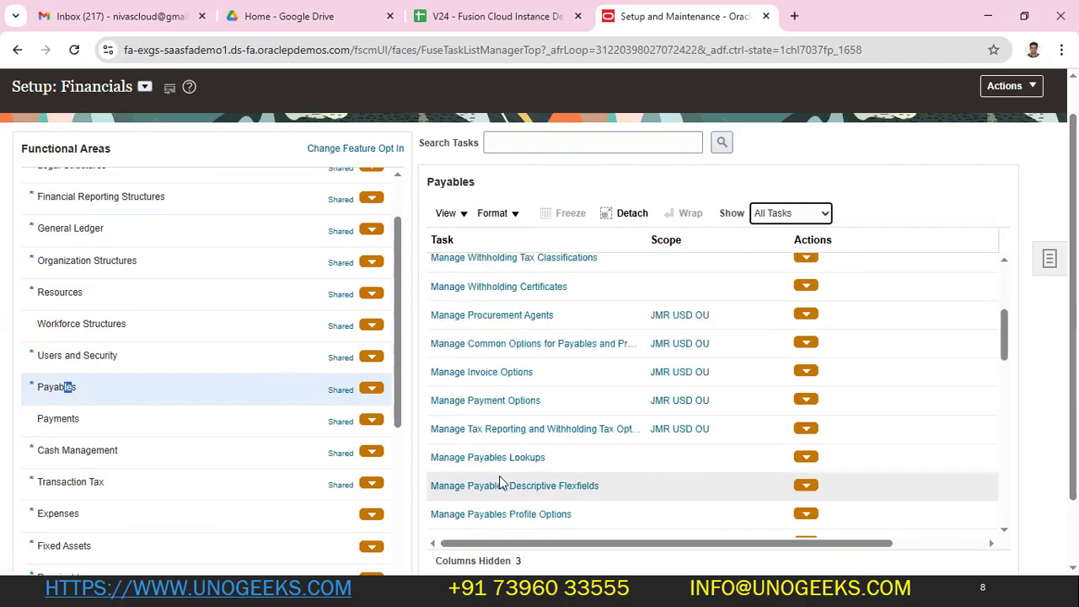
{"action": "scroll", "coordinate": [506, 472], "scroll_direction": "up", "scroll_amount": 3}
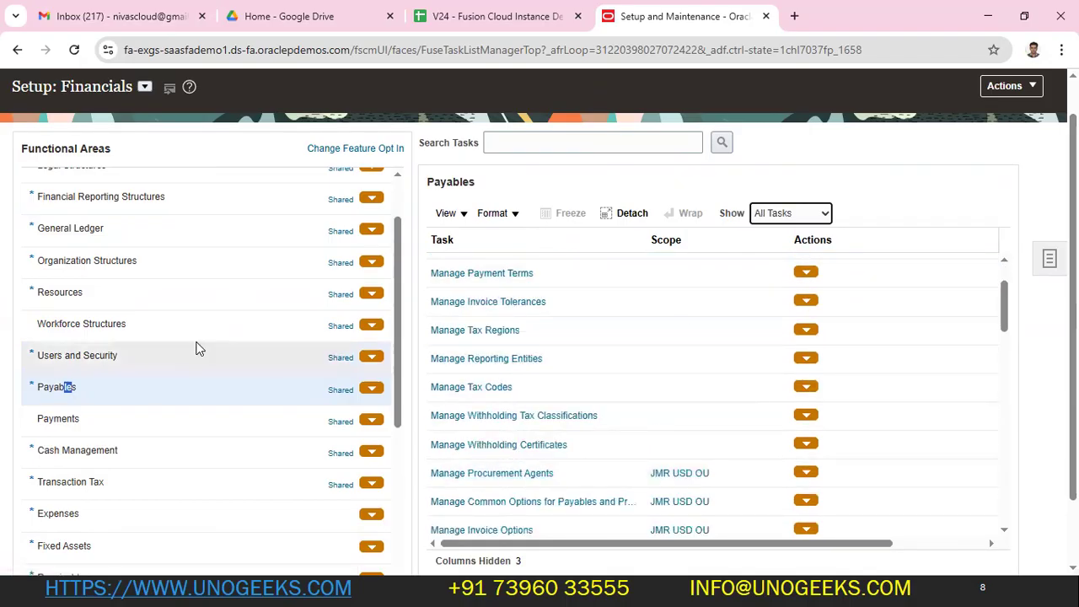
{"action": "scroll", "coordinate": [130, 286], "scroll_direction": "up", "scroll_amount": 5}
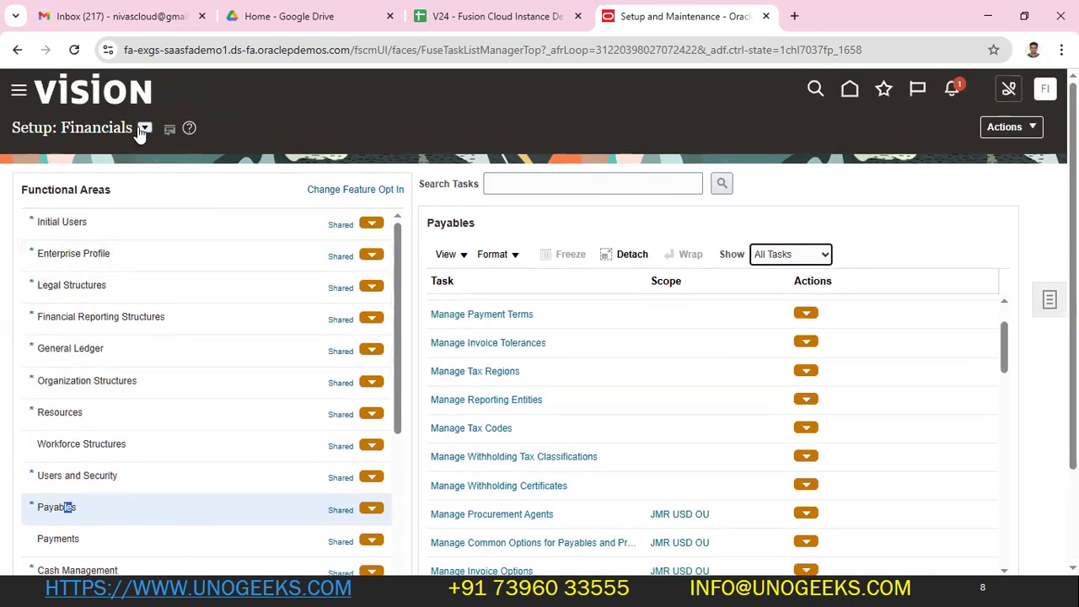
- Reselect the Financials offering and start a Search Tasks query
{"action": "left_click", "coordinate": [144, 128]}
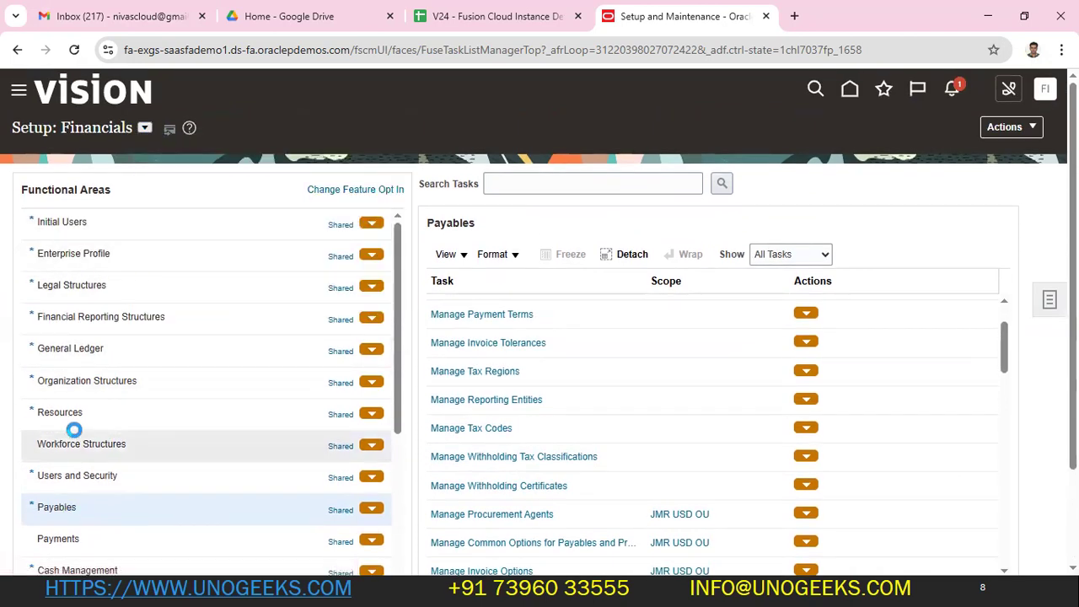
{"action": "left_click", "coordinate": [218, 128]}
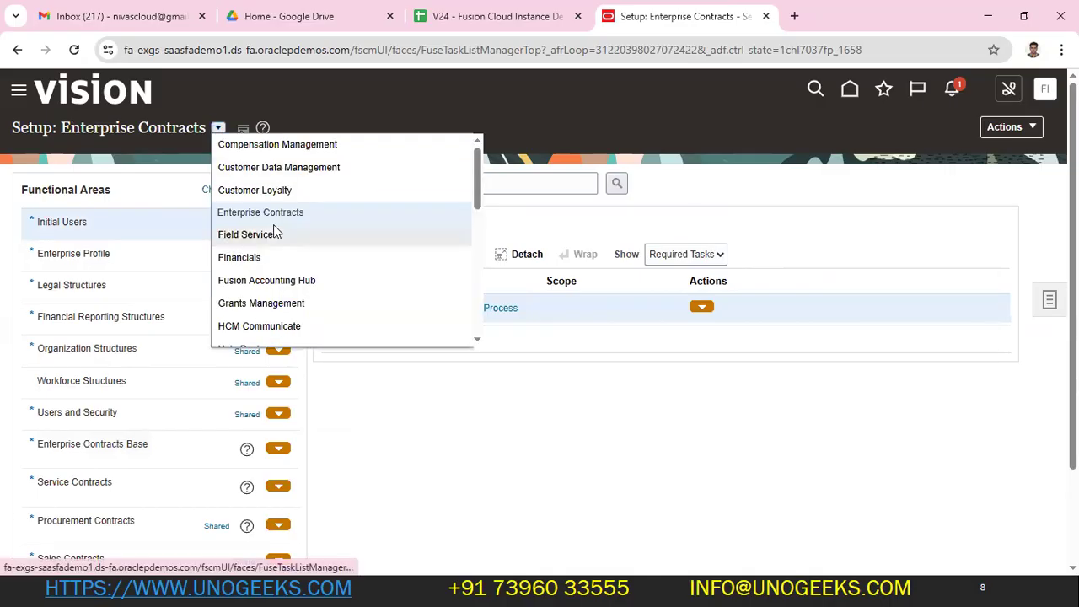
{"action": "left_click", "coordinate": [265, 257]}
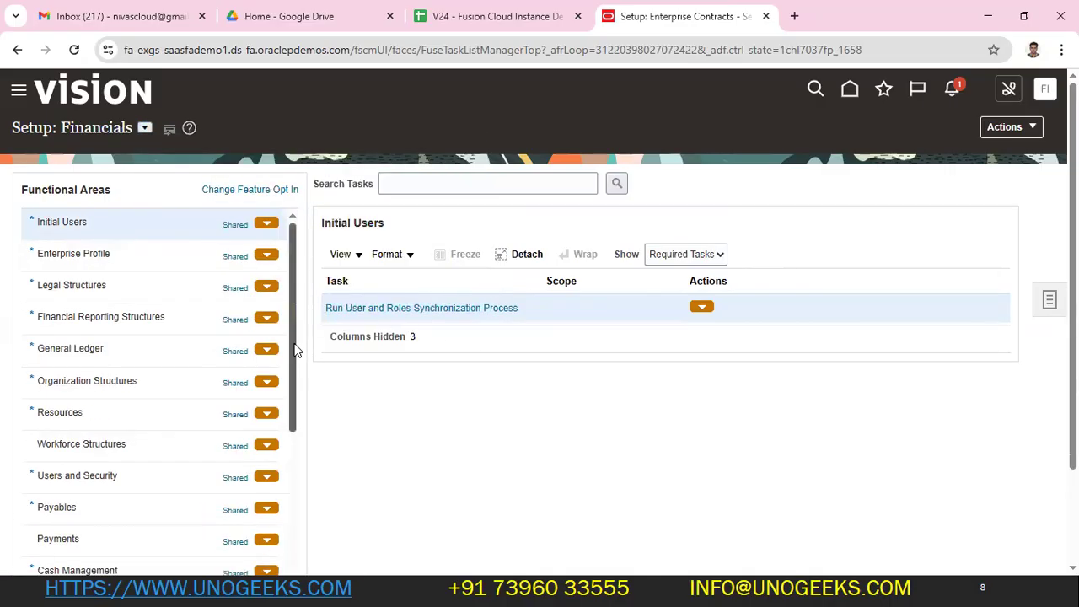
{"action": "left_click", "coordinate": [452, 187]}
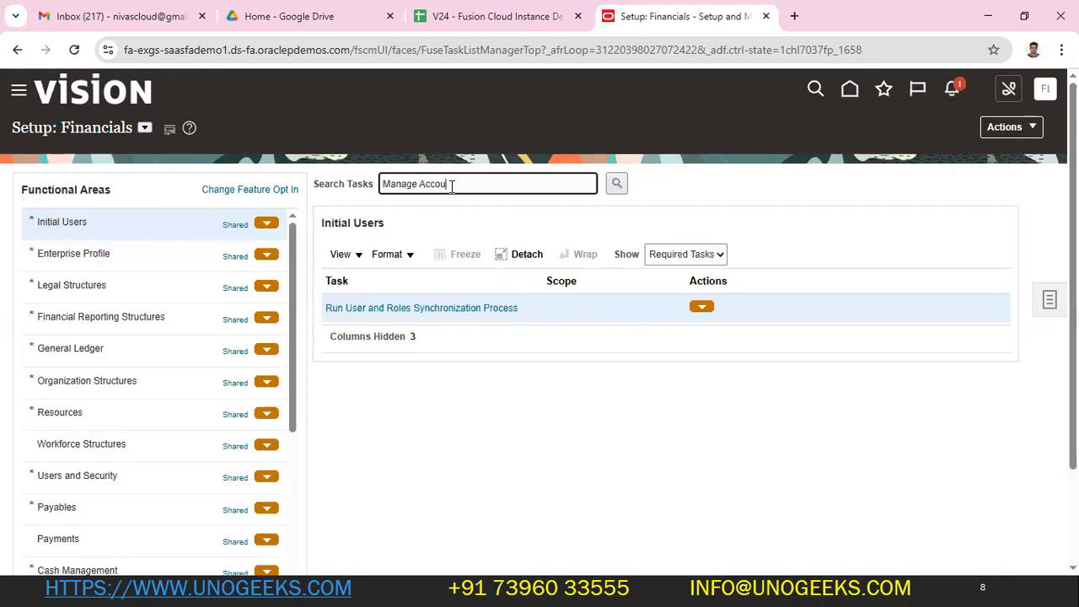
{"action": "key", "text": "Return"}
{"action": "left_click", "coordinate": [374, 220]}
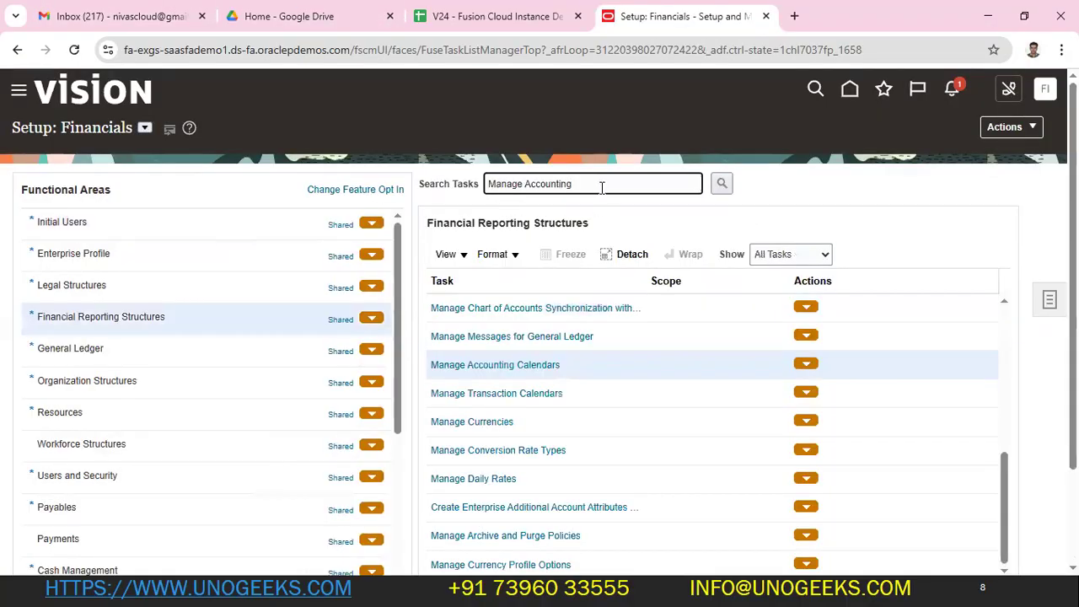
{"action": "left_click_drag", "start_coordinate": [602, 187], "coordinate": [484, 186]}
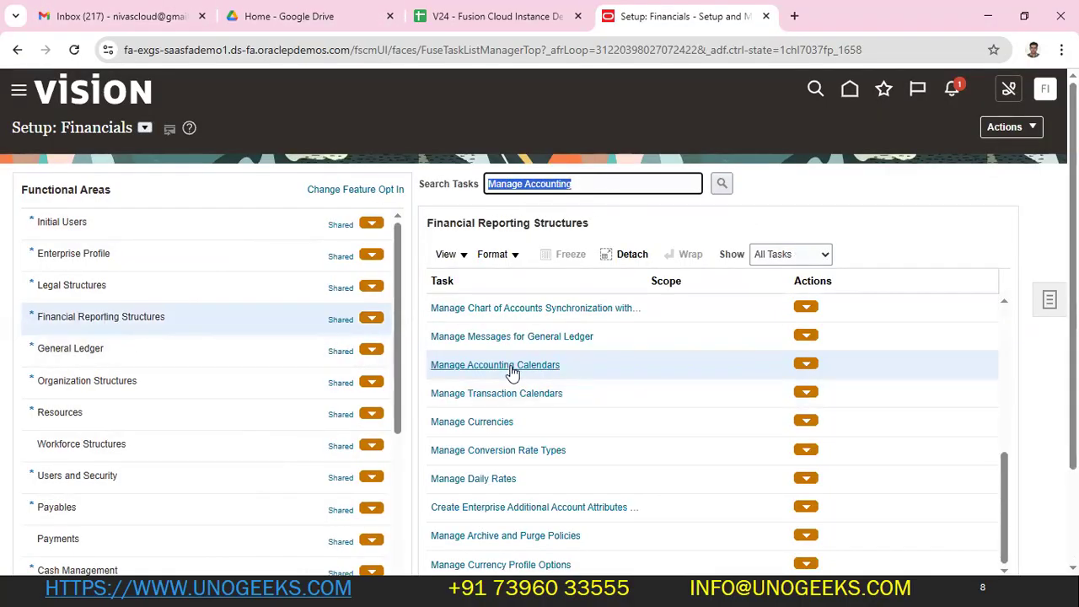
{"action": "left_click_drag", "start_coordinate": [588, 181], "coordinate": [531, 183]}
{"action": "type", "text": "Common Op"}
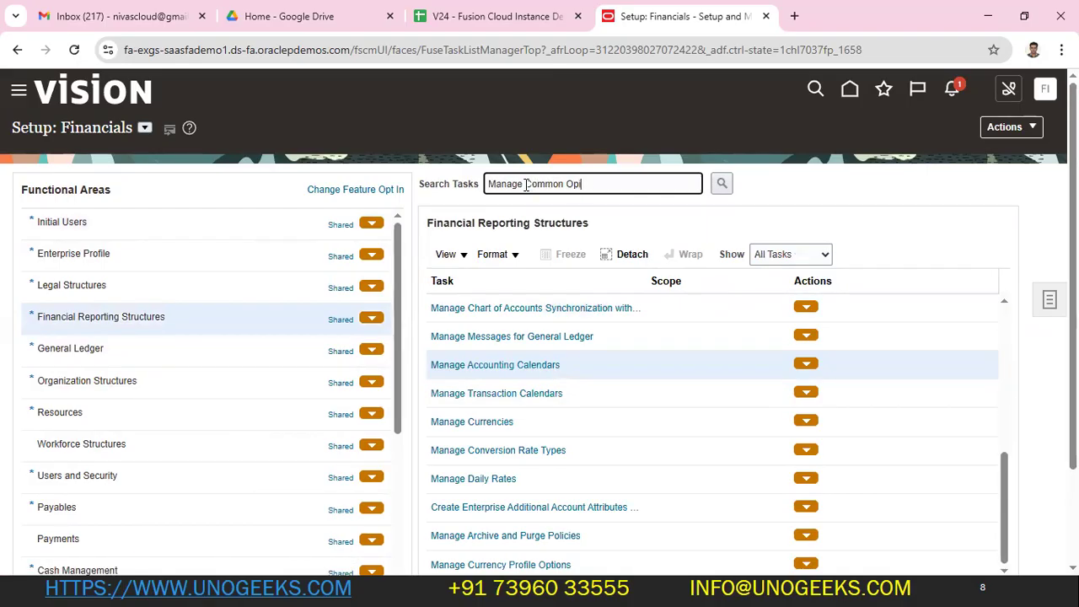
{"action": "type", "text": "tion"}
{"action": "key", "text": "Return"}
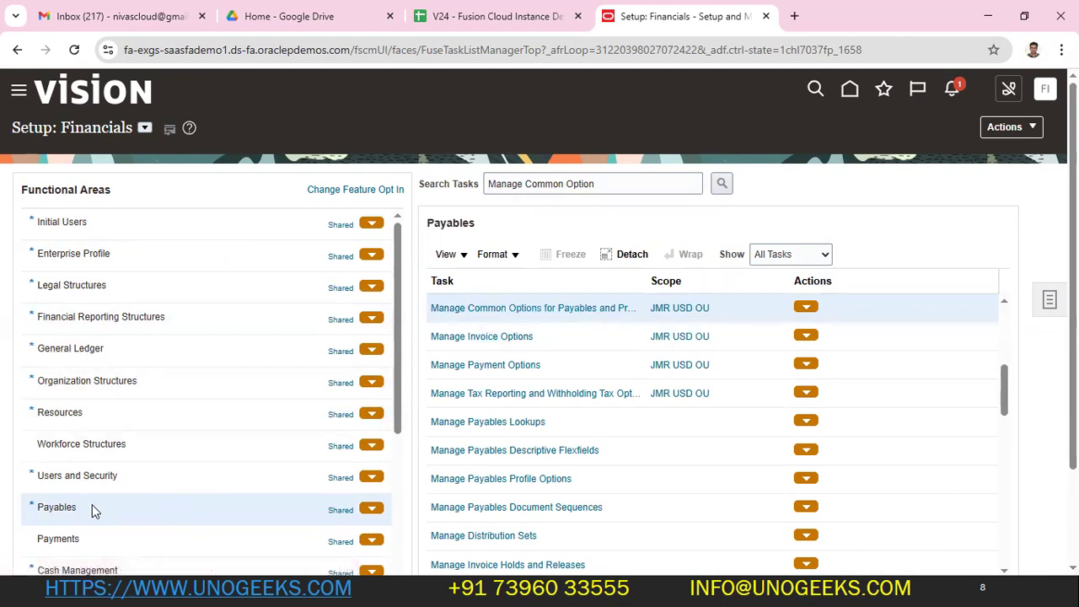
{"action": "left_click_drag", "start_coordinate": [633, 187], "coordinate": [493, 179]}
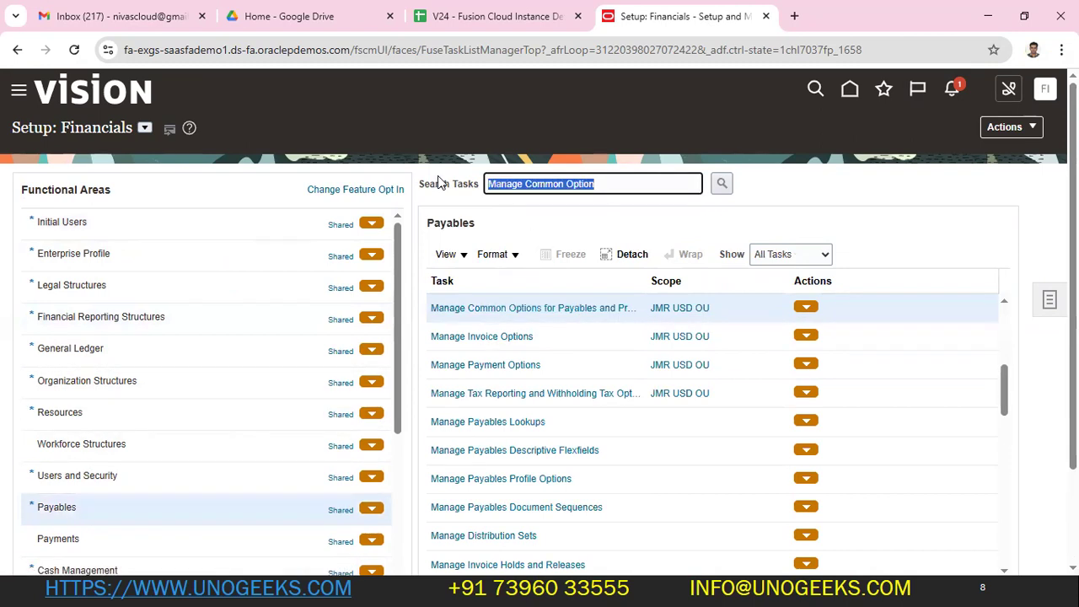
{"action": "left_click_drag", "start_coordinate": [599, 190], "coordinate": [490, 187]}
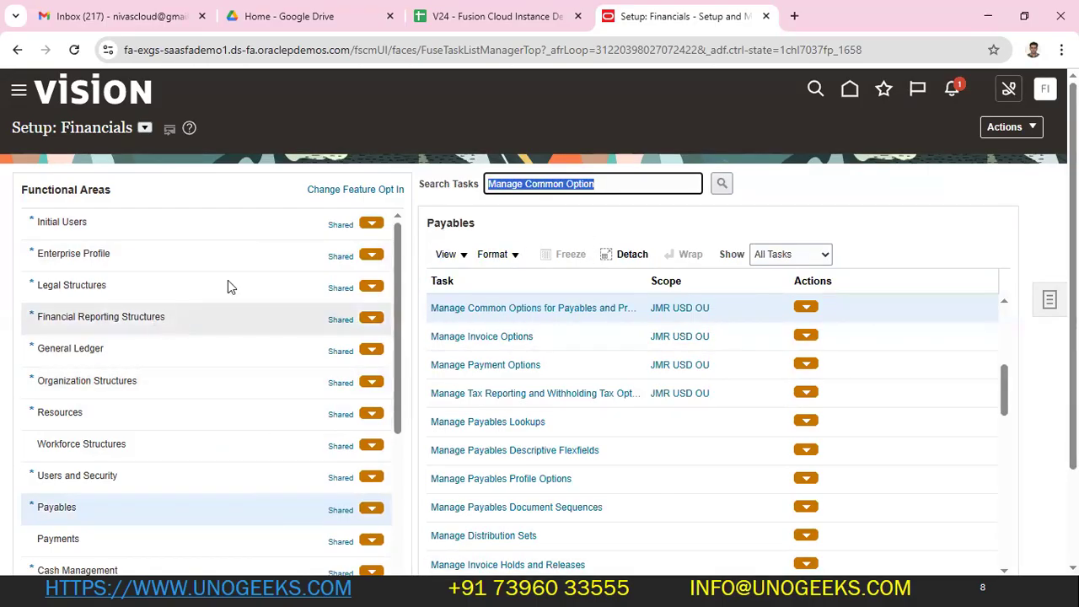
{"action": "left_click", "coordinate": [614, 185]}
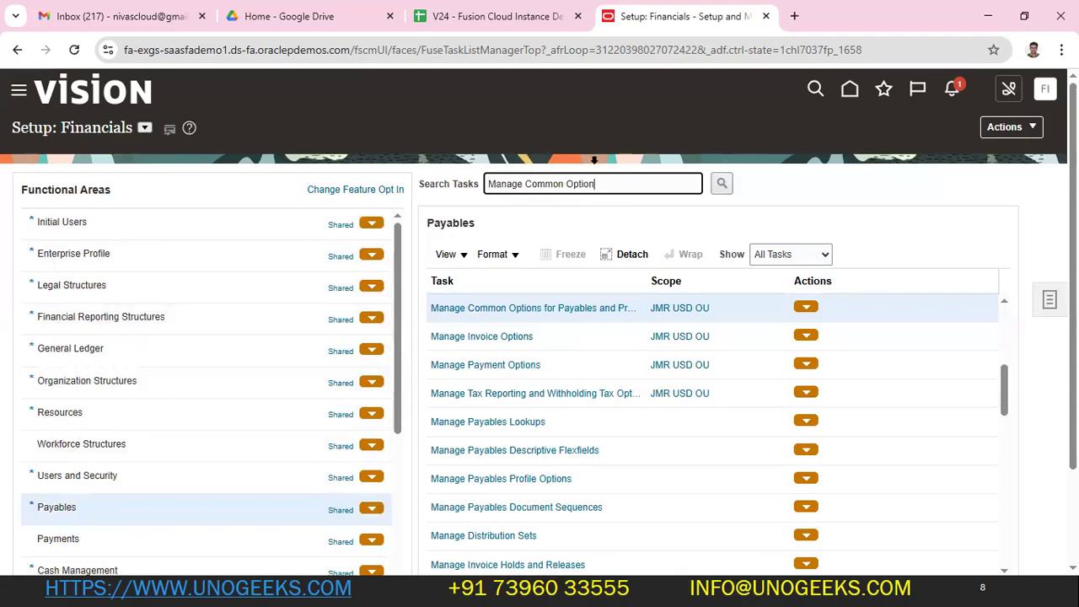
{"action": "triple_click", "coordinate": [612, 183]}
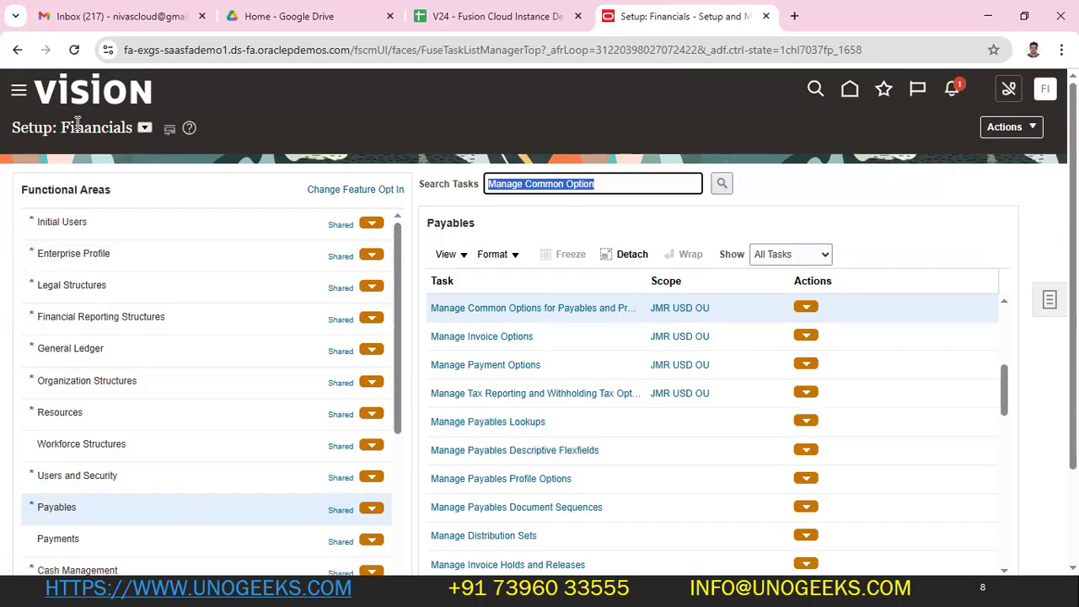
{"action": "left_click", "coordinate": [189, 170]}
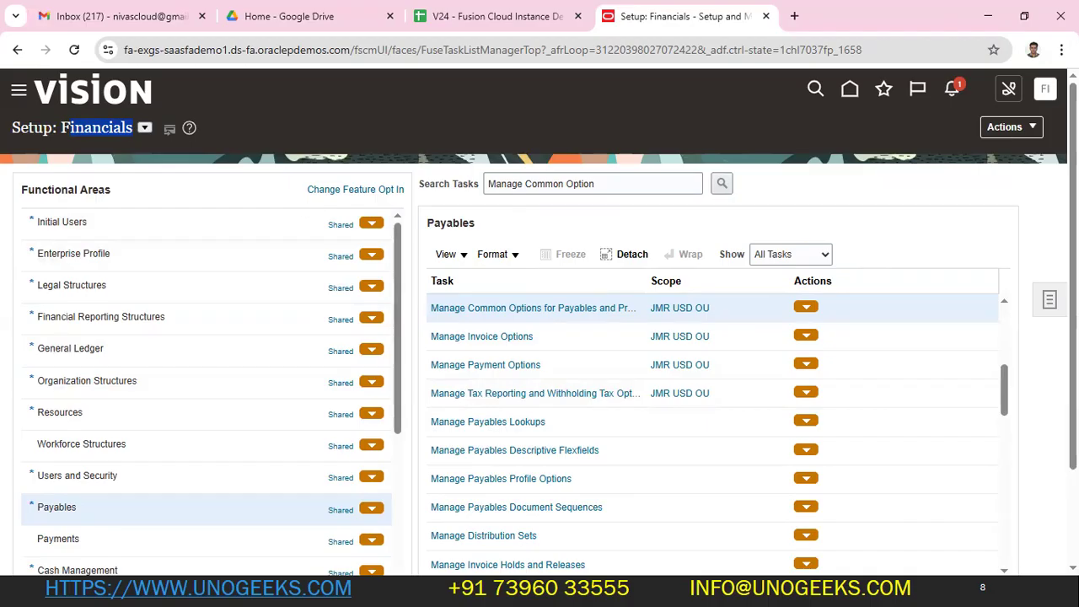
- Choose Search from the Tasks panel on the right of Setup: Financials
{"action": "left_click", "coordinate": [1052, 309]}
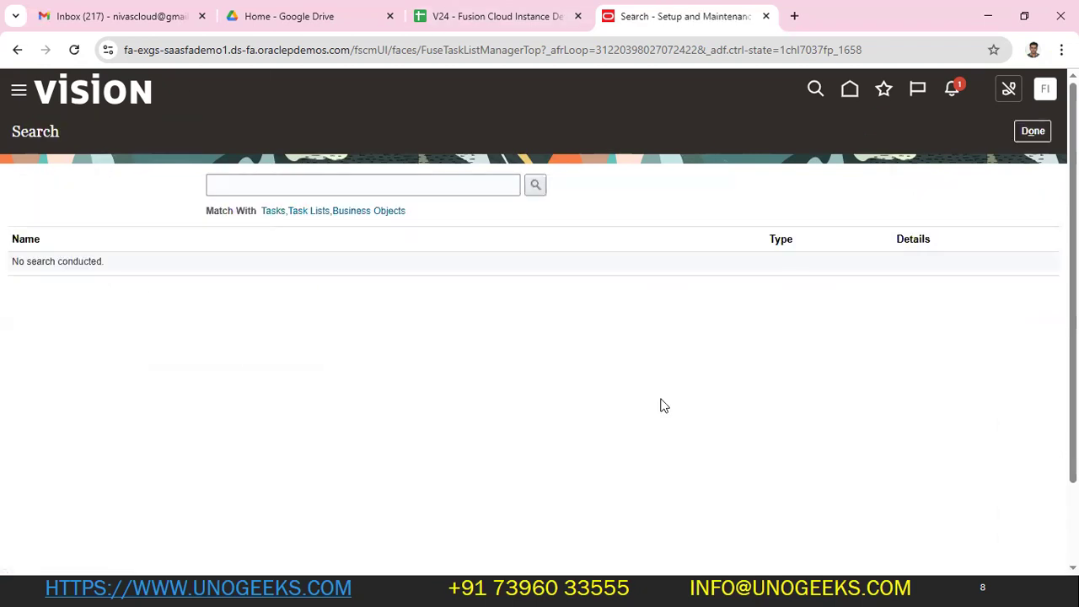
- Search tasks for 'manage Accounting Cal' and open Manage Accounting Calendars
{"action": "left_click", "coordinate": [369, 192]}
{"action": "type", "text": "manage A"}
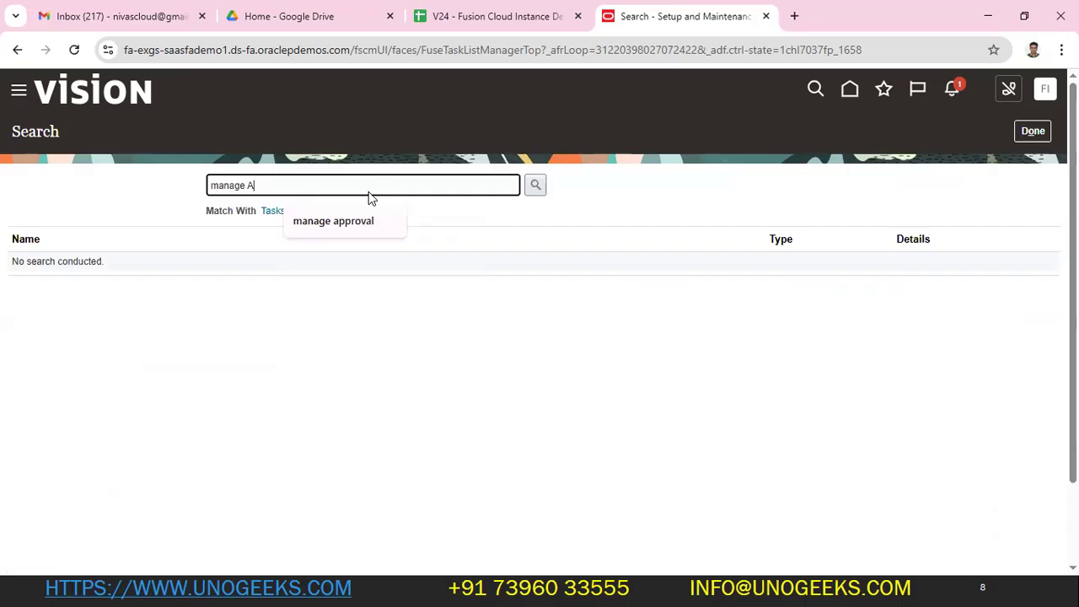
{"action": "type", "text": "ccountn"}
{"action": "key", "text": "BackSpace"}
{"action": "type", "text": "ing Cal"}
{"action": "key", "text": "Return"}
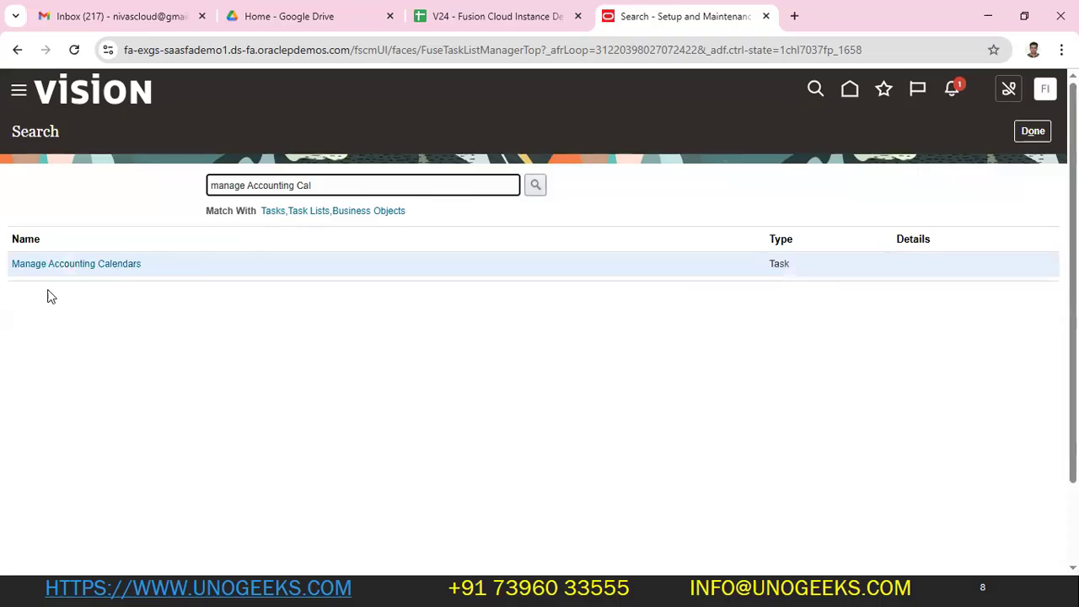
{"action": "left_click", "coordinate": [47, 264]}
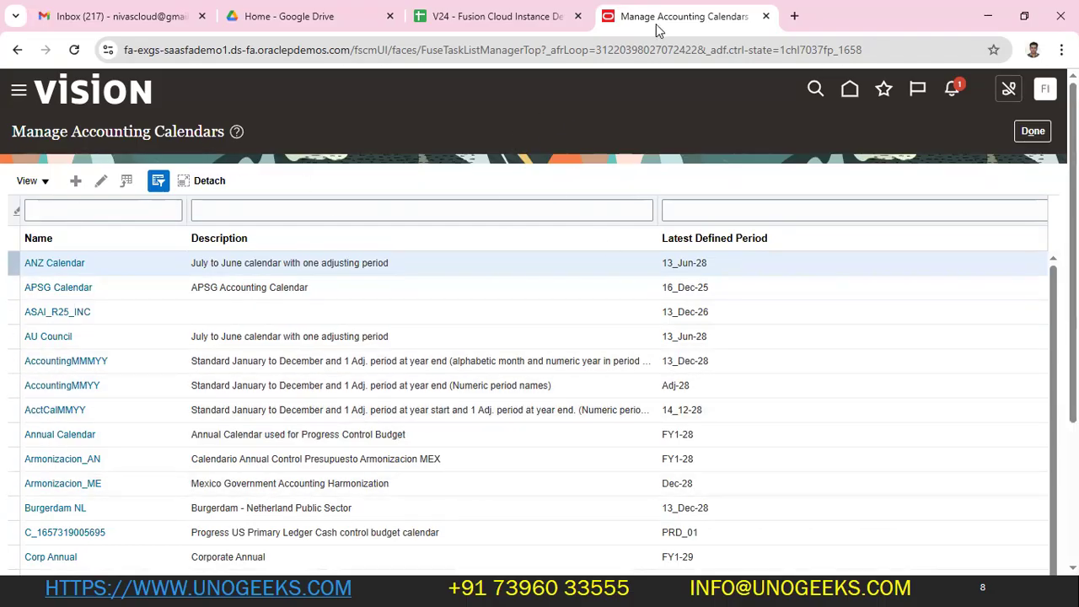
- Duplicate the Manage Accounting Calendars tab and open Setup and Maintenance in the new copy
{"action": "right_click", "coordinate": [687, 27]}
{"action": "left_click", "coordinate": [740, 169]}
{"action": "left_click", "coordinate": [624, 17]}
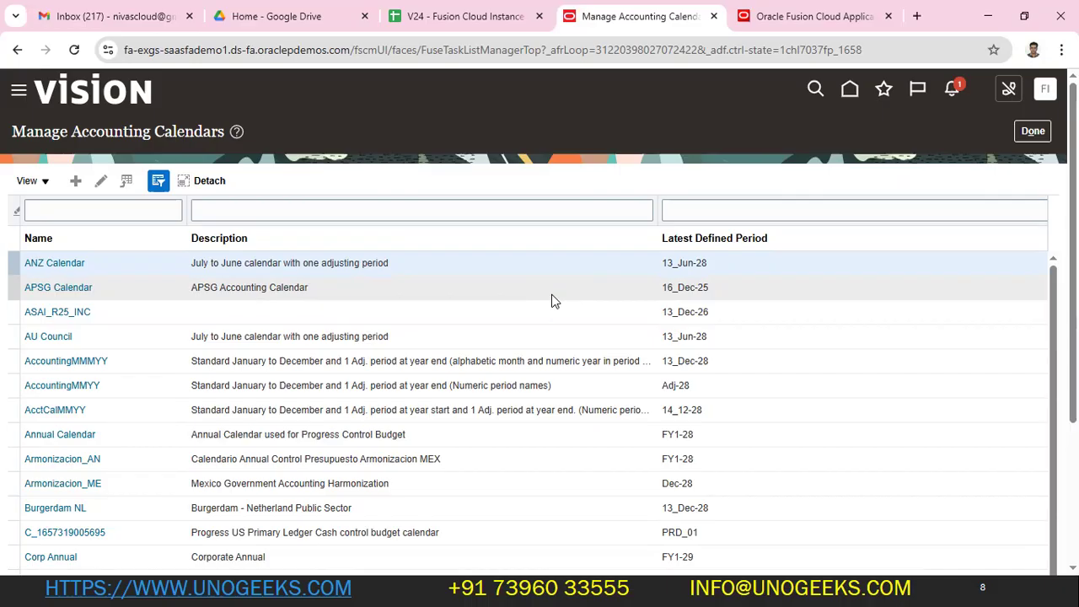
{"action": "left_click", "coordinate": [784, 16]}
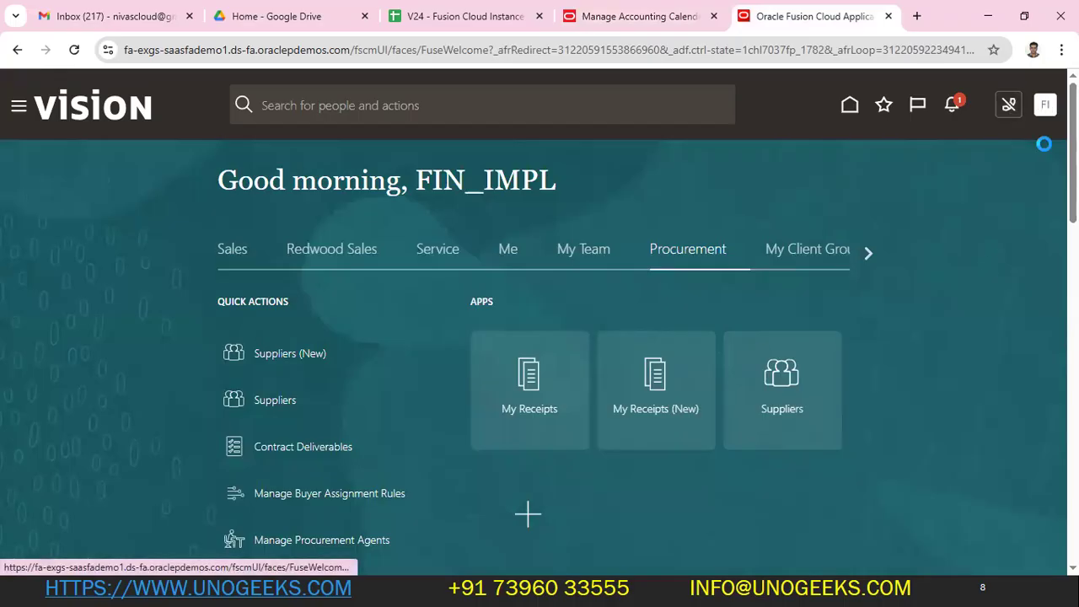
{"action": "left_click", "coordinate": [1045, 104]}
{"action": "left_click", "coordinate": [802, 345]}
{"action": "left_click", "coordinate": [624, 16]}
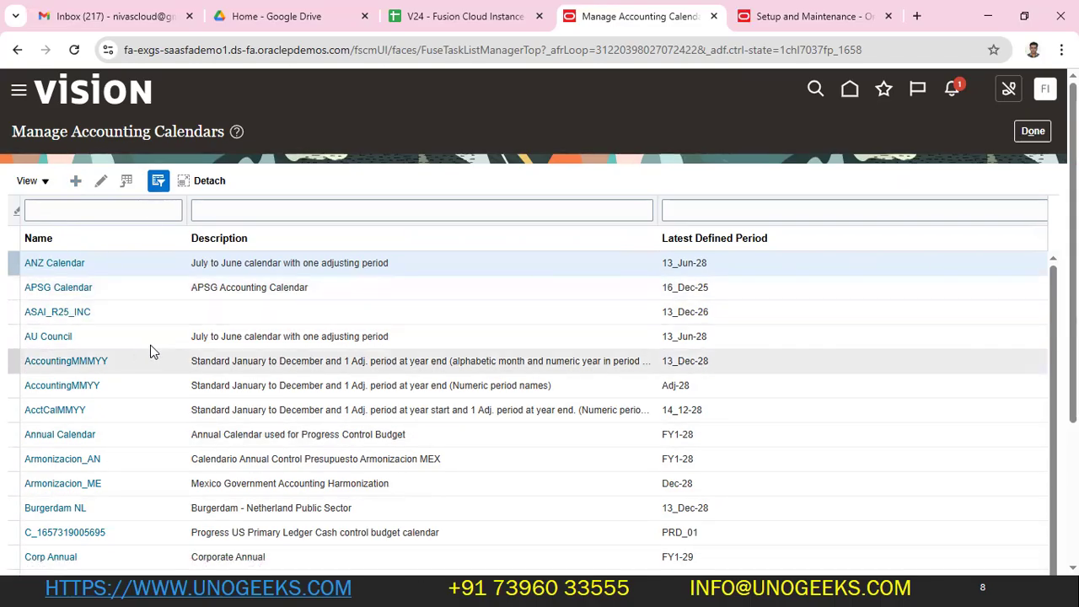
- Search setup tasks for 'manage Accounting' and open Manage Accounting Calendars in the second tab
{"action": "left_click", "coordinate": [797, 16]}
{"action": "left_click", "coordinate": [483, 180]}
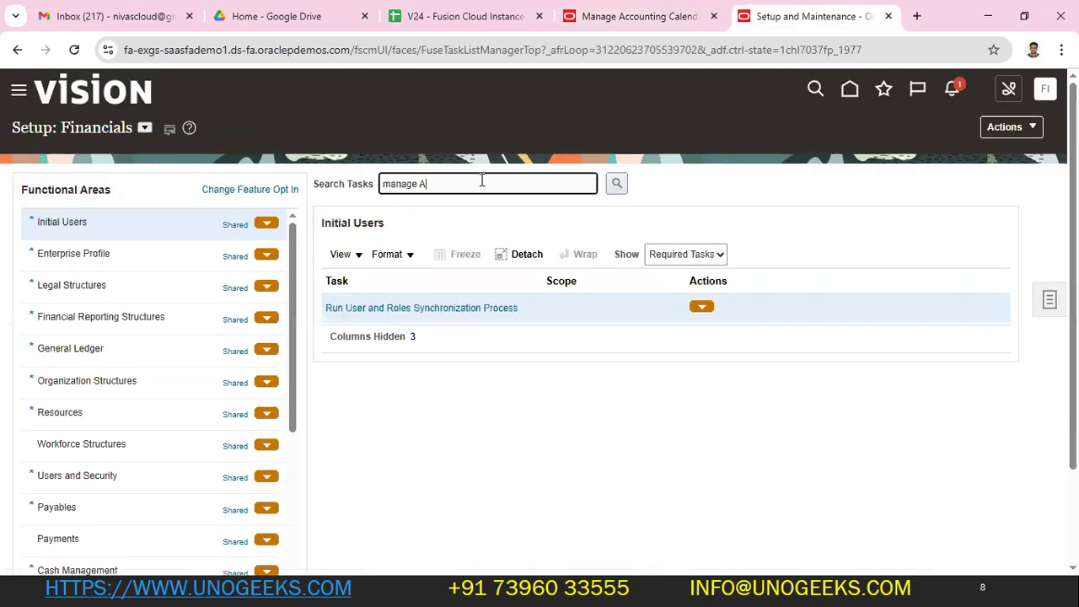
{"action": "key", "text": "Return"}
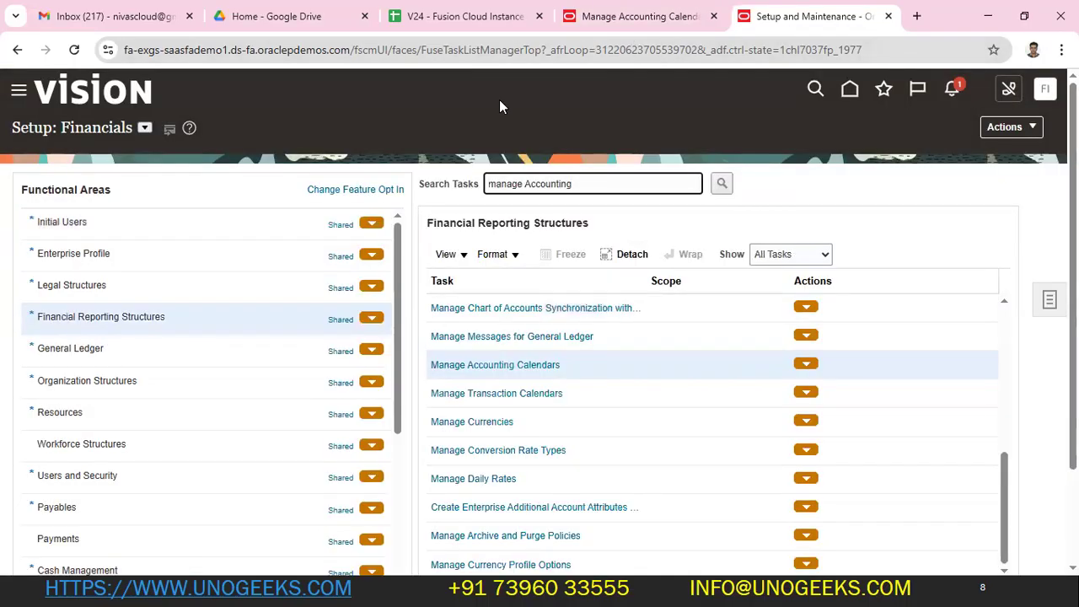
{"action": "left_click", "coordinate": [665, 16]}
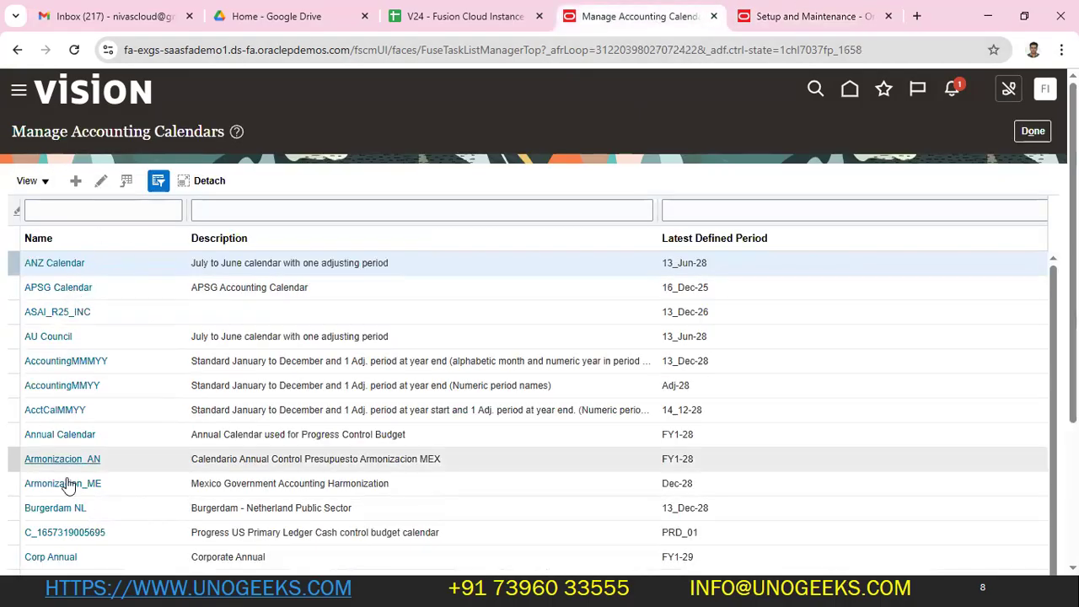
{"action": "scroll", "coordinate": [127, 408], "scroll_direction": "down", "scroll_amount": 3}
{"action": "scroll", "coordinate": [127, 405], "scroll_direction": "up", "scroll_amount": 3}
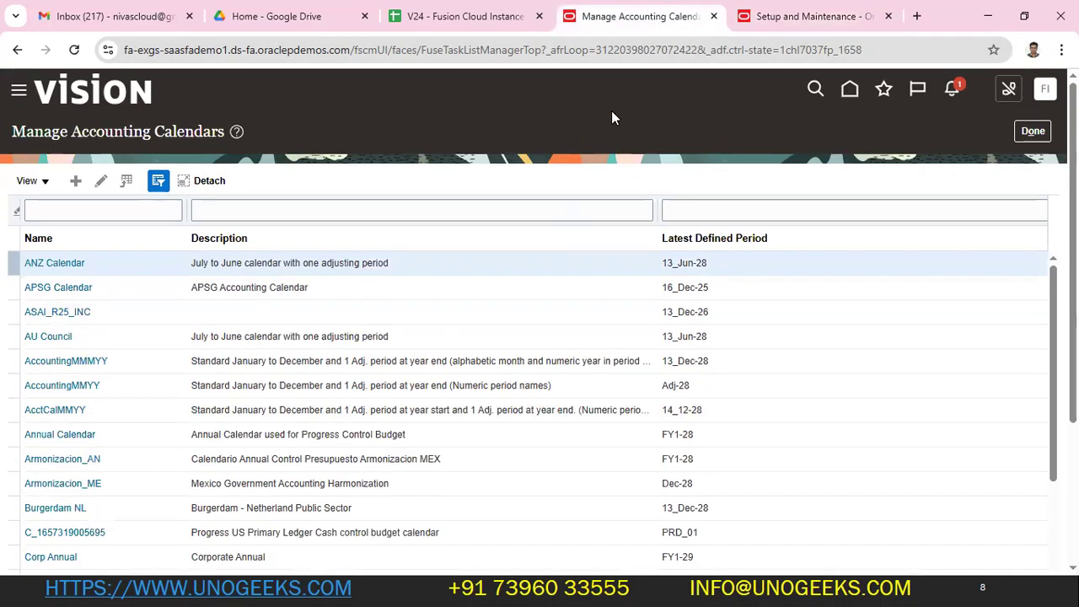
{"action": "left_click", "coordinate": [799, 16]}
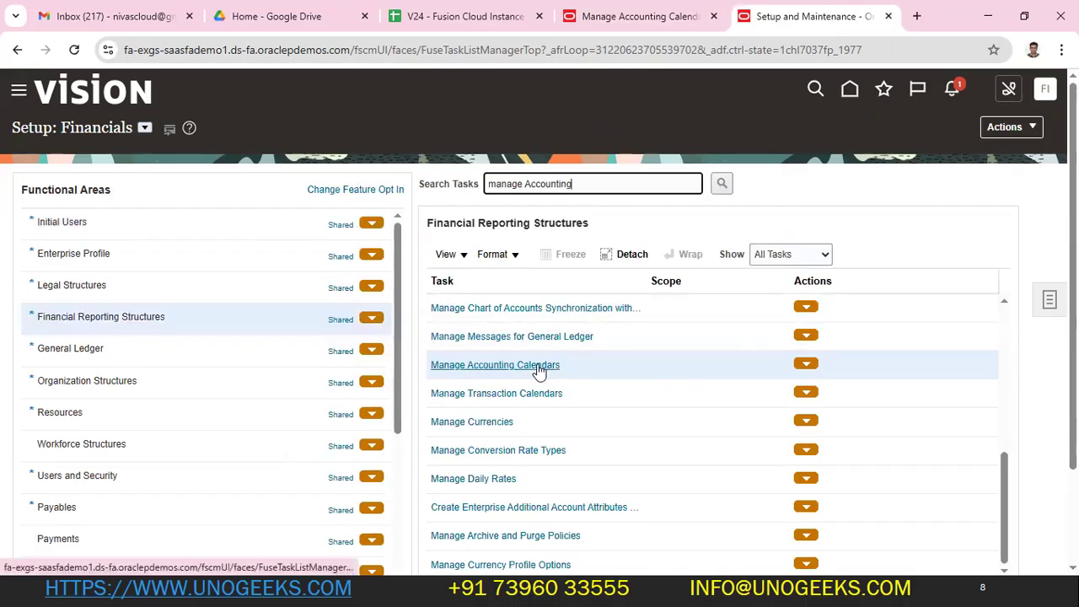
{"action": "left_click", "coordinate": [640, 27]}
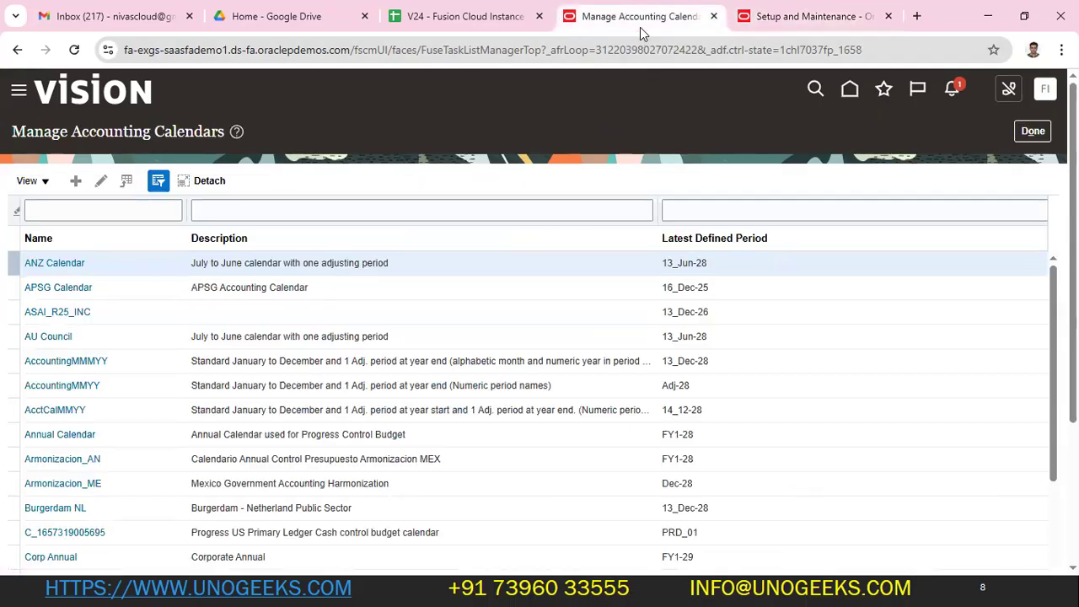
{"action": "left_click", "coordinate": [785, 11]}
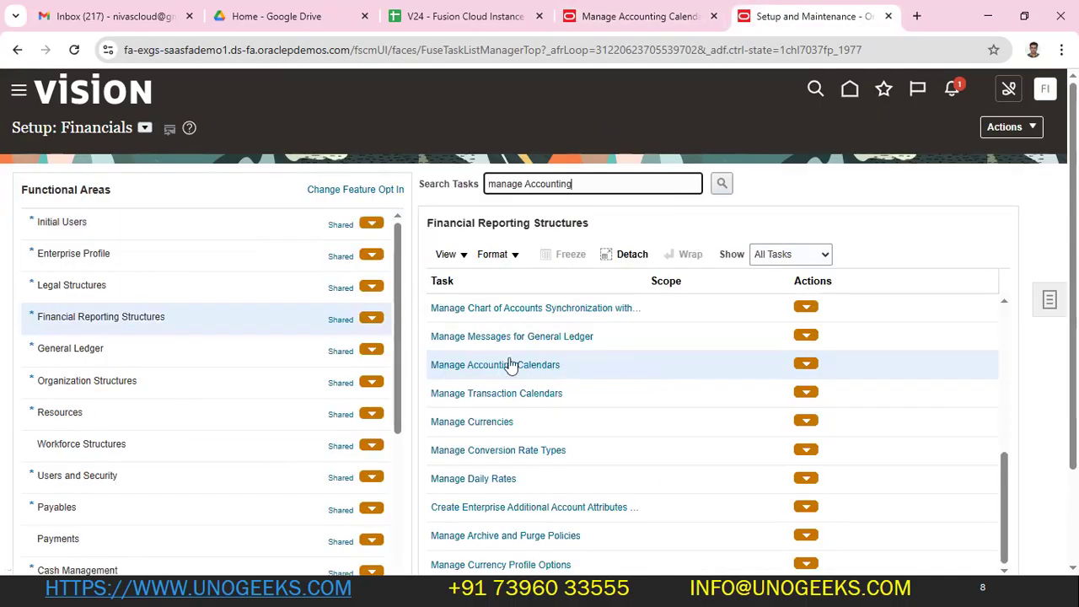
{"action": "left_click", "coordinate": [506, 366]}
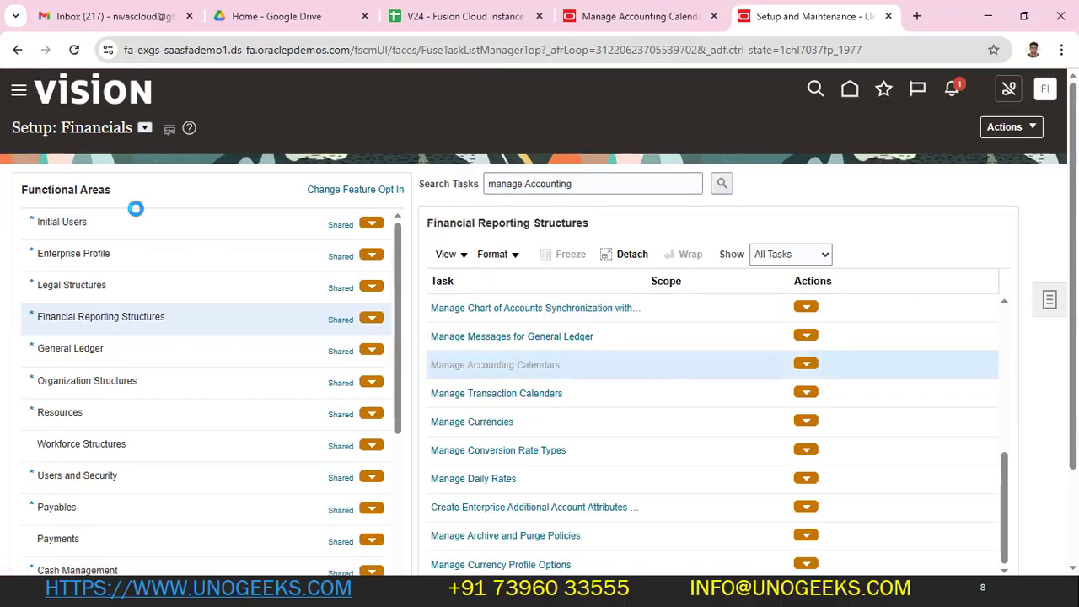
{"action": "left_click", "coordinate": [624, 19]}
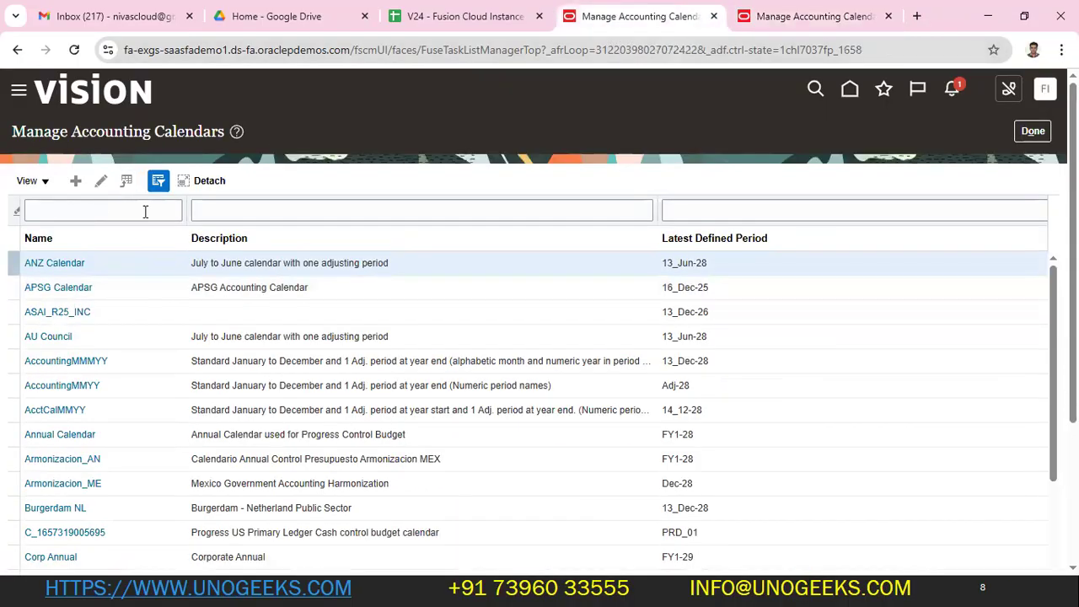
{"action": "left_click", "coordinate": [830, 18]}
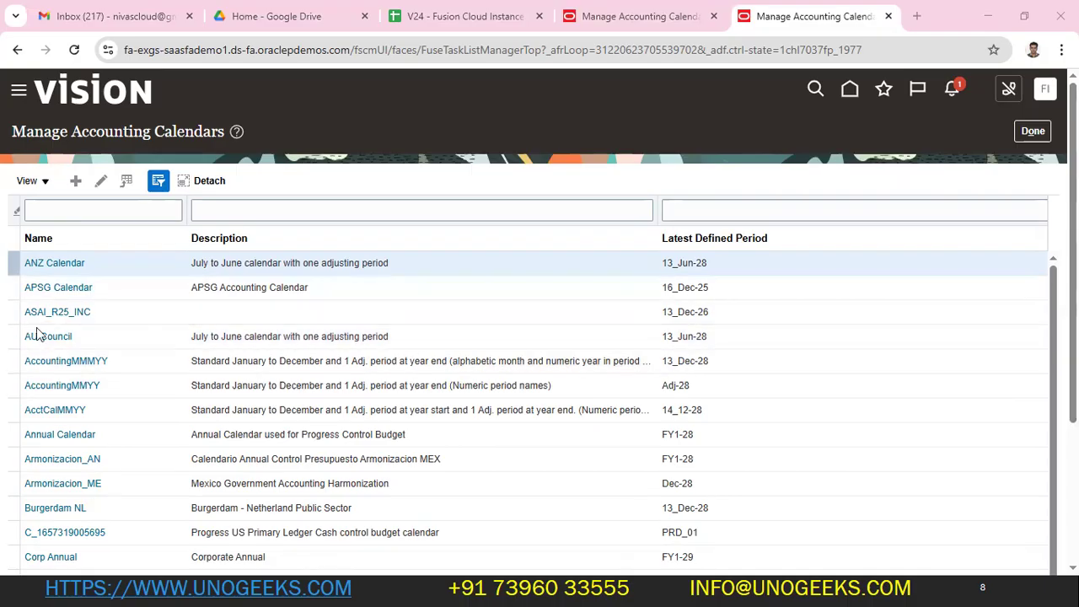
{"action": "scroll", "coordinate": [185, 434], "scroll_direction": "down", "scroll_amount": 3}
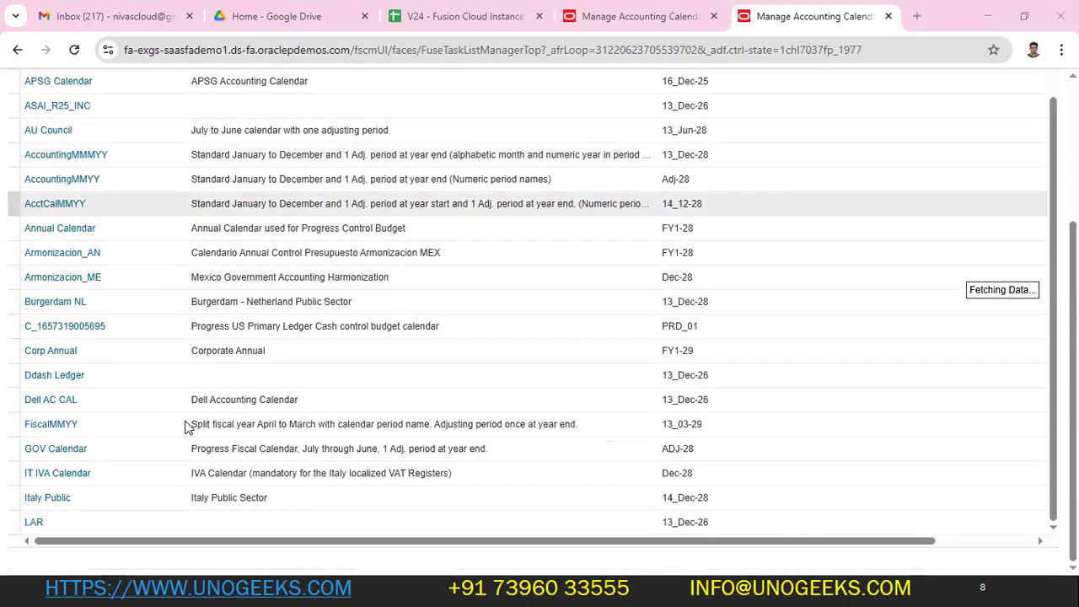
{"action": "scroll", "coordinate": [769, 342], "scroll_direction": "up", "scroll_amount": 2}
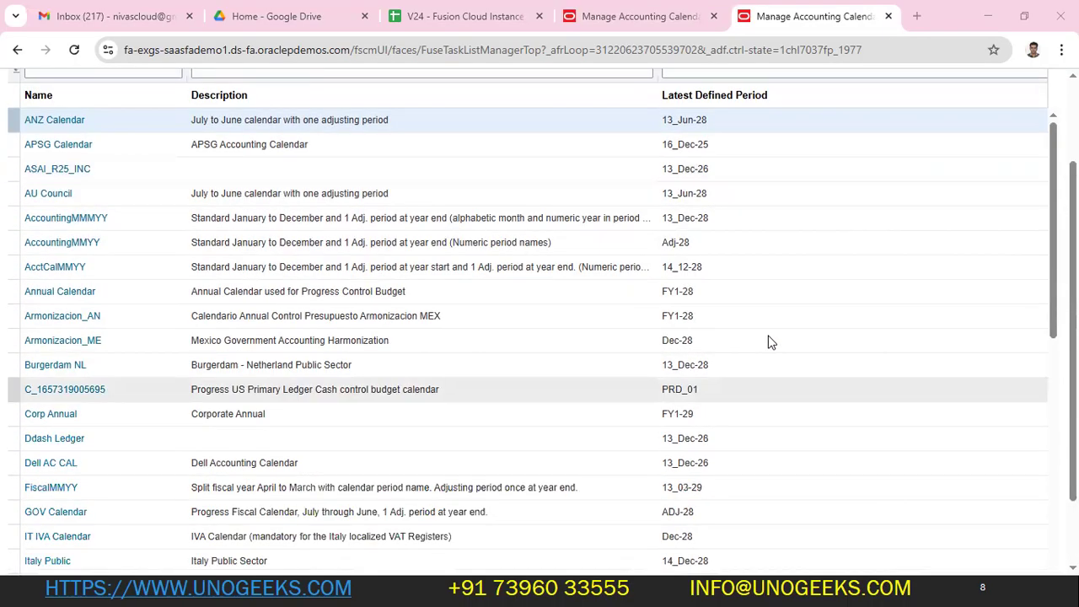
{"action": "scroll", "coordinate": [769, 342], "scroll_direction": "up", "scroll_amount": 2}
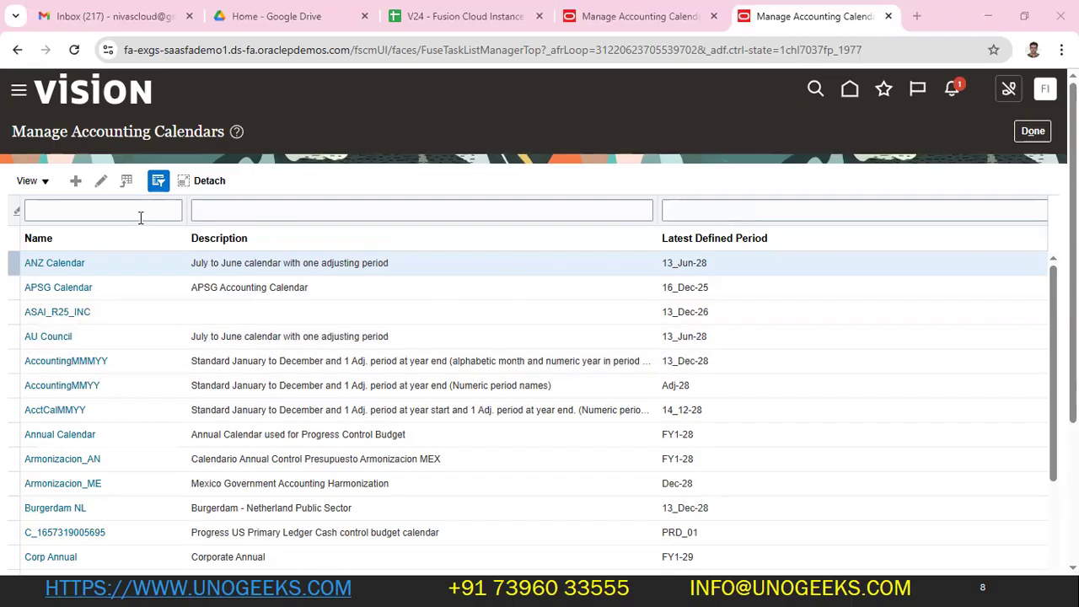
{"action": "left_click", "coordinate": [550, 97]}
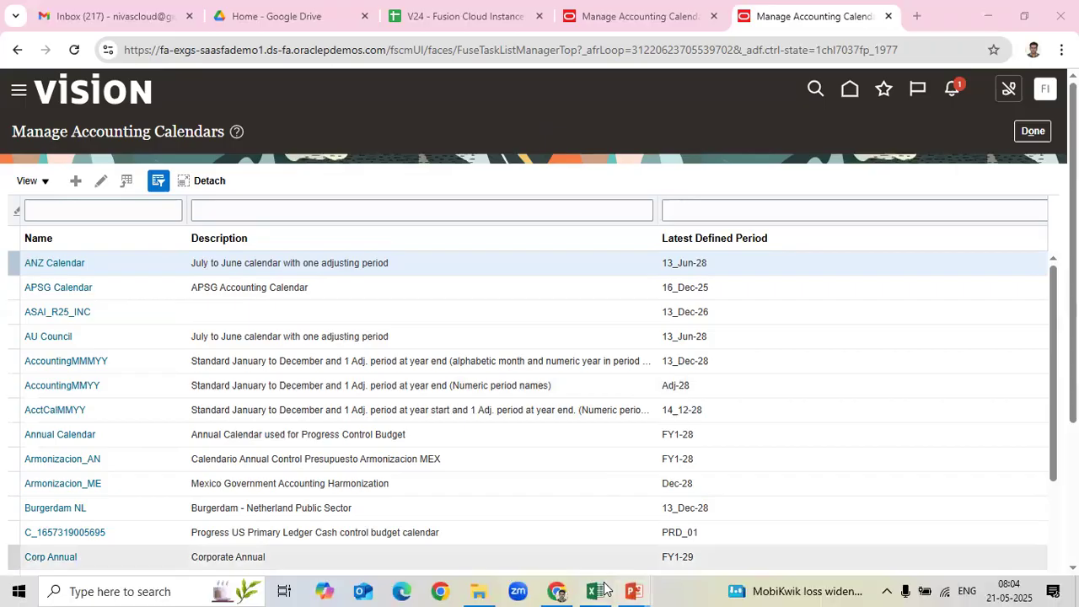
{"action": "key", "text": "super"}
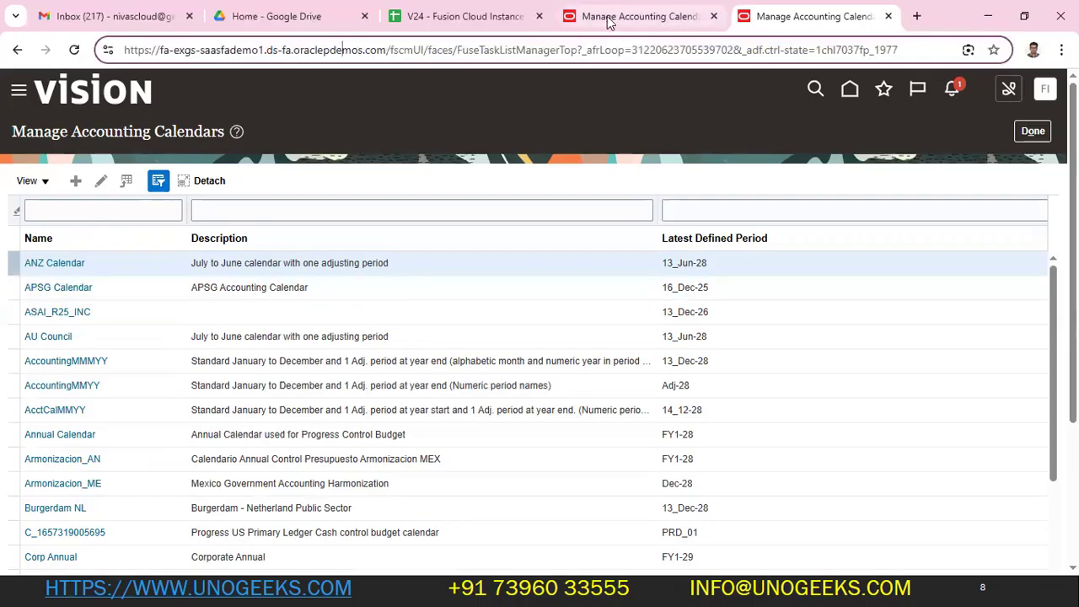
{"action": "left_click", "coordinate": [611, 16]}
{"action": "left_click", "coordinate": [80, 180]}
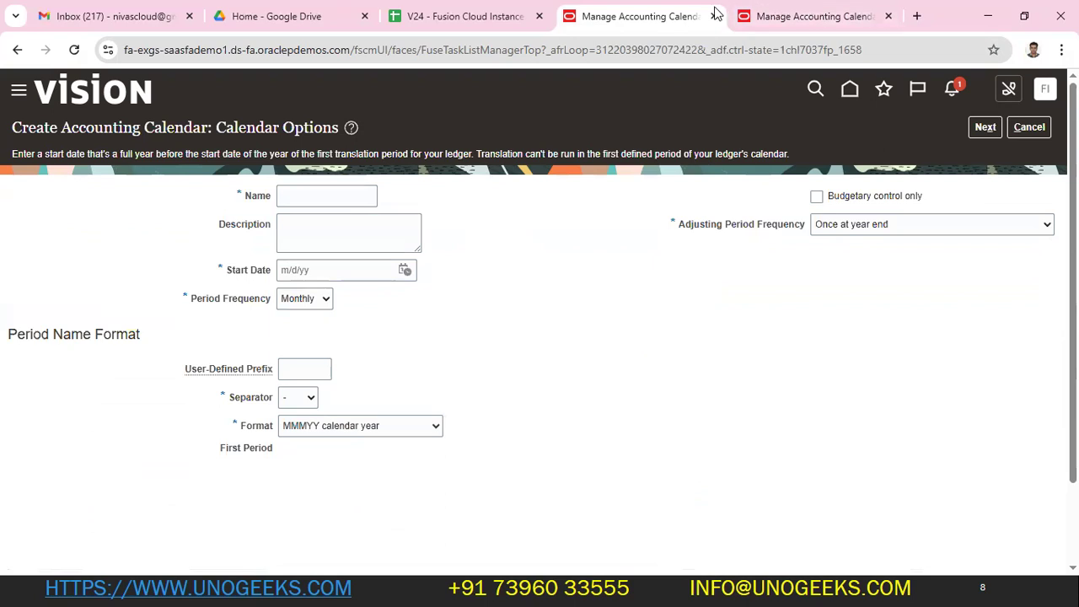
{"action": "left_click", "coordinate": [1029, 128]}
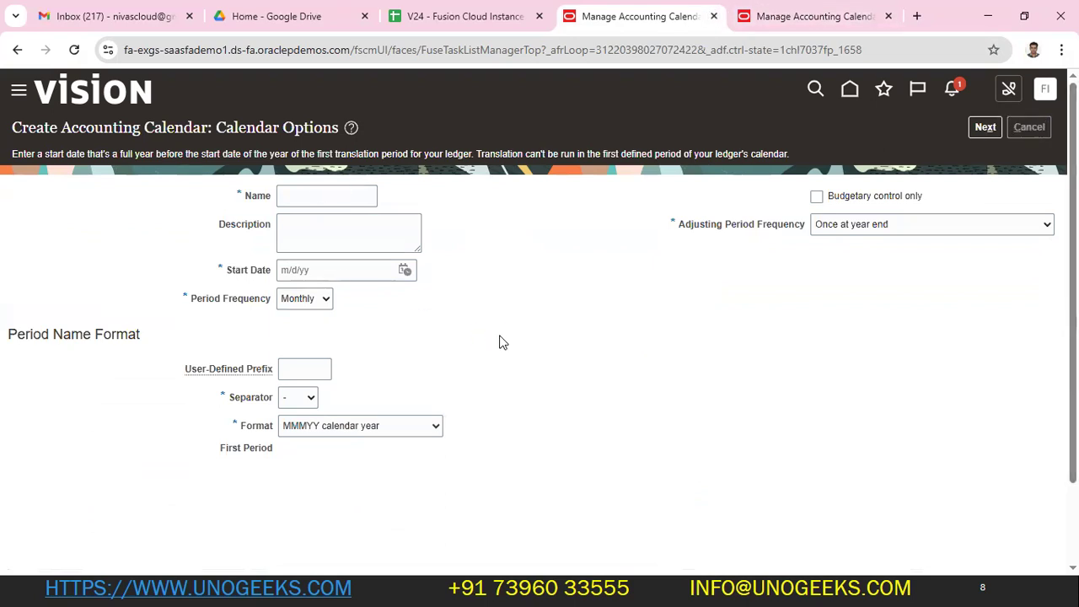
{"action": "key", "text": "alt+Tab"}
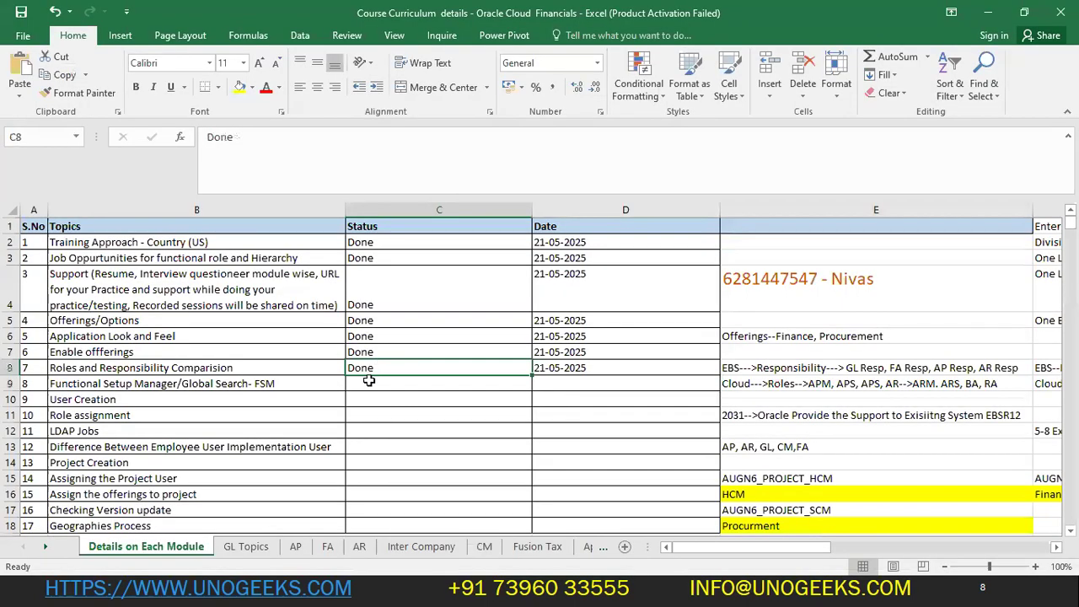
{"action": "left_click", "coordinate": [390, 380]}
{"action": "type", "text": "Done"}
{"action": "key", "text": "Tab"}
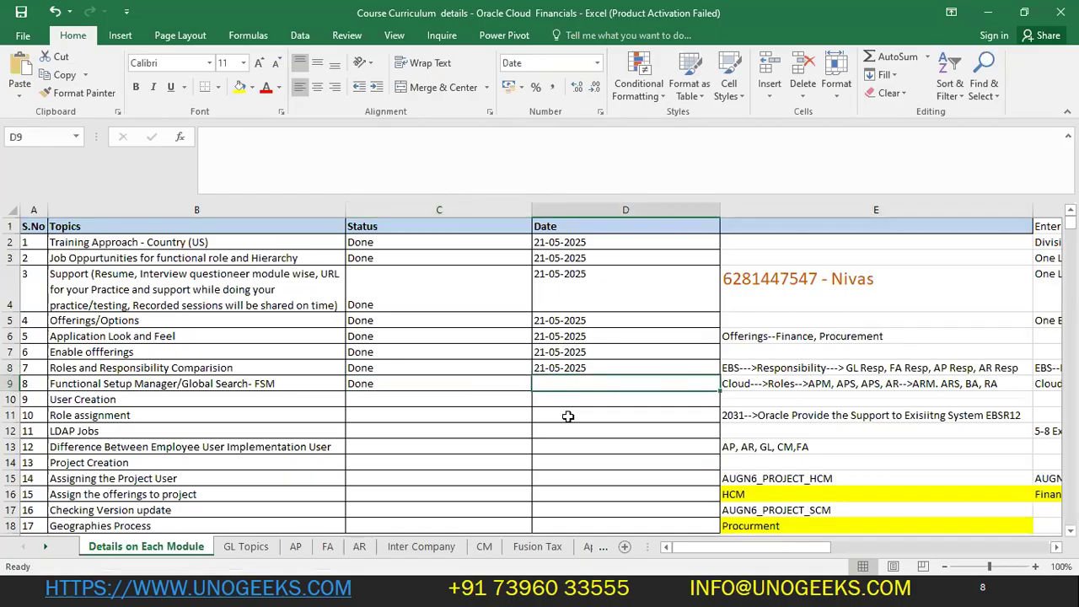
{"action": "key", "text": "ctrl+d"}
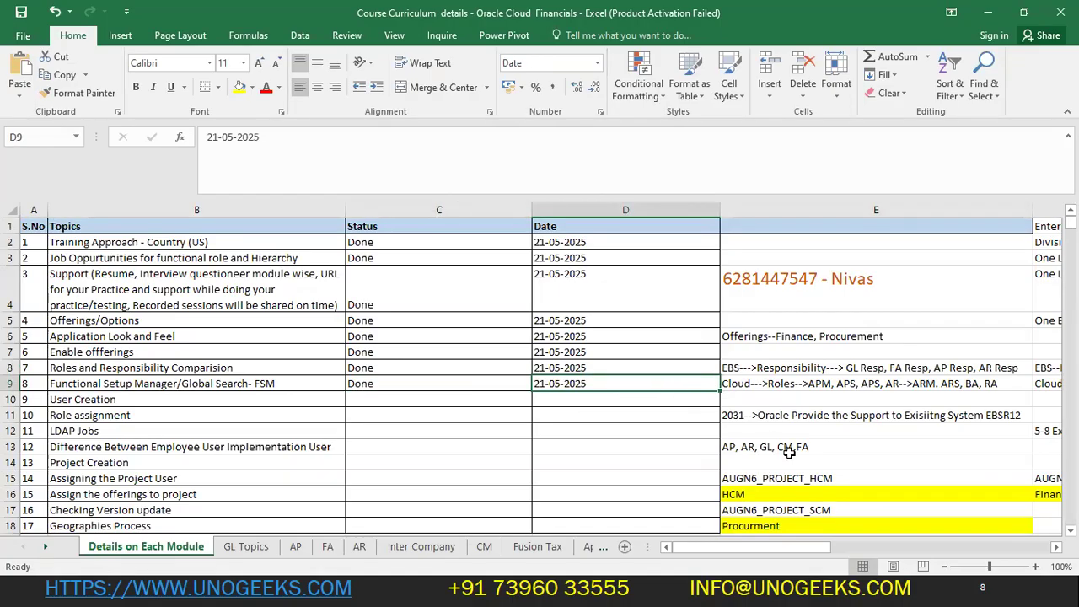
{"action": "key", "text": "super"}
{"action": "key", "text": "Escape"}
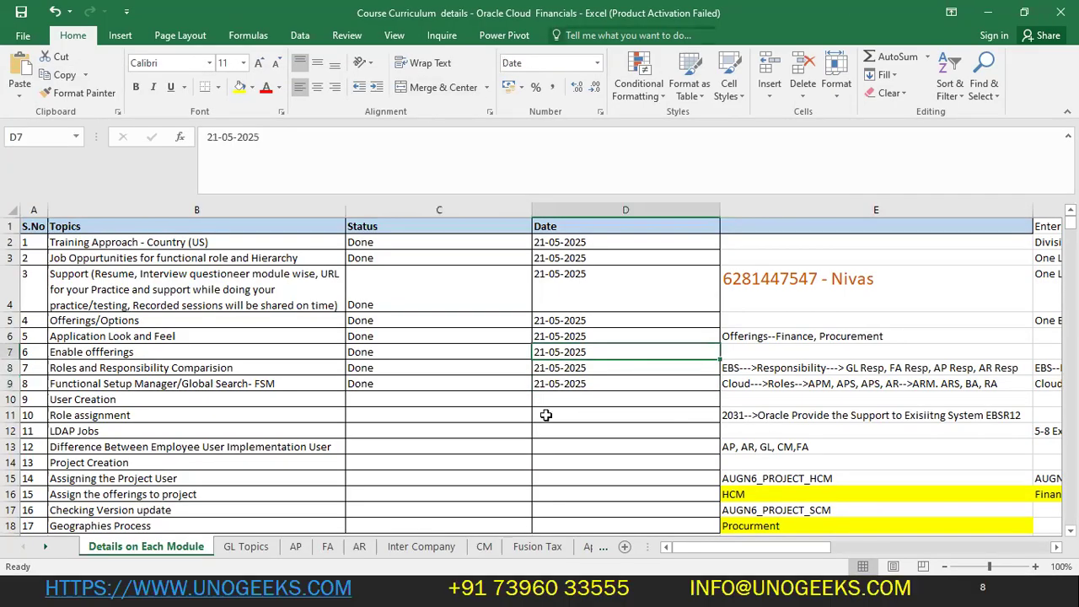
{"action": "left_click", "coordinate": [244, 394]}
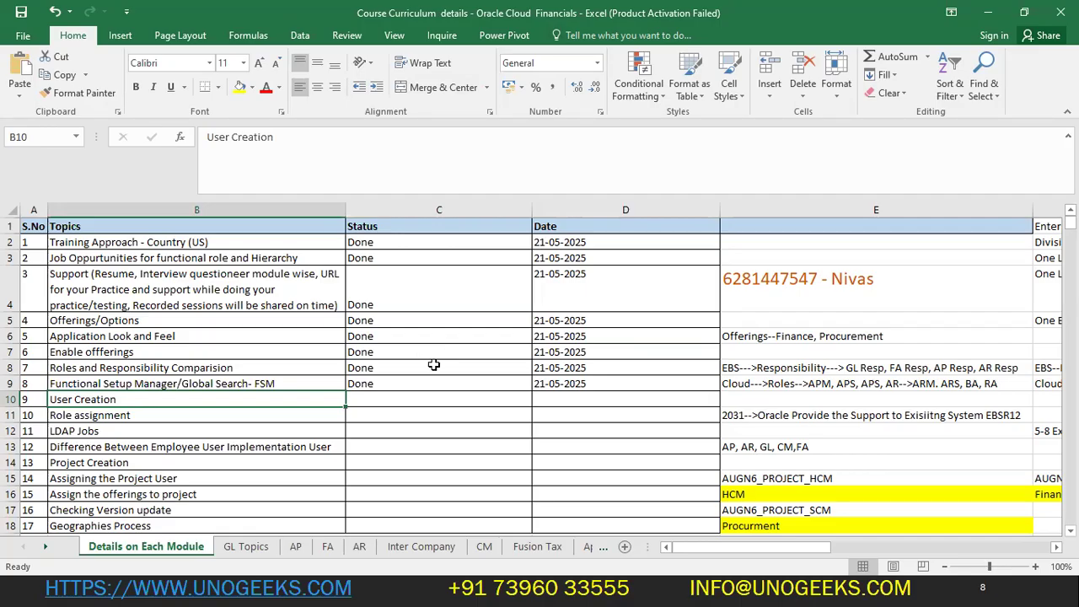
{"action": "left_click", "coordinate": [598, 386]}
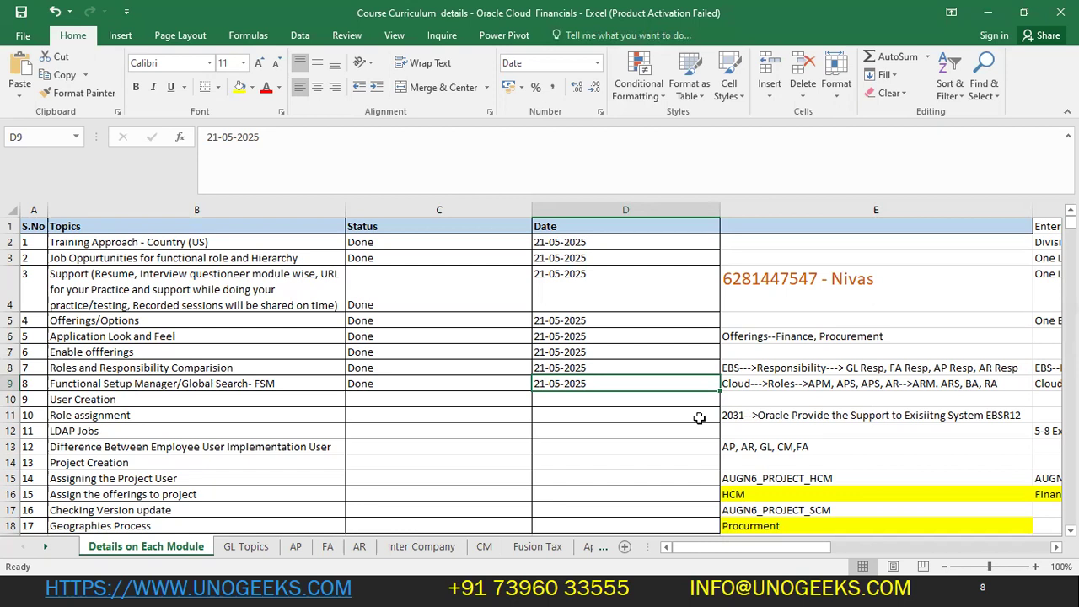
{"action": "key", "text": "Down"}
{"action": "key", "text": "Left"}
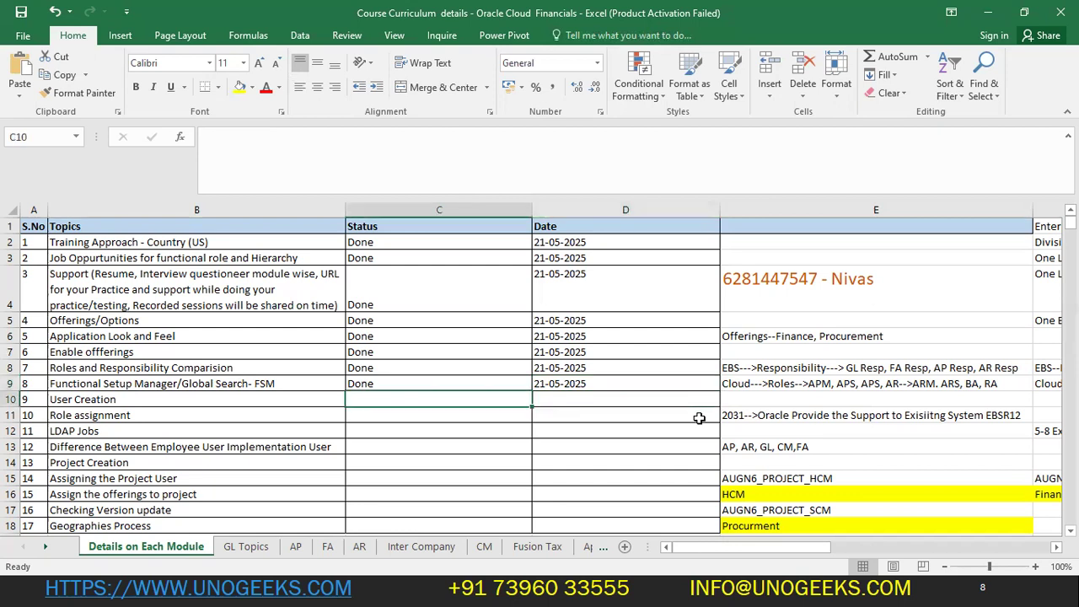
{"action": "key", "text": "Left"}
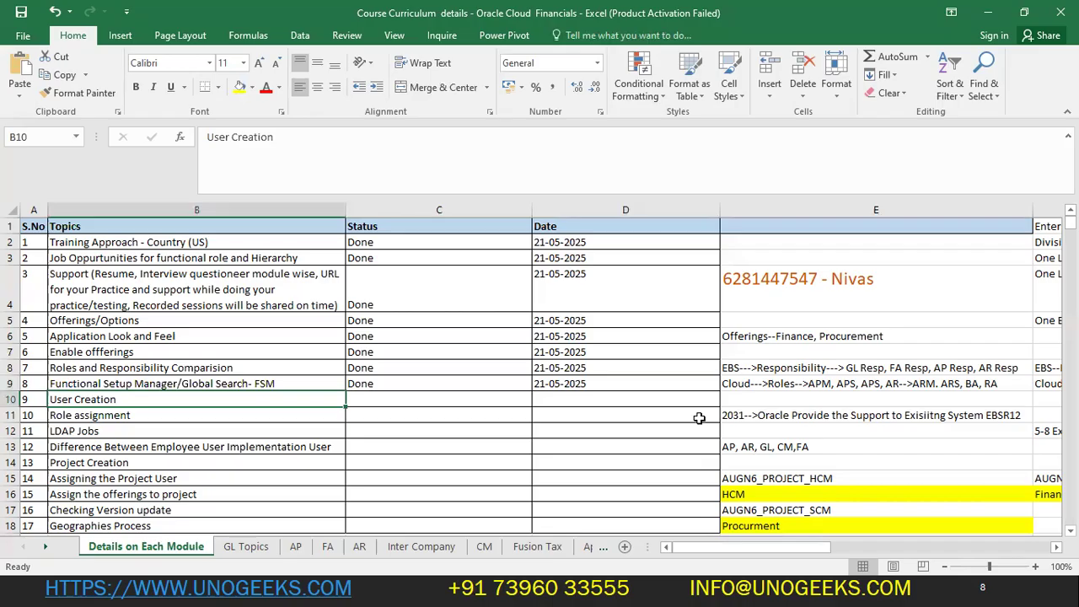
{"action": "key", "text": "Right"}
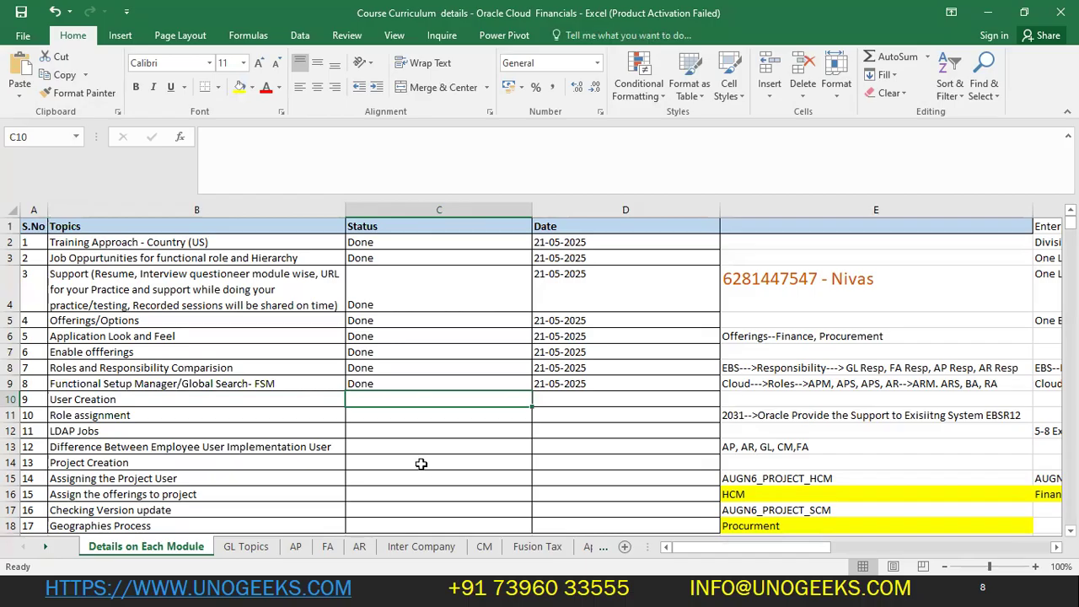
- Reload the second Manage Accounting Calendars tab, then go to the FIN_IMPL home page
{"action": "left_click", "coordinate": [287, 398]}
{"action": "key", "text": "alt+Tab"}
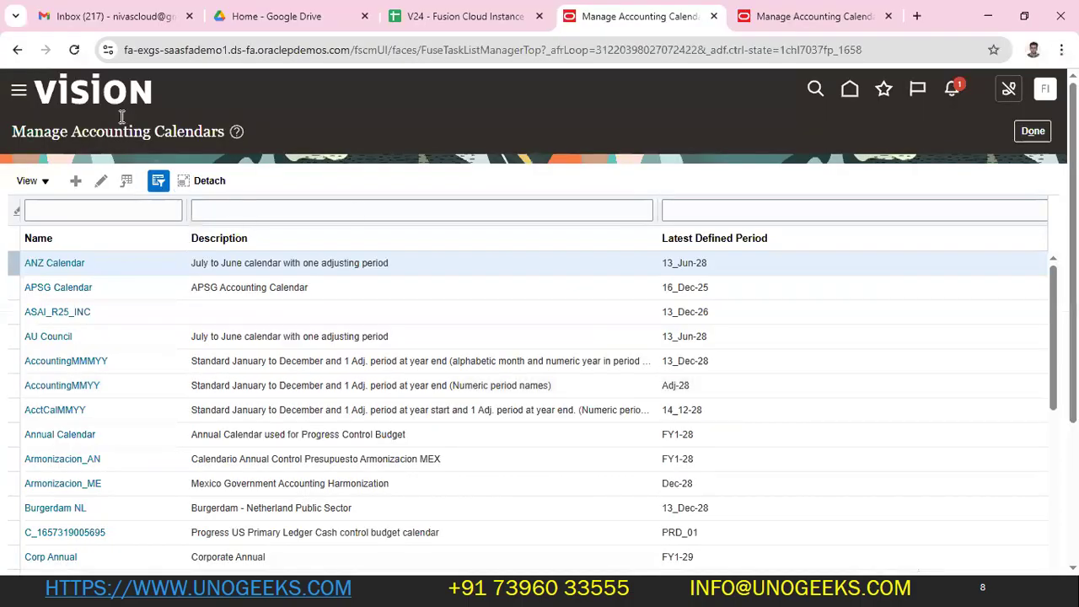
{"action": "left_click", "coordinate": [754, 18]}
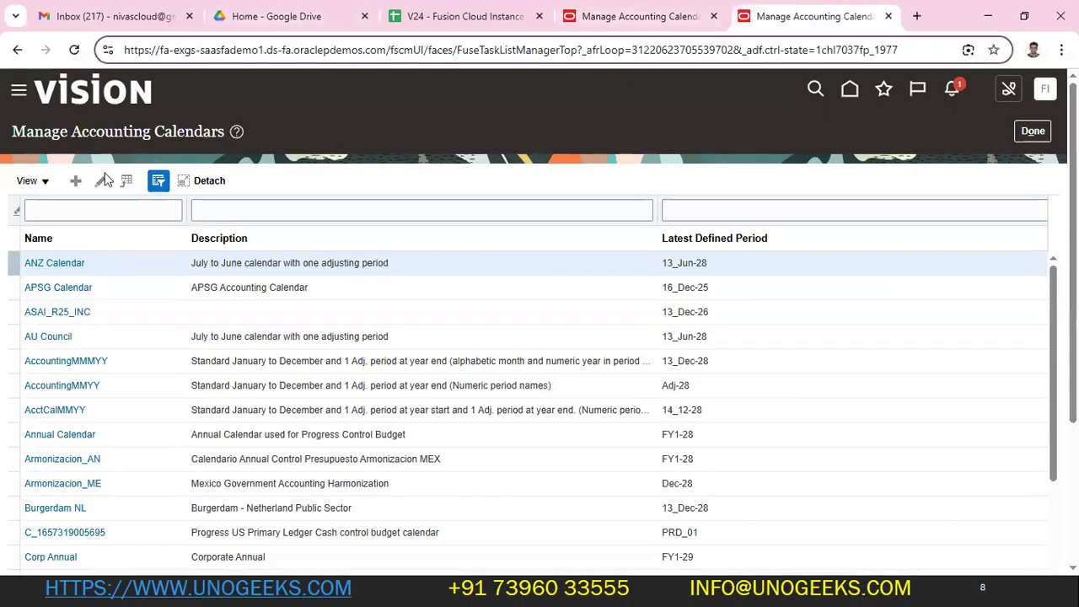
{"action": "key", "text": "Return"}
{"action": "left_click", "coordinate": [19, 90]}
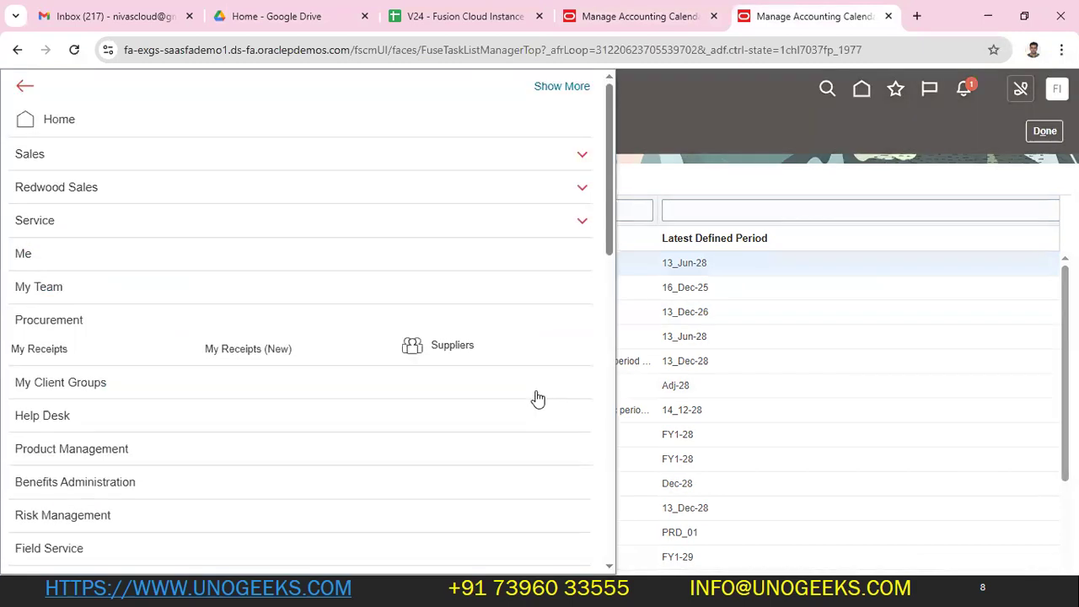
{"action": "left_click", "coordinate": [29, 325]}
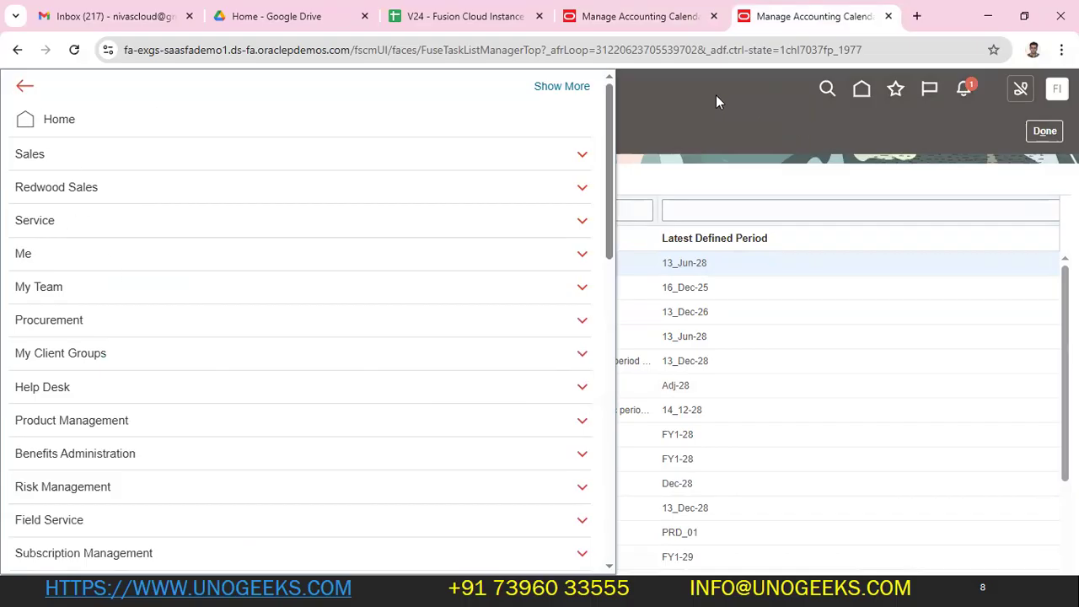
{"action": "left_click", "coordinate": [716, 94]}
{"action": "left_click", "coordinate": [850, 88]}
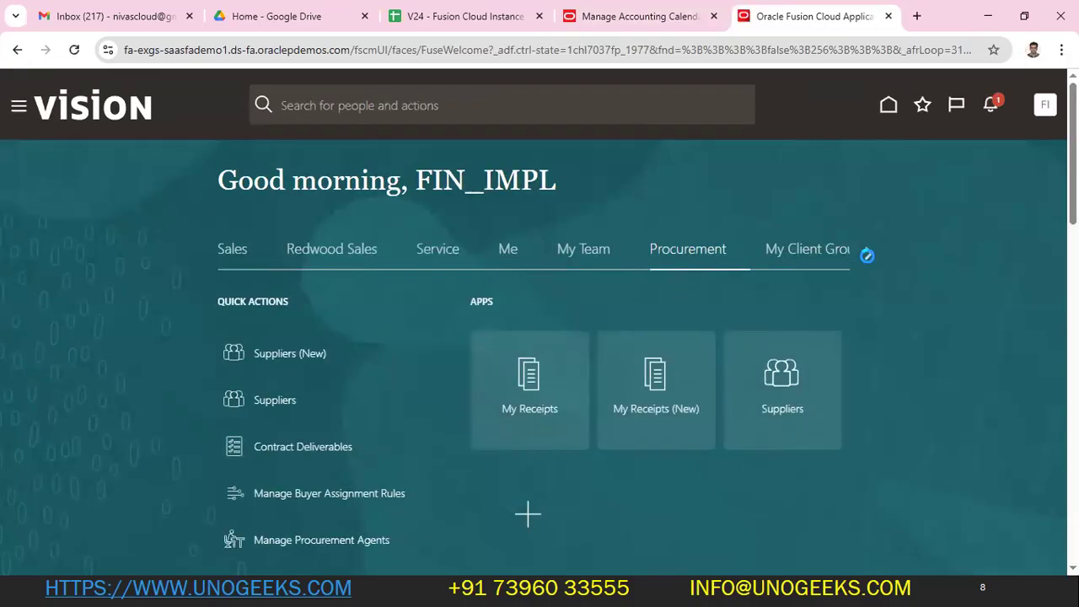
- Move the home page group strip right to the Tools group and browse its apps, including Security Console
{"action": "left_click", "coordinate": [867, 255]}
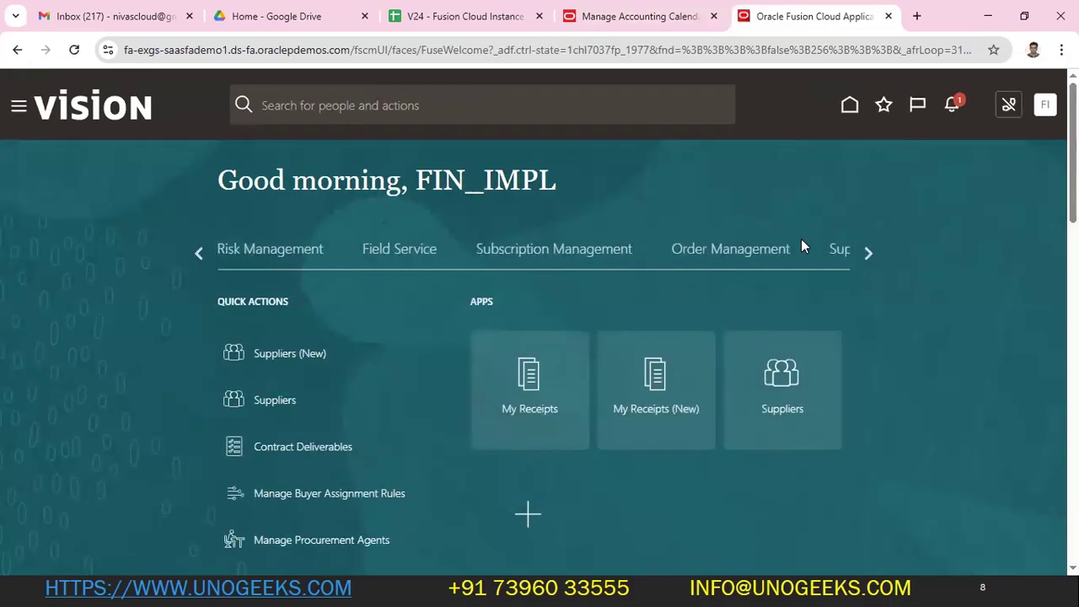
{"action": "left_click", "coordinate": [869, 255]}
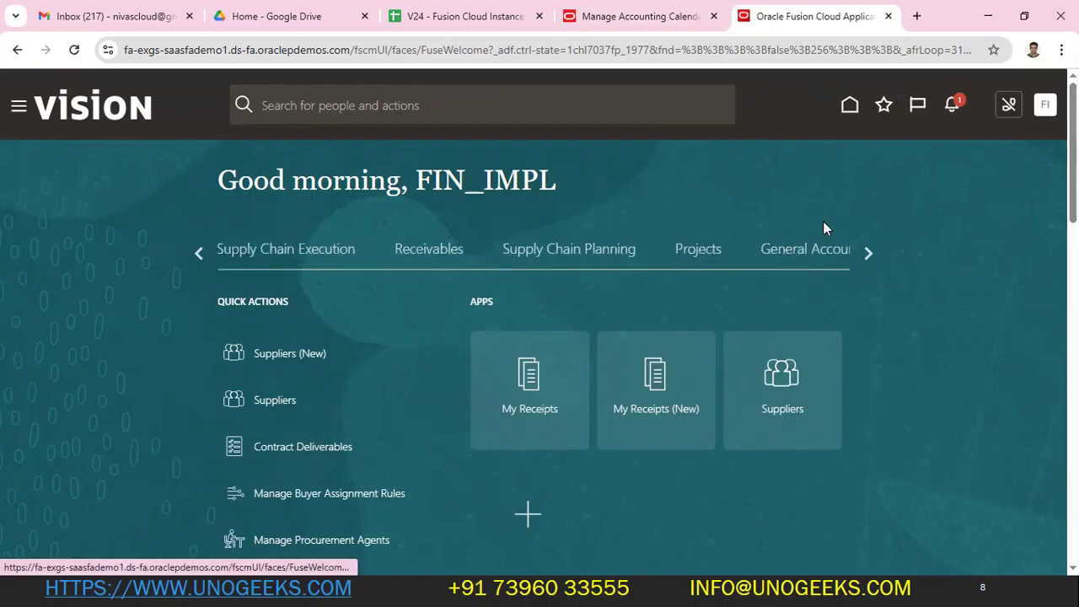
{"action": "left_click", "coordinate": [869, 251]}
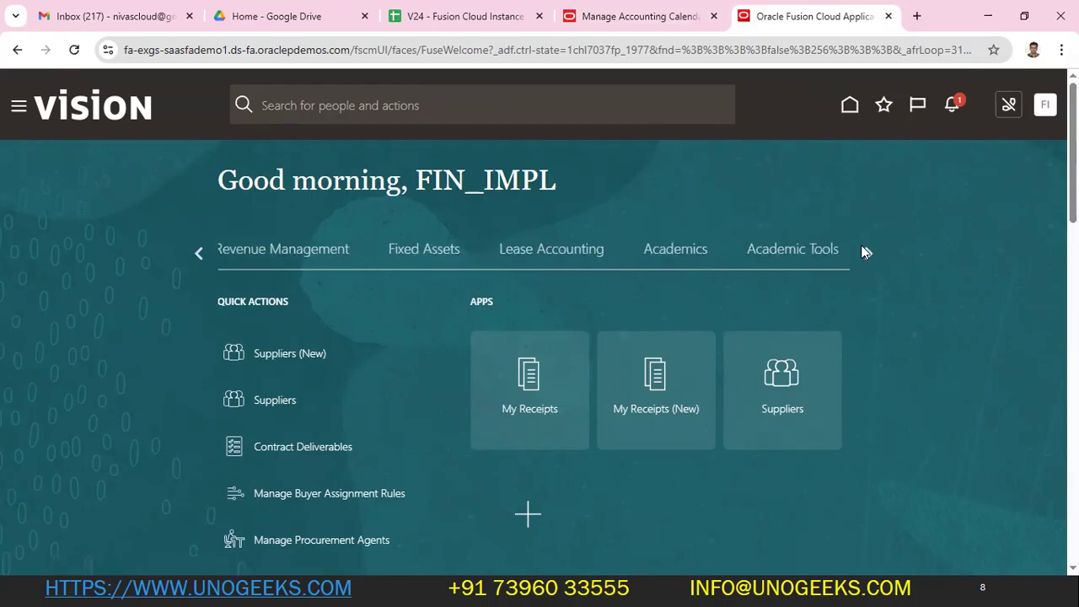
{"action": "left_click", "coordinate": [864, 251]}
{"action": "left_click", "coordinate": [865, 252]}
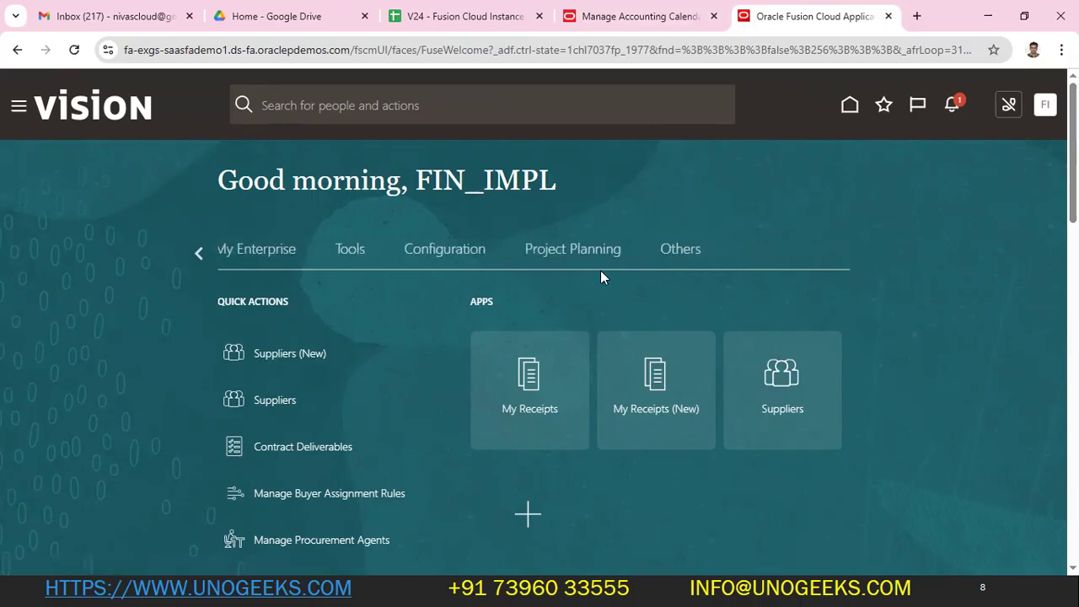
{"action": "left_click", "coordinate": [347, 255]}
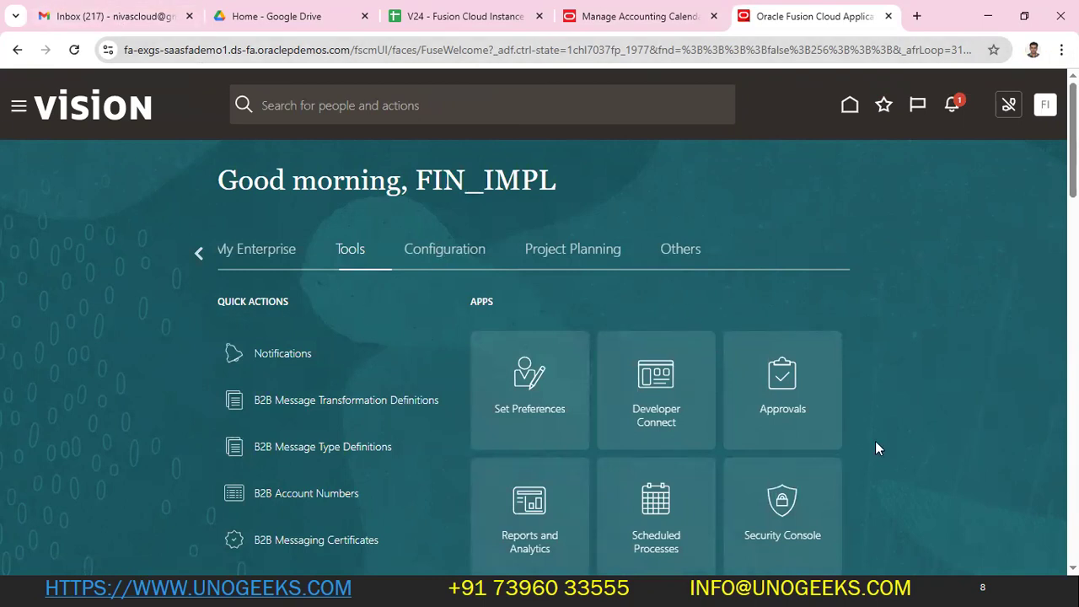
{"action": "scroll", "coordinate": [875, 441], "scroll_direction": "down", "scroll_amount": 1}
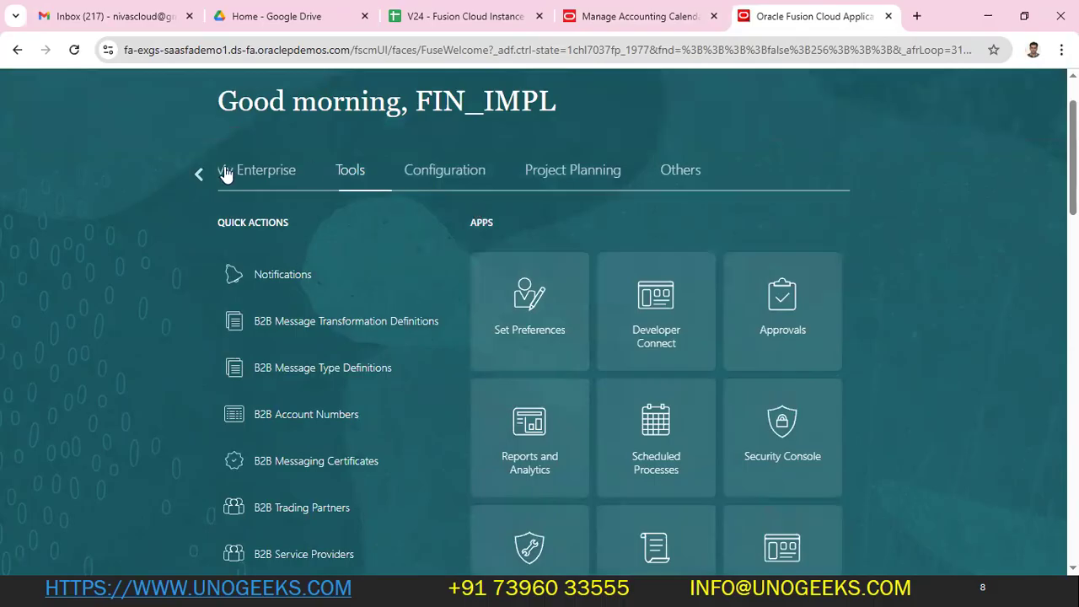
{"action": "scroll", "coordinate": [942, 346], "scroll_direction": "up", "scroll_amount": 1}
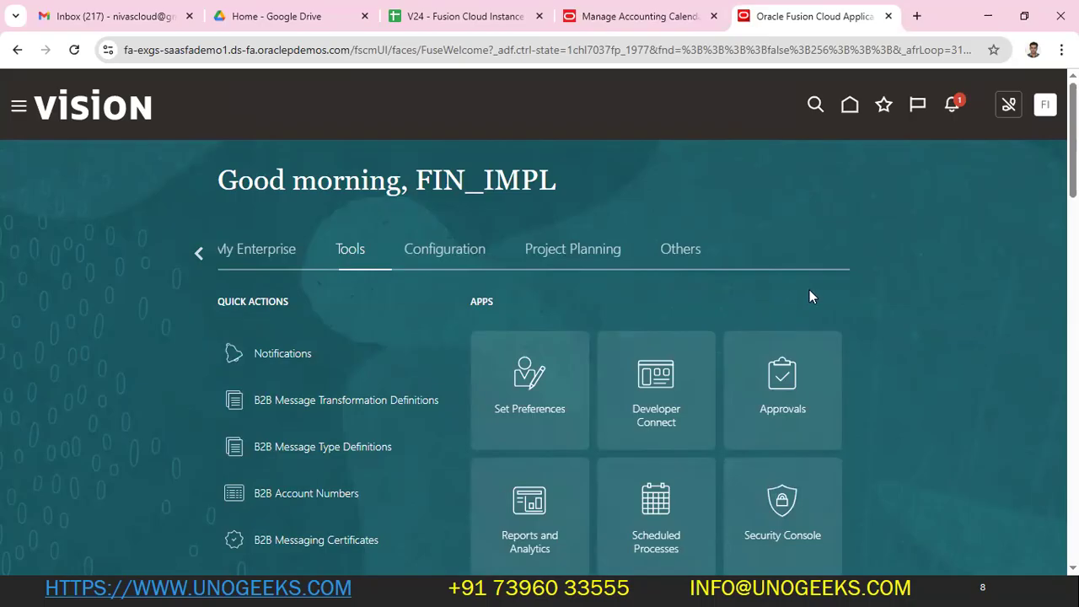
{"action": "scroll", "coordinate": [809, 295], "scroll_direction": "down", "scroll_amount": 3}
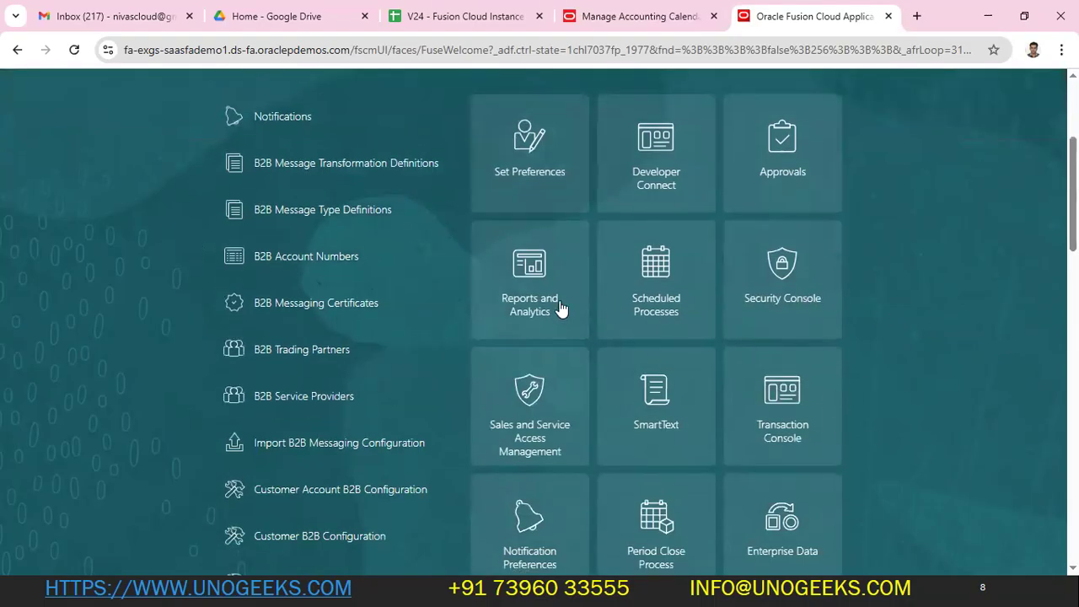
{"action": "scroll", "coordinate": [1005, 379], "scroll_direction": "down", "scroll_amount": 2}
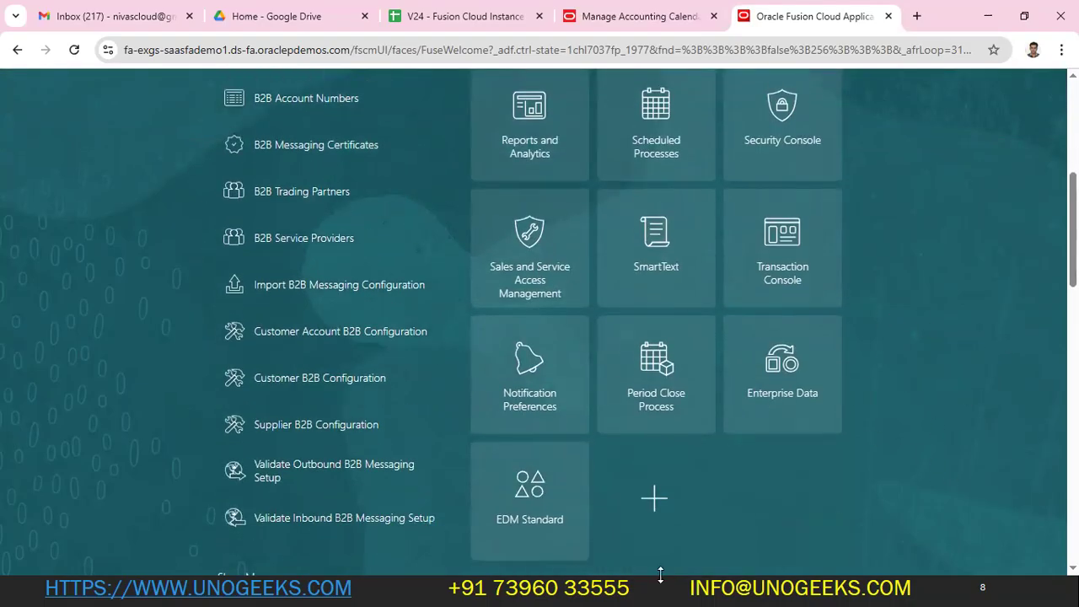
{"action": "scroll", "coordinate": [779, 328], "scroll_direction": "up", "scroll_amount": 1}
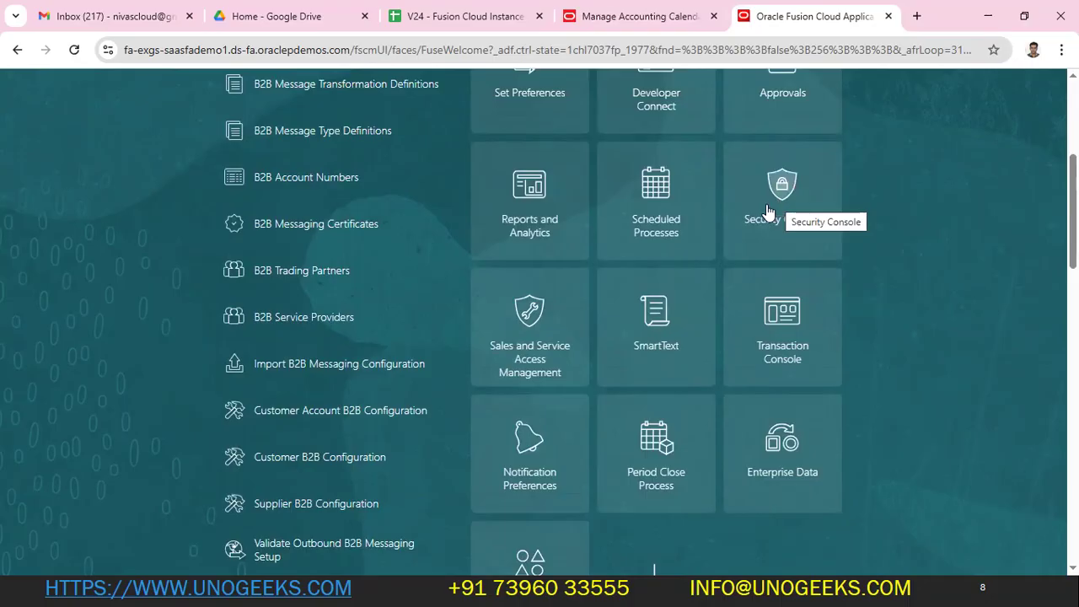
- Open the Security Console from its tile, dismiss the warning, and go to Users
{"action": "left_click", "coordinate": [798, 357]}
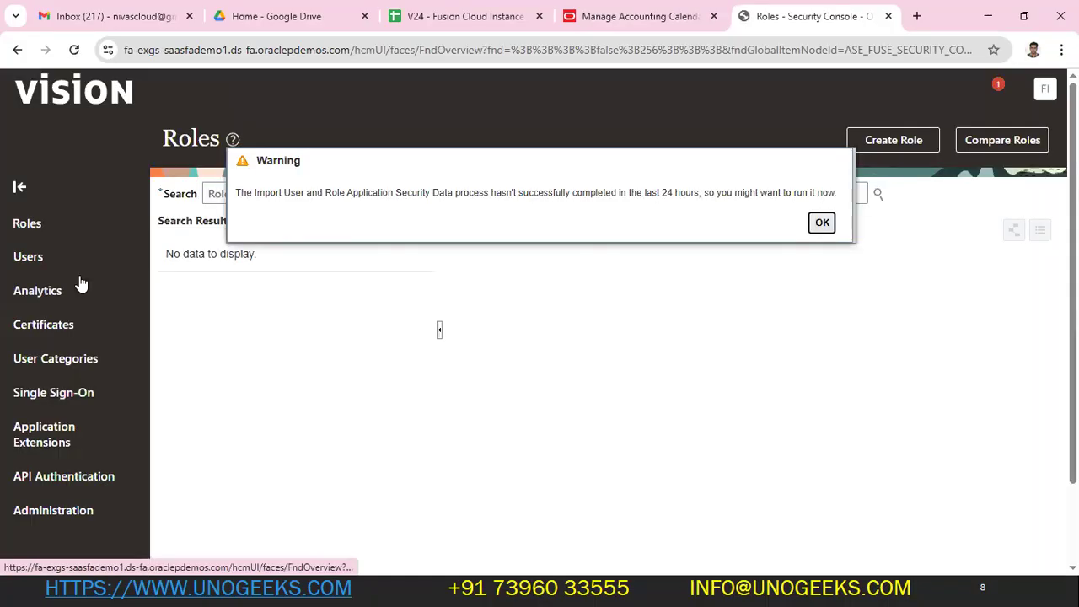
{"action": "key", "text": "Return"}
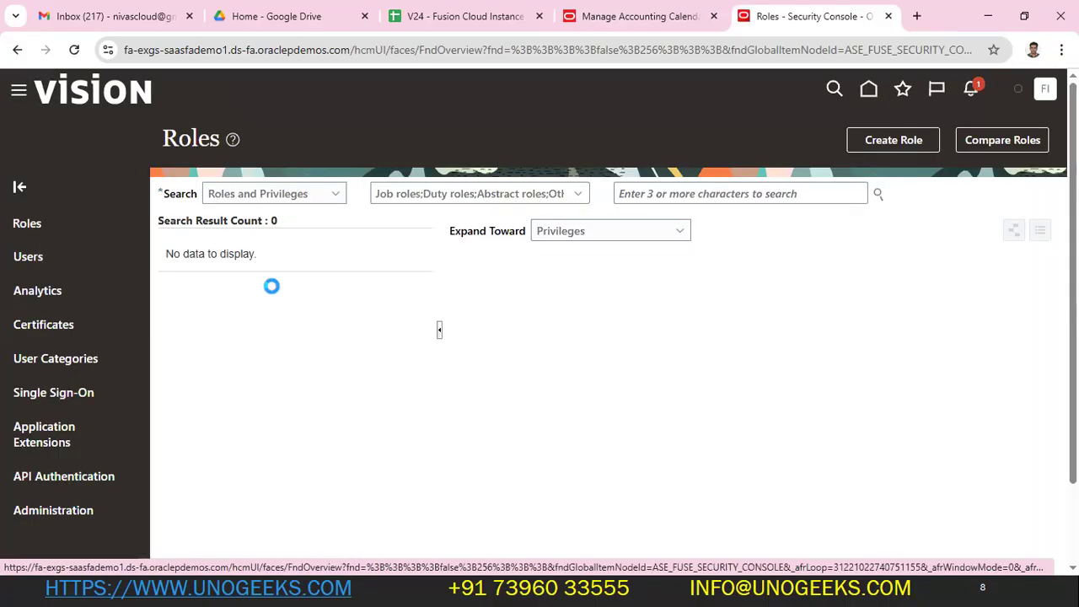
{"action": "left_click", "coordinate": [75, 283]}
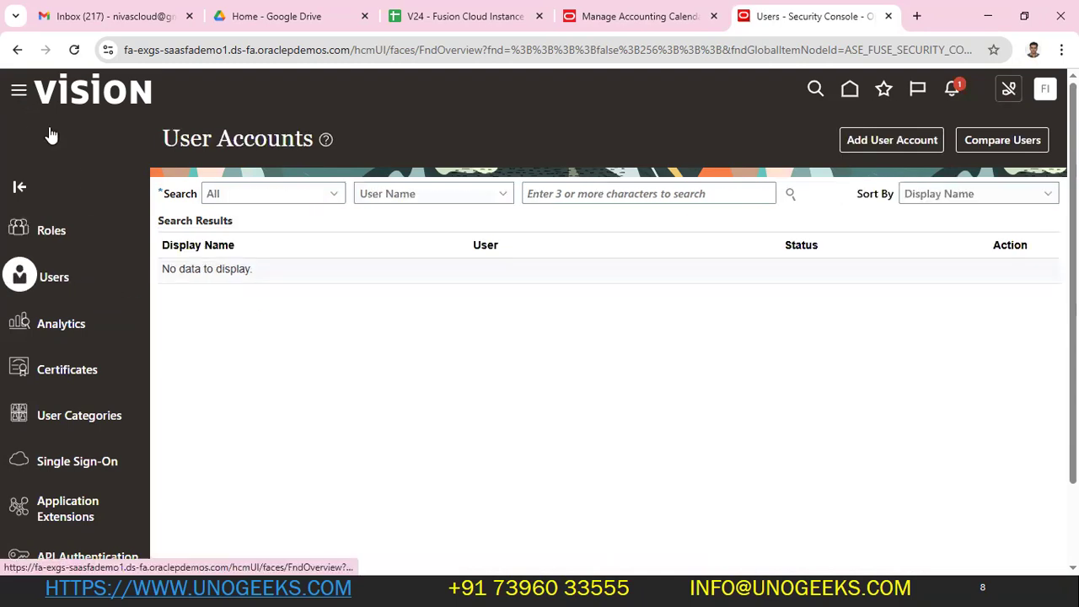
{"action": "scroll", "coordinate": [111, 380], "scroll_direction": "down", "scroll_amount": 6}
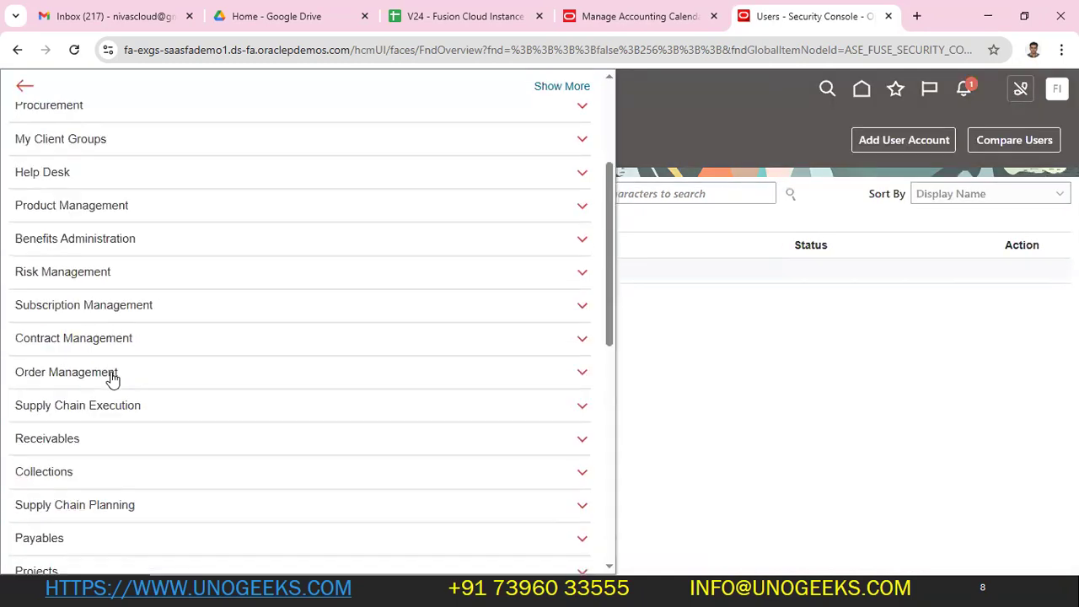
{"action": "scroll", "coordinate": [111, 379], "scroll_direction": "down", "scroll_amount": 4}
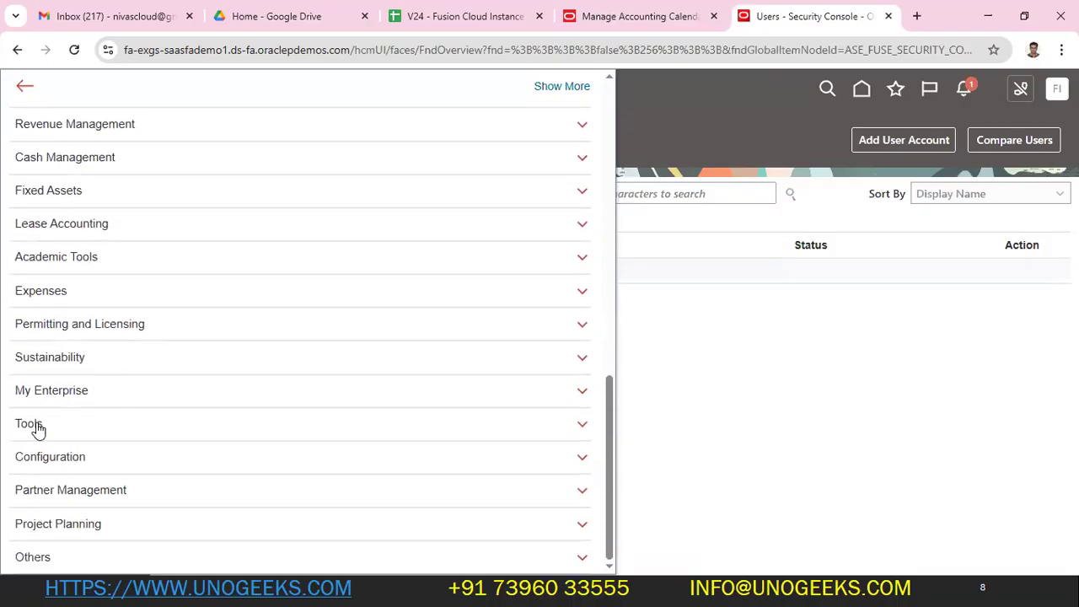
- Reopen the Security Console via Navigator > Tools, show User Accounts, and return to the curriculum spreadsheet
{"action": "left_click", "coordinate": [34, 424]}
{"action": "scroll", "coordinate": [408, 501], "scroll_direction": "down", "scroll_amount": 2}
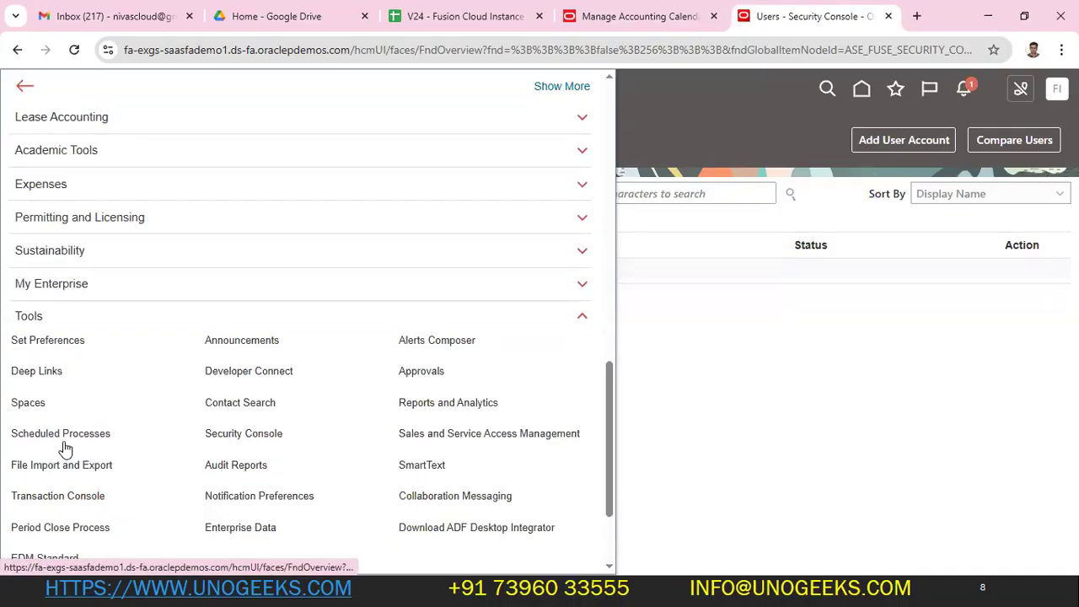
{"action": "left_click", "coordinate": [249, 438]}
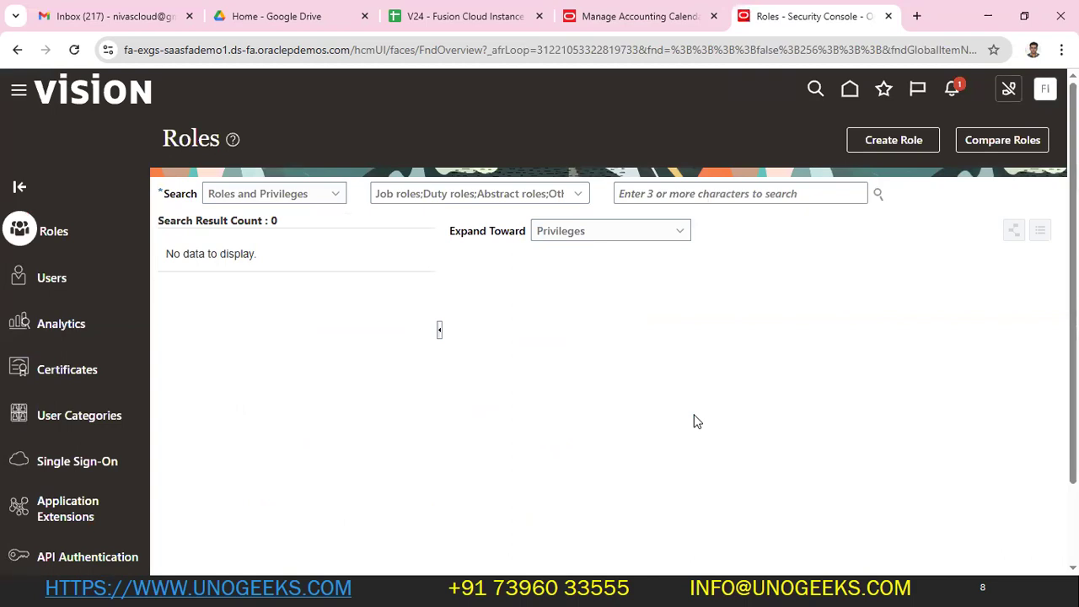
{"action": "left_click", "coordinate": [57, 283]}
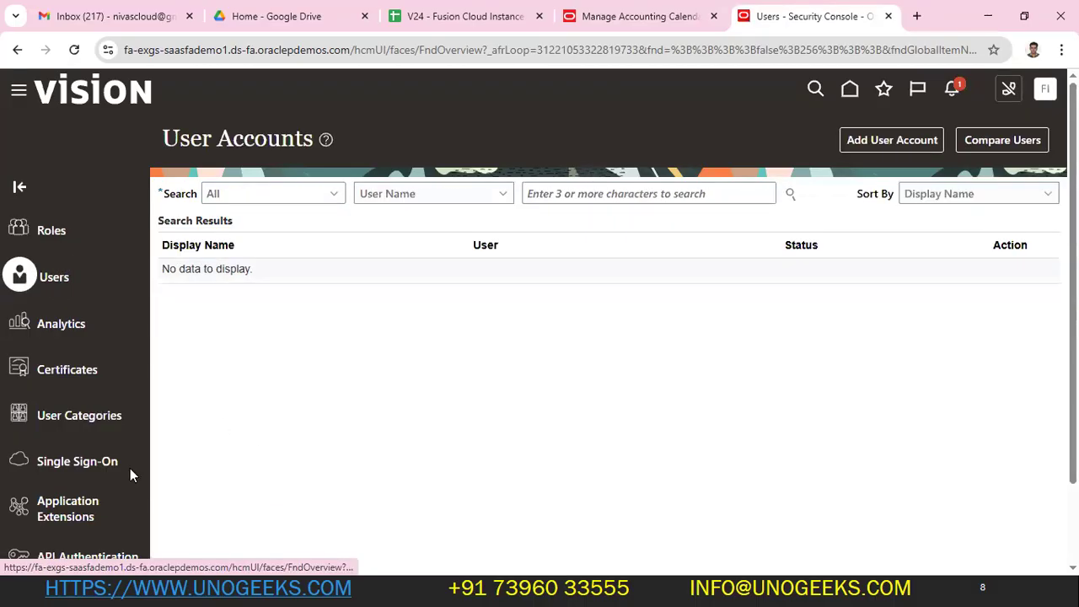
{"action": "key", "text": "alt+Tab"}
{"action": "scroll", "coordinate": [305, 397], "scroll_direction": "down", "scroll_amount": 4}
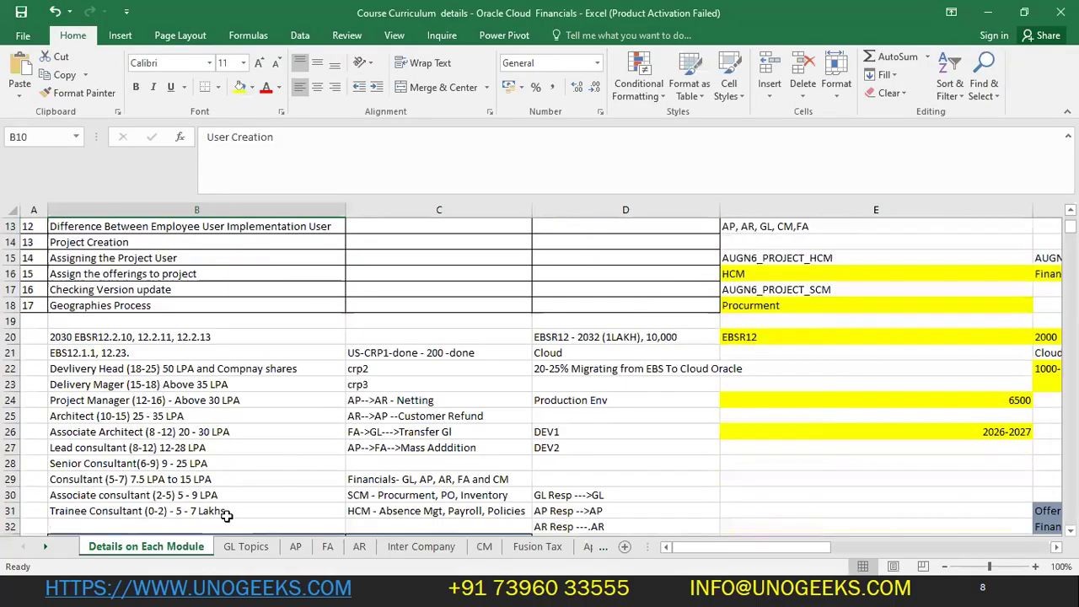
- Copy 'fin_impl' from cell B73 of the GL Topics sheet and search User Accounts for it
{"action": "left_click", "coordinate": [245, 546]}
{"action": "scroll", "coordinate": [479, 361], "scroll_direction": "up", "scroll_amount": 8}
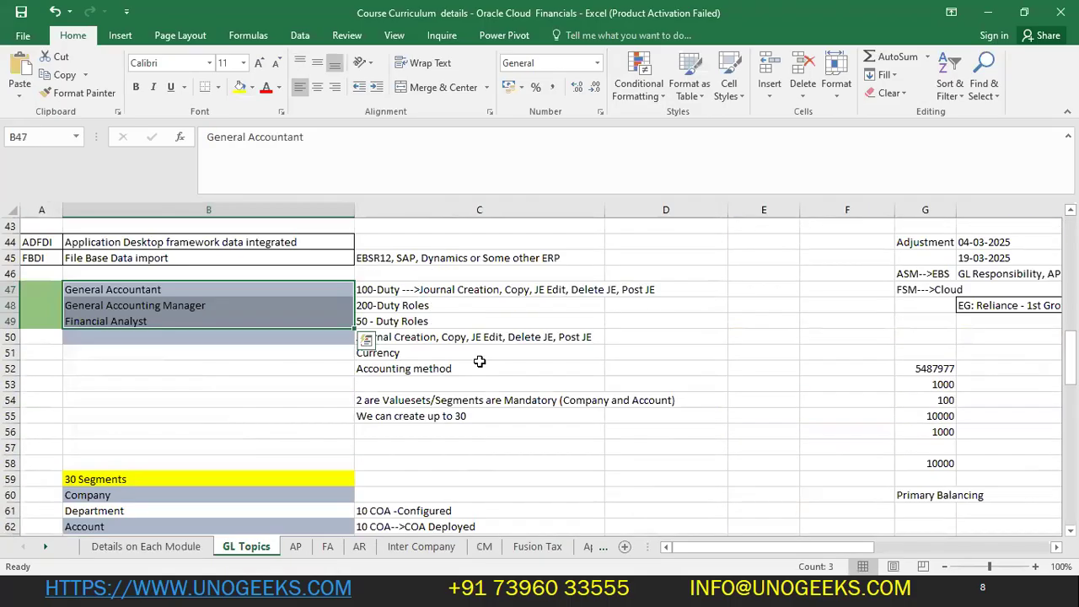
{"action": "scroll", "coordinate": [479, 361], "scroll_direction": "up", "scroll_amount": 3}
{"action": "scroll", "coordinate": [479, 360], "scroll_direction": "down", "scroll_amount": 12}
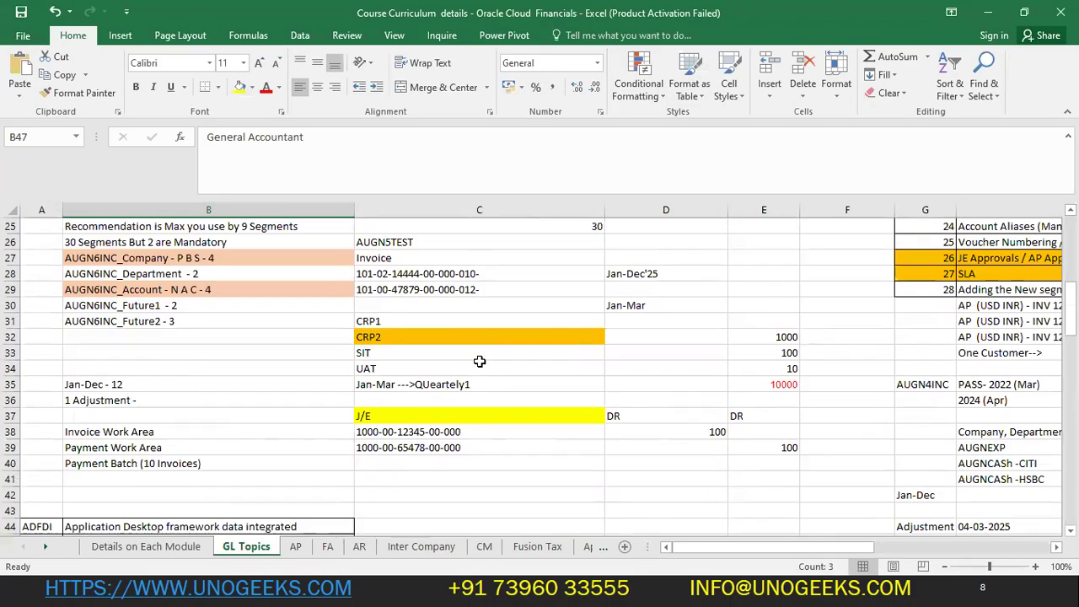
{"action": "scroll", "coordinate": [403, 380], "scroll_direction": "down", "scroll_amount": 5}
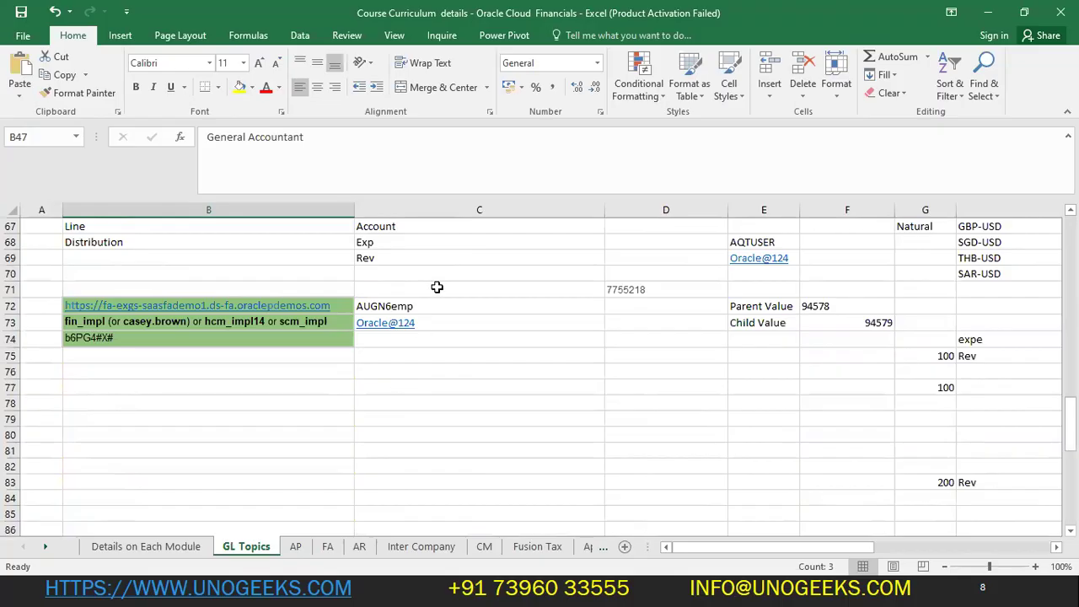
{"action": "left_click", "coordinate": [204, 321]}
{"action": "double_click", "coordinate": [251, 138]}
{"action": "key", "text": "ctrl+c"}
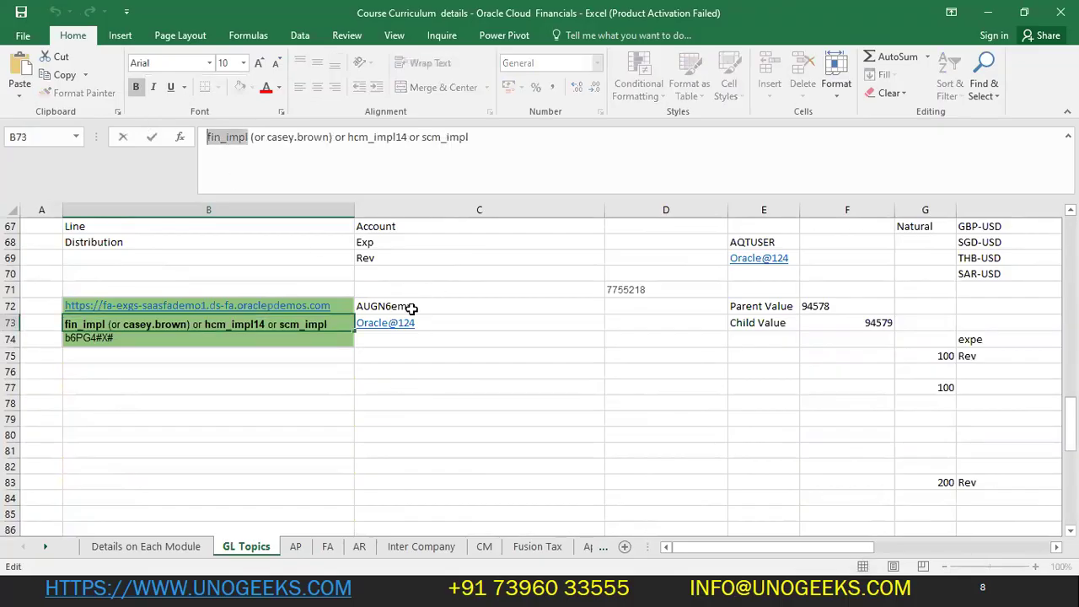
{"action": "left_click", "coordinate": [518, 327]}
{"action": "key", "text": "alt+Tab"}
{"action": "key", "text": "ctrl+v"}
{"action": "key", "text": "Return"}
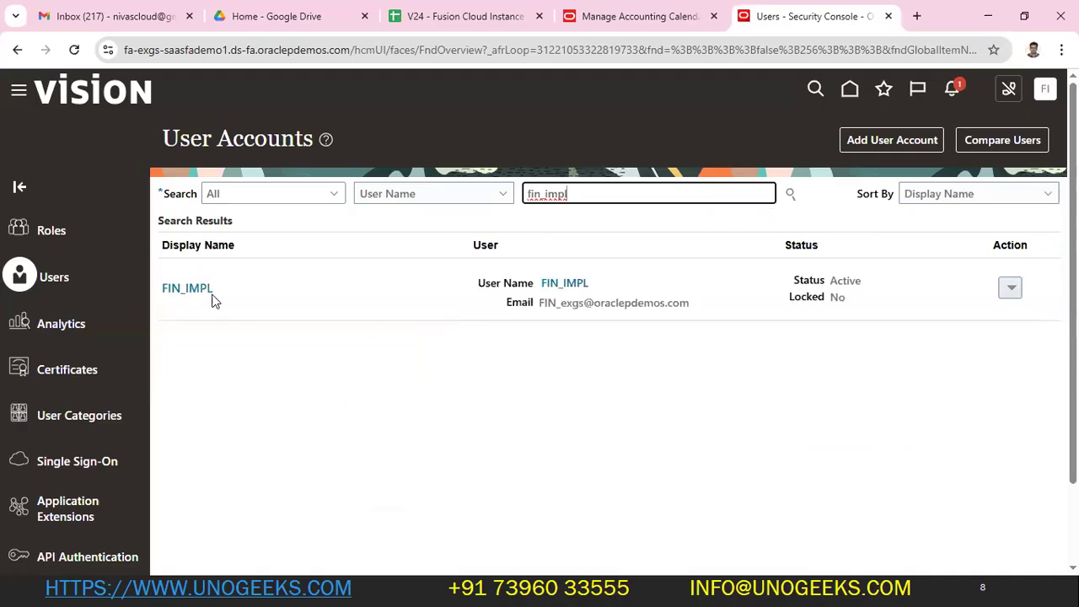
- Open FIN_IMPL's account details, scroll through its Roles table, then switch to the home page tab
{"action": "left_click", "coordinate": [202, 294]}
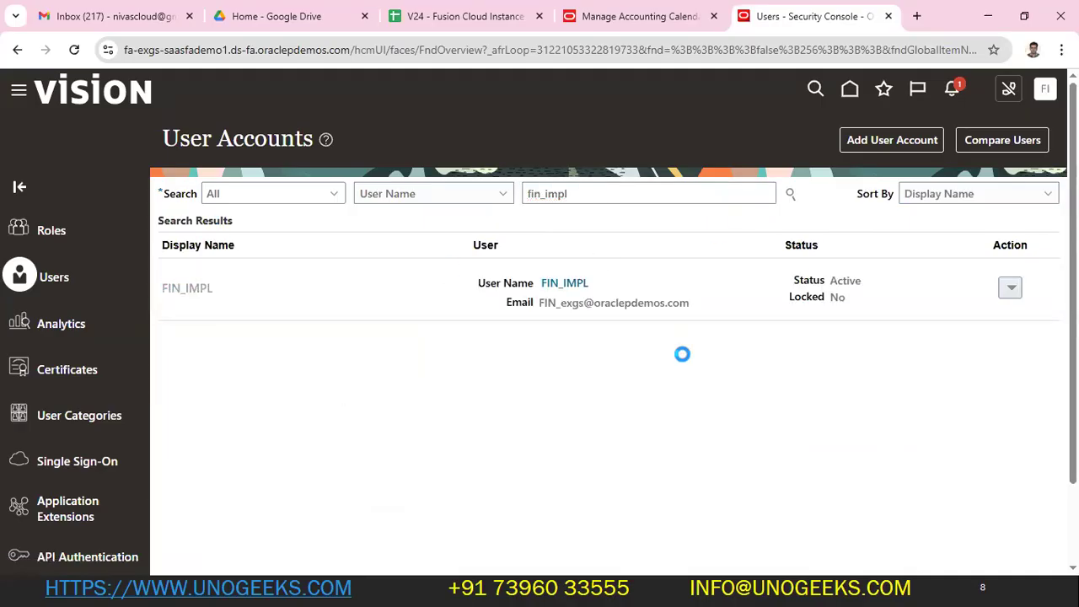
{"action": "scroll", "coordinate": [911, 411], "scroll_direction": "down", "scroll_amount": 2}
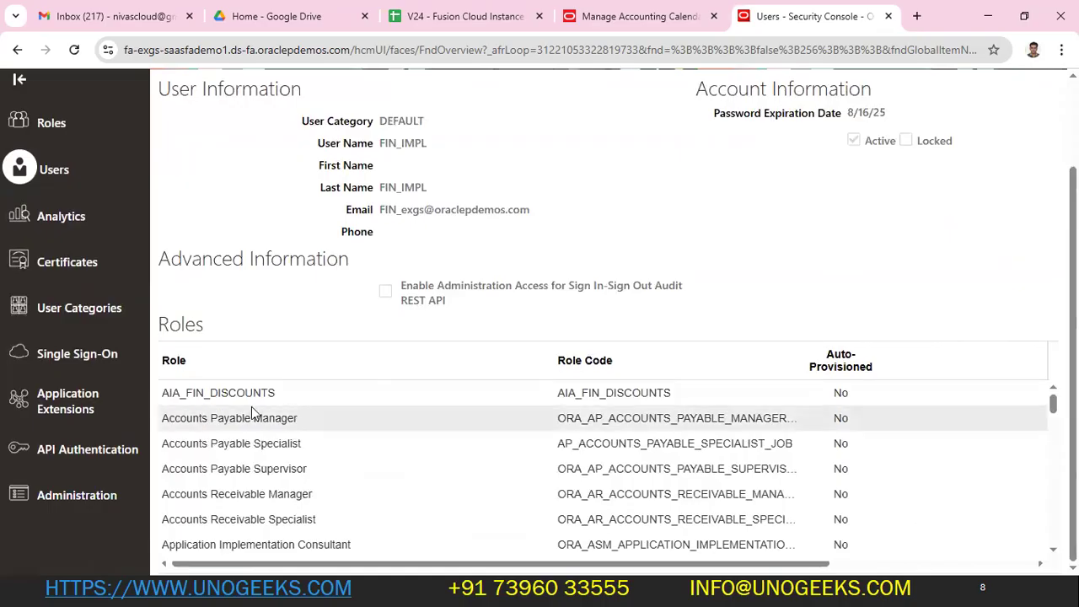
{"action": "left_click_drag", "start_coordinate": [1053, 403], "coordinate": [1042, 516]}
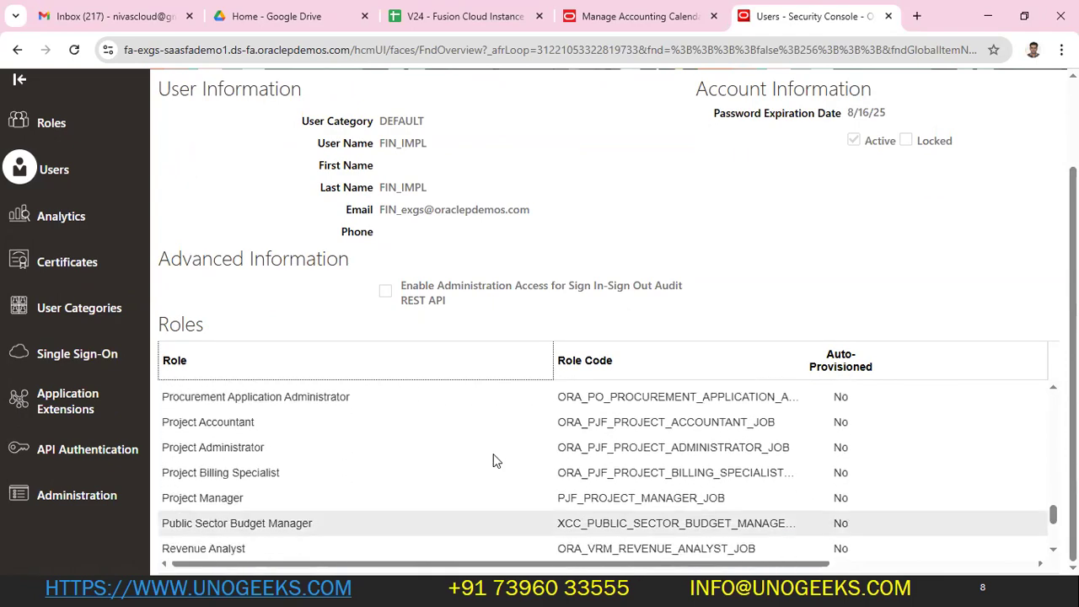
{"action": "left_click", "coordinate": [641, 16]}
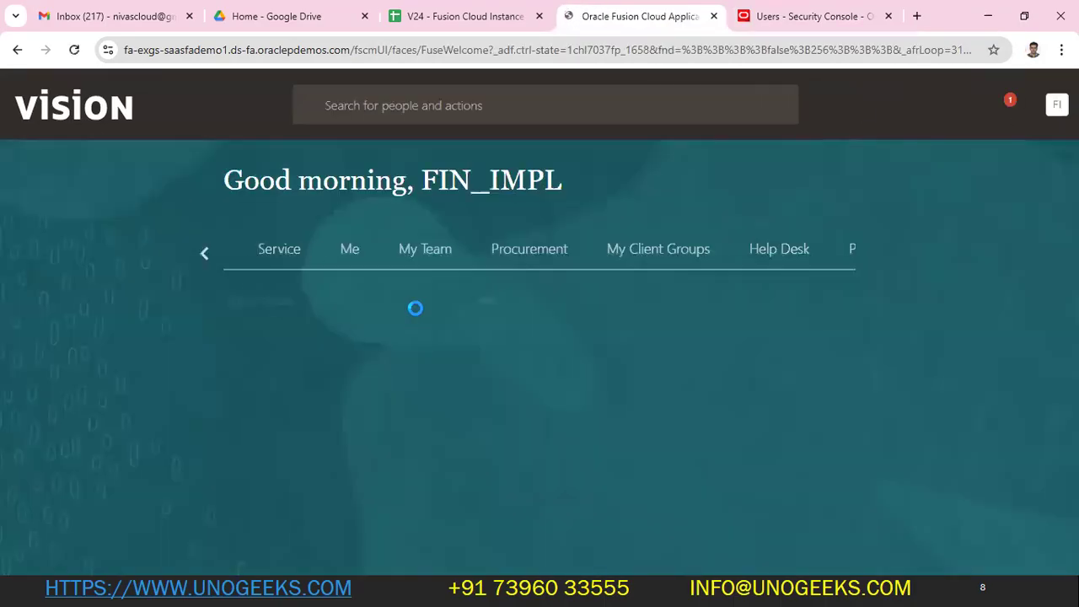
- Step the home page work area categories back six times, then return to the Security Console tab
{"action": "left_click", "coordinate": [200, 254]}
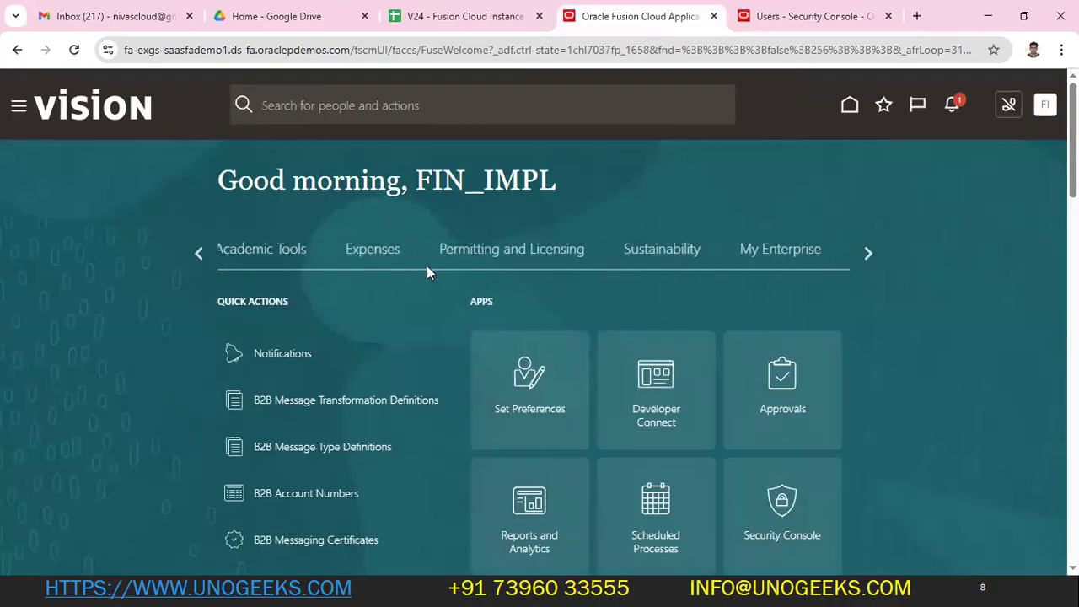
{"action": "left_click", "coordinate": [199, 253]}
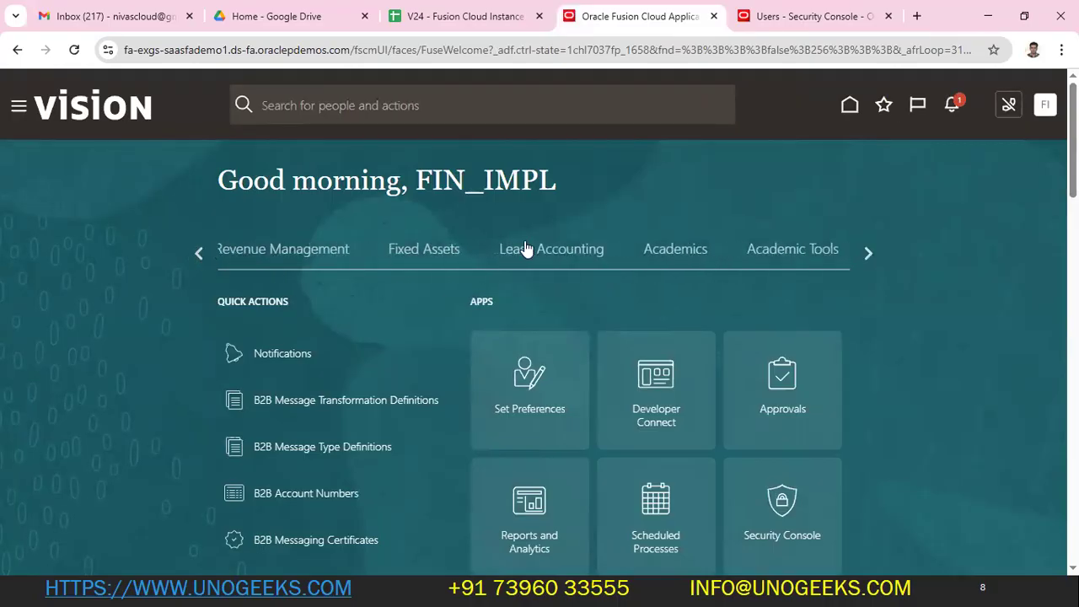
{"action": "left_click", "coordinate": [200, 254]}
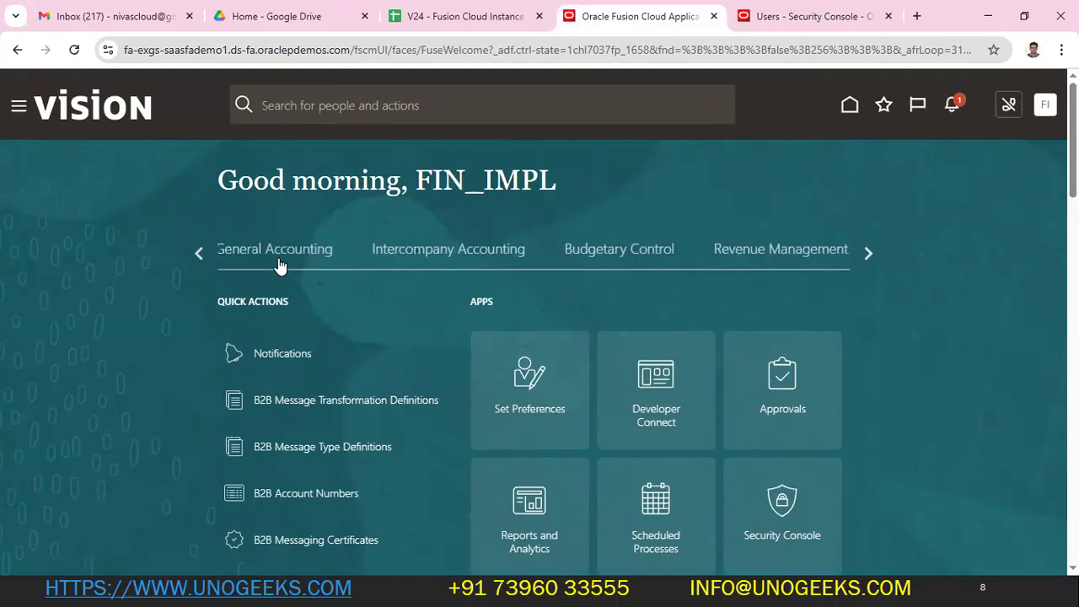
{"action": "left_click", "coordinate": [199, 255]}
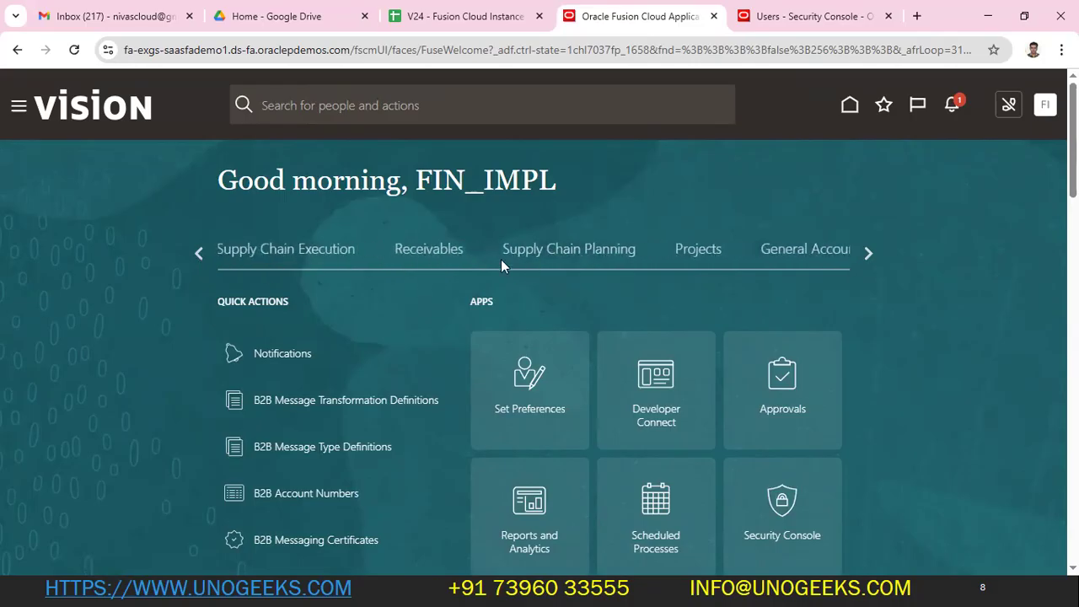
{"action": "left_click", "coordinate": [205, 254]}
{"action": "left_click", "coordinate": [200, 253]}
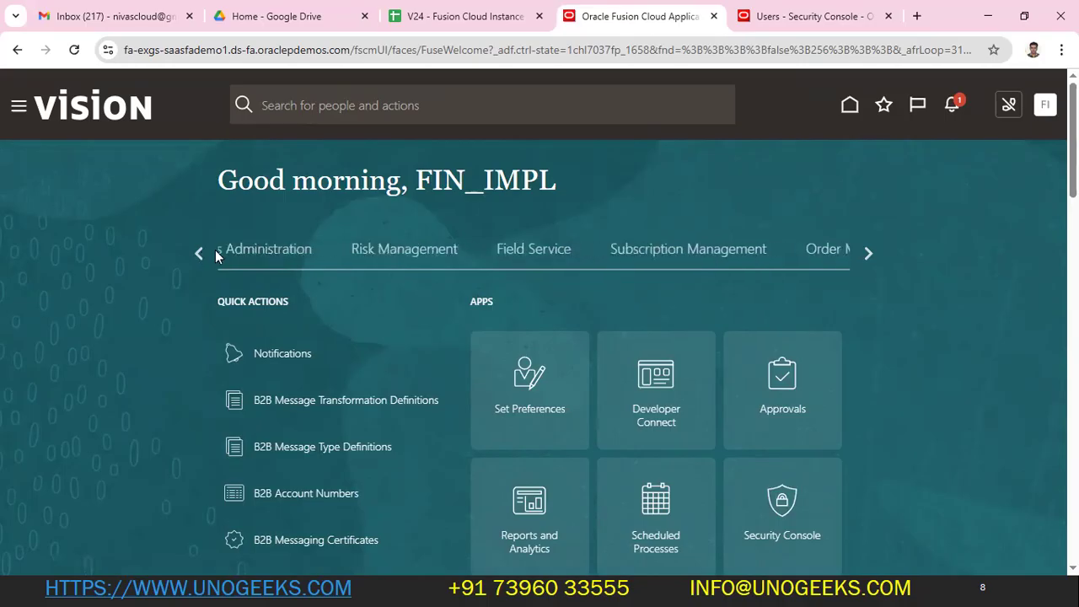
{"action": "left_click", "coordinate": [796, 16]}
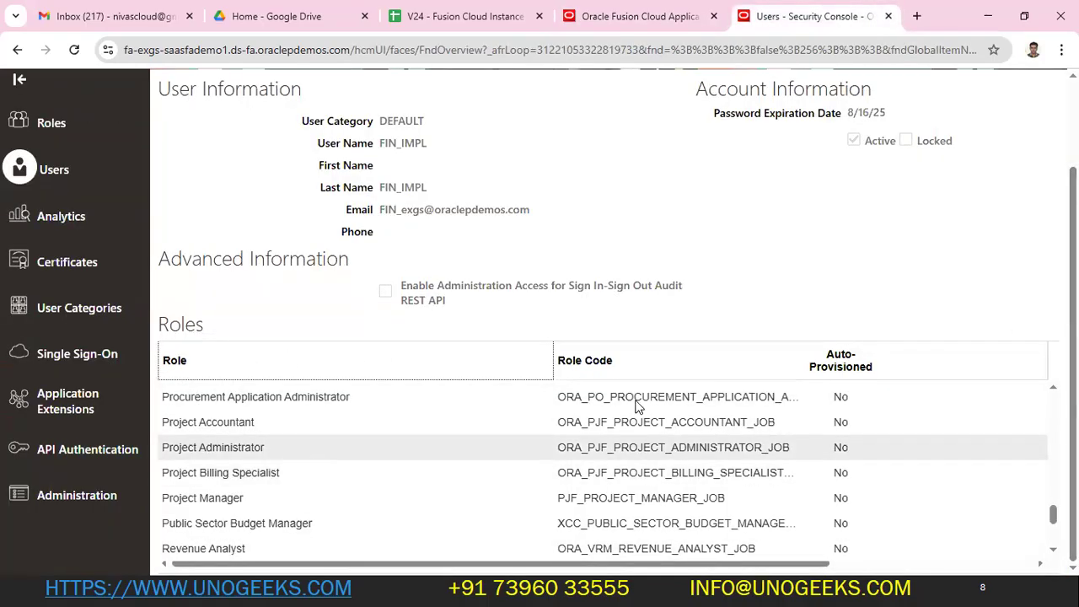
- Return to the User Accounts list, clear the User Name search, and reopen FIN_IMPL's account details
{"action": "scroll", "coordinate": [833, 347], "scroll_direction": "up", "scroll_amount": 2}
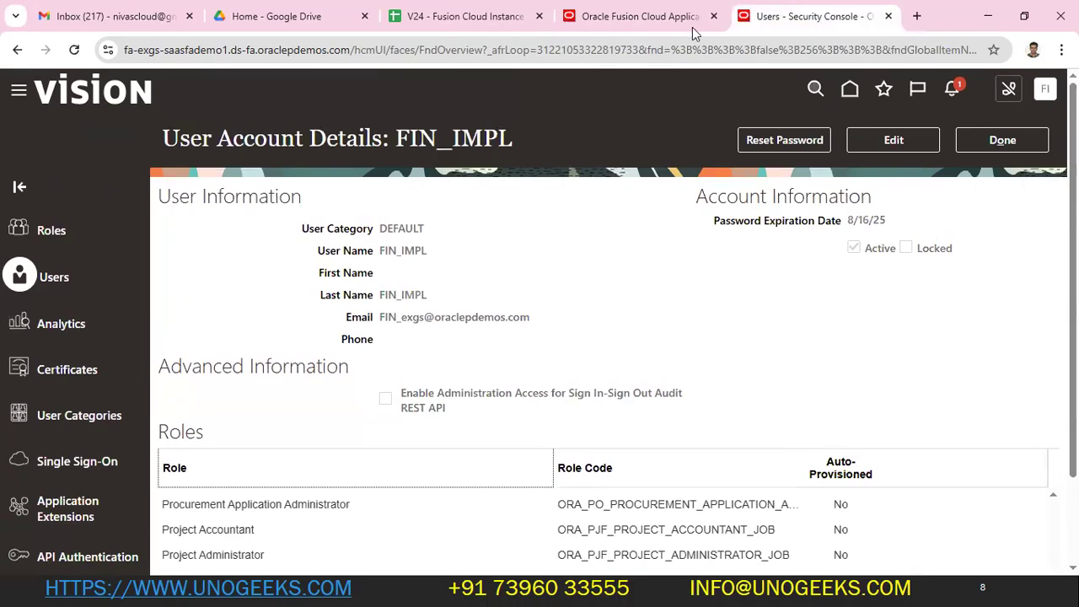
{"action": "left_click", "coordinate": [683, 19]}
{"action": "left_click", "coordinate": [818, 23]}
{"action": "left_click", "coordinate": [645, 23]}
{"action": "left_click", "coordinate": [737, 19]}
{"action": "left_click", "coordinate": [42, 278]}
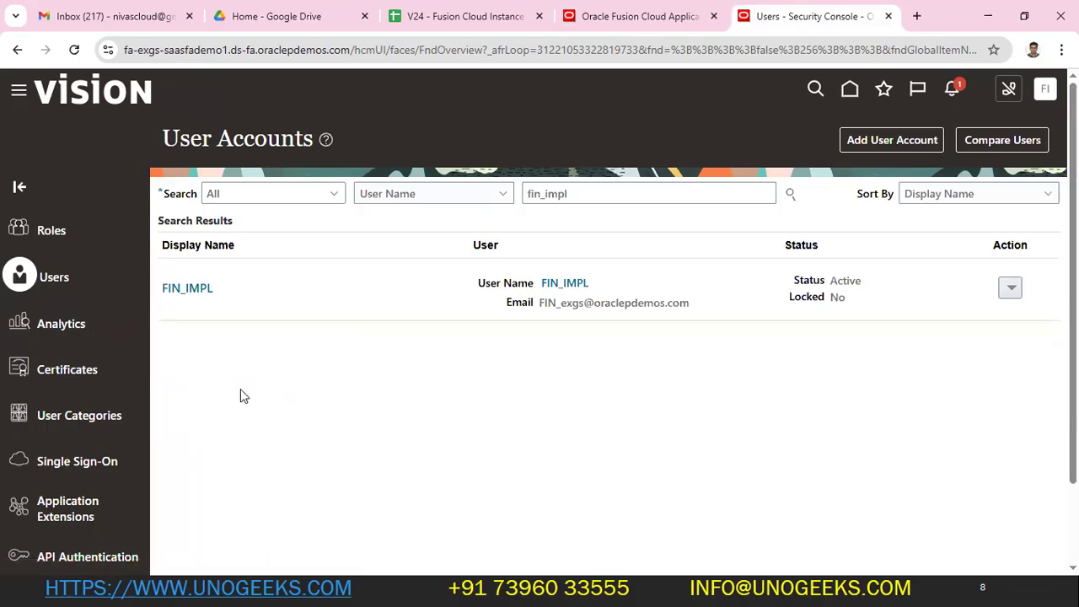
{"action": "double_click", "coordinate": [633, 192]}
{"action": "key", "text": "BackSpace"}
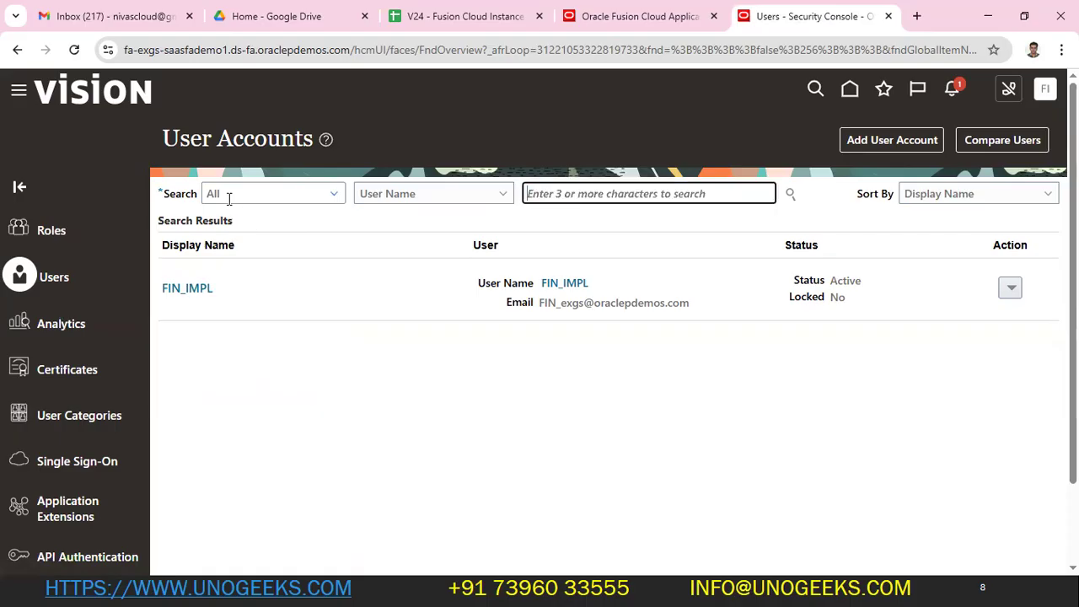
{"action": "left_click", "coordinate": [181, 289]}
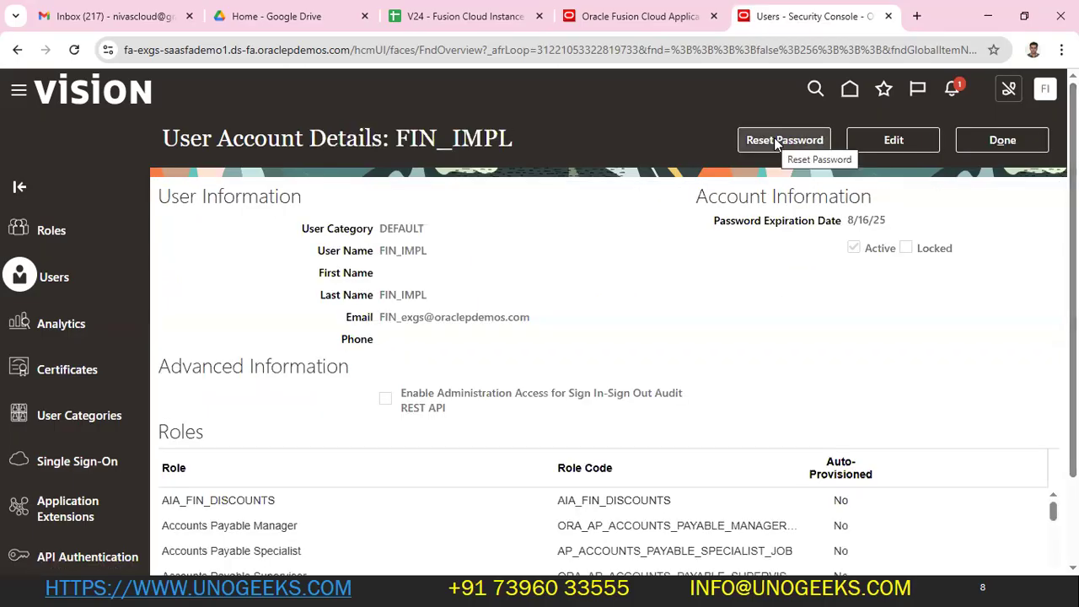
{"action": "left_click", "coordinate": [774, 138]}
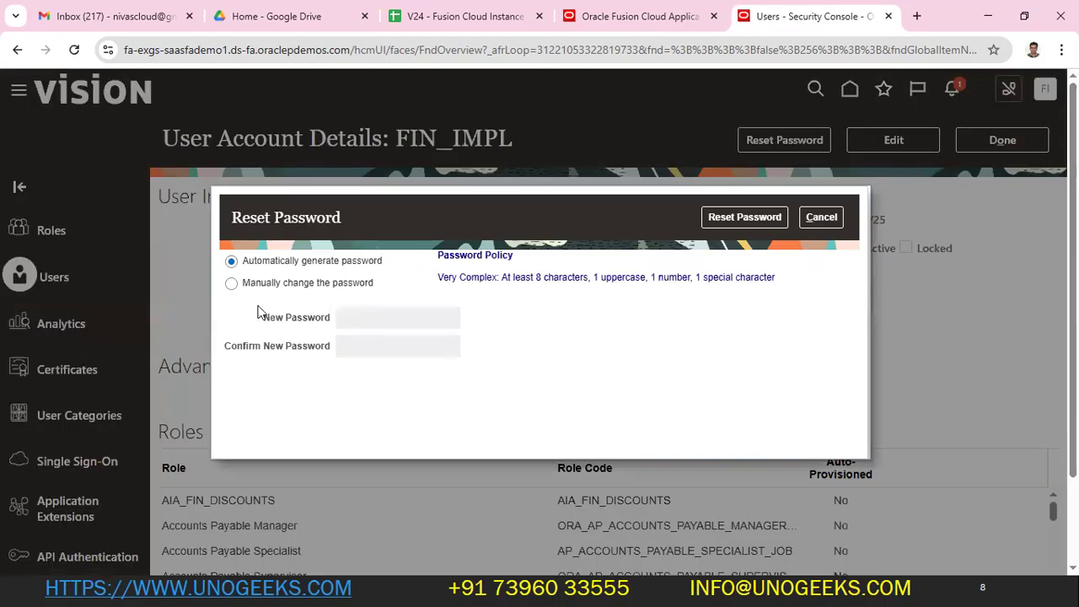
{"action": "left_click", "coordinate": [253, 283]}
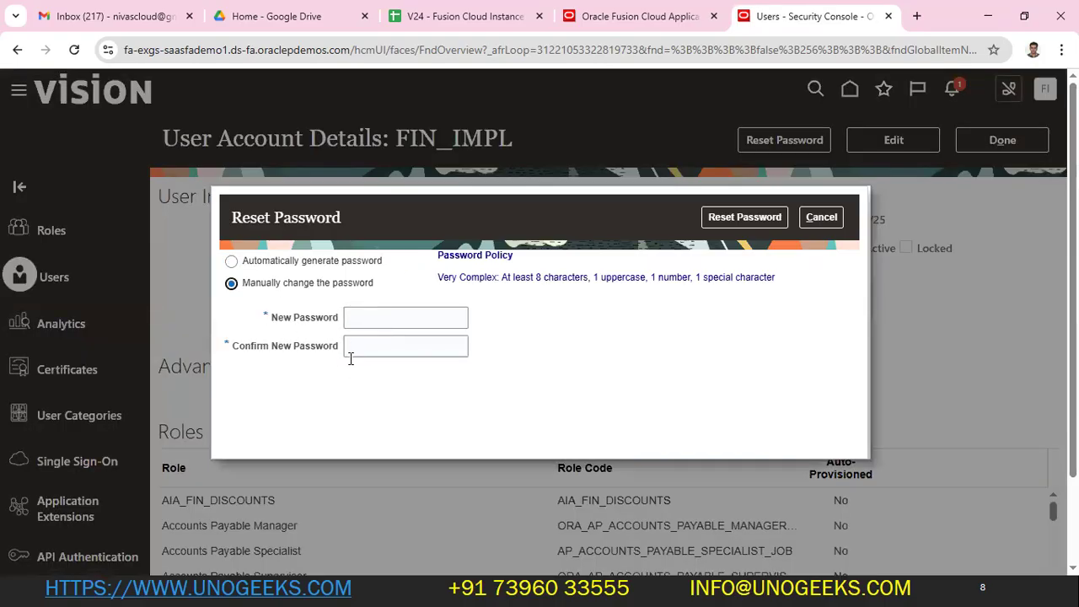
{"action": "left_click", "coordinate": [820, 218]}
{"action": "left_click", "coordinate": [895, 140]}
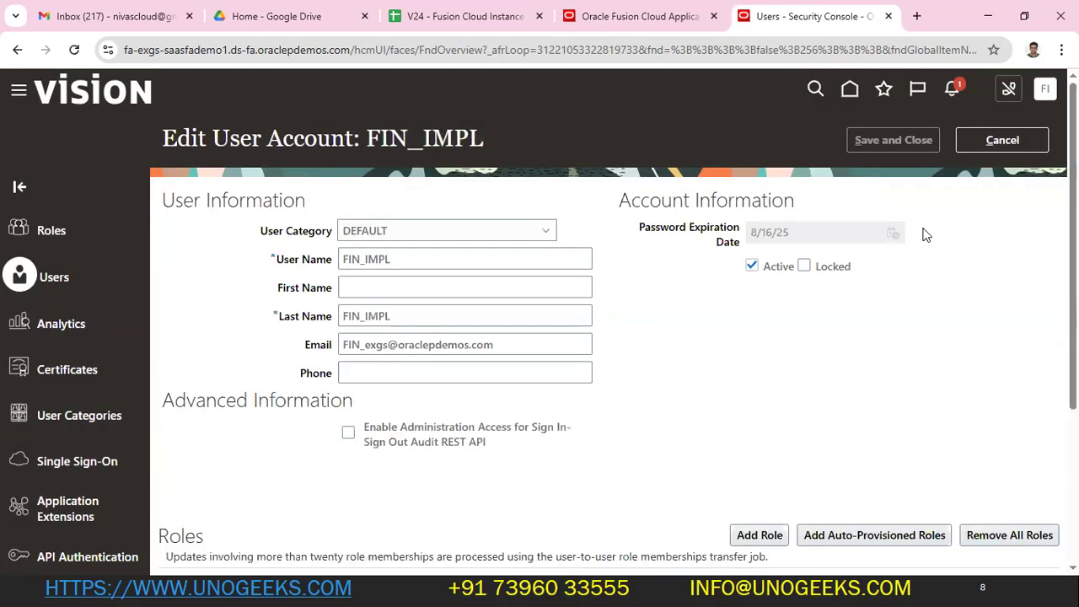
{"action": "scroll", "coordinate": [792, 419], "scroll_direction": "down", "scroll_amount": 3}
{"action": "left_click", "coordinate": [761, 300]}
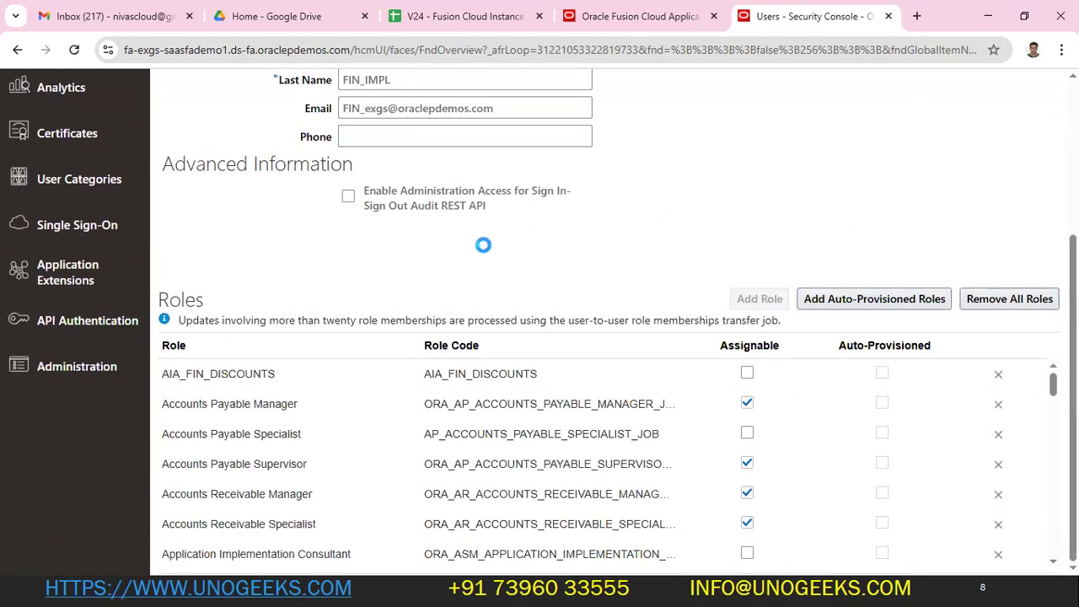
{"action": "left_click", "coordinate": [453, 165]}
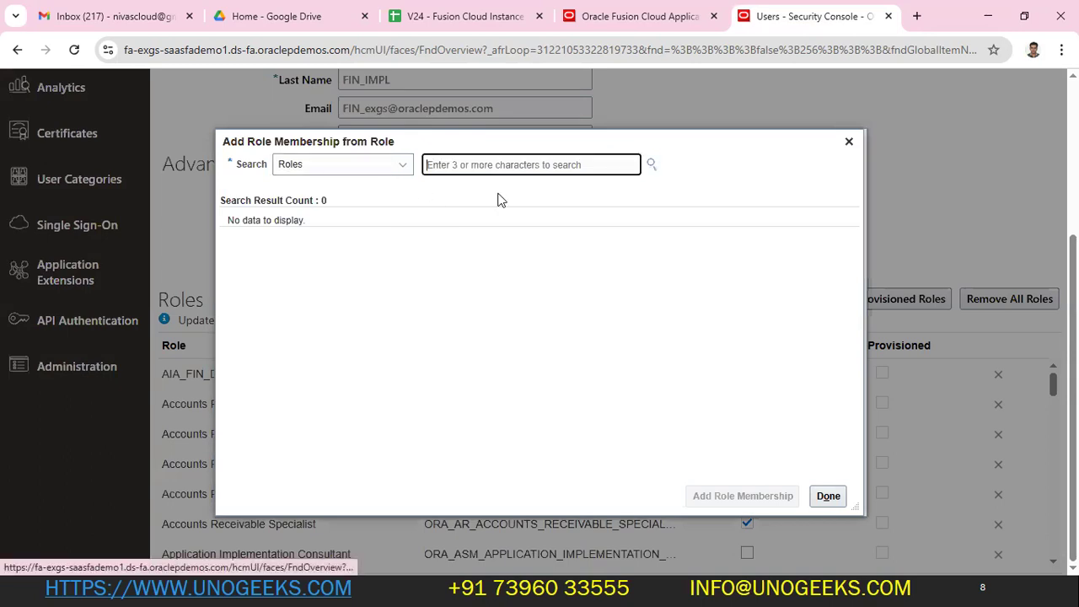
{"action": "left_click", "coordinate": [849, 142]}
{"action": "scroll", "coordinate": [1014, 172], "scroll_direction": "up", "scroll_amount": 3}
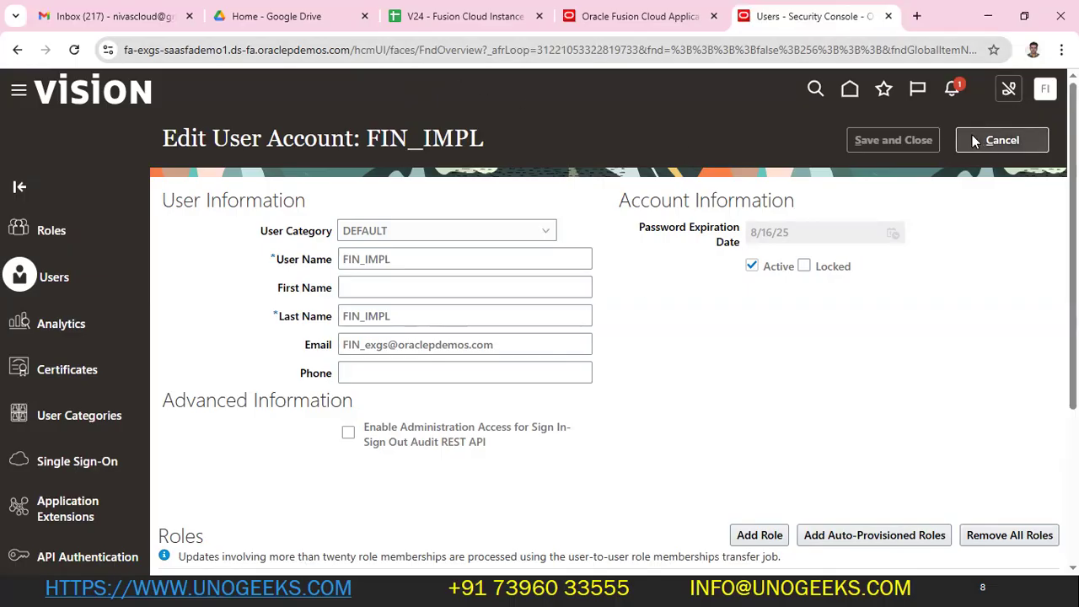
{"action": "left_click", "coordinate": [1002, 140]}
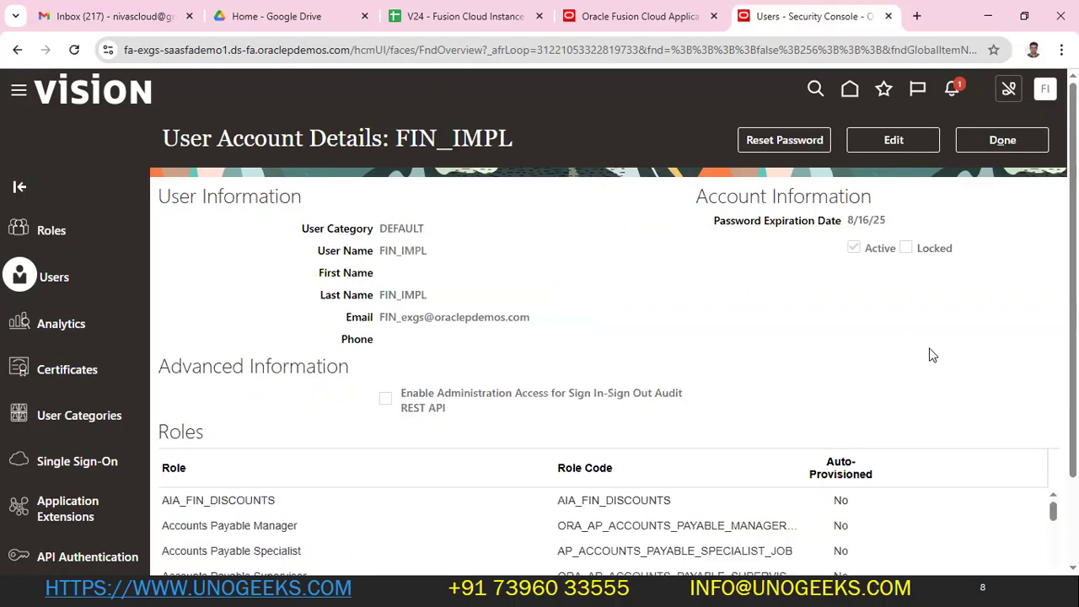
- Click Done to close FIN_IMPL's User Account Details page
{"action": "left_click", "coordinate": [995, 142]}
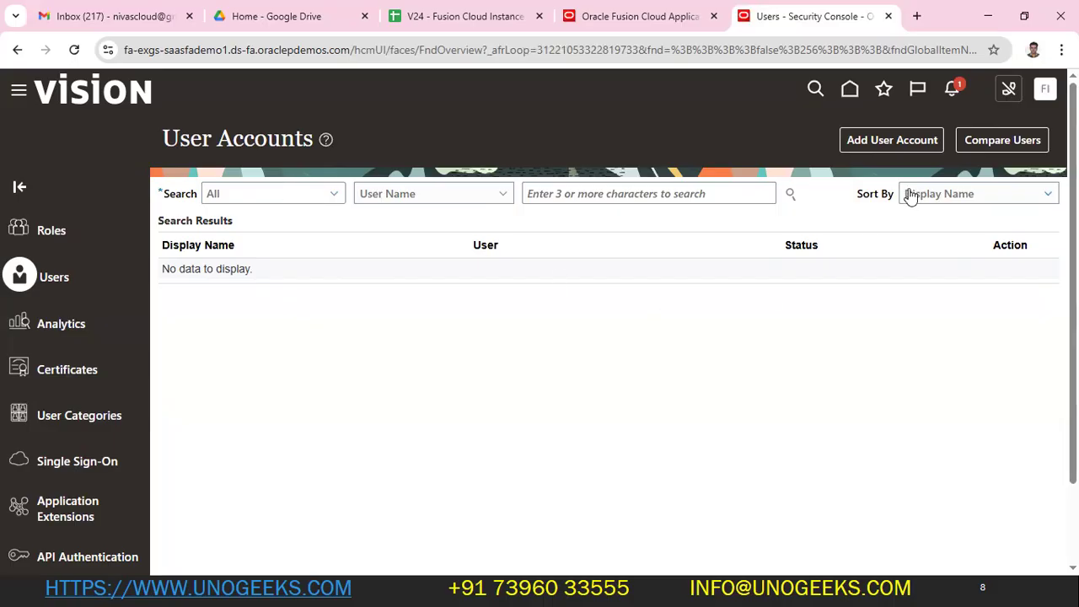
- Start a new user account and enter ANV7USER as the last name
{"action": "left_click", "coordinate": [882, 143]}
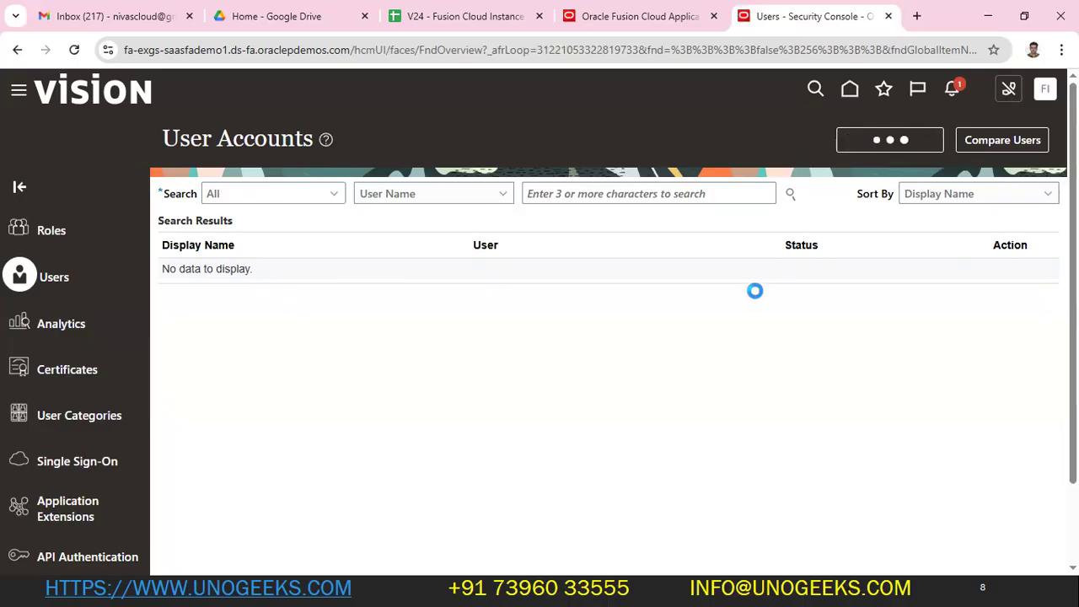
{"action": "left_click", "coordinate": [756, 290]}
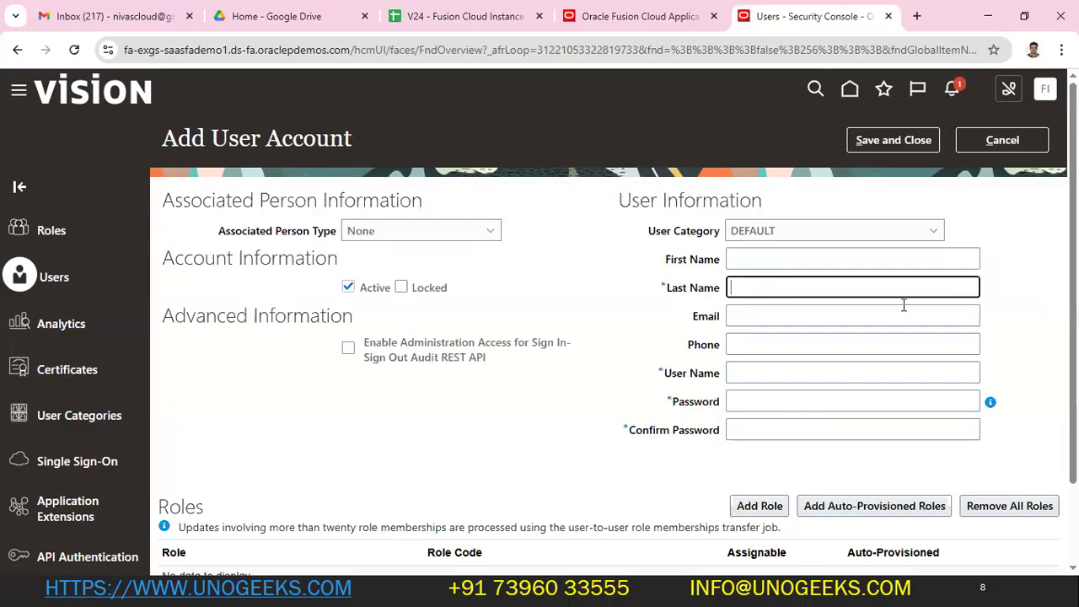
{"action": "type", "text": "A"}
{"action": "type", "text": "NV7"}
{"action": "type", "text": "USER"}
{"action": "left_click_drag", "start_coordinate": [831, 286], "coordinate": [575, 295]}
{"action": "key", "text": "ctrl+c"}
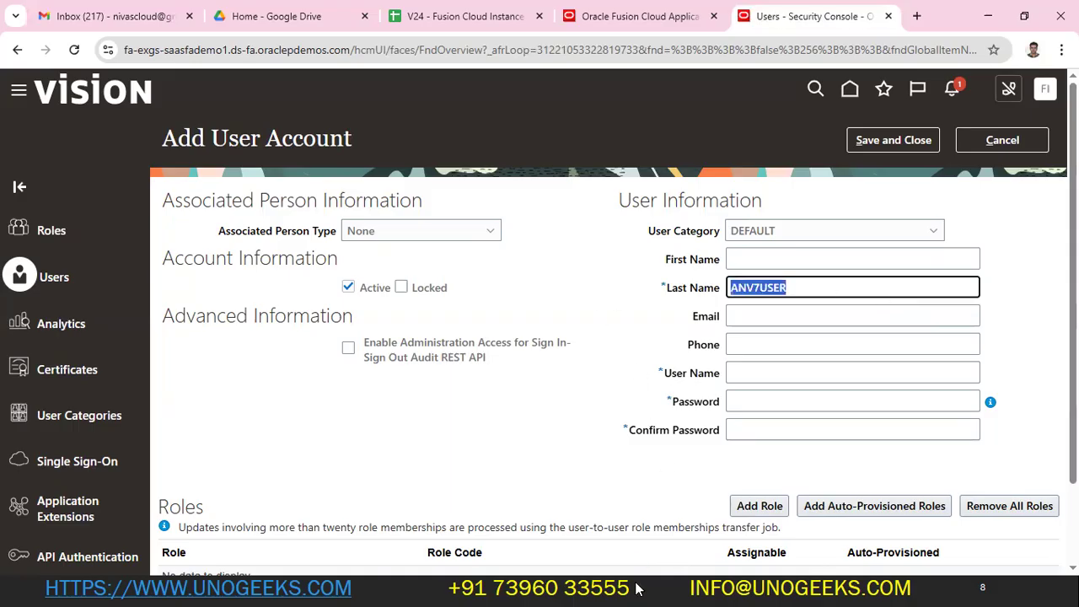
- Paste ANV7USER into cell D72 of the course workbook and save it
{"action": "key", "text": "super"}
{"action": "left_click", "coordinate": [599, 589]}
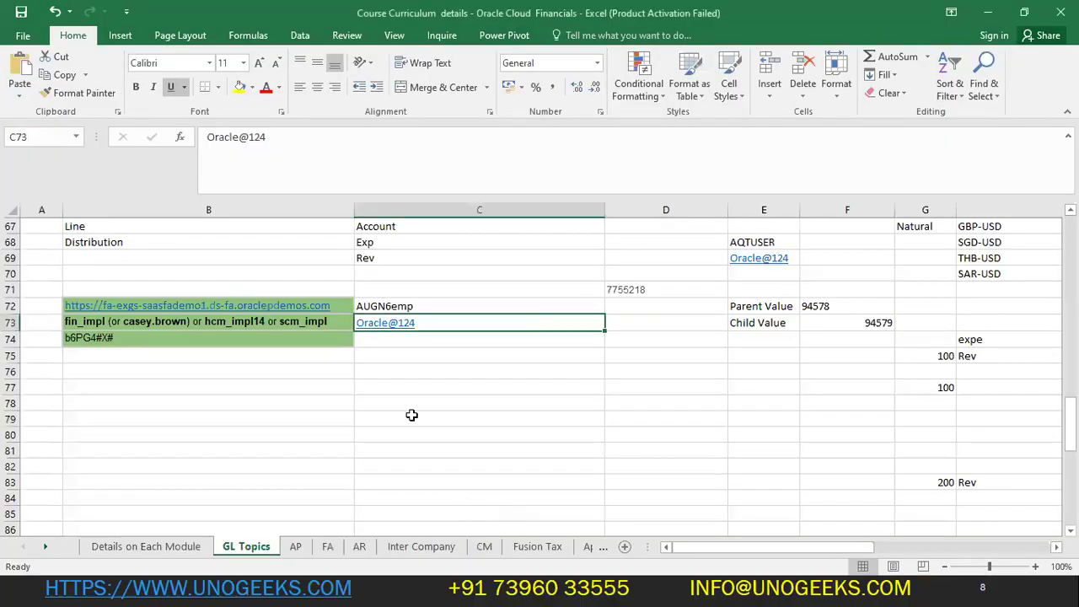
{"action": "left_click", "coordinate": [666, 306]}
{"action": "key", "text": "ctrl+v"}
{"action": "left_click", "coordinate": [668, 375]}
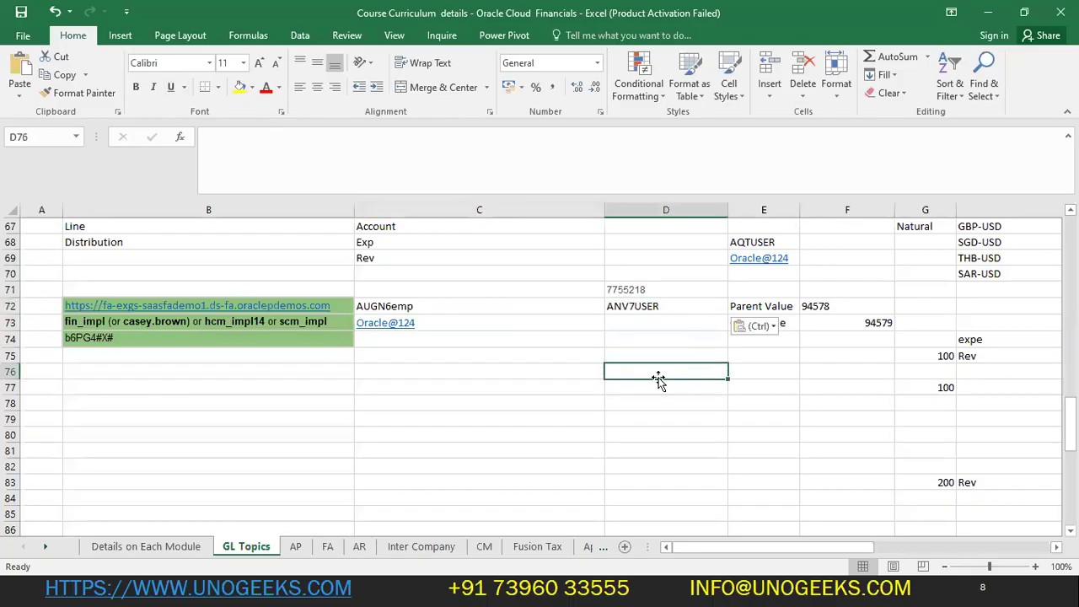
{"action": "key", "text": "ctrl+s"}
{"action": "key", "text": "alt+Tab"}
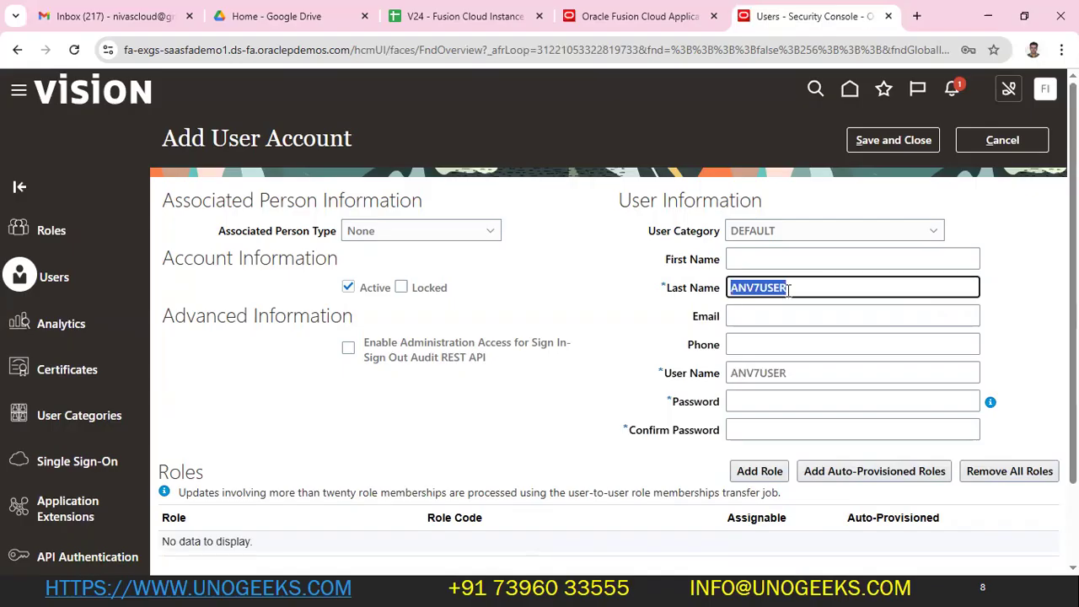
{"action": "left_click", "coordinate": [806, 316]}
{"action": "key", "text": "ctrl+v"}
{"action": "type", "text": "@gmail.co"}
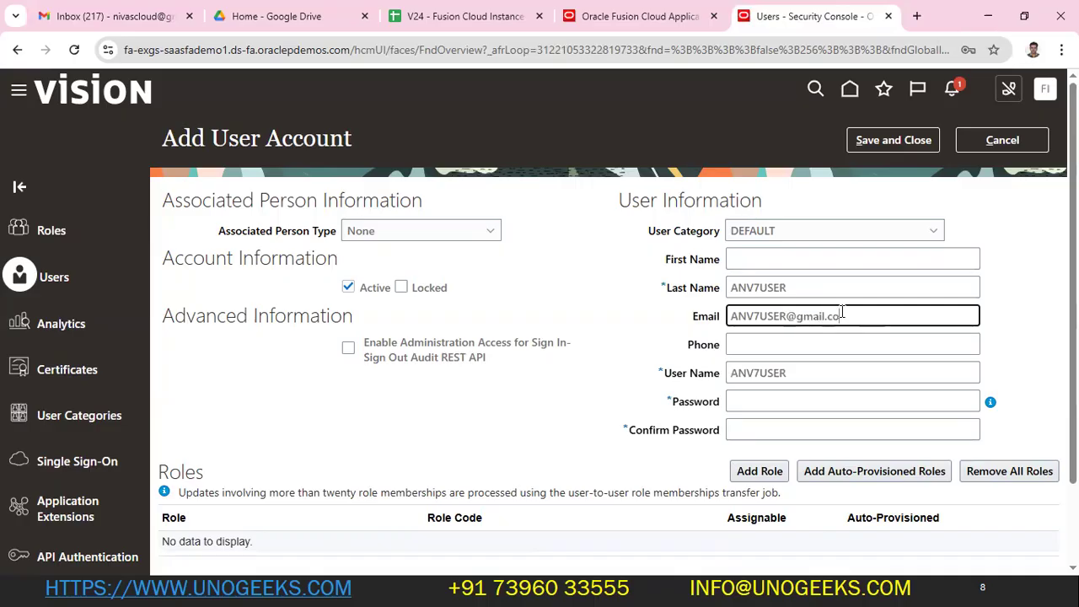
{"action": "type", "text": "m"}
{"action": "key", "text": "Tab"}
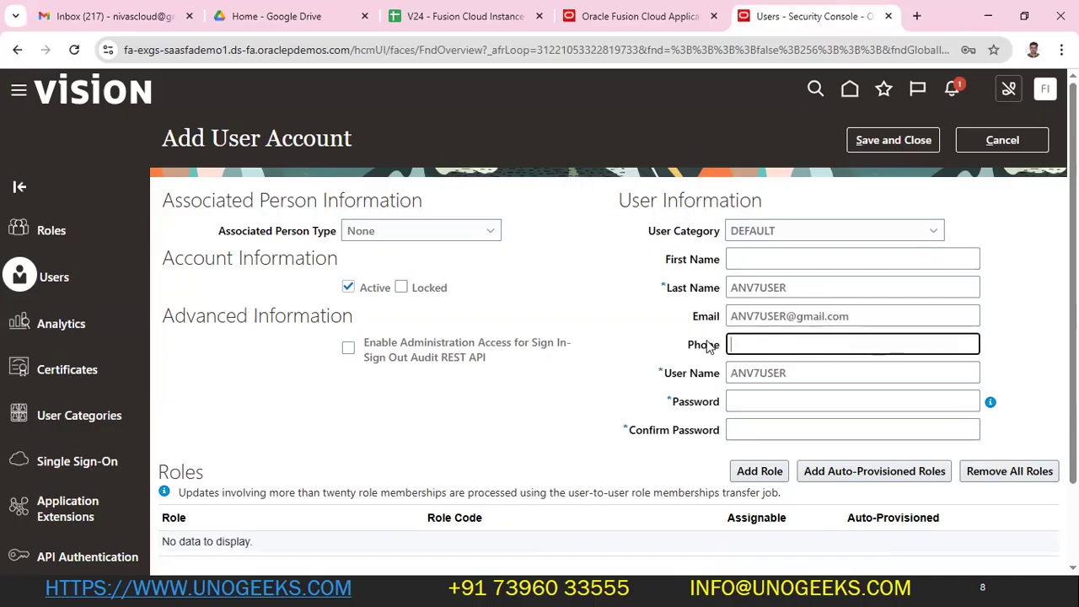
{"action": "left_click", "coordinate": [806, 403]}
{"action": "type", "text": "Welcome123"}
{"action": "key", "text": "Tab"}
{"action": "type", "text": "W"}
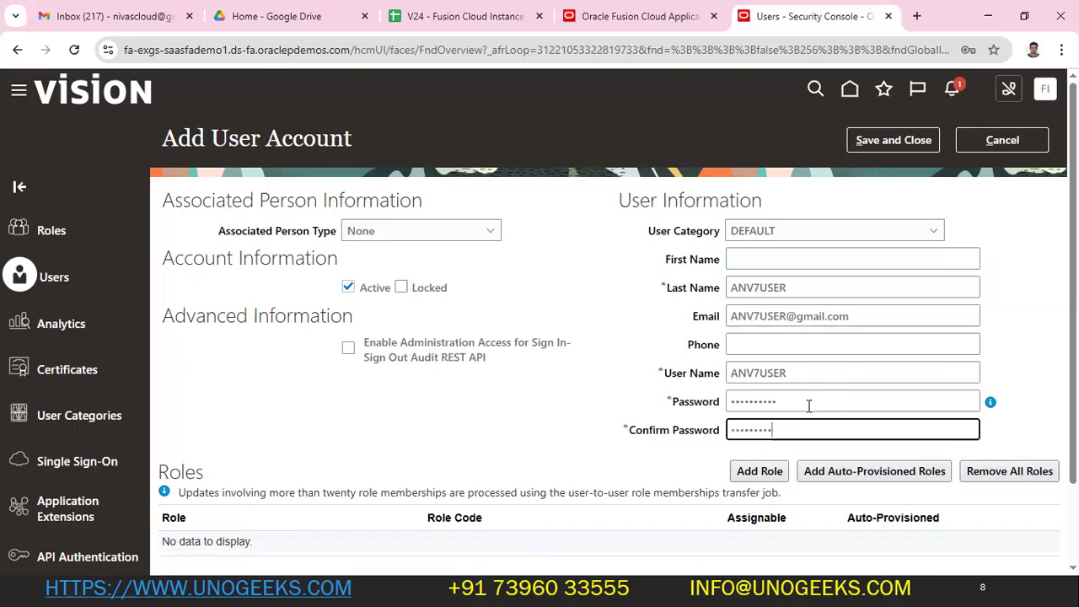
{"action": "left_click", "coordinate": [882, 143]}
{"action": "scroll", "coordinate": [802, 361], "scroll_direction": "down", "scroll_amount": 2}
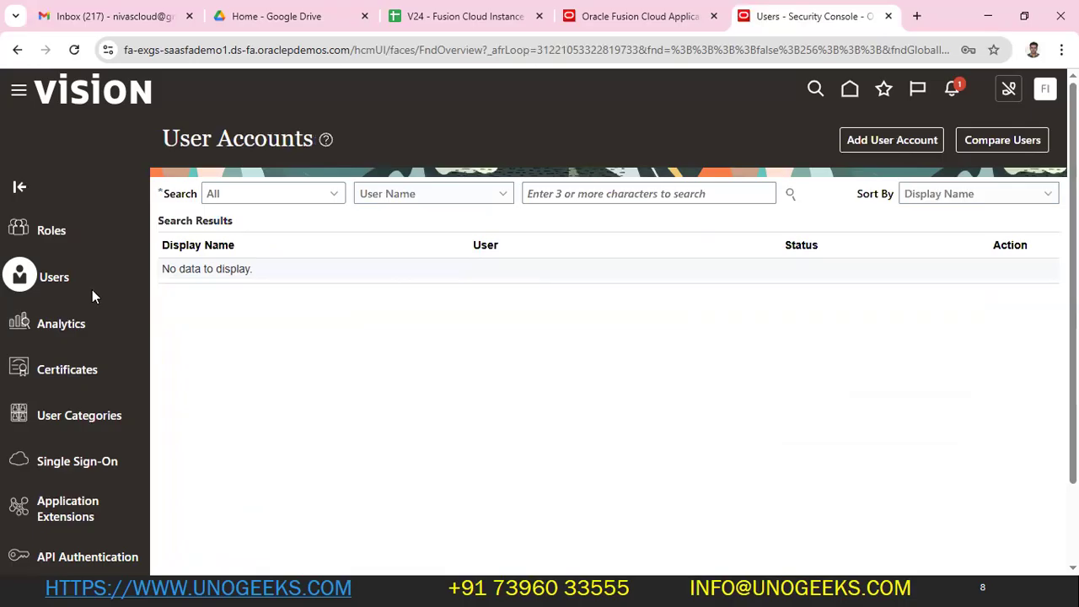
- Clear the old 7755218 value from cell D71 in the workbook
{"action": "left_click", "coordinate": [644, 196]}
{"action": "key", "text": "alt+Tab"}
{"action": "left_click", "coordinate": [644, 305]}
{"action": "key", "text": "ctrl+c"}
{"action": "left_click", "coordinate": [675, 279]}
{"action": "left_click", "coordinate": [675, 285]}
{"action": "key", "text": "Delete"}
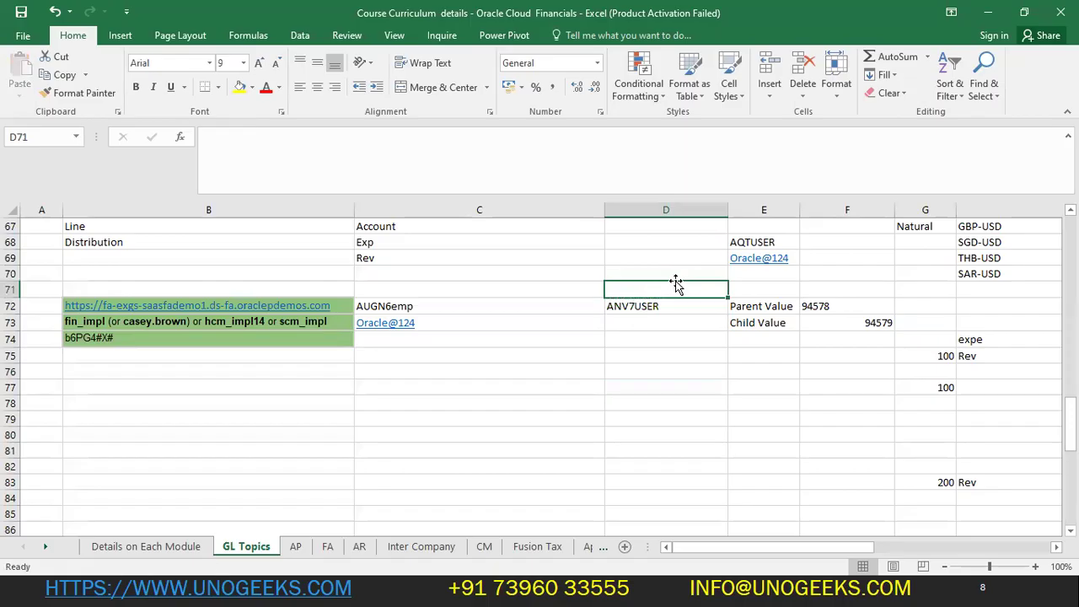
- Copy ANV7USER from D72 and search User Accounts for it
{"action": "key", "text": "Down"}
{"action": "key", "text": "ctrl+c"}
{"action": "key", "text": "alt+Tab"}
{"action": "key", "text": "ctrl+v"}
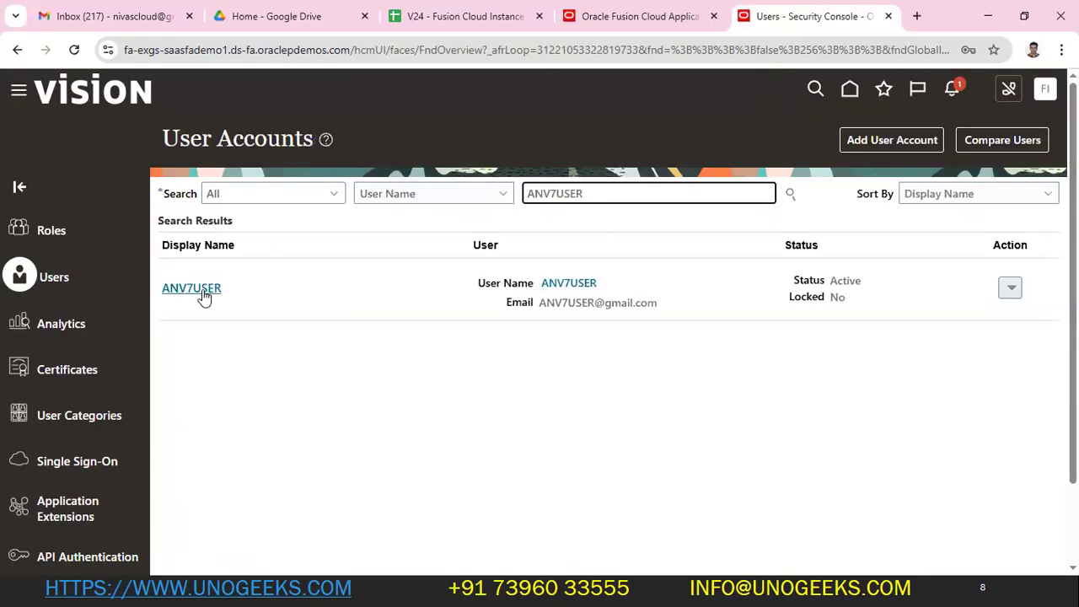
- Open ANV7USER's account in edit mode and close Add Role Membership without adding roles
{"action": "left_click", "coordinate": [192, 288]}
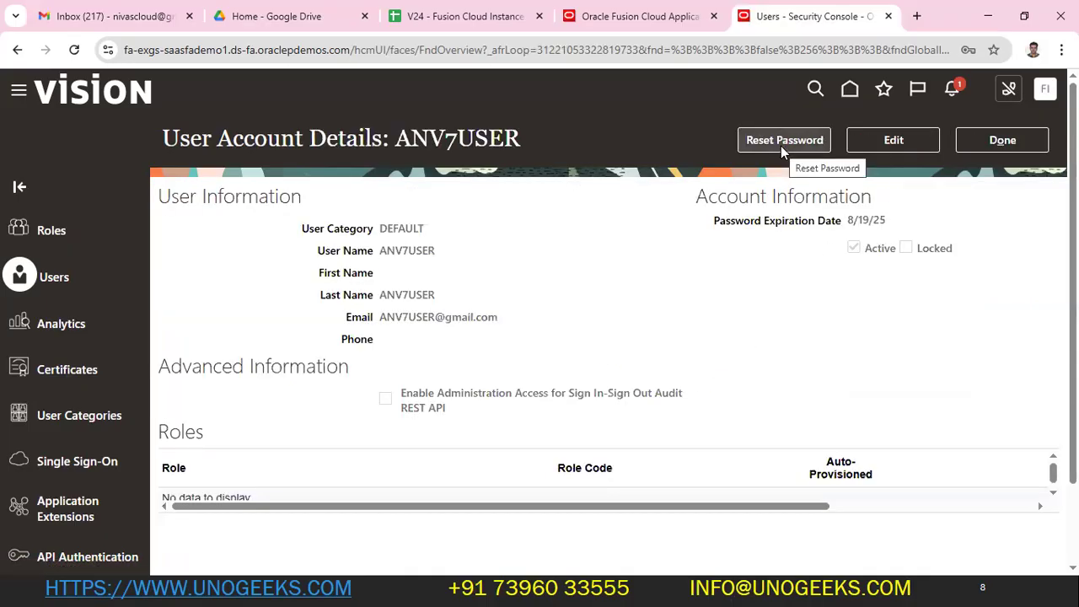
{"action": "left_click", "coordinate": [871, 142]}
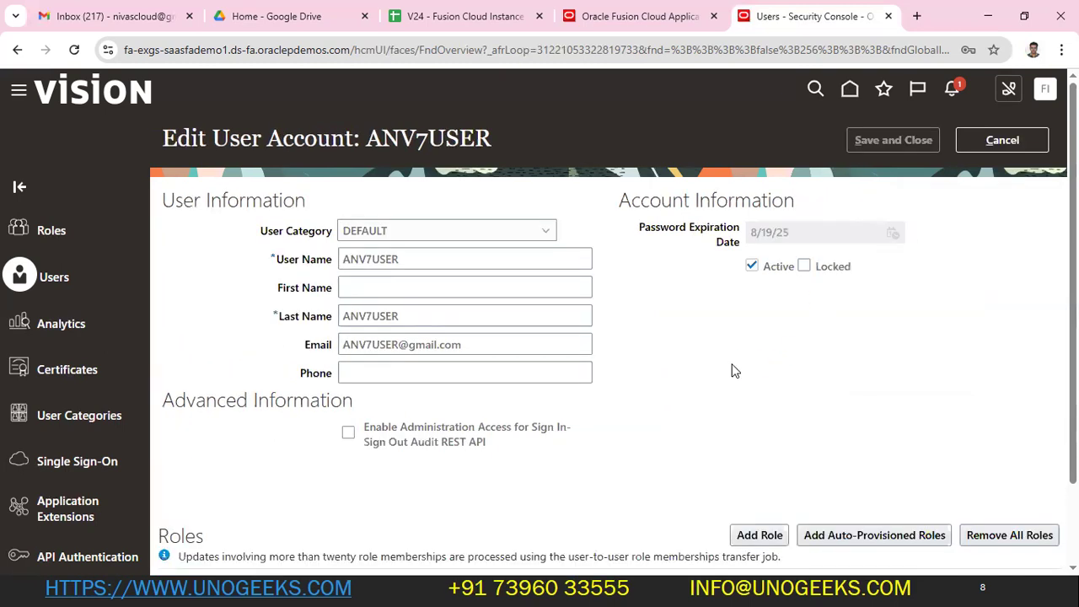
{"action": "scroll", "coordinate": [635, 396], "scroll_direction": "down", "scroll_amount": 2}
{"action": "left_click", "coordinate": [780, 439]}
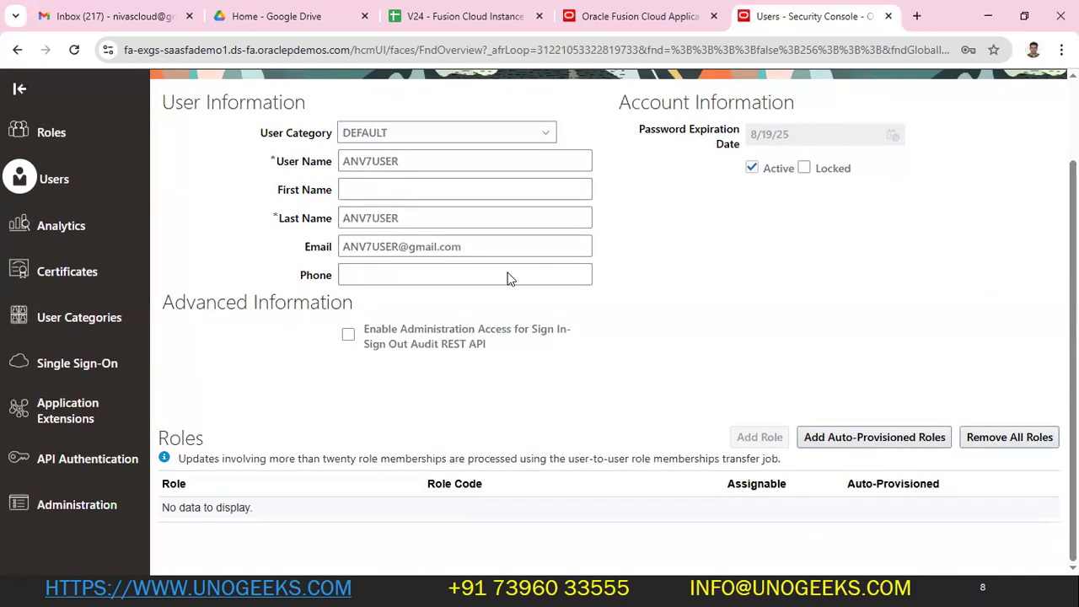
{"action": "left_click", "coordinate": [470, 167]}
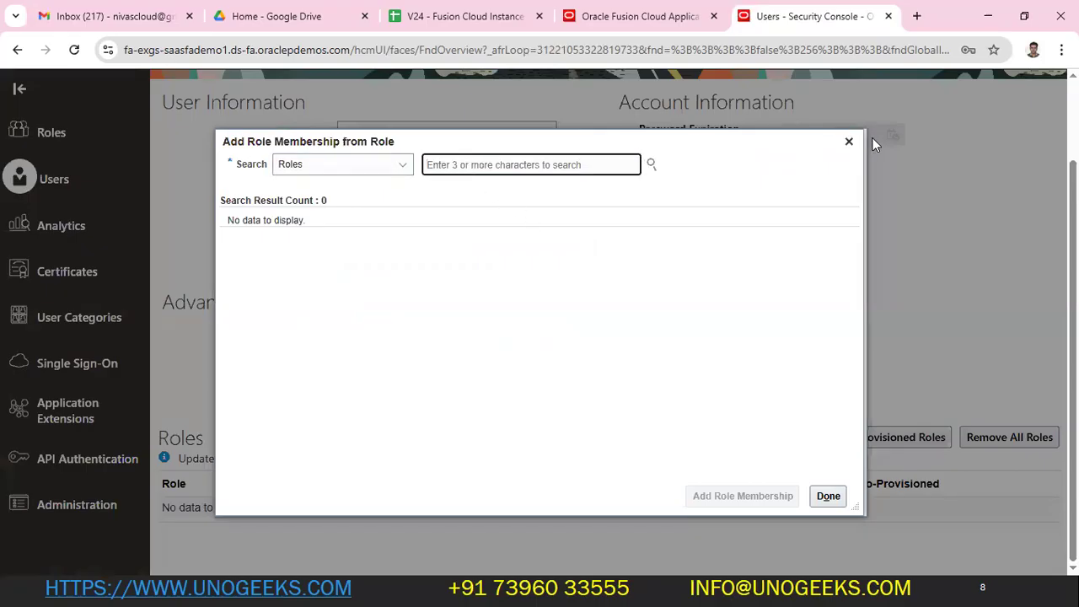
{"action": "left_click", "coordinate": [849, 141]}
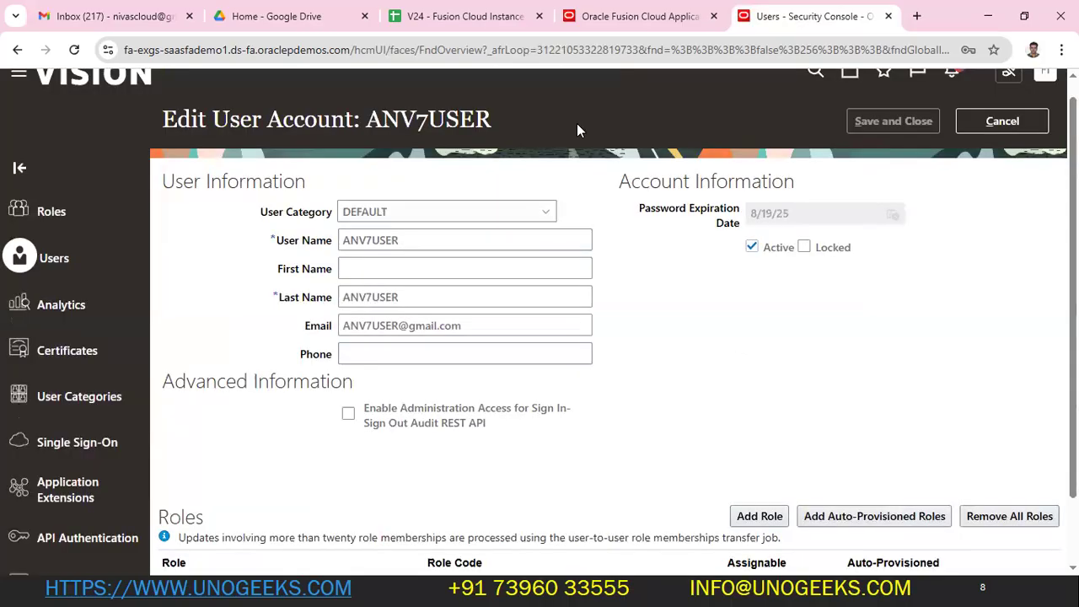
{"action": "key", "text": "alt+Tab"}
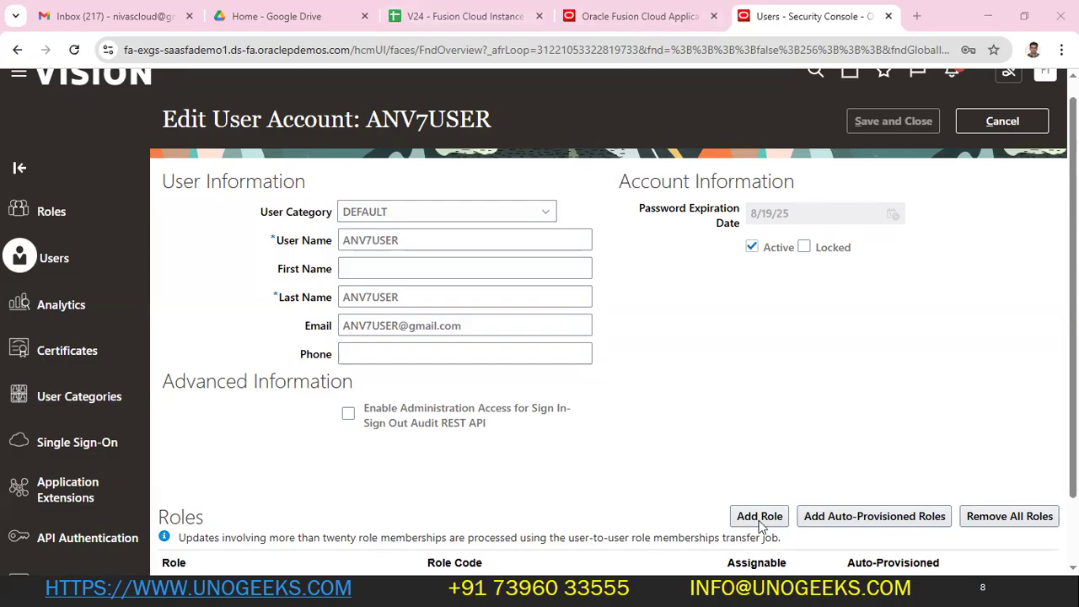
{"action": "scroll", "coordinate": [745, 446], "scroll_direction": "down", "scroll_amount": 2}
{"action": "scroll", "coordinate": [838, 371], "scroll_direction": "up", "scroll_amount": 3}
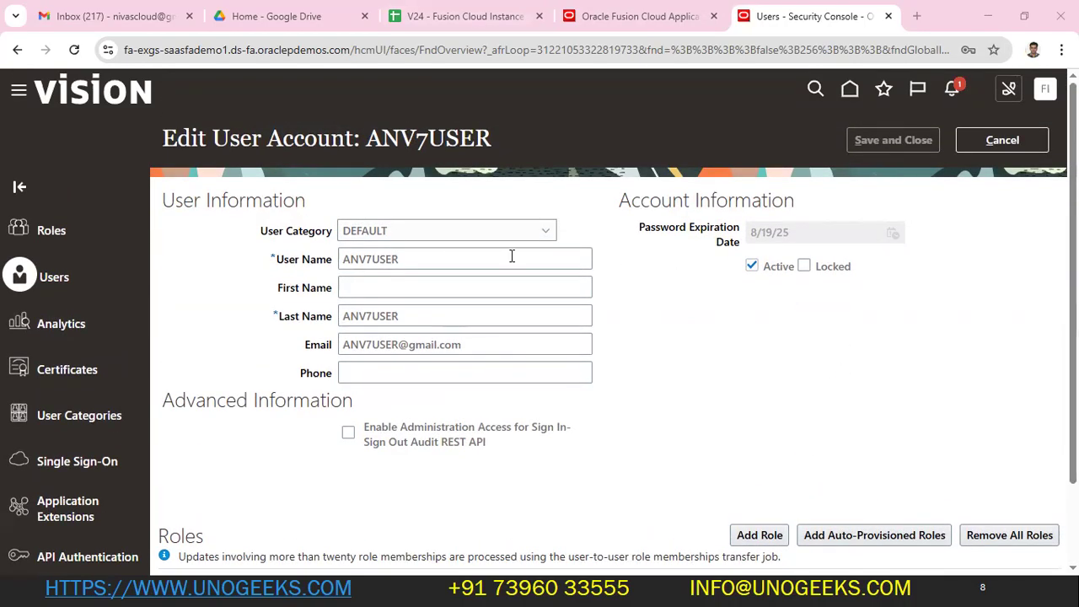
- Sign out of the FI administrator session, close the extra Oracle tab and confirm single sign-off
{"action": "left_click", "coordinate": [1049, 90]}
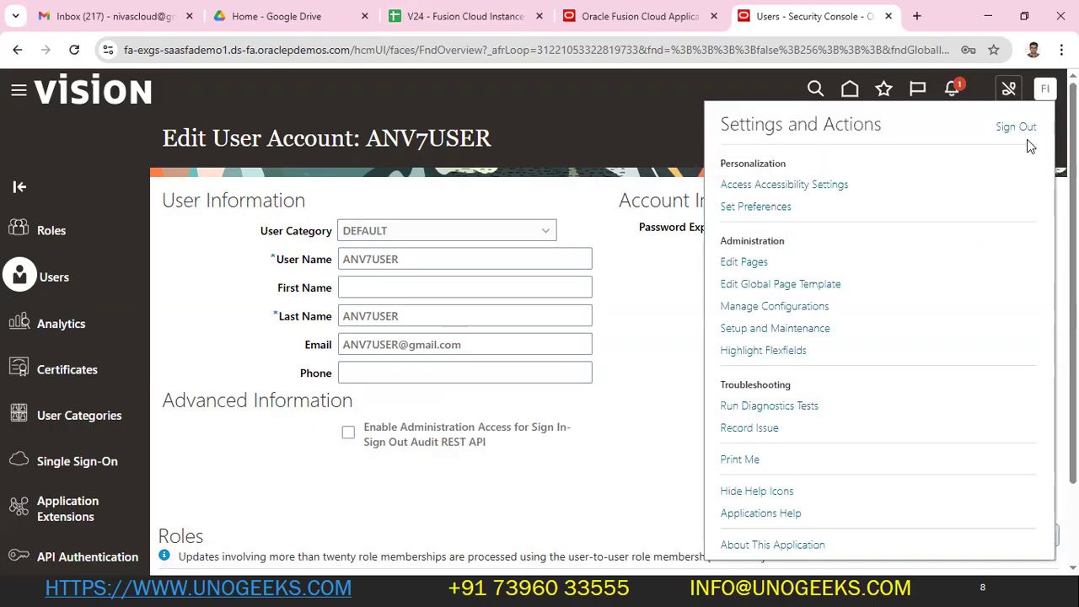
{"action": "left_click", "coordinate": [1021, 127]}
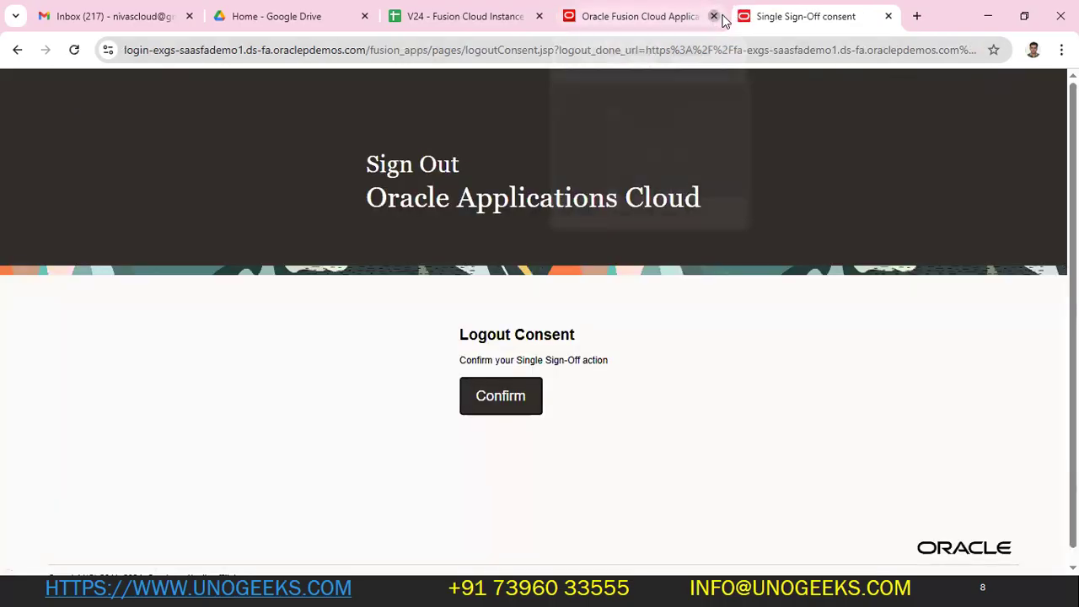
{"action": "left_click", "coordinate": [713, 16]}
{"action": "left_click", "coordinate": [500, 395]}
{"action": "key", "text": "alt+Tab"}
{"action": "mouse_move", "coordinate": [664, 299]}
{"action": "left_mouse_down"}
{"action": "mouse_move", "coordinate": [671, 291]}
{"action": "mouse_move", "coordinate": [651, 305]}
{"action": "left_mouse_up"}
- Move ANV7USER into C72 and change the last digit of C73's password to 3
{"action": "left_click", "coordinate": [651, 319]}
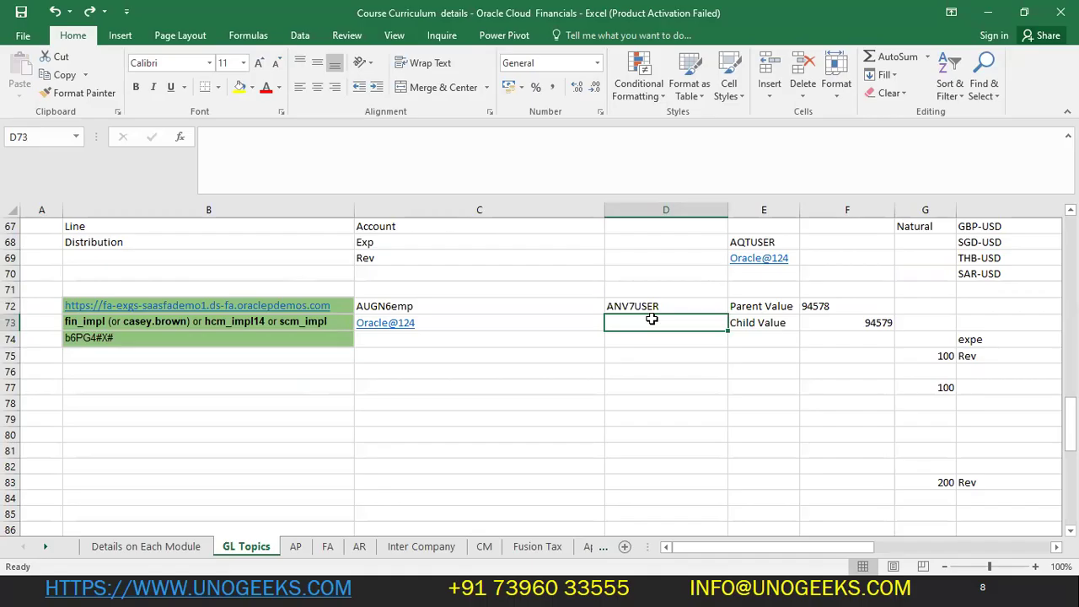
{"action": "key", "text": "Up"}
{"action": "key", "text": "ctrl+x"}
{"action": "key", "text": "Left"}
{"action": "key", "text": "ctrl+v"}
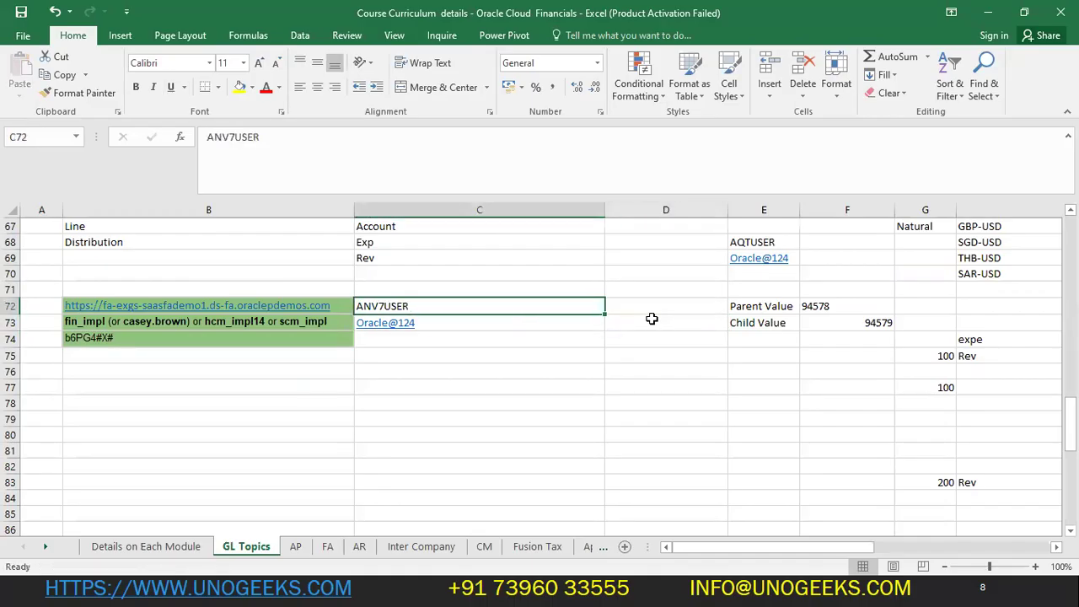
{"action": "key", "text": "Down"}
{"action": "left_click", "coordinate": [342, 159]}
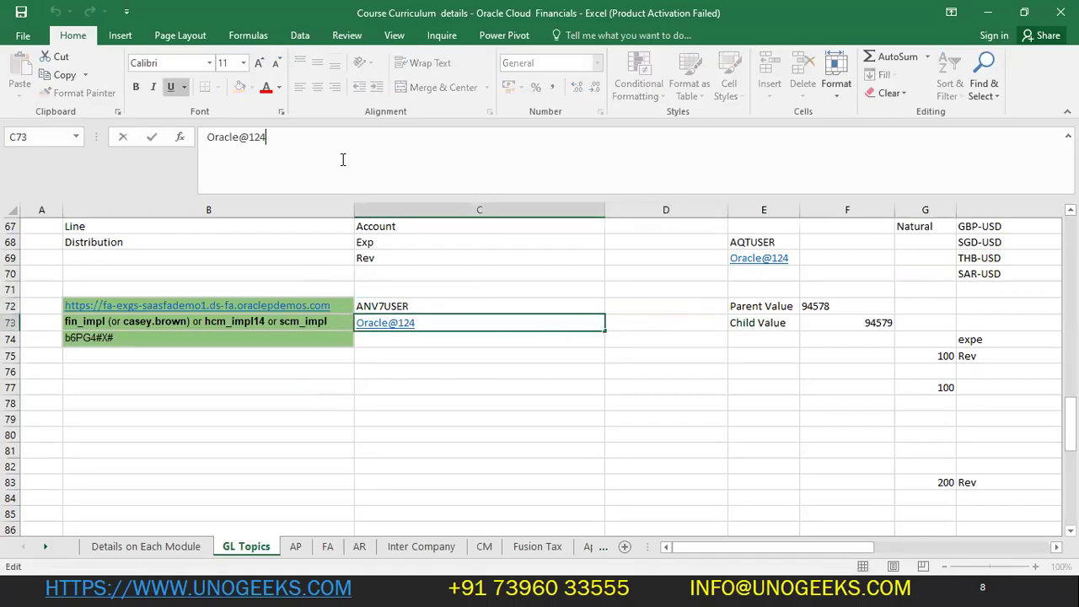
{"action": "key", "text": "BackSpace"}
{"action": "type", "text": "3"}
{"action": "key", "text": "Return"}
{"action": "key", "text": "Up"}
{"action": "key", "text": "ctrl+c"}
{"action": "key", "text": "Up"}
{"action": "key", "text": "ctrl+c"}
- Sign in to Oracle as ANV7USER using the password copied from the workbook
{"action": "key", "text": "alt+Tab"}
{"action": "left_click_drag", "start_coordinate": [562, 360], "coordinate": [269, 355]}
{"action": "key", "text": "ctrl+v"}
{"action": "key", "text": "Tab"}
{"action": "key", "text": "alt+Tab"}
{"action": "key", "text": "Down"}
{"action": "key", "text": "ctrl+c"}
{"action": "key", "text": "alt+Tab"}
{"action": "key", "text": "ctrl+v"}
{"action": "key", "text": "Return"}
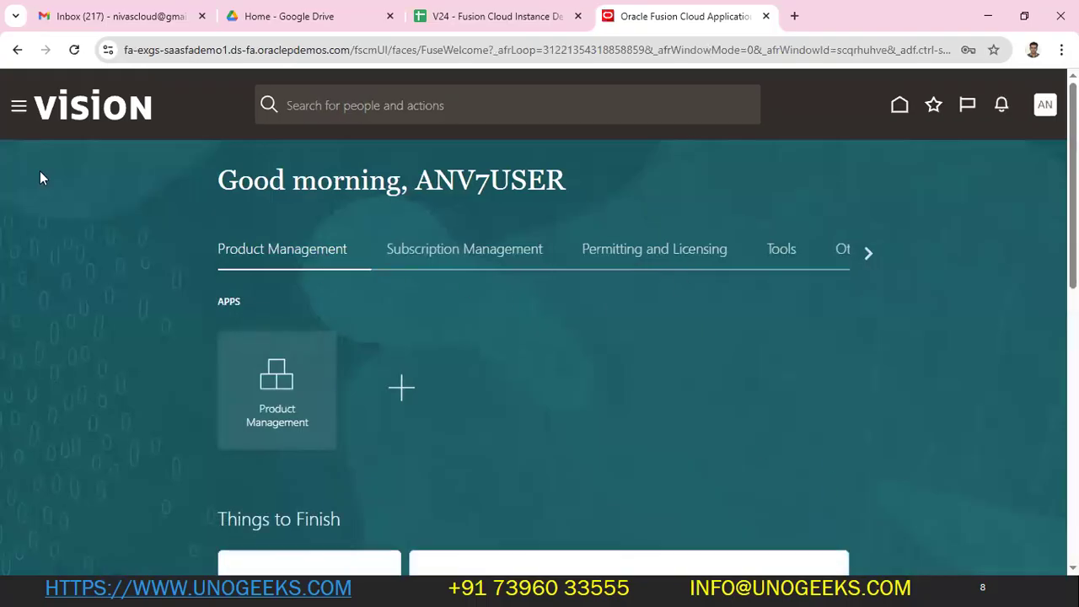
- Browse ANV7USER's home page app groups, the navigator's Tools group and personal options
{"action": "left_click", "coordinate": [869, 252]}
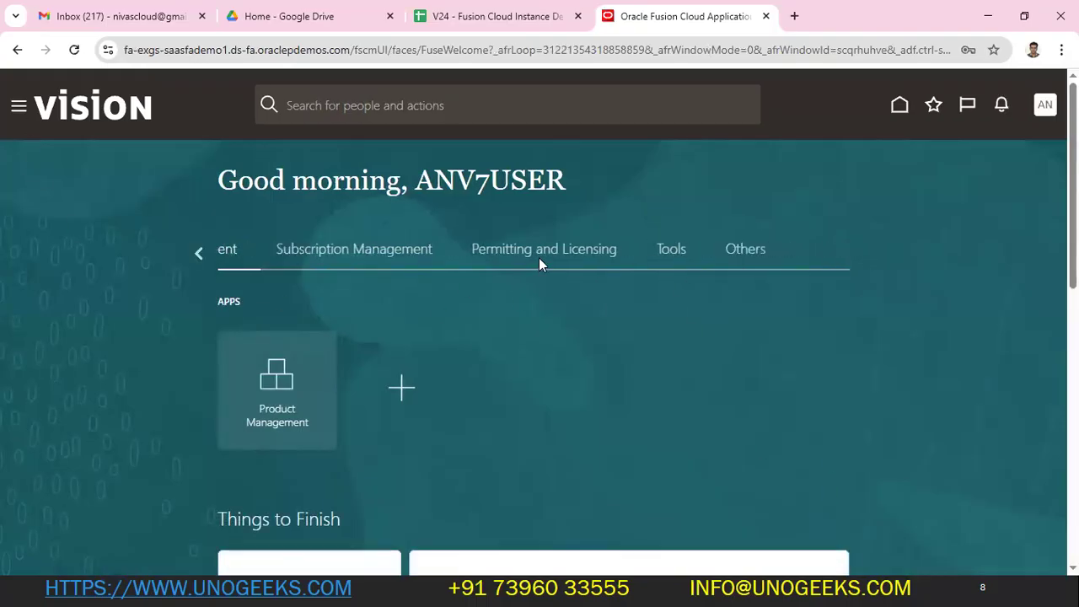
{"action": "left_click", "coordinate": [202, 254]}
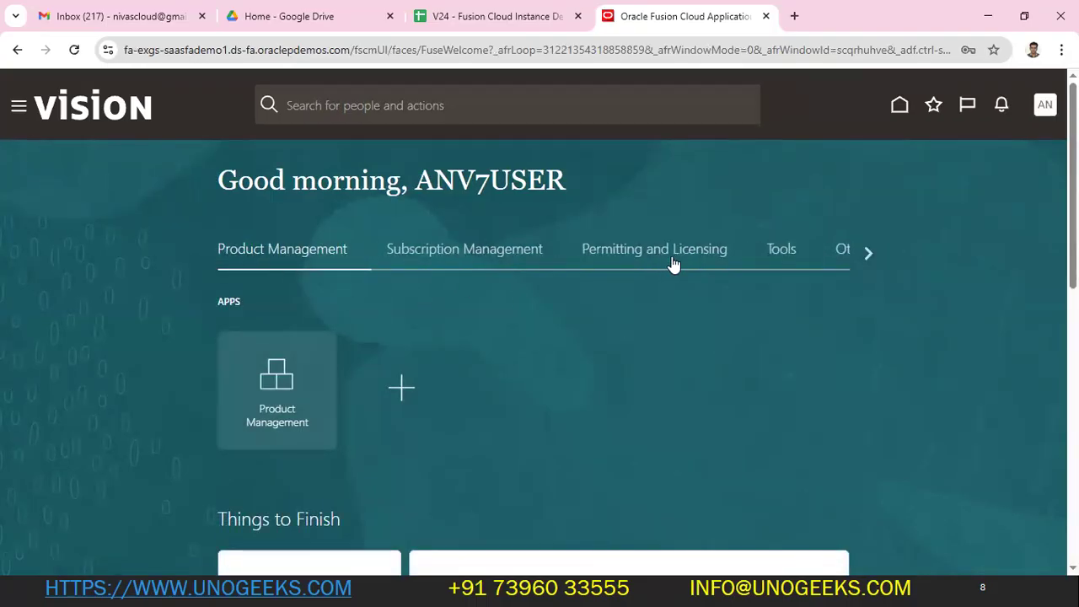
{"action": "left_click", "coordinate": [18, 107]}
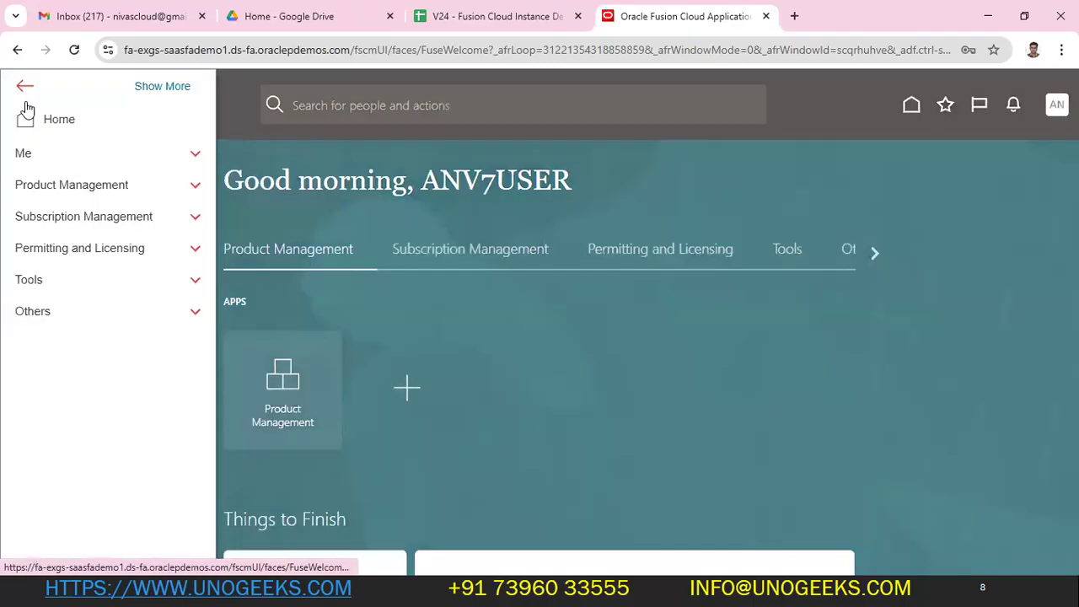
{"action": "left_click", "coordinate": [30, 283]}
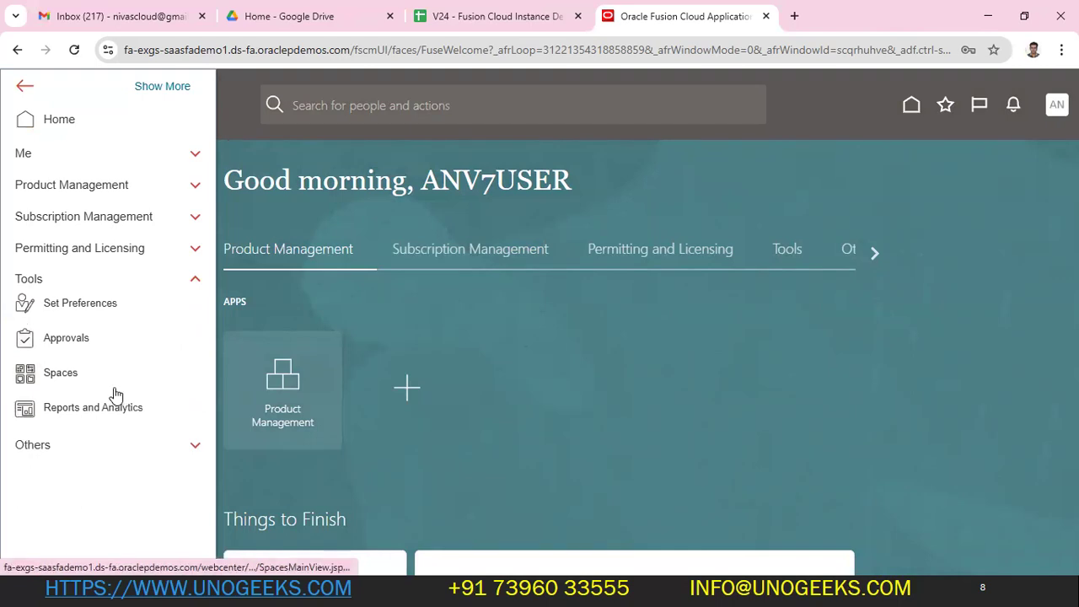
{"action": "left_click", "coordinate": [30, 281]}
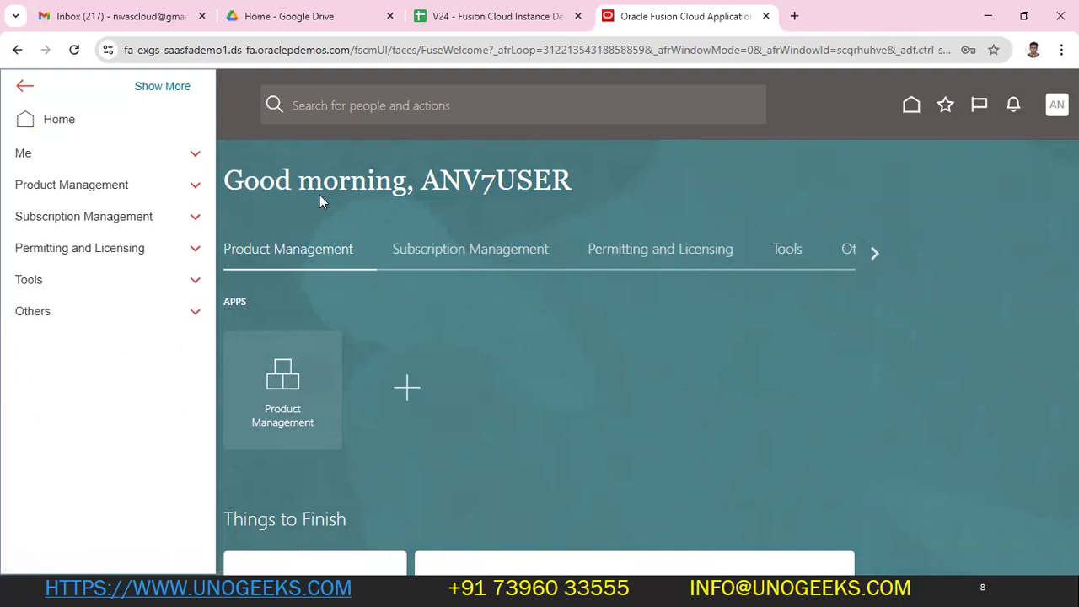
{"action": "left_click", "coordinate": [611, 439]}
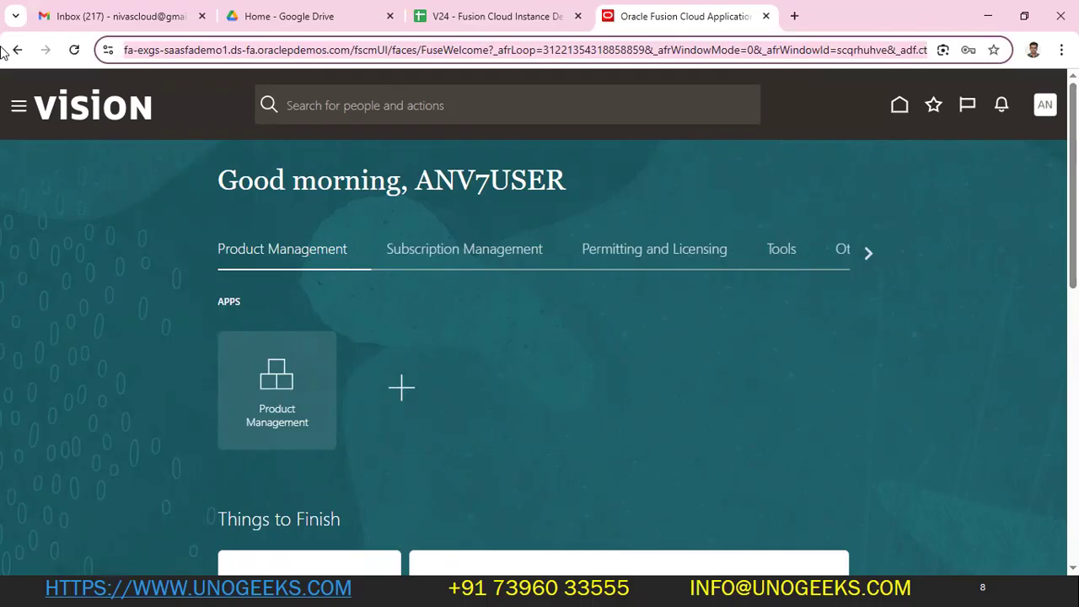
{"action": "left_click", "coordinate": [1038, 116]}
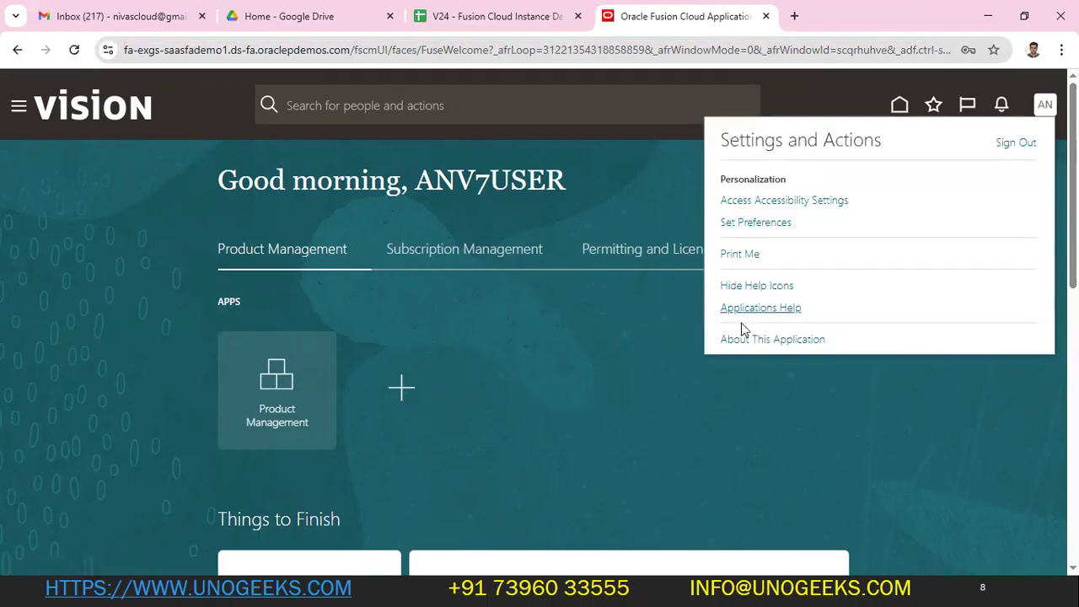
{"action": "left_click", "coordinate": [494, 401]}
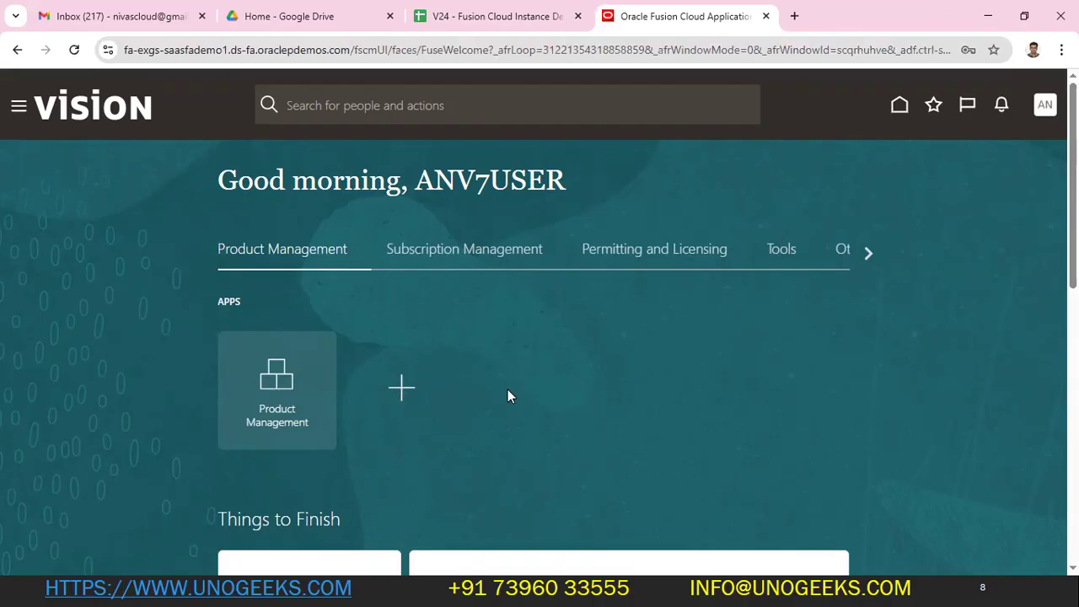
{"action": "left_click", "coordinate": [1044, 105]}
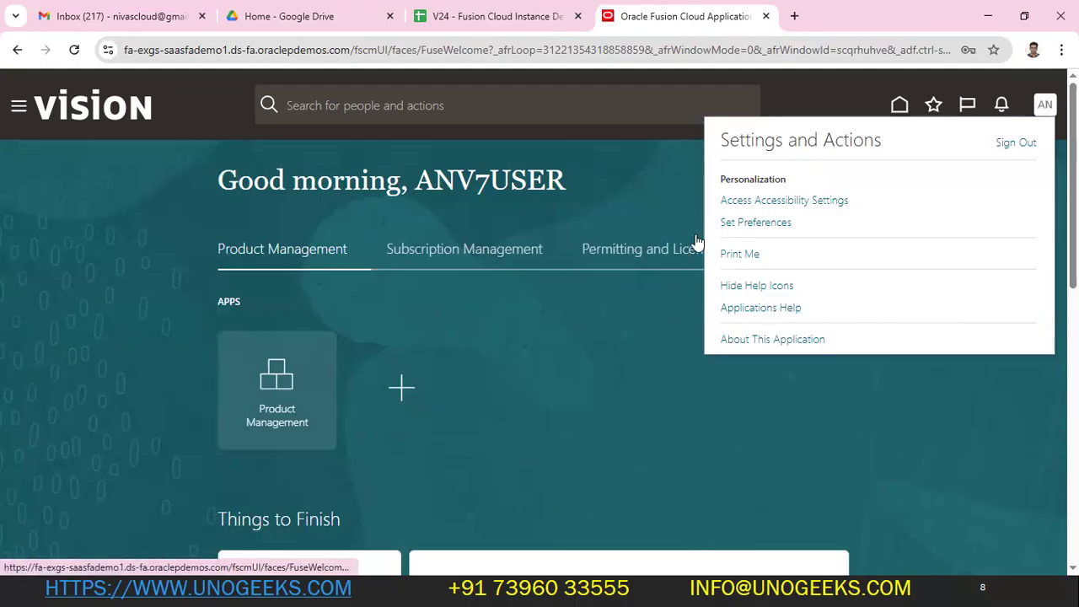
{"action": "left_click", "coordinate": [25, 106]}
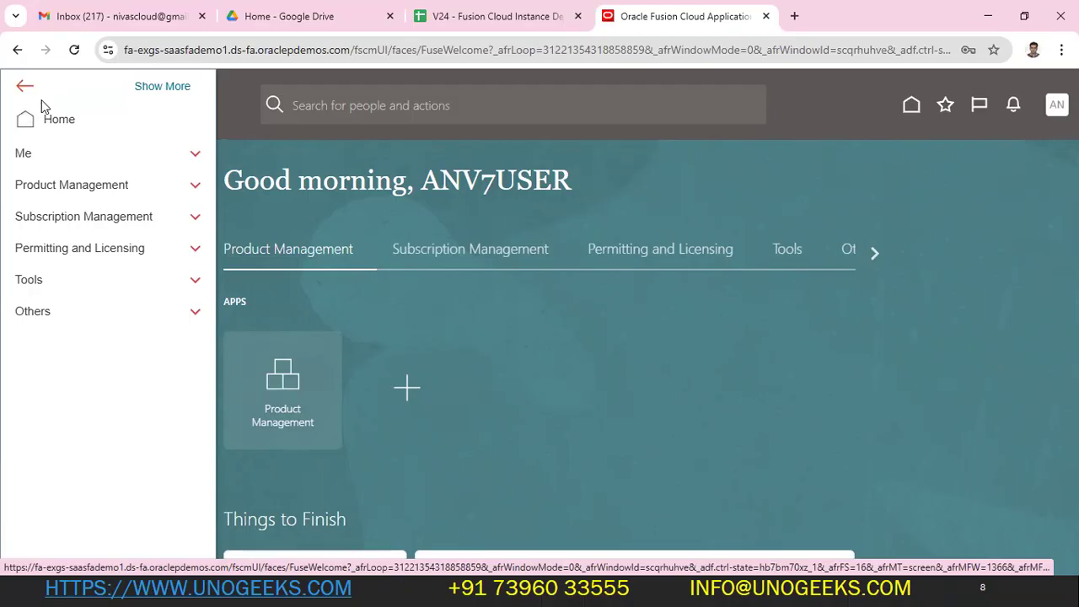
{"action": "left_click", "coordinate": [912, 106]}
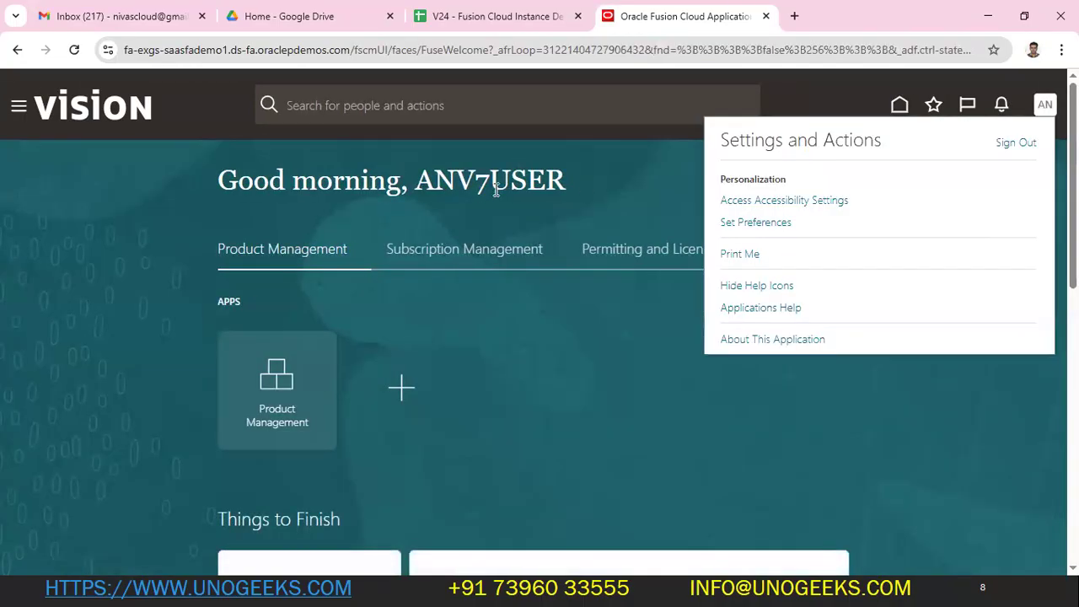
{"action": "left_click", "coordinate": [496, 190]}
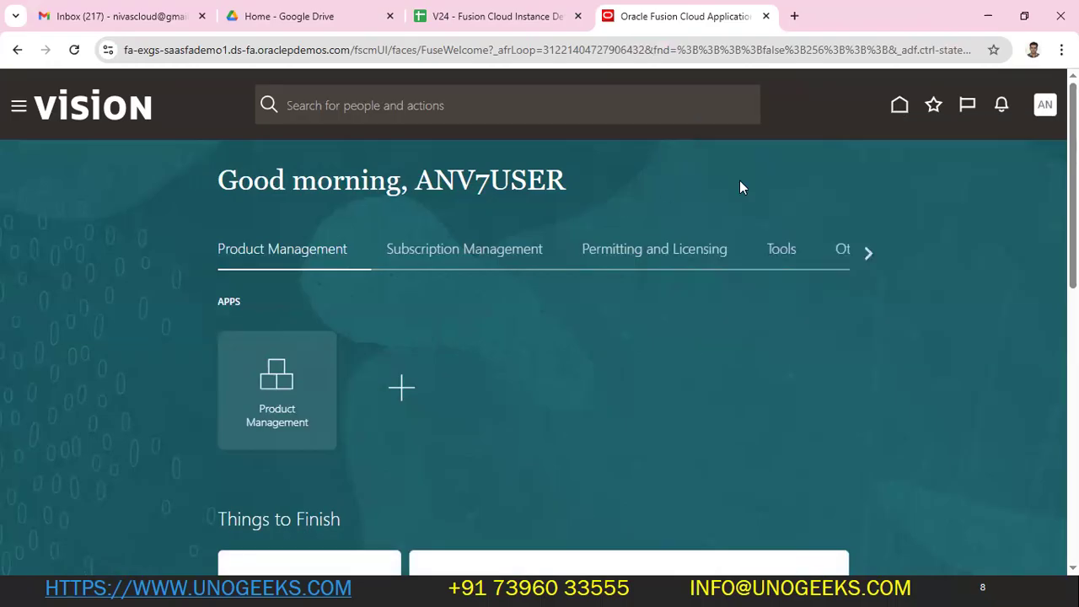
- Check the Tools group in the navigator again, then sign ANV7USER out
{"action": "left_click", "coordinate": [18, 107]}
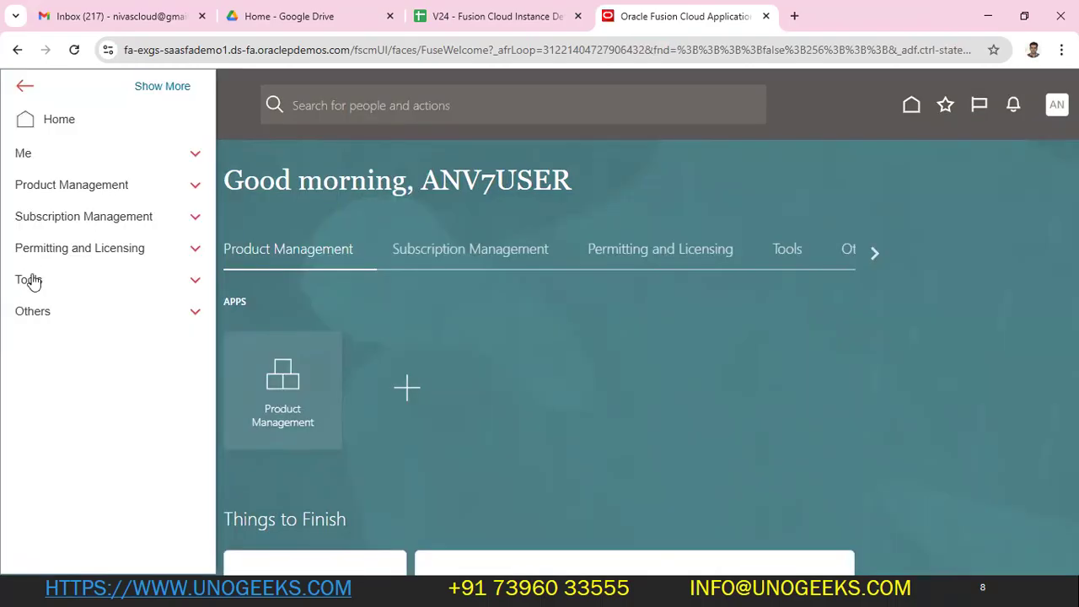
{"action": "left_click", "coordinate": [32, 282]}
{"action": "left_click", "coordinate": [989, 174]}
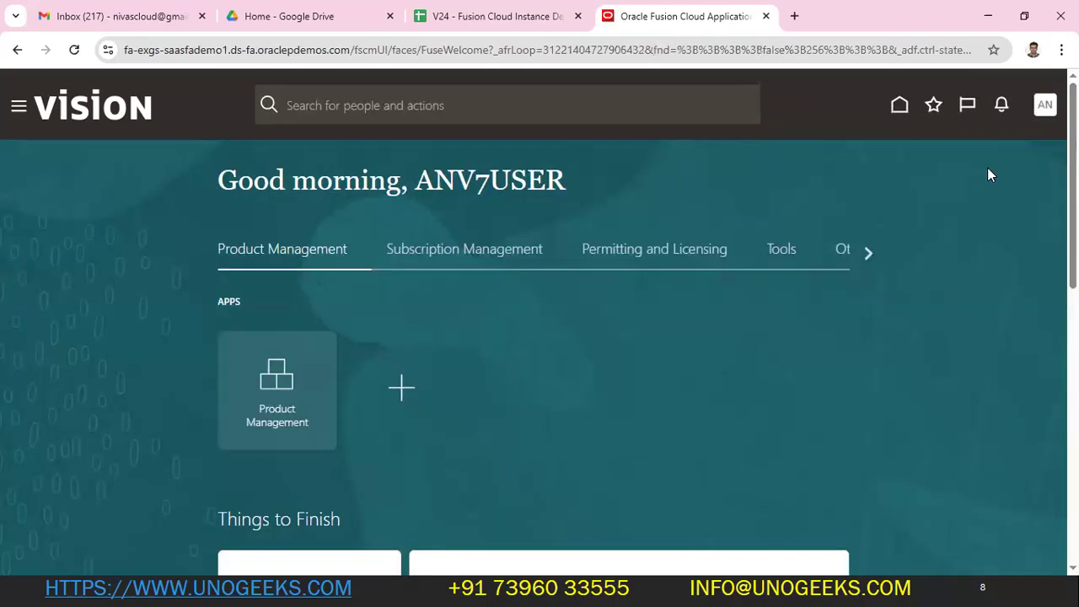
{"action": "left_click", "coordinate": [1044, 107]}
{"action": "left_click", "coordinate": [1016, 142]}
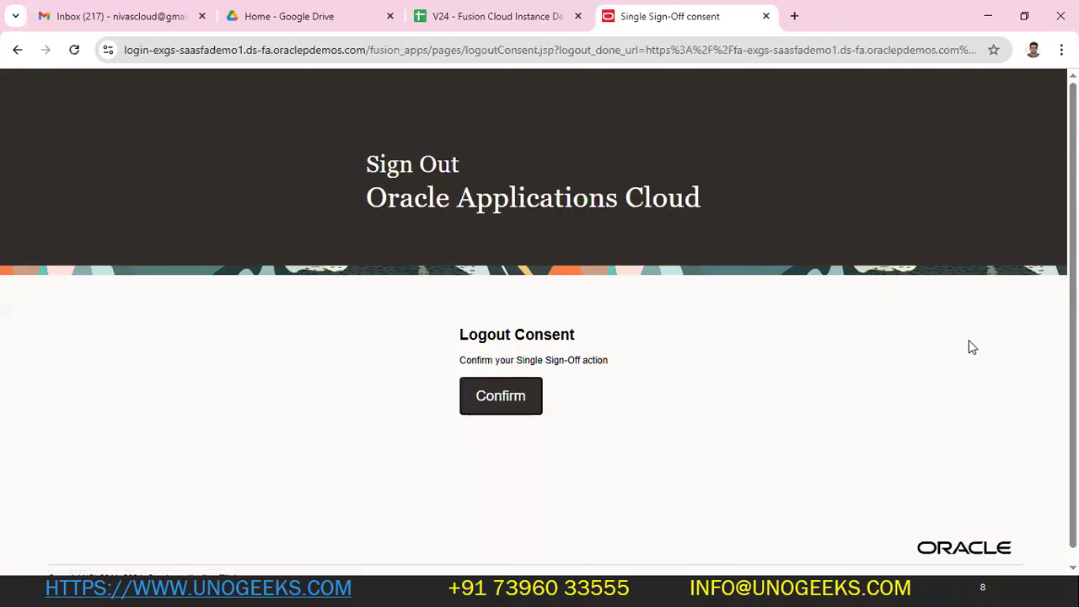
- Confirm the logout and enter fin_impl from the workbook as the User ID
{"action": "key", "text": "alt+Tab"}
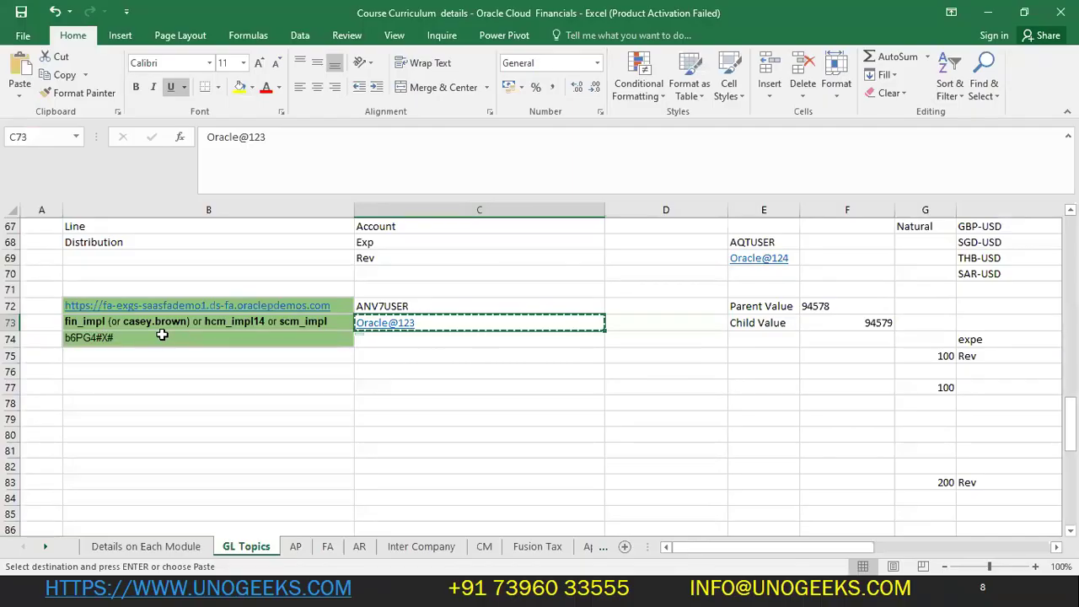
{"action": "key", "text": "Left"}
{"action": "double_click", "coordinate": [241, 143]}
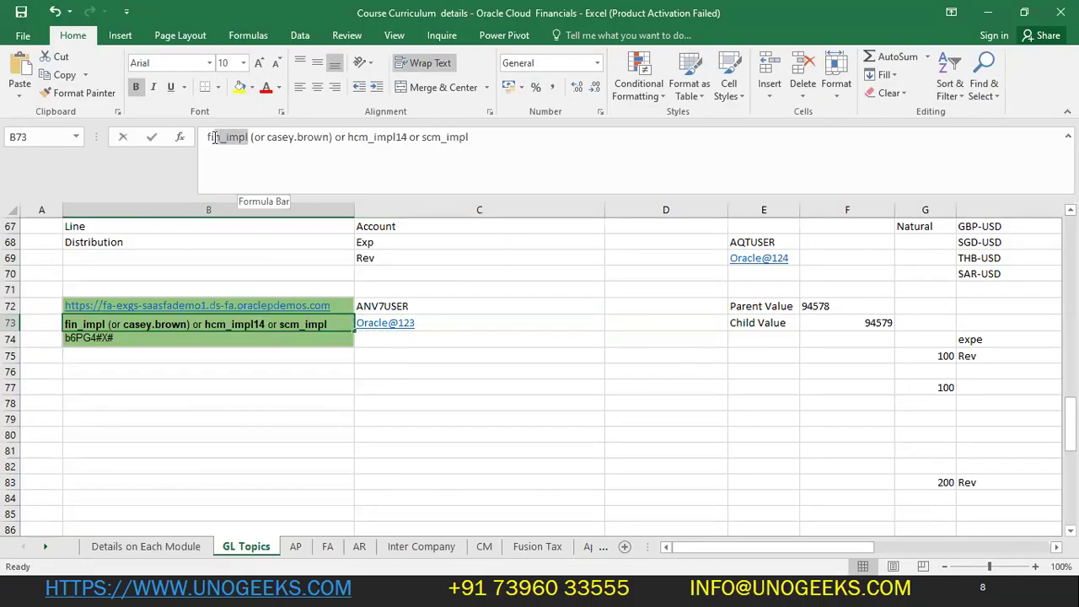
{"action": "key", "text": "alt+Tab"}
{"action": "key", "text": "Return"}
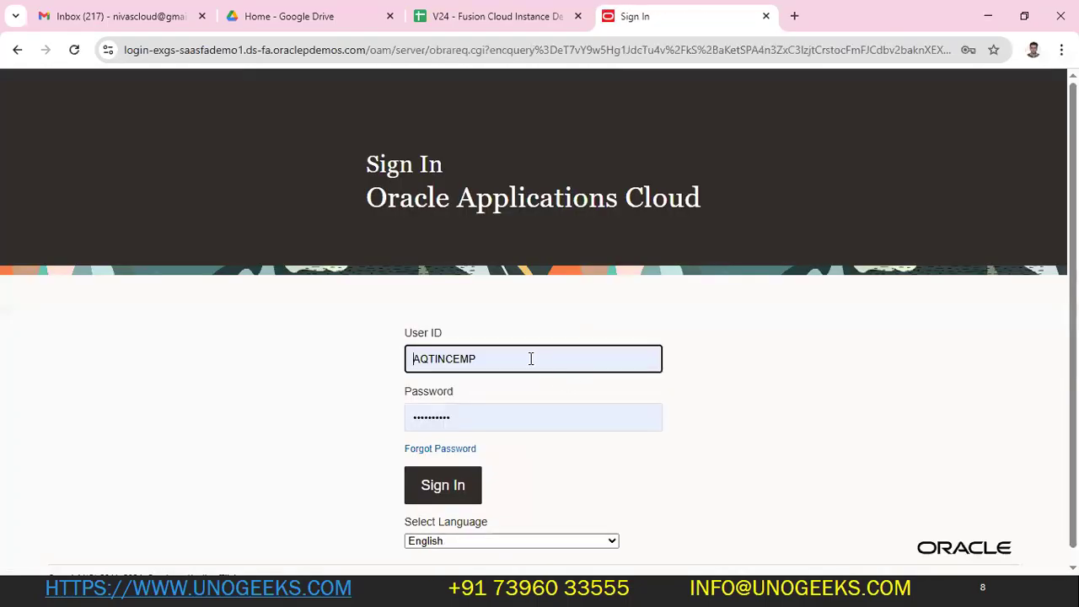
{"action": "double_click", "coordinate": [530, 359]}
{"action": "key", "text": "ctrl+v"}
{"action": "key", "text": "Tab"}
- Paste fin_impl's stored password from the workbook and sign in
{"action": "key", "text": "alt+Tab"}
{"action": "left_click", "coordinate": [87, 341]}
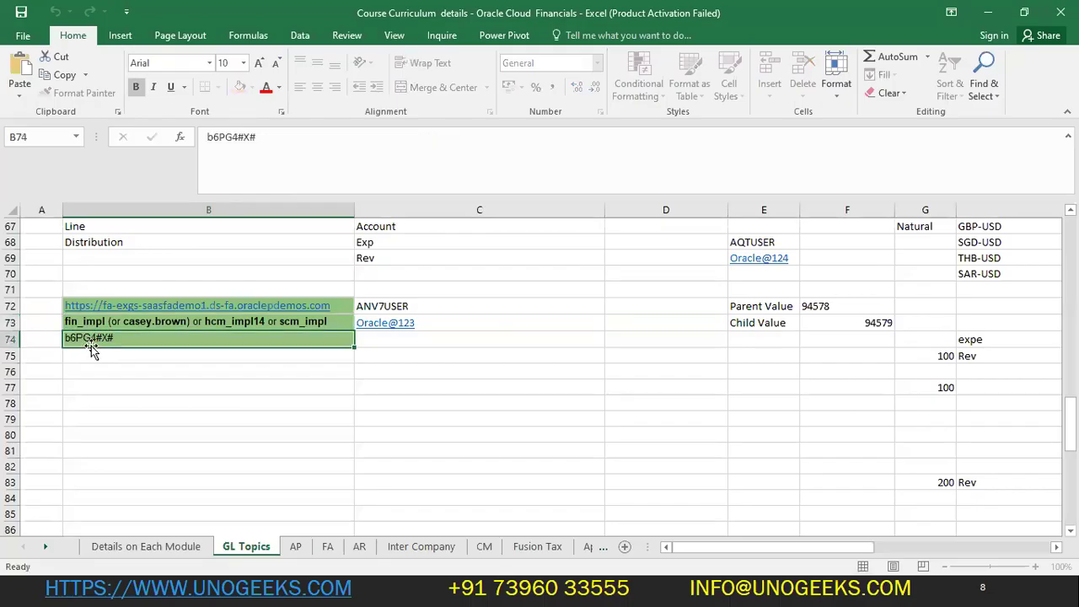
{"action": "key", "text": "ctrl+c"}
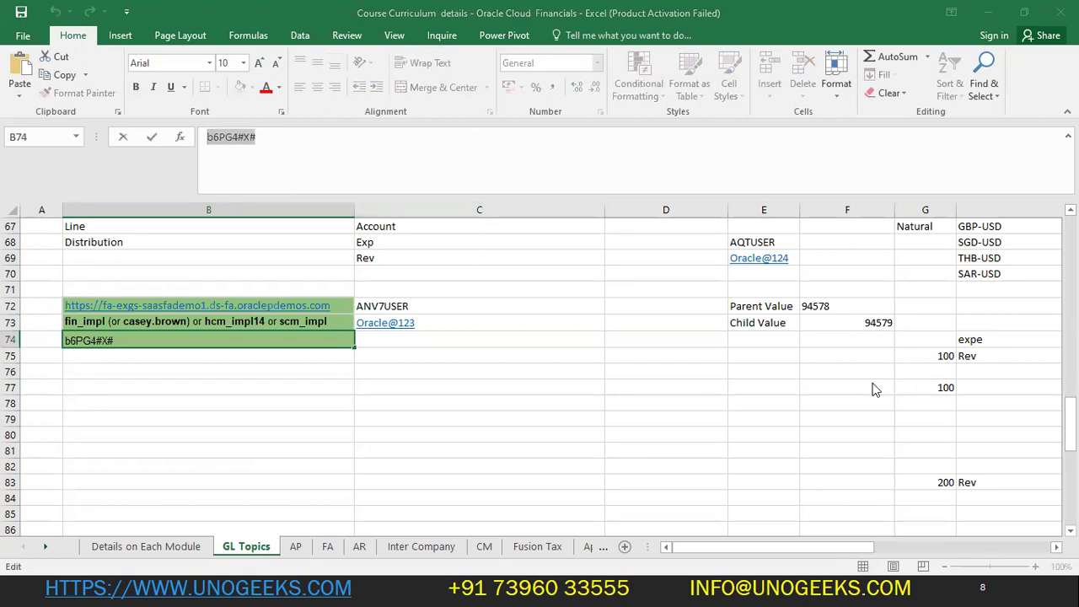
{"action": "key", "text": "alt+Tab"}
{"action": "key", "text": "ctrl+v"}
{"action": "left_click", "coordinate": [473, 488]}
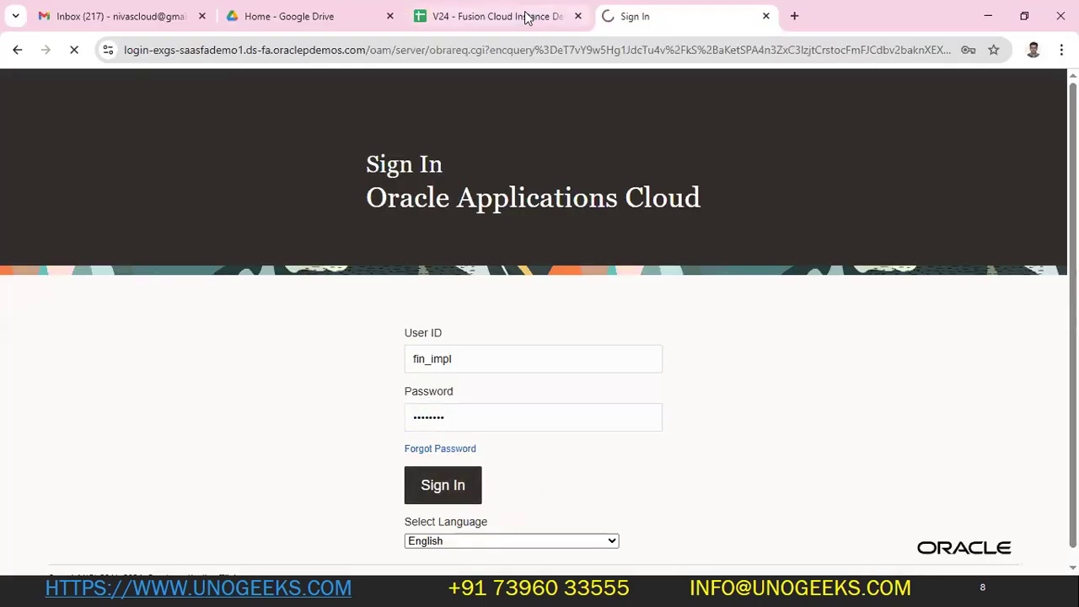
{"action": "left_click", "coordinate": [526, 16]}
{"action": "left_click", "coordinate": [667, 16]}
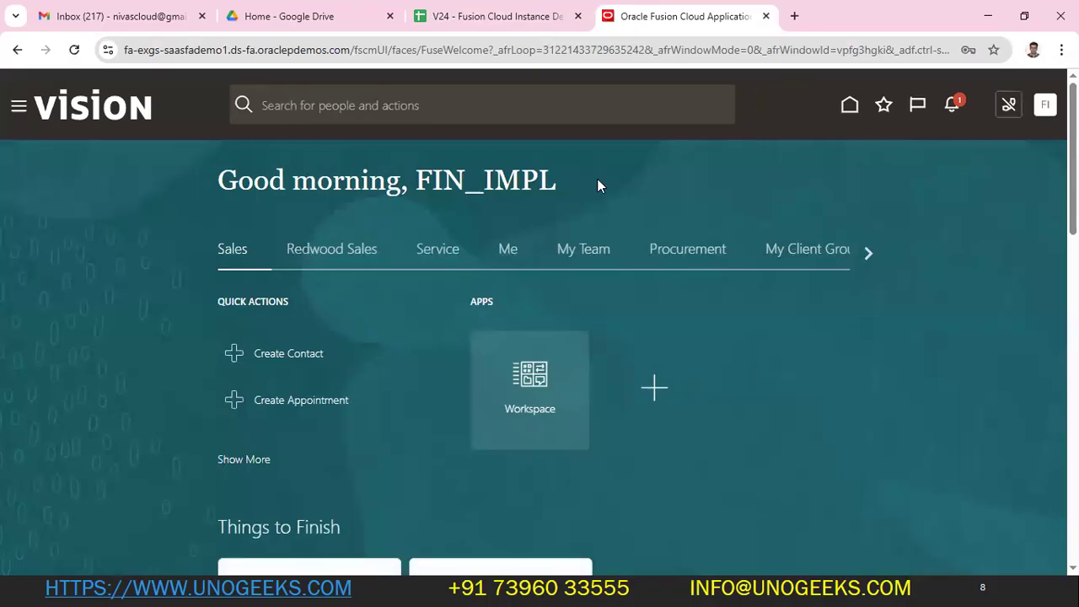
- Open the Security Console from the navigator's Tools group, dismissing the warning
{"action": "left_click", "coordinate": [19, 105]}
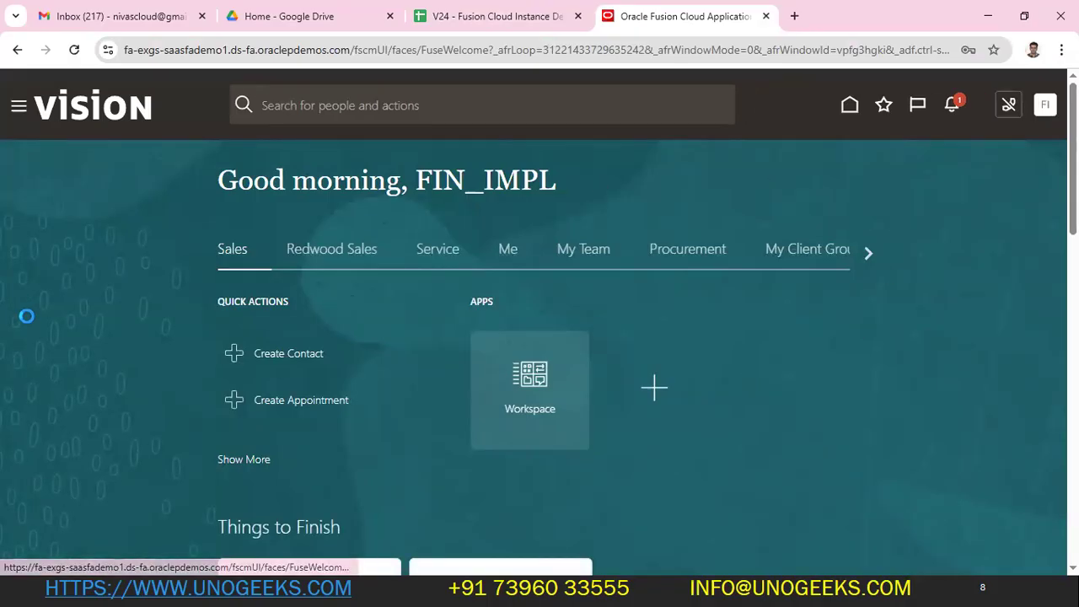
{"action": "scroll", "coordinate": [59, 316], "scroll_direction": "down", "scroll_amount": 10}
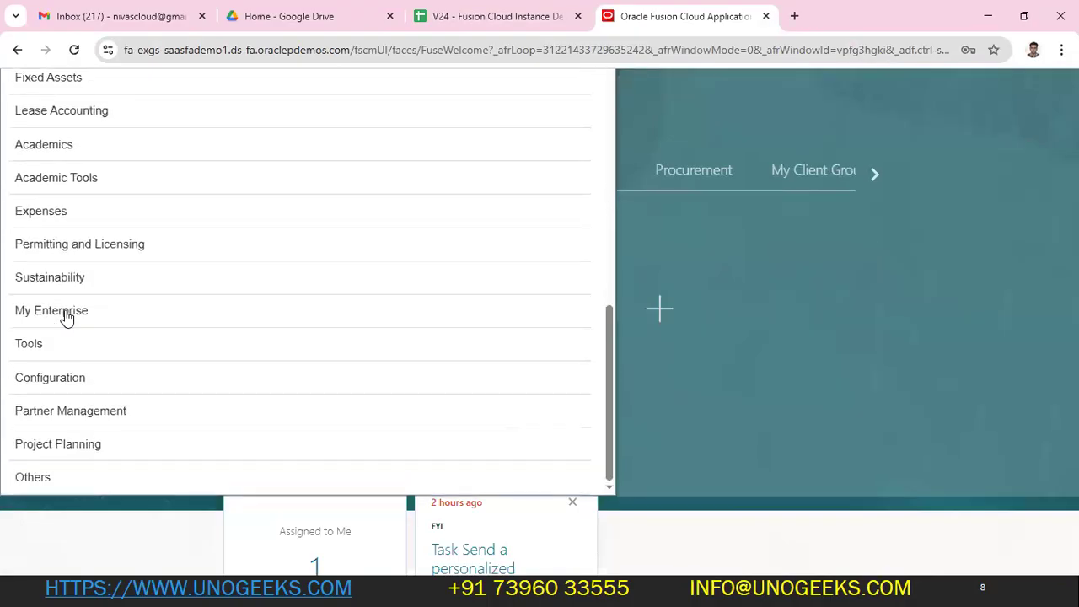
{"action": "left_click", "coordinate": [23, 346]}
{"action": "scroll", "coordinate": [242, 422], "scroll_direction": "down", "scroll_amount": 3}
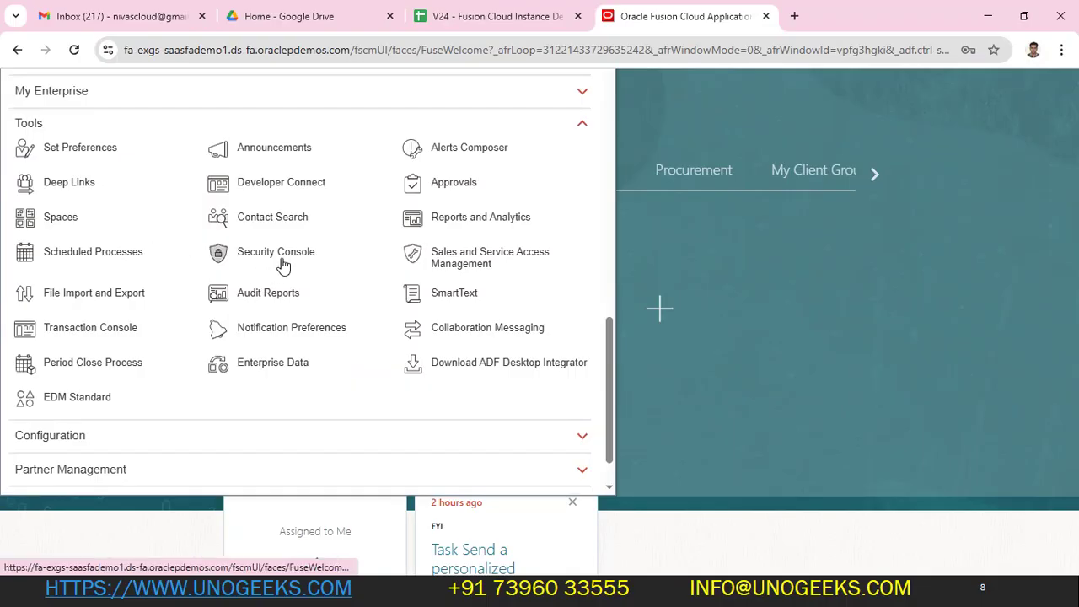
{"action": "left_click", "coordinate": [447, 310]}
{"action": "key", "text": "ctrl+c"}
{"action": "key", "text": "alt+Tab"}
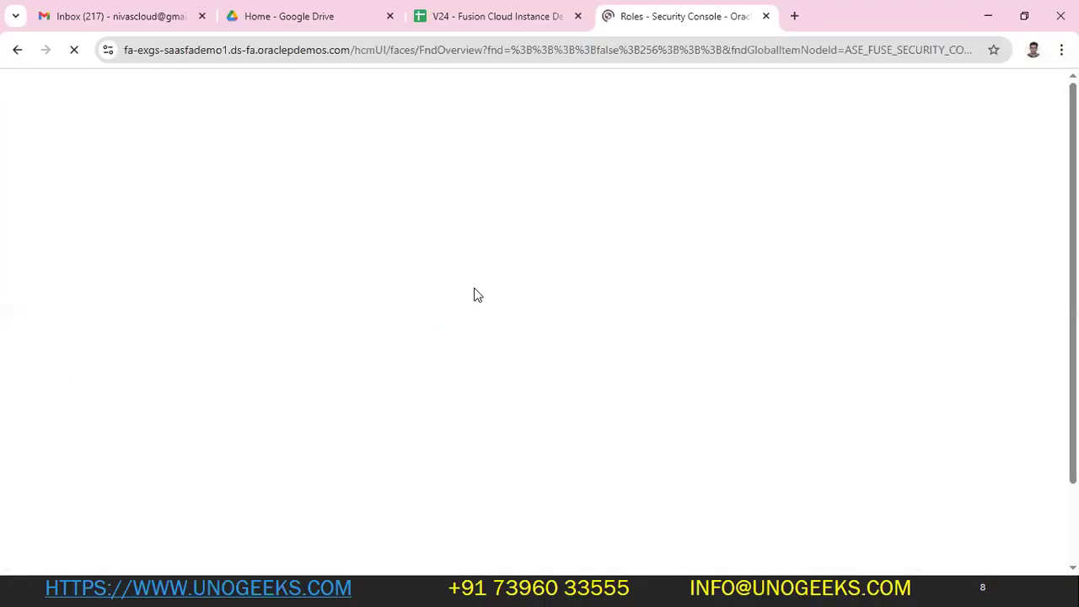
{"action": "left_click", "coordinate": [817, 221]}
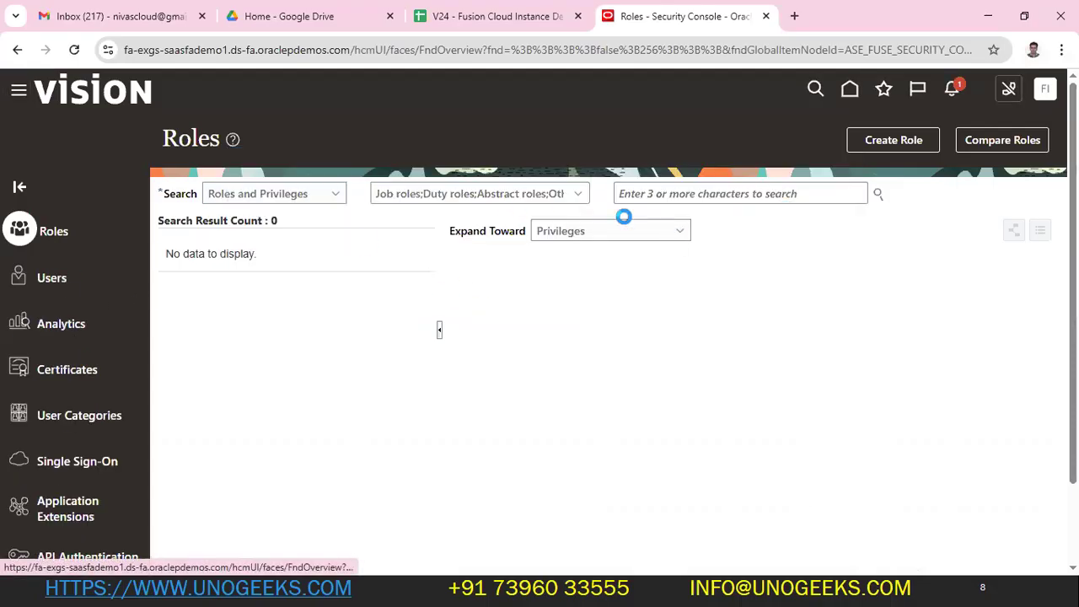
- Search Users for ANV7USER and open its account for editing
{"action": "left_click", "coordinate": [673, 194]}
{"action": "key", "text": "ctrl+v"}
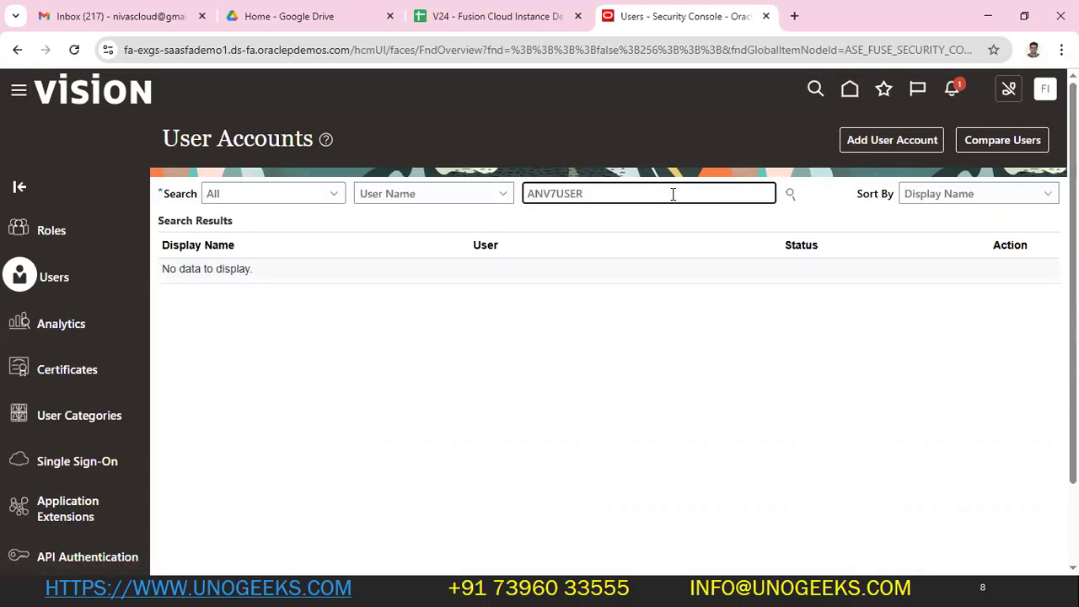
{"action": "key", "text": "super"}
{"action": "key", "text": "super"}
{"action": "key", "text": "Return"}
{"action": "left_click", "coordinate": [192, 289]}
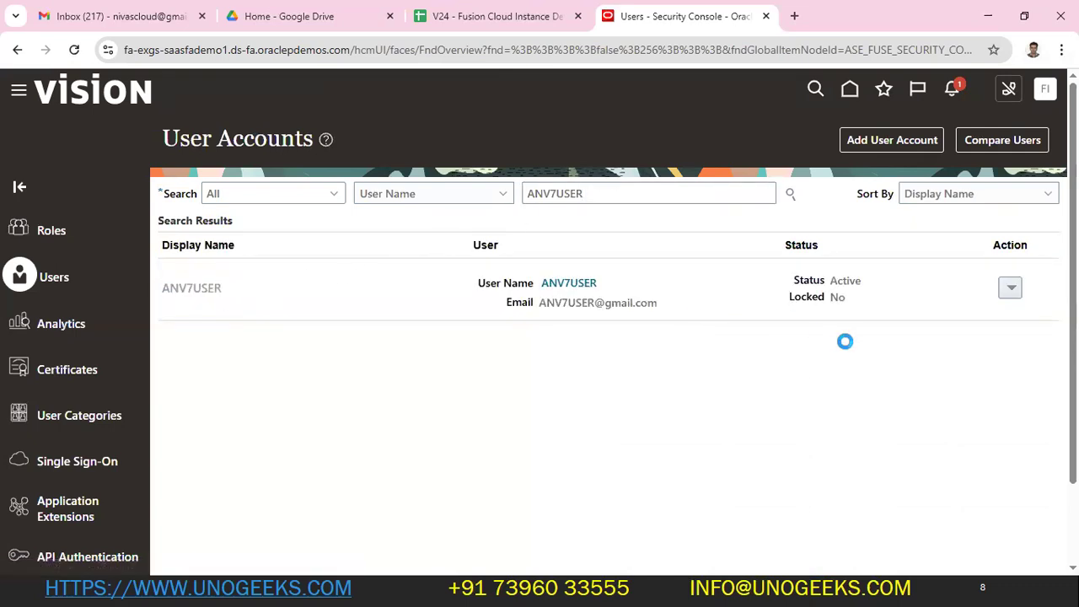
{"action": "left_click", "coordinate": [887, 145]}
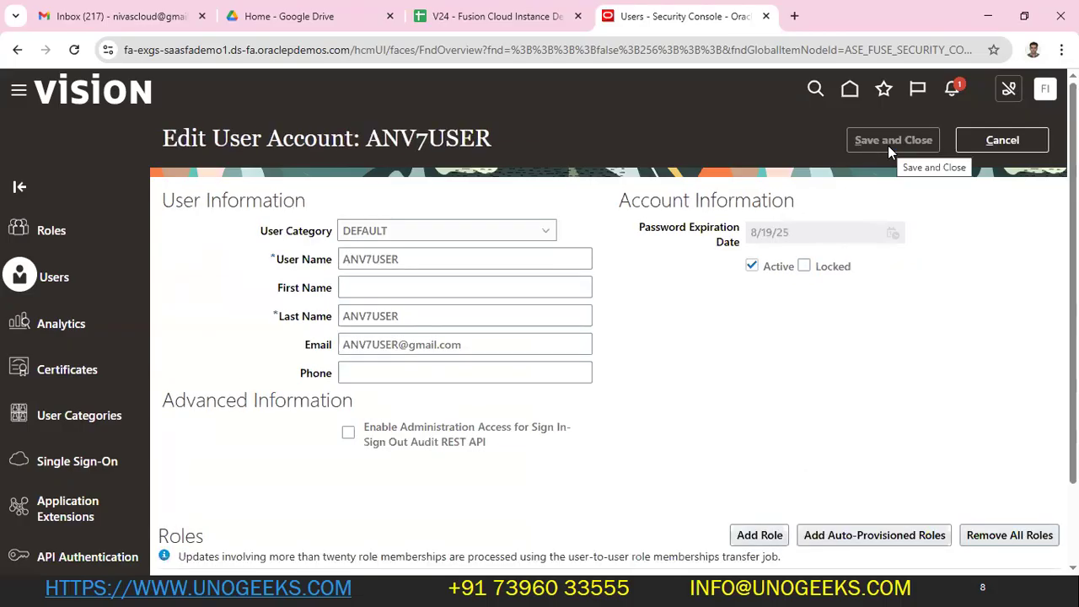
- Add a role to ANV7USER, searching the role list for 'Application Implem'
{"action": "scroll", "coordinate": [852, 337], "scroll_direction": "down", "scroll_amount": 2}
{"action": "left_click", "coordinate": [754, 437]}
{"action": "left_click", "coordinate": [518, 173]}
{"action": "type", "text": "Applic"}
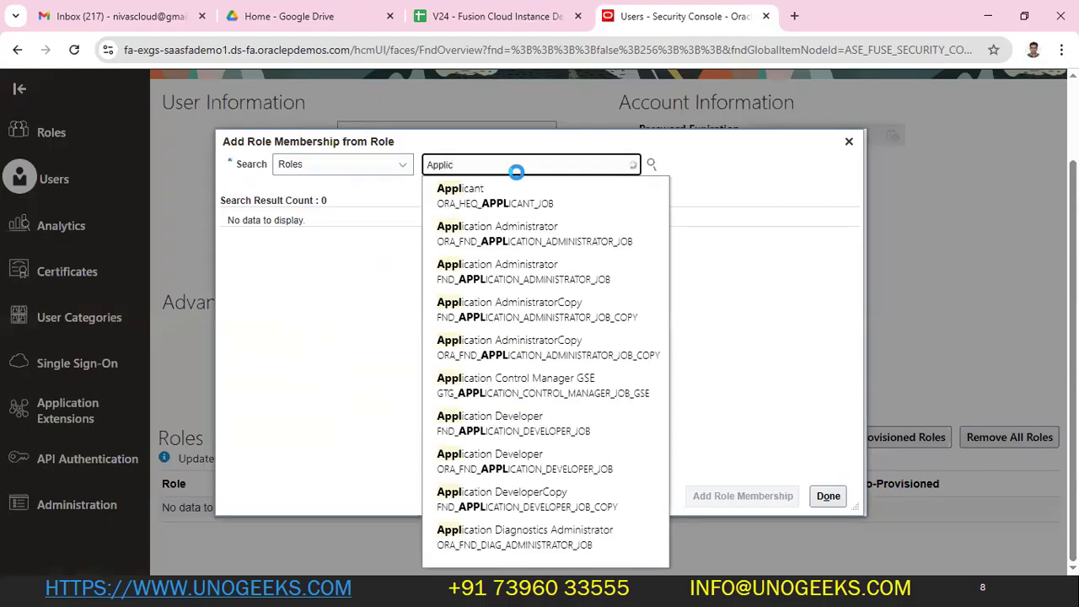
{"action": "type", "text": "at"}
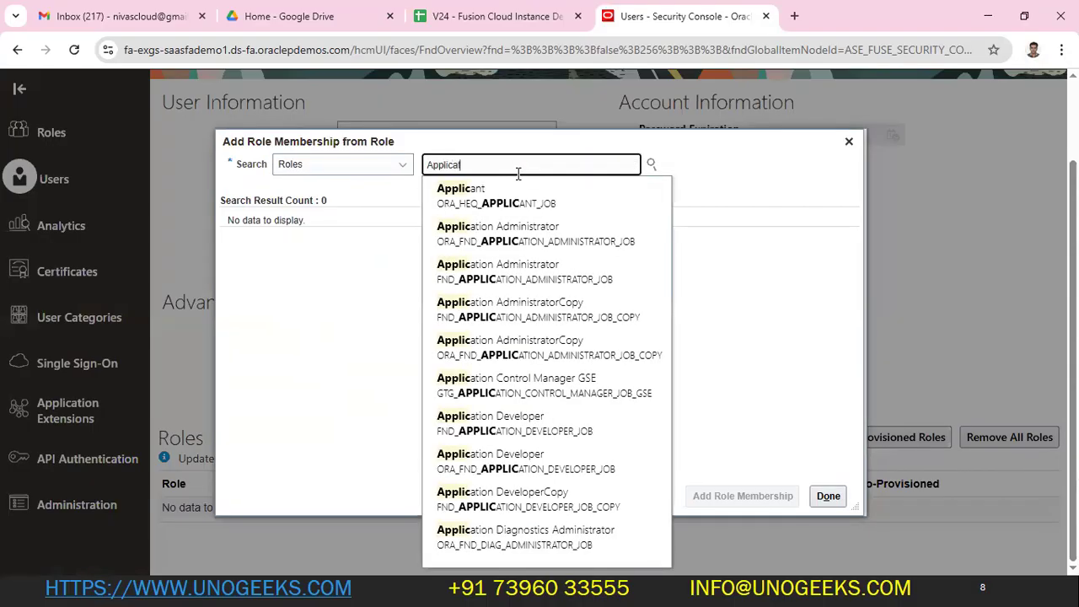
{"action": "type", "text": "ion Imp"}
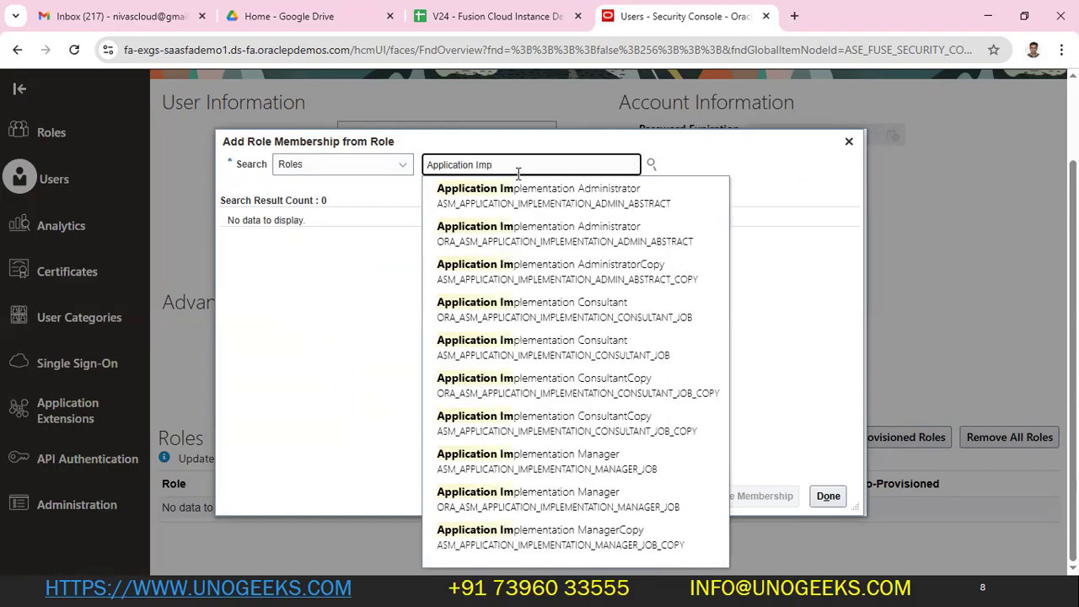
{"action": "type", "text": "le"}
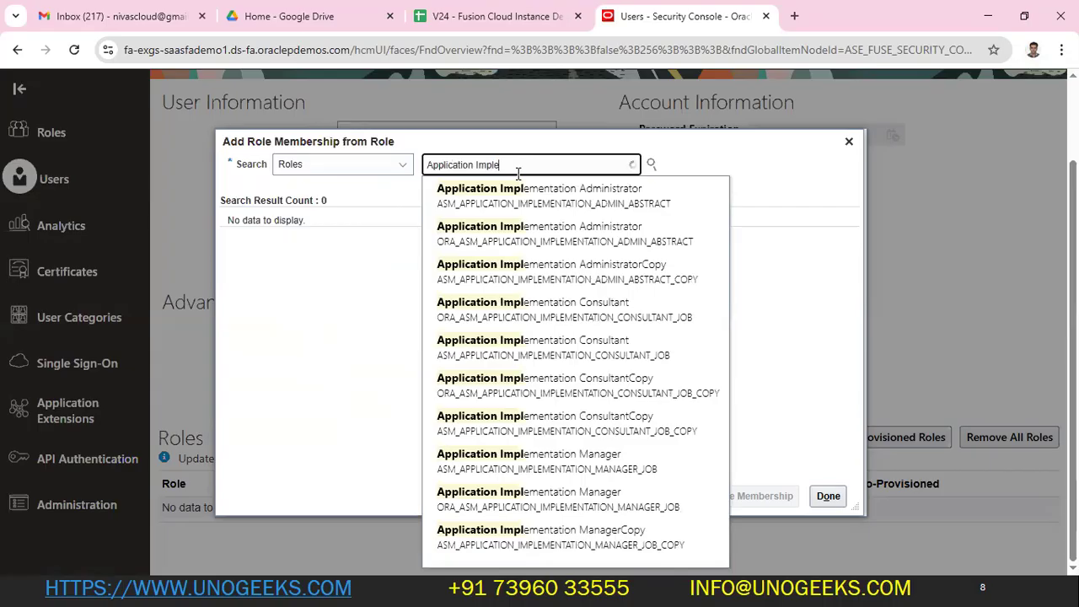
{"action": "type", "text": "m"}
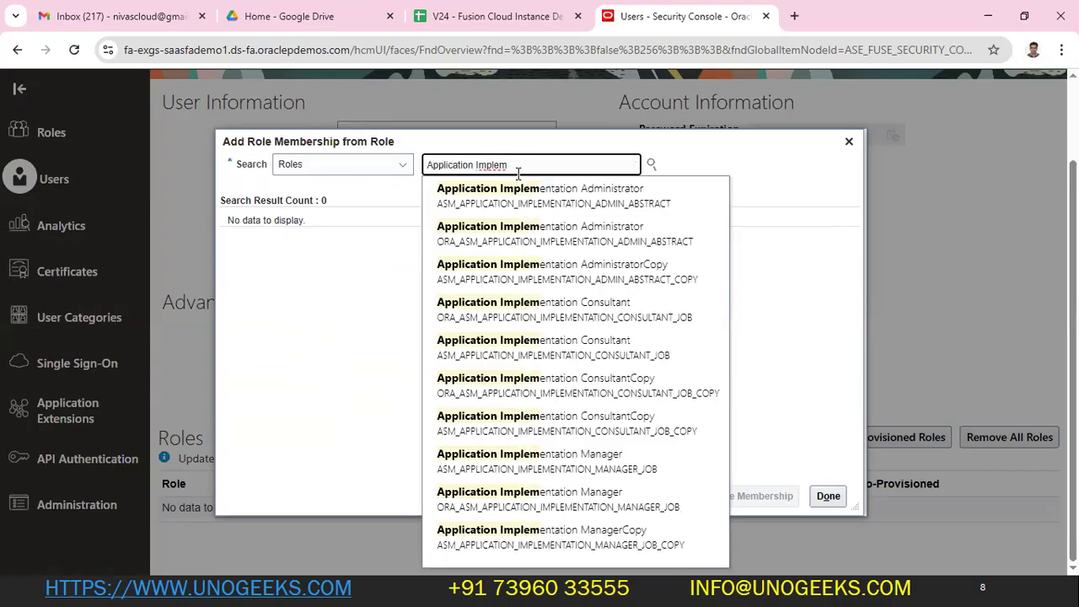
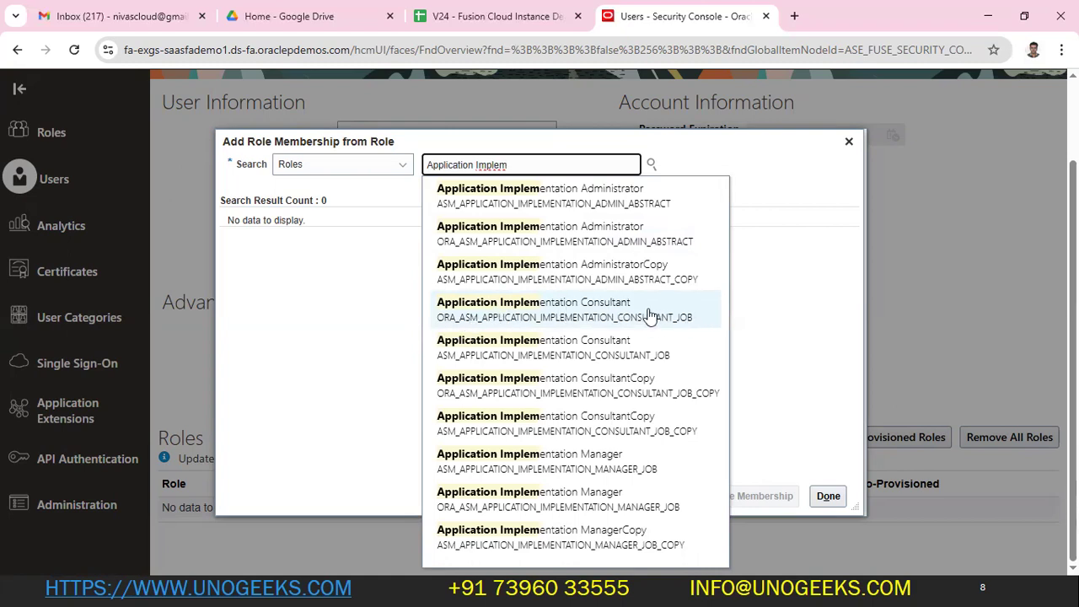
- Add the Application Implementation Consultant role to ANV7USER, check its row, and start another role search
{"action": "left_click", "coordinate": [458, 318]}
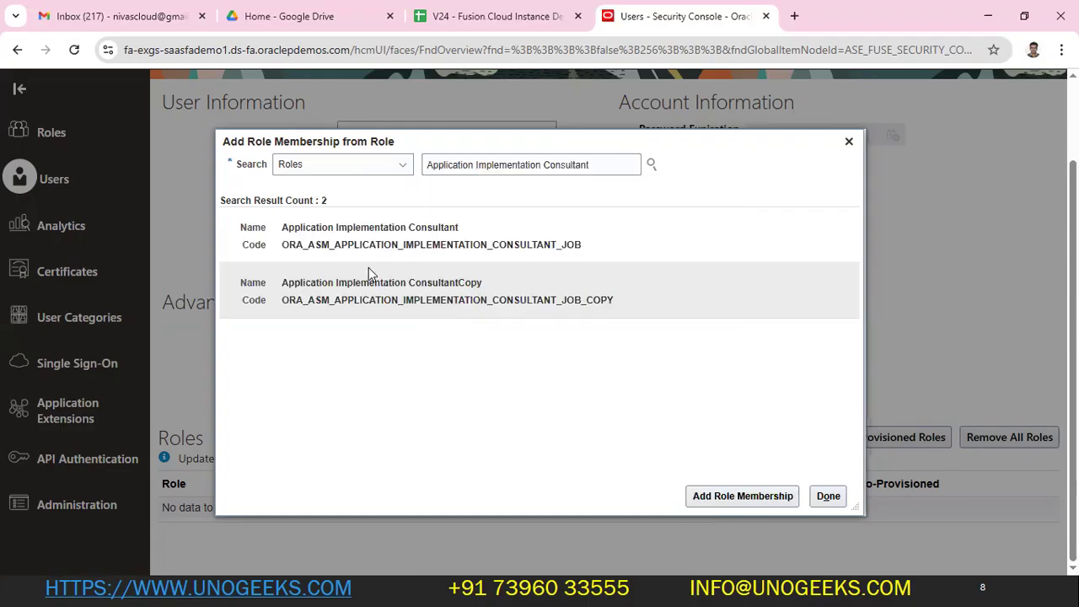
{"action": "left_click", "coordinate": [351, 244]}
{"action": "left_click", "coordinate": [725, 496]}
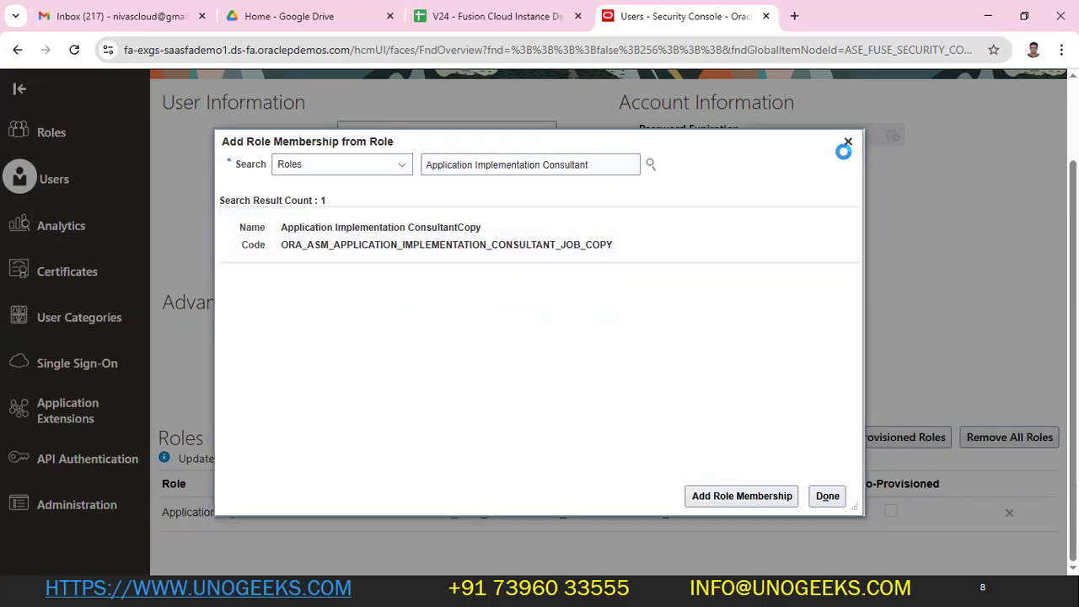
{"action": "left_click", "coordinate": [847, 143]}
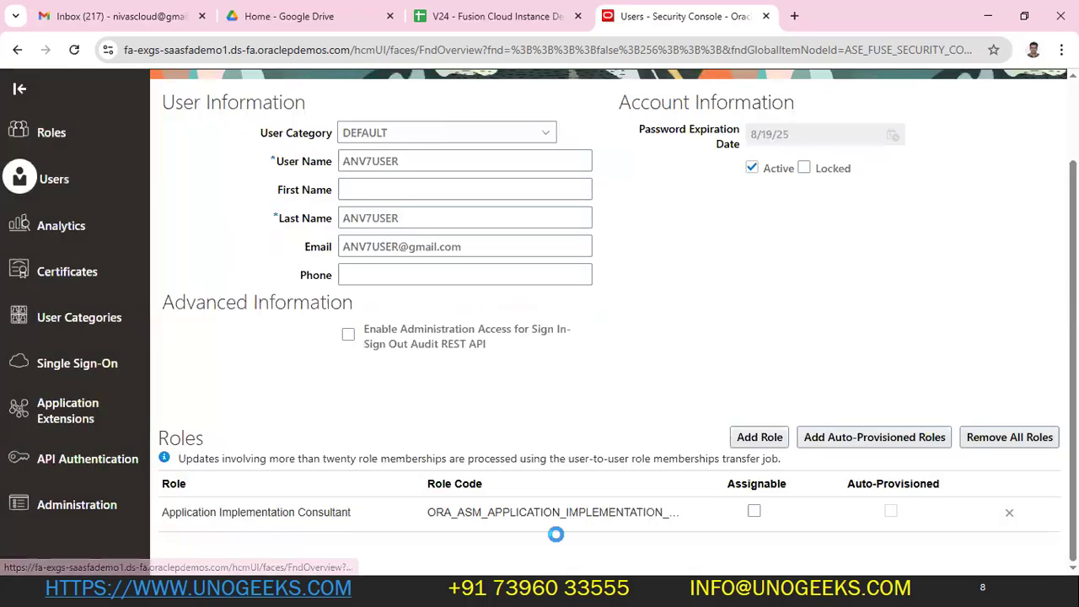
{"action": "left_click", "coordinate": [713, 509]}
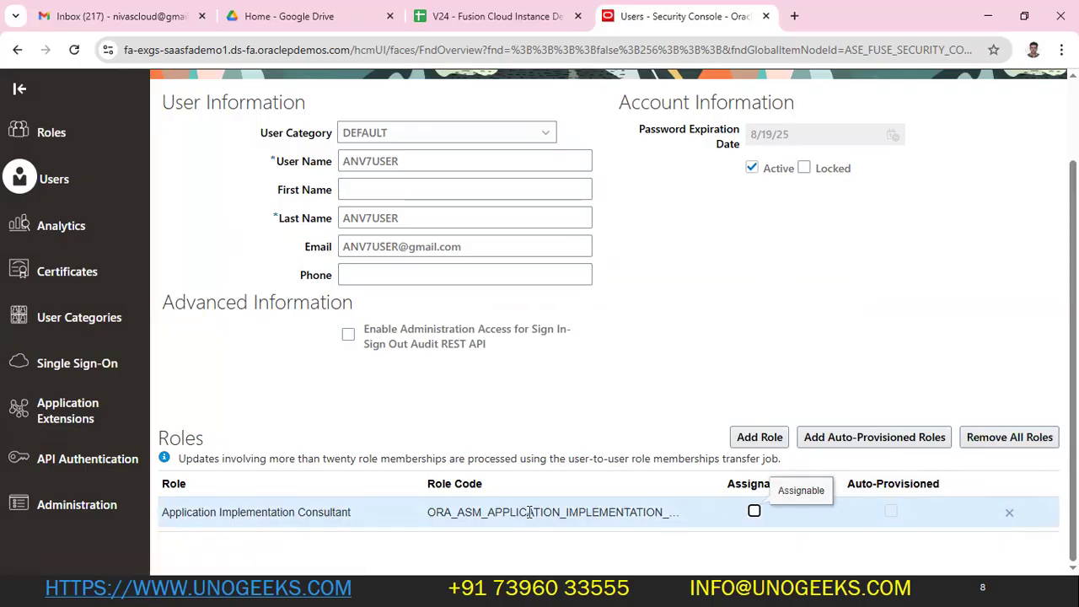
{"action": "left_click", "coordinate": [766, 438]}
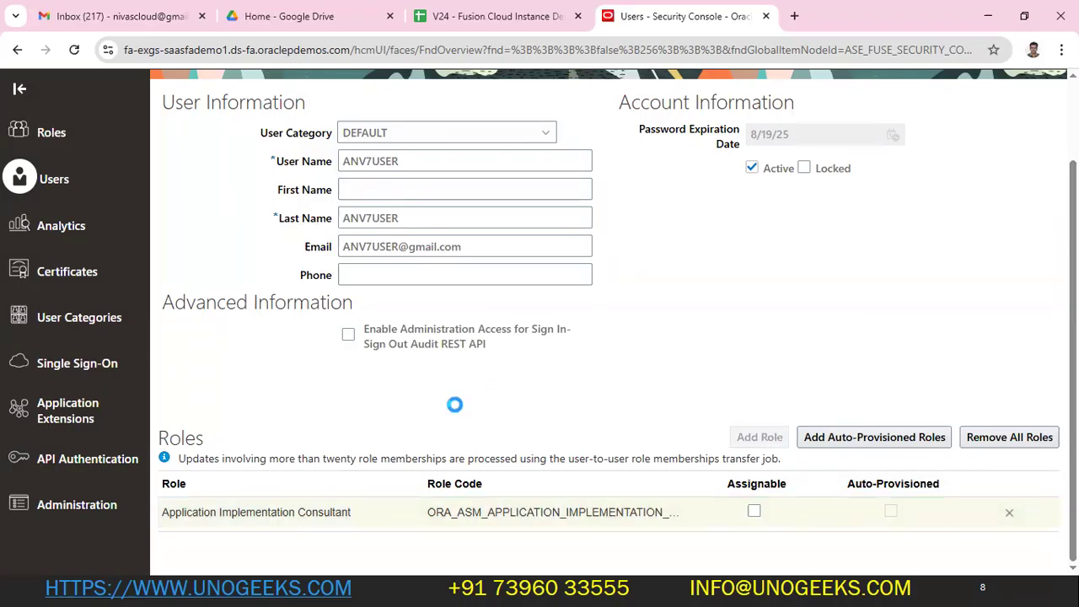
- Search 'IT Security' and add the IT Security Manager role
{"action": "left_click", "coordinate": [515, 165]}
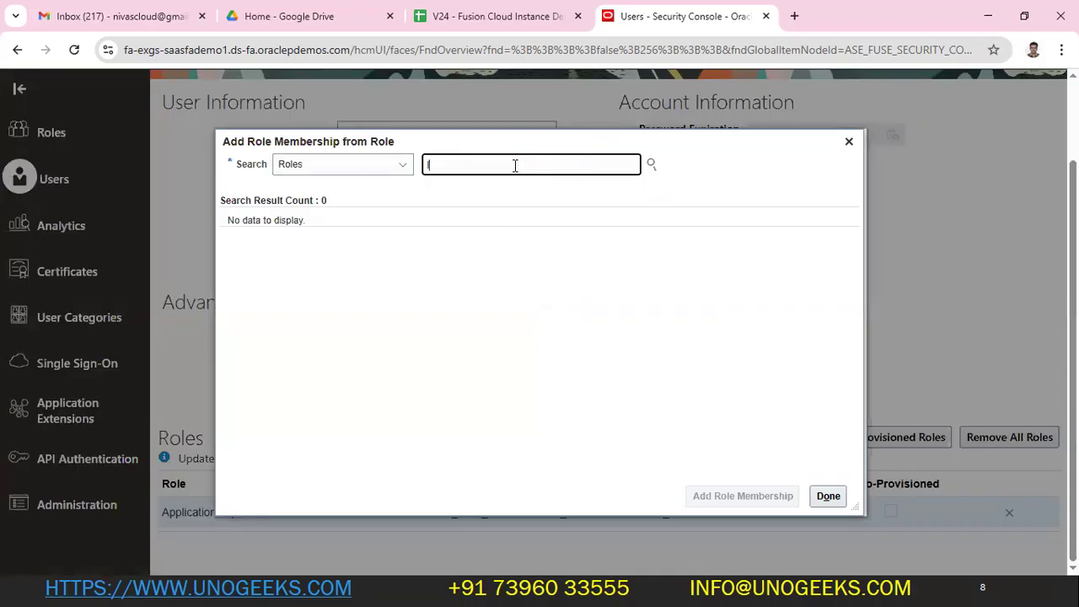
{"action": "type", "text": "IT Security"}
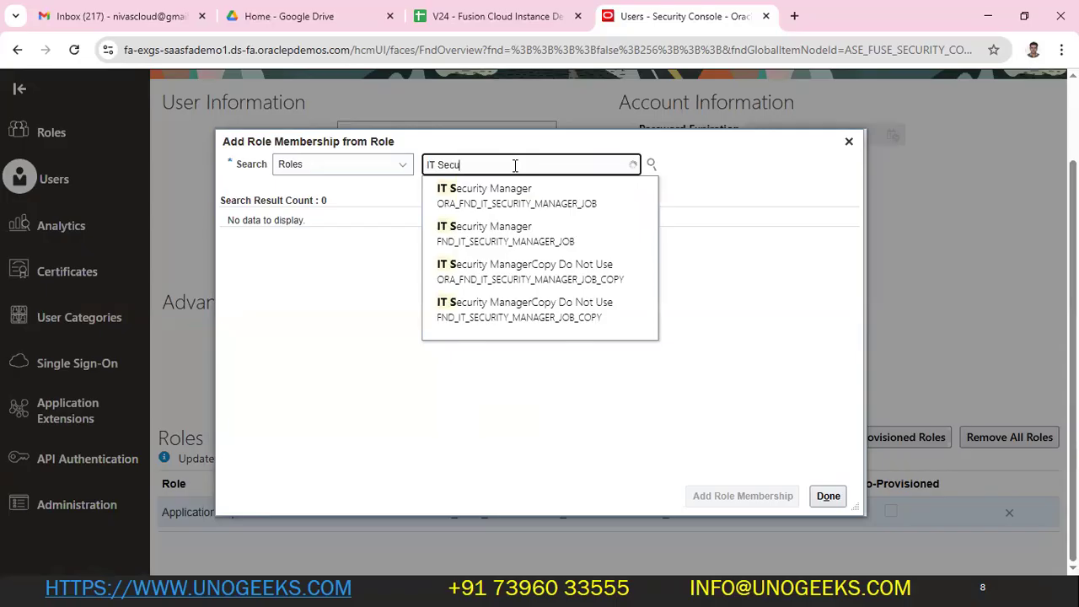
{"action": "left_click", "coordinate": [491, 202]}
{"action": "left_click", "coordinate": [735, 499]}
- Add the Employee role, review the three roles, and switch to Excel
{"action": "key", "text": "ctrl+a"}
{"action": "type", "text": "Employe"}
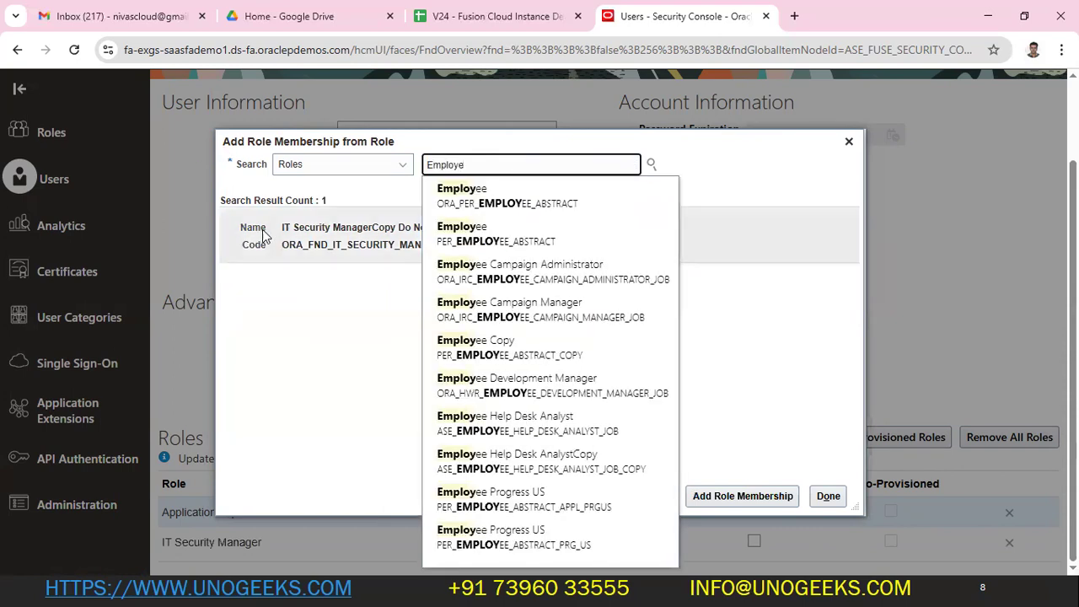
{"action": "left_click", "coordinate": [466, 191]}
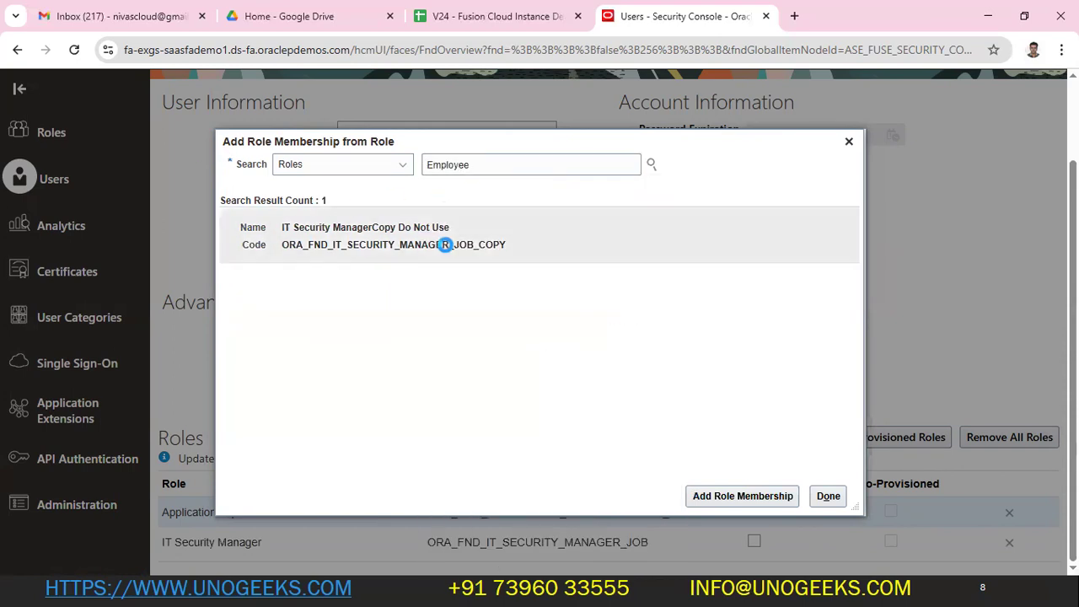
{"action": "left_click", "coordinate": [458, 203]}
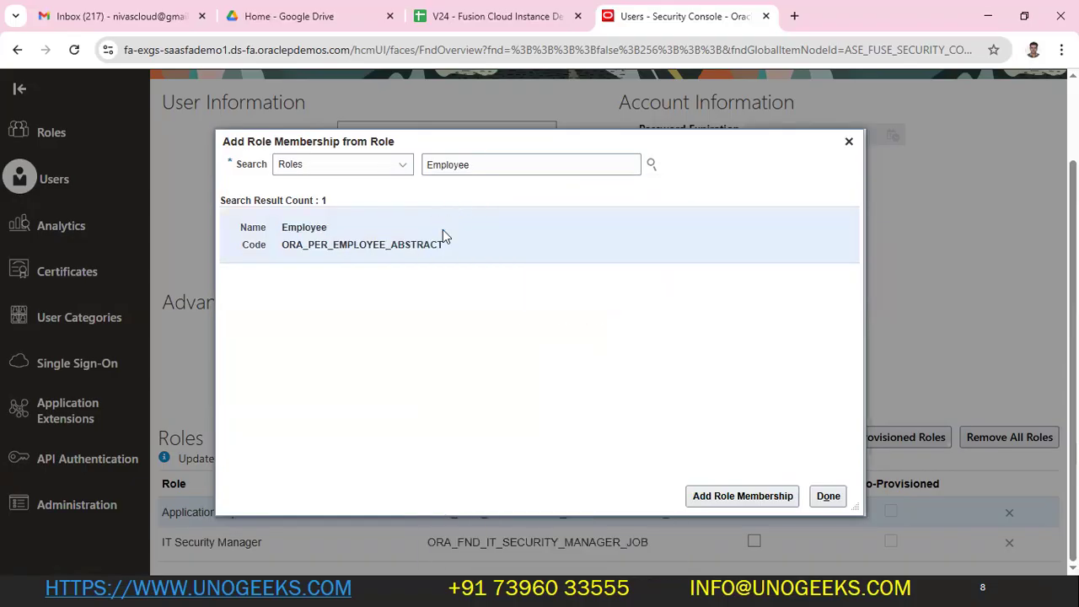
{"action": "left_click", "coordinate": [749, 500]}
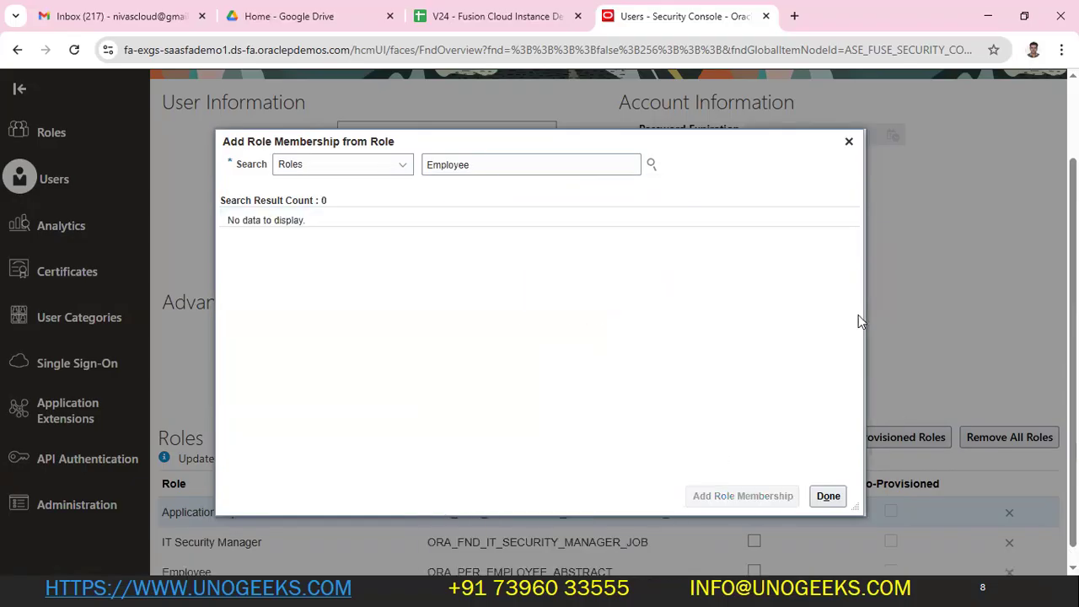
{"action": "left_click", "coordinate": [849, 142]}
{"action": "scroll", "coordinate": [428, 478], "scroll_direction": "down", "scroll_amount": 2}
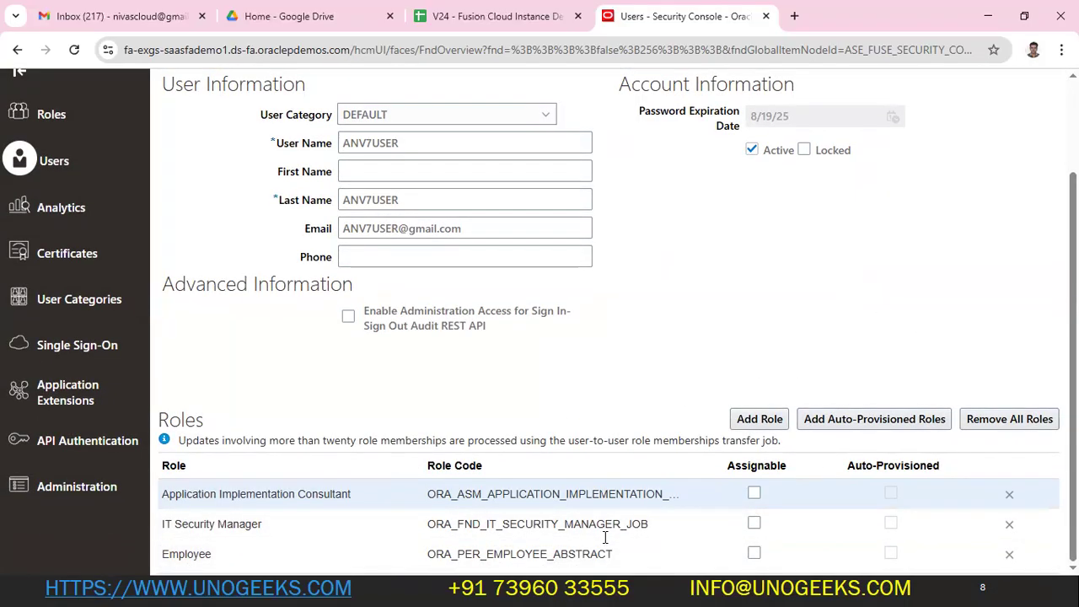
{"action": "key", "text": "alt+Tab"}
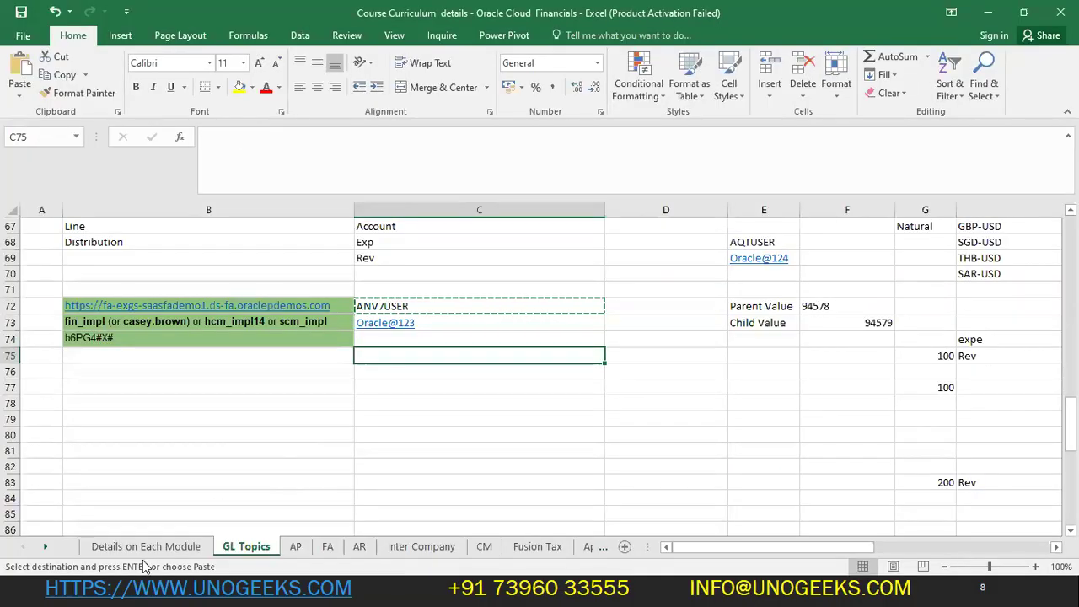
- Go to the Details on Each Module sheet, entering 'w' in B48, and scroll up to the role lines
{"action": "left_click", "coordinate": [145, 546]}
{"action": "scroll", "coordinate": [209, 470], "scroll_direction": "up", "scroll_amount": 3}
{"action": "scroll", "coordinate": [209, 471], "scroll_direction": "down", "scroll_amount": 3}
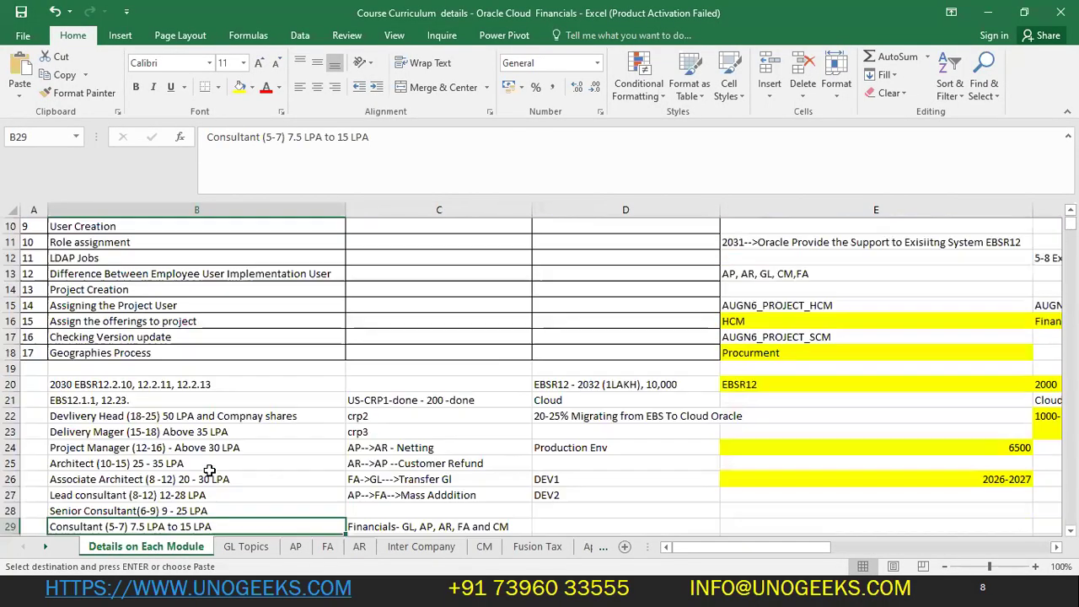
{"action": "scroll", "coordinate": [209, 470], "scroll_direction": "down", "scroll_amount": 8}
{"action": "left_click", "coordinate": [209, 473]}
{"action": "left_click", "coordinate": [210, 447]}
{"action": "type", "text": "w"}
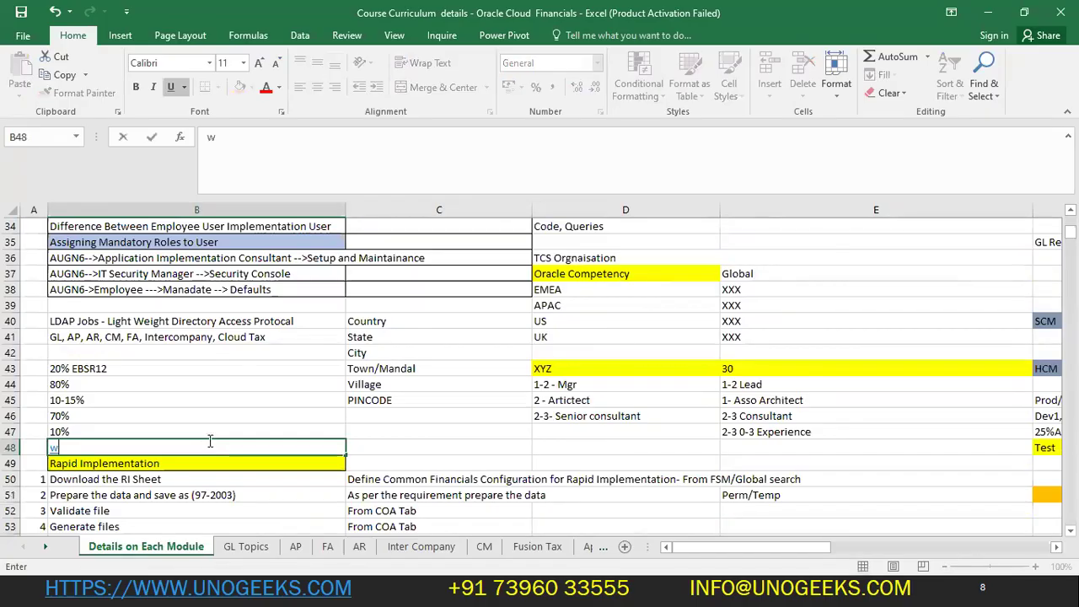
{"action": "left_click", "coordinate": [212, 416]}
{"action": "scroll", "coordinate": [195, 421], "scroll_direction": "up", "scroll_amount": 1}
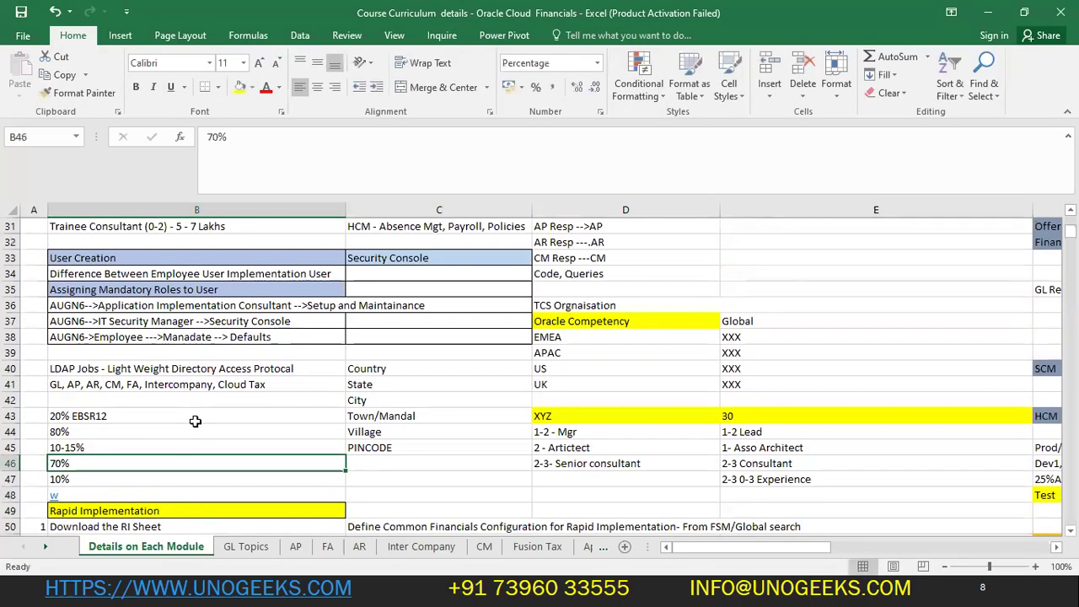
{"action": "scroll", "coordinate": [194, 420], "scroll_direction": "up", "scroll_amount": 1}
{"action": "scroll", "coordinate": [195, 420], "scroll_direction": "up", "scroll_amount": 1}
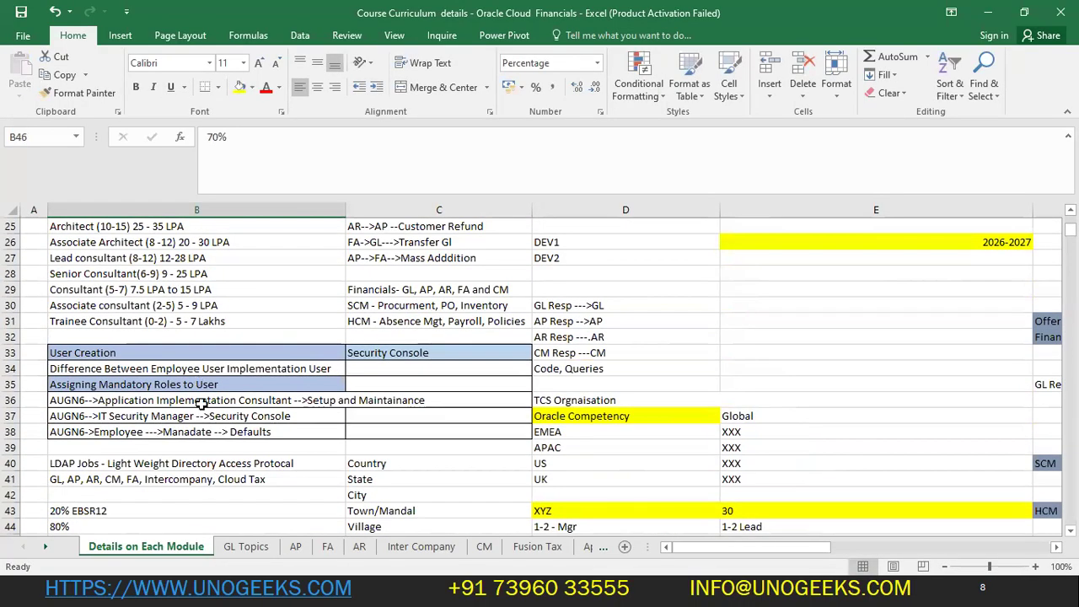
- Replace the AUGN6 prefix in B36 with ANV7USER, fixing typos along the way
{"action": "left_click", "coordinate": [206, 404]}
{"action": "left_click_drag", "start_coordinate": [242, 137], "coordinate": [212, 138]}
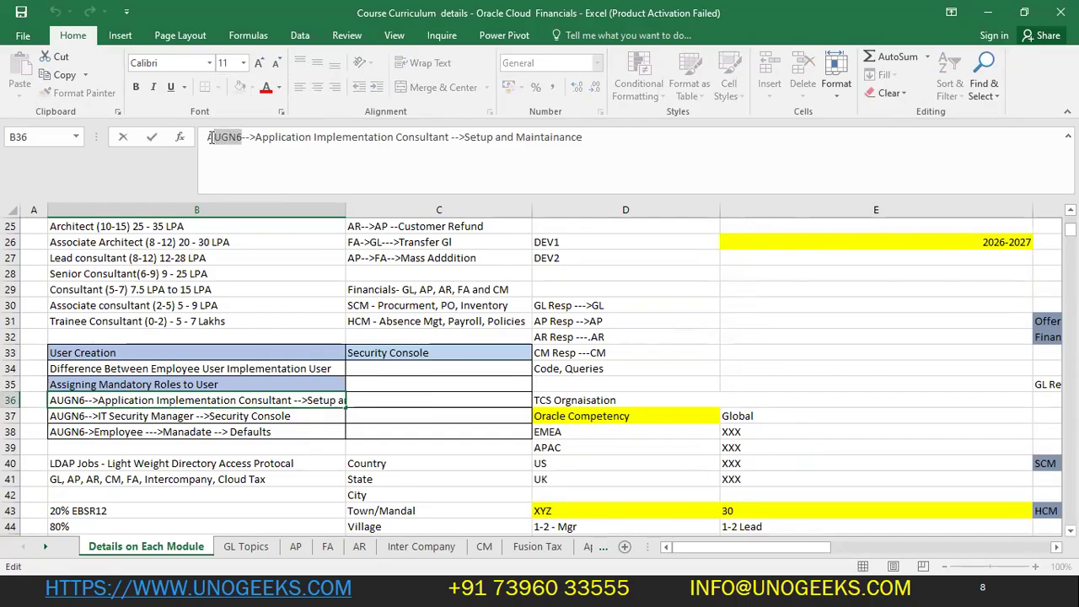
{"action": "type", "text": "nC"}
{"action": "key", "text": "BackSpace"}
{"action": "key", "text": "BackSpace"}
{"action": "type", "text": "NV"}
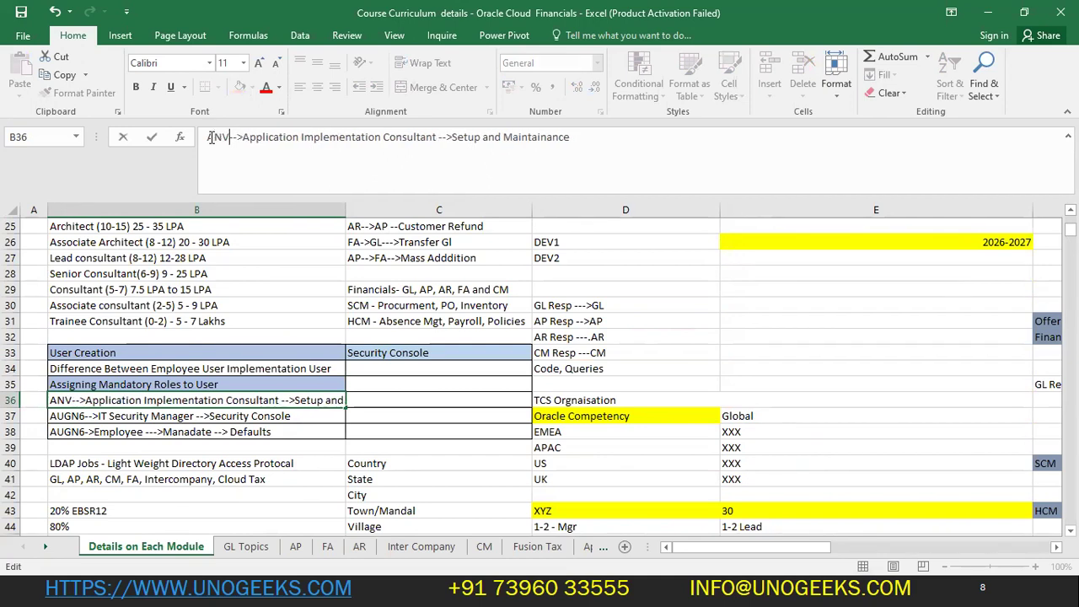
{"action": "type", "text": "7USET"}
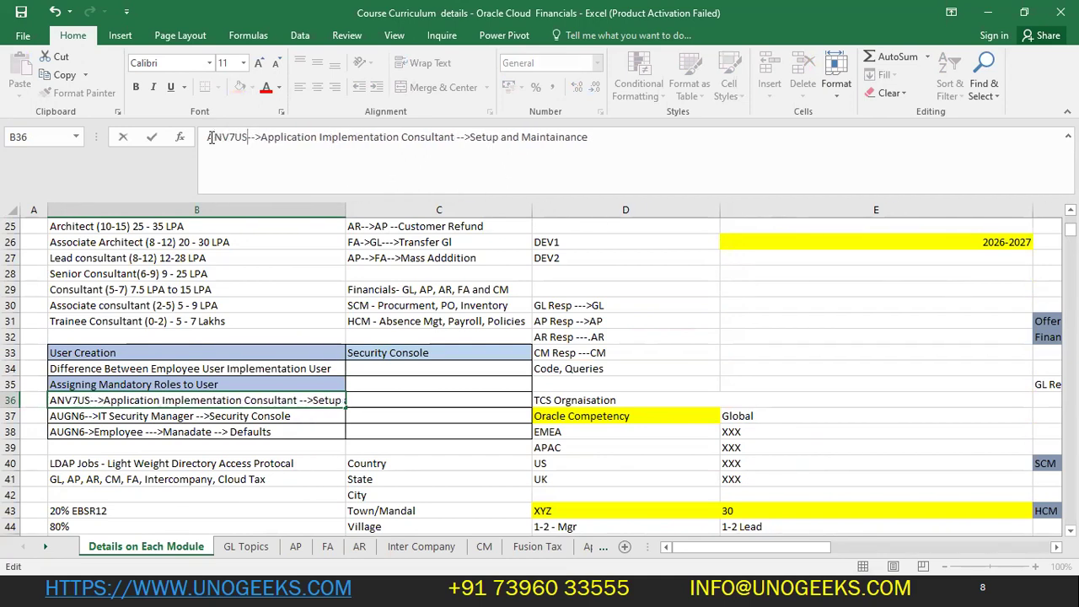
{"action": "key", "text": "BackSpace"}
{"action": "type", "text": "R"}
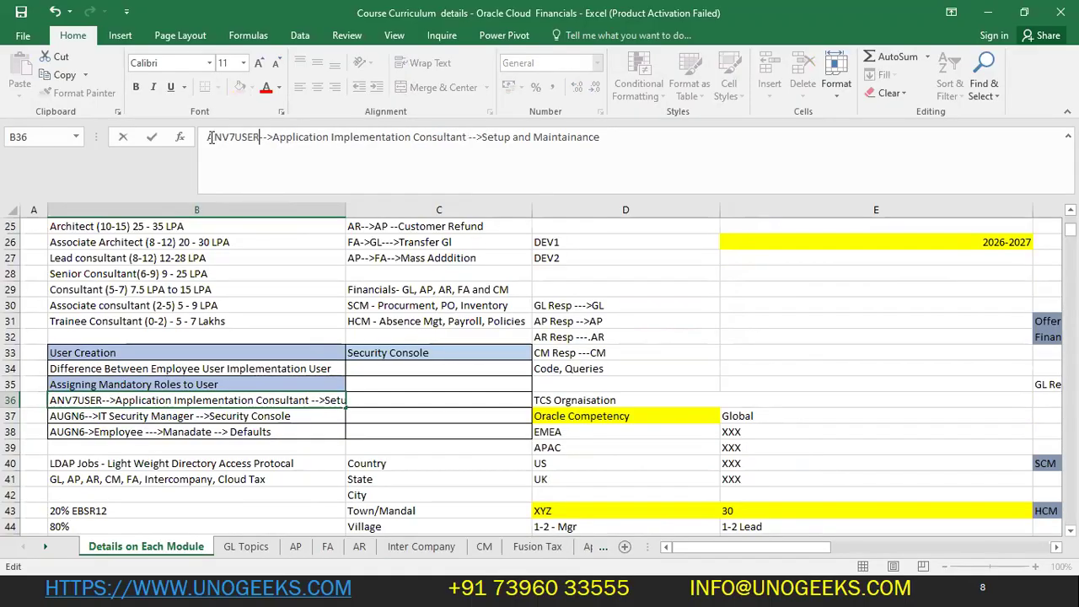
{"action": "key", "text": "Return"}
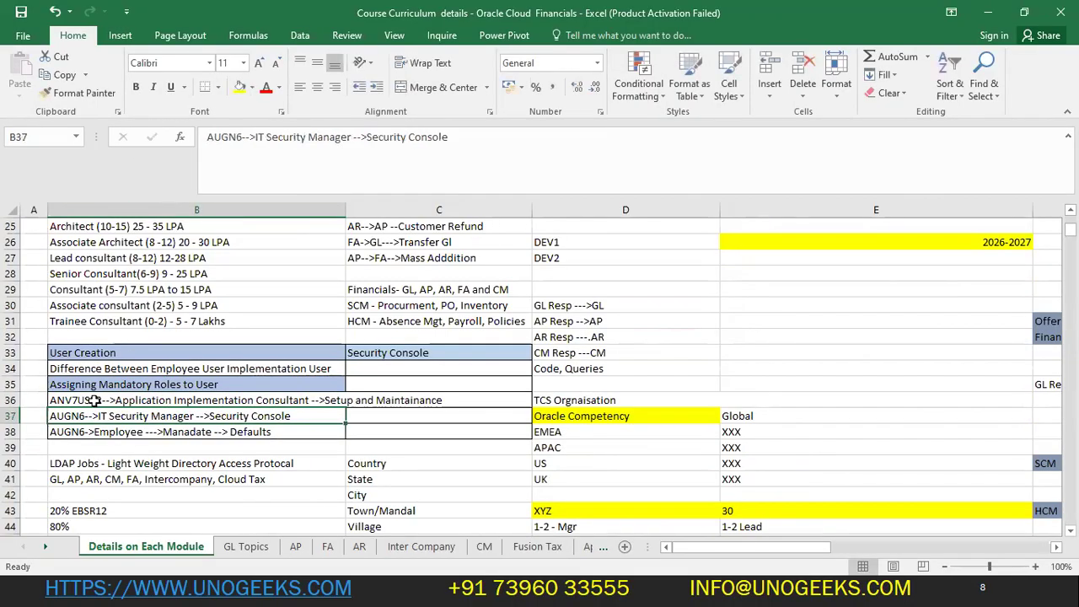
- Copy ANV7USER from B36 and paste it over the old prefix in B38 and B37
{"action": "double_click", "coordinate": [95, 401]}
{"action": "left_click_drag", "start_coordinate": [102, 402], "coordinate": [50, 402]}
{"action": "key", "text": "ctrl+c"}
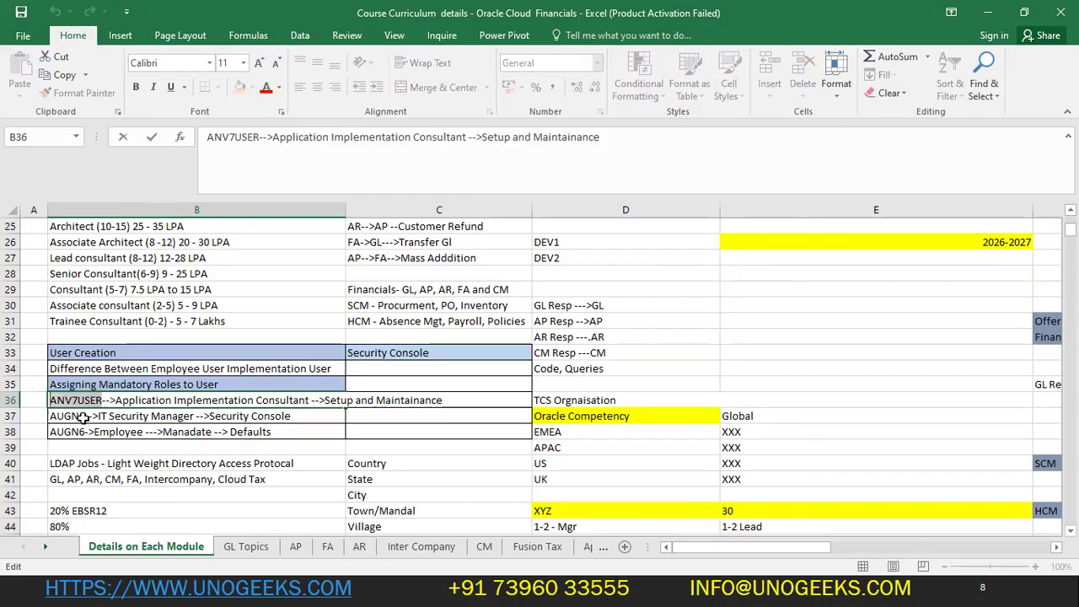
{"action": "left_click", "coordinate": [84, 416]}
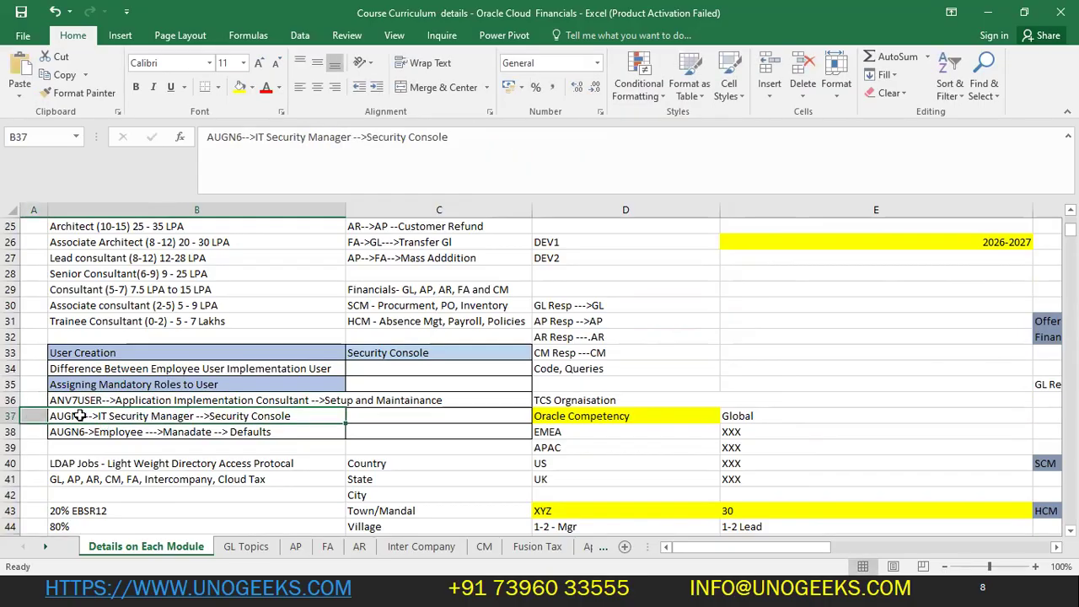
{"action": "left_click", "coordinate": [83, 432]}
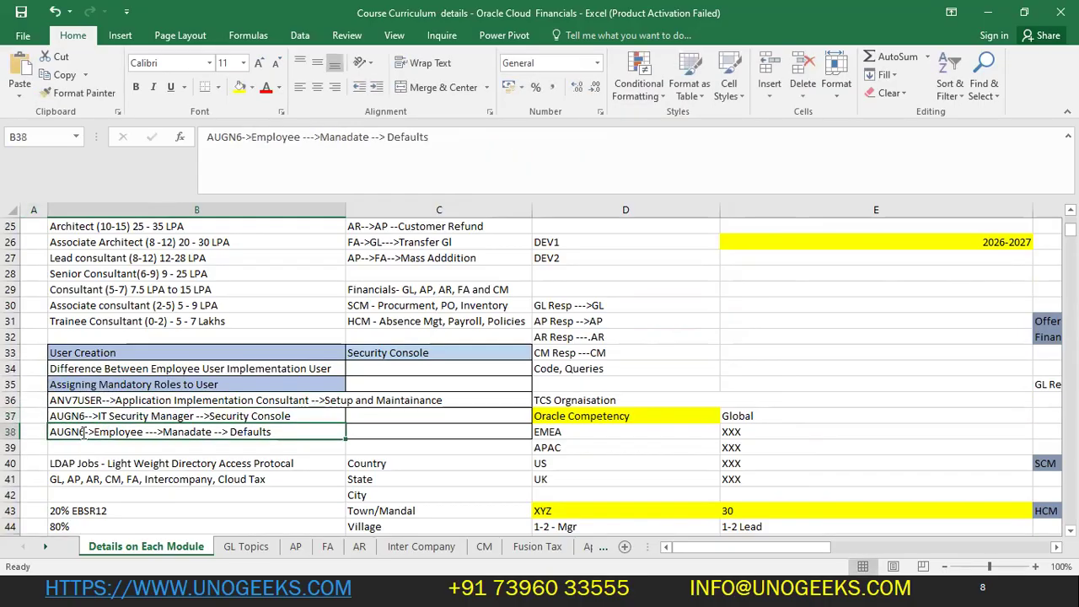
{"action": "left_click_drag", "start_coordinate": [84, 432], "coordinate": [50, 431]}
{"action": "key", "text": "ctrl+v"}
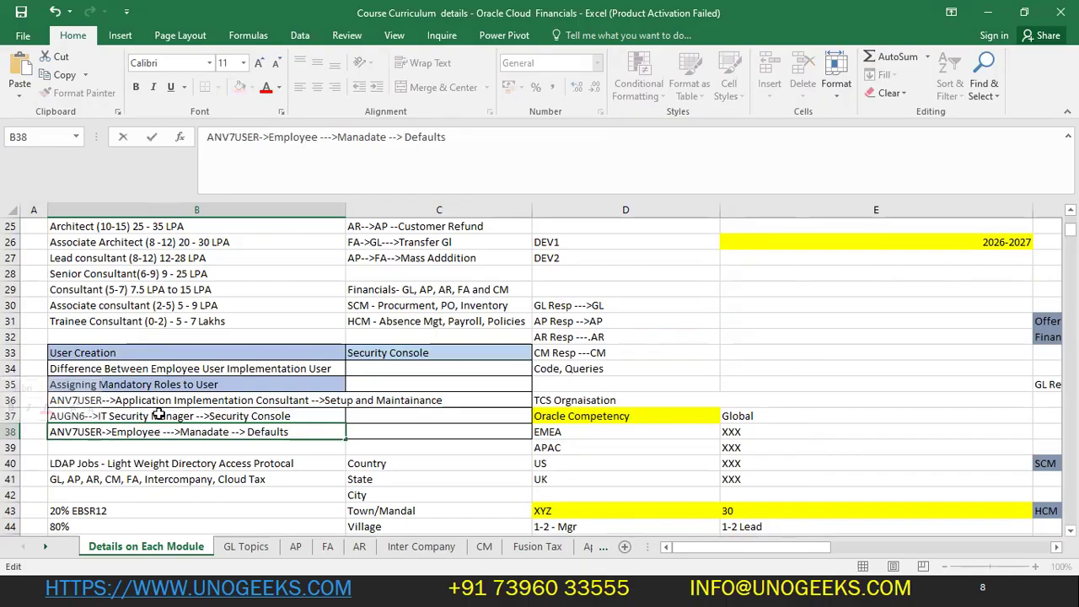
{"action": "left_click", "coordinate": [58, 422]}
{"action": "double_click", "coordinate": [83, 416]}
{"action": "left_click_drag", "start_coordinate": [83, 416], "coordinate": [50, 415]}
{"action": "key", "text": "ctrl+v"}
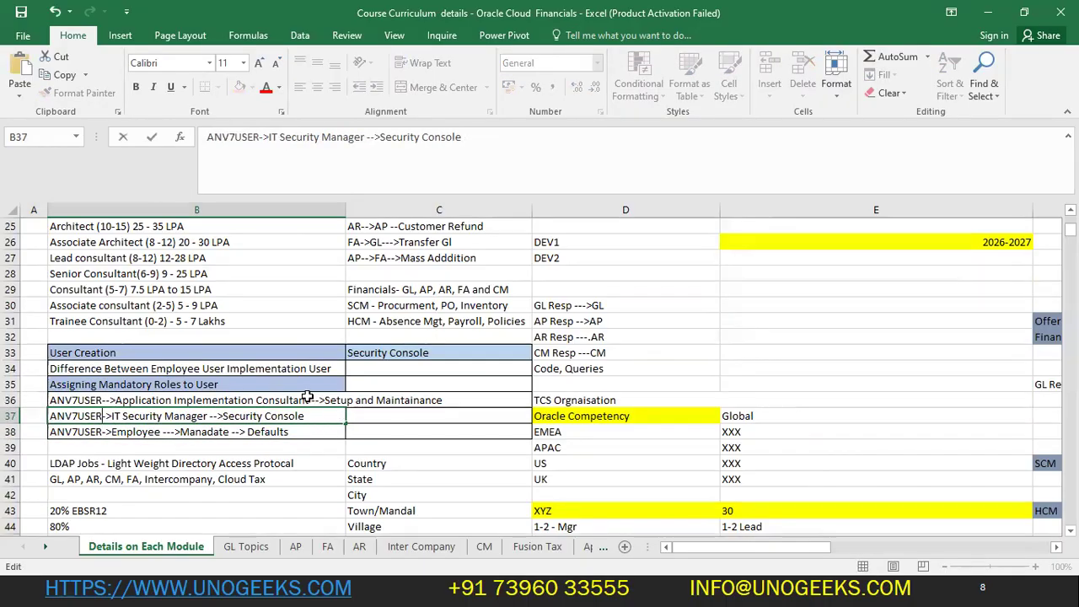
{"action": "left_click", "coordinate": [381, 400]}
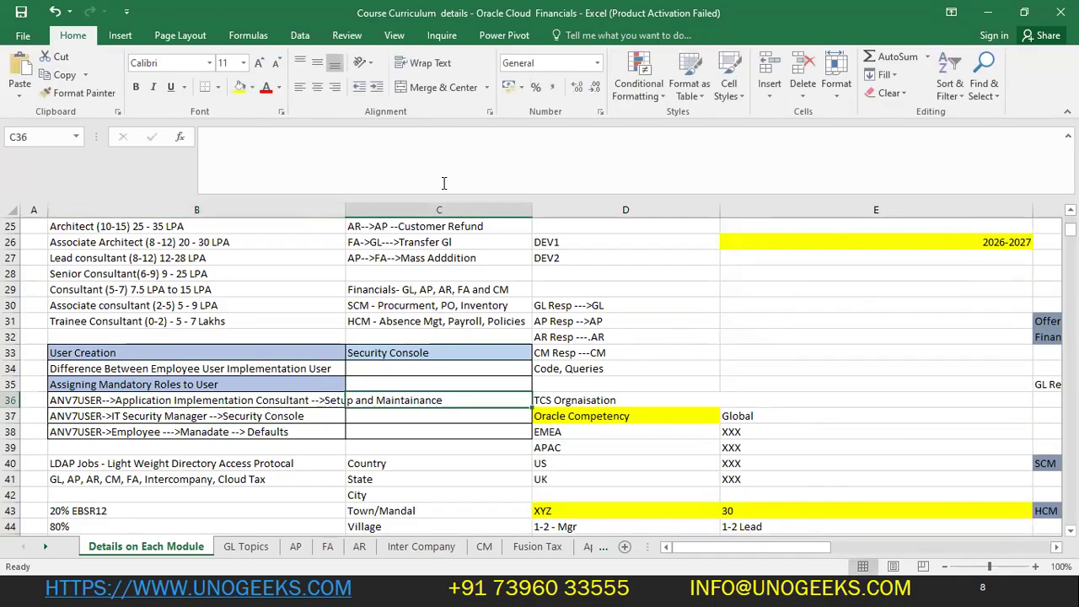
- Review the edited B36–B38 role lines, then return to the browser
{"action": "key", "text": "Left"}
{"action": "left_click_drag", "start_coordinate": [474, 137], "coordinate": [600, 136]}
{"action": "left_click", "coordinate": [192, 419]}
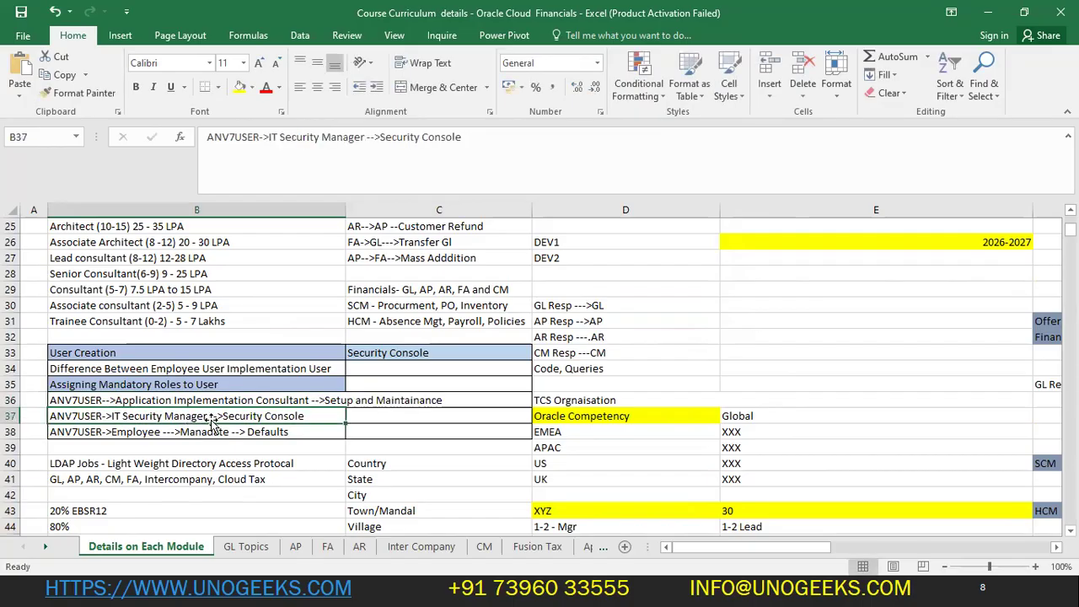
{"action": "double_click", "coordinate": [221, 415]}
{"action": "left_click_drag", "start_coordinate": [217, 416], "coordinate": [309, 417]}
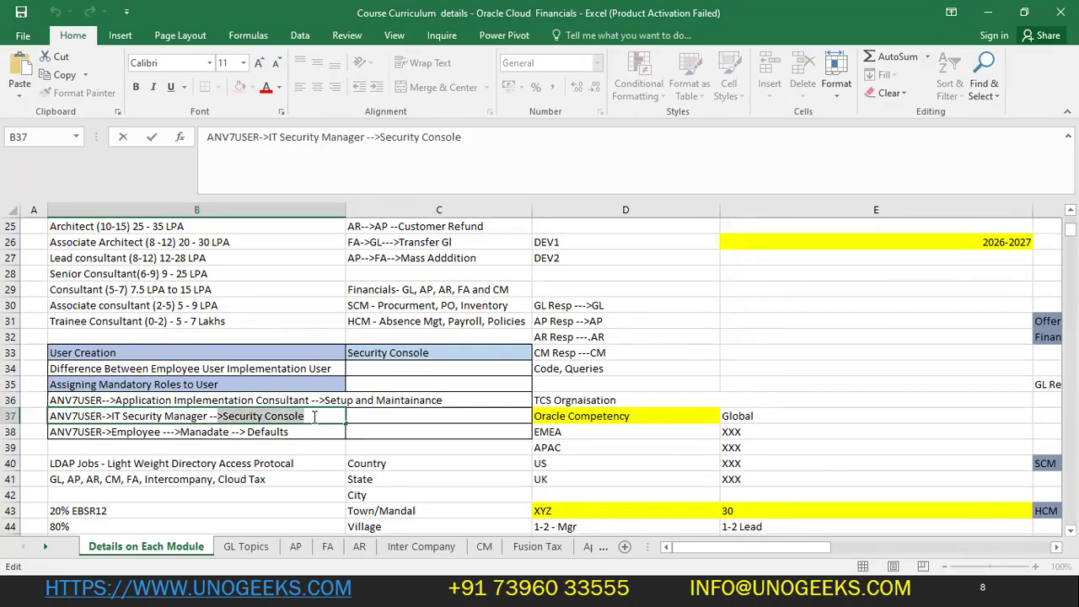
{"action": "double_click", "coordinate": [128, 431]}
{"action": "left_click_drag", "start_coordinate": [305, 435], "coordinate": [52, 429]}
{"action": "left_click", "coordinate": [371, 448]}
{"action": "left_click", "coordinate": [86, 398]}
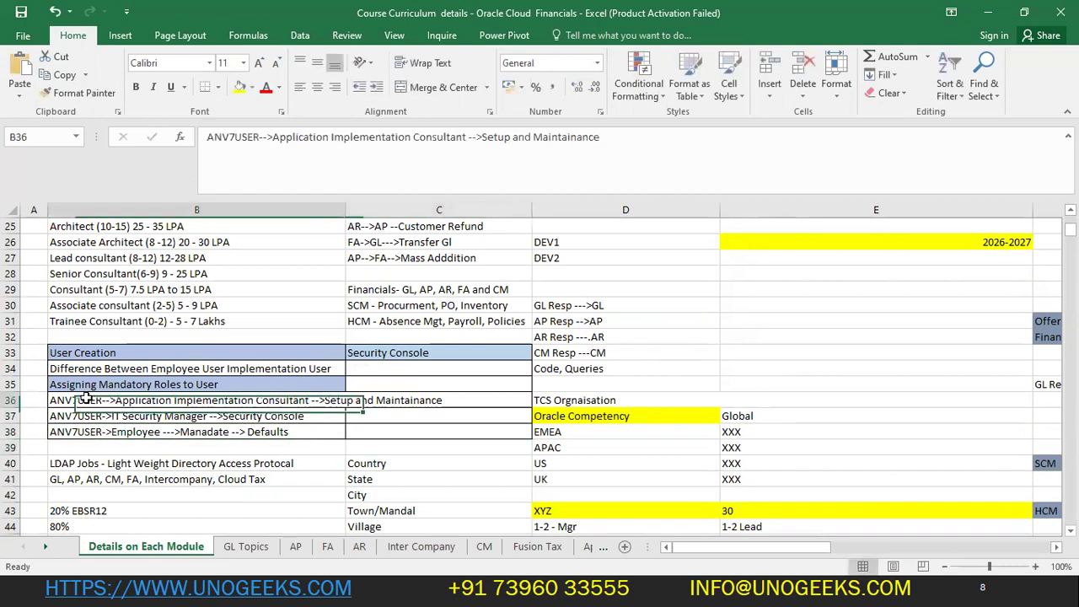
{"action": "key", "text": "alt+Tab"}
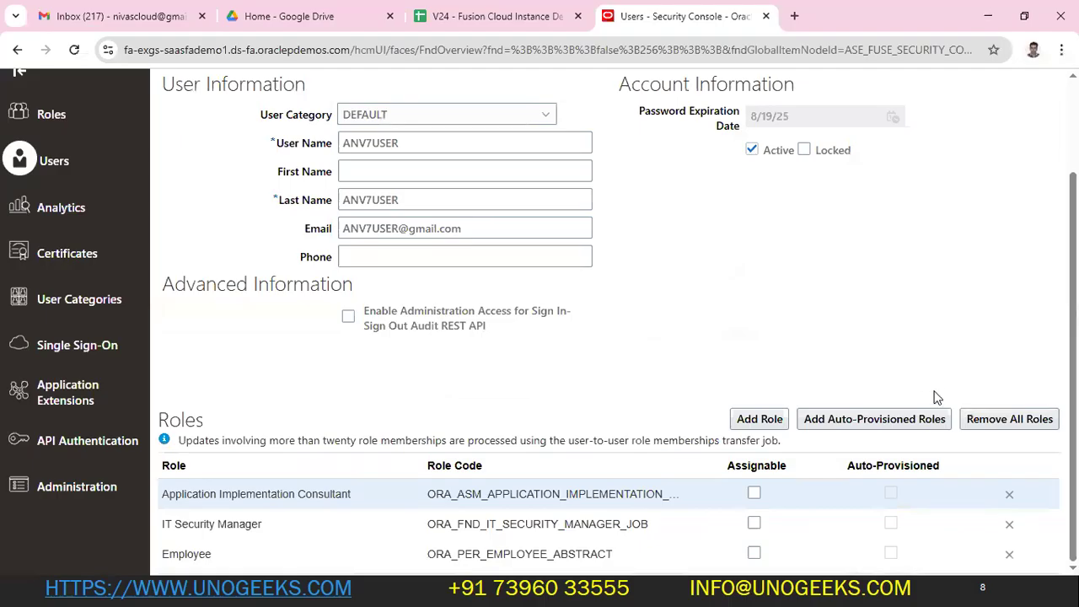
- Review the Roles table listing the three assigned roles, then open the settings and actions menu
{"action": "scroll", "coordinate": [898, 410], "scroll_direction": "up", "scroll_amount": 2}
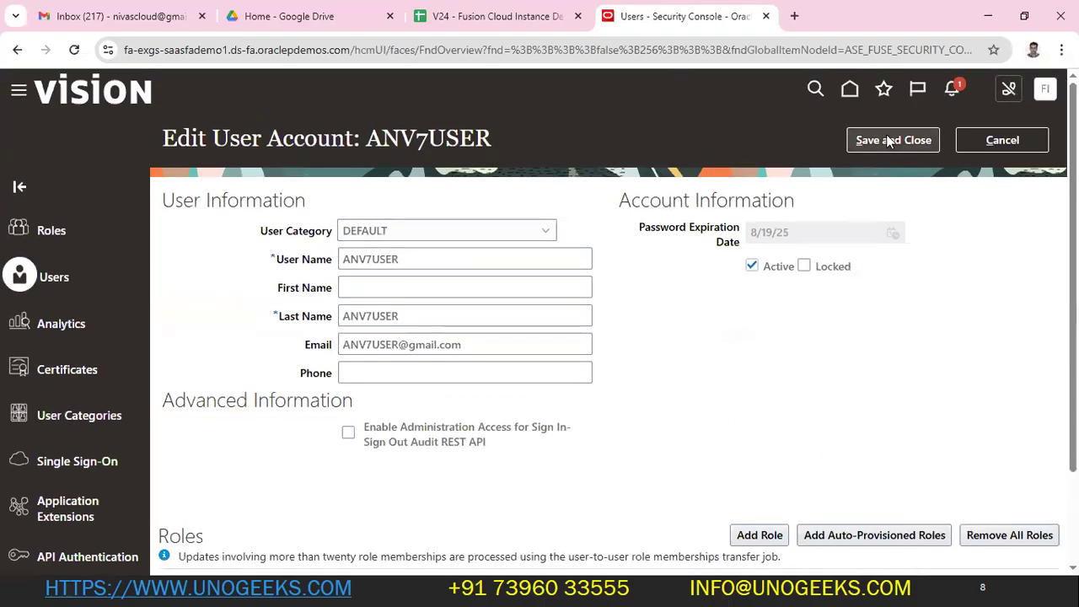
{"action": "scroll", "coordinate": [501, 436], "scroll_direction": "down", "scroll_amount": 2}
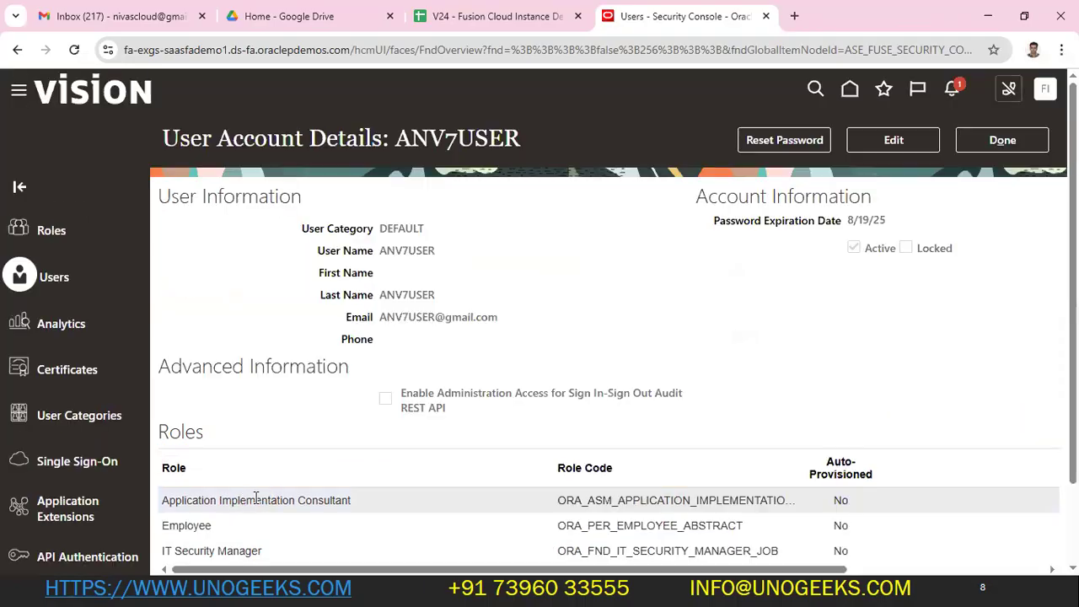
{"action": "scroll", "coordinate": [368, 500], "scroll_direction": "down", "scroll_amount": 1}
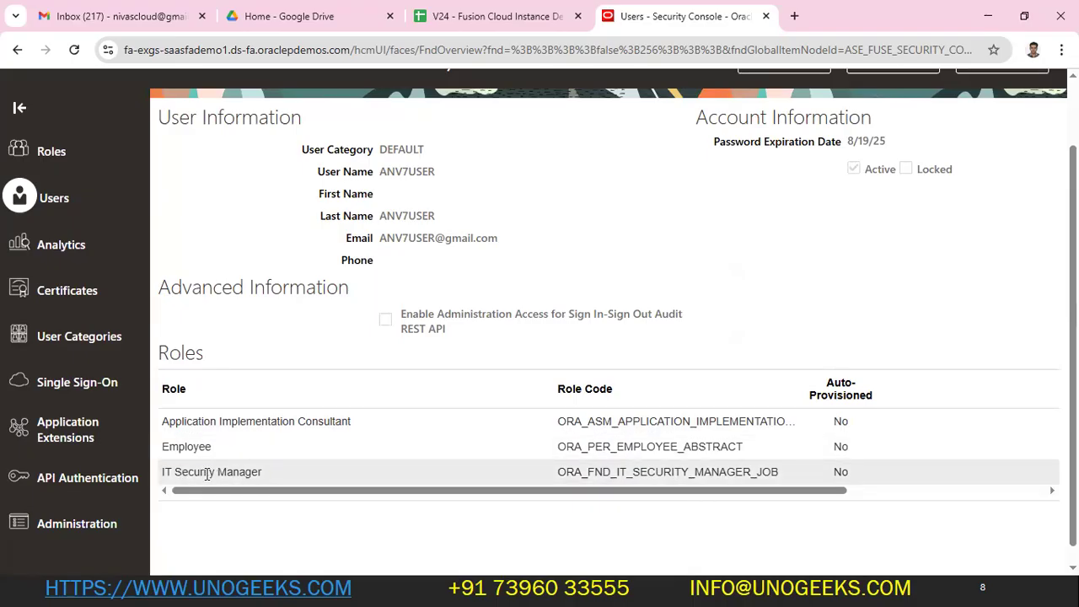
{"action": "scroll", "coordinate": [314, 426], "scroll_direction": "up", "scroll_amount": 2}
{"action": "left_click", "coordinate": [1045, 88]}
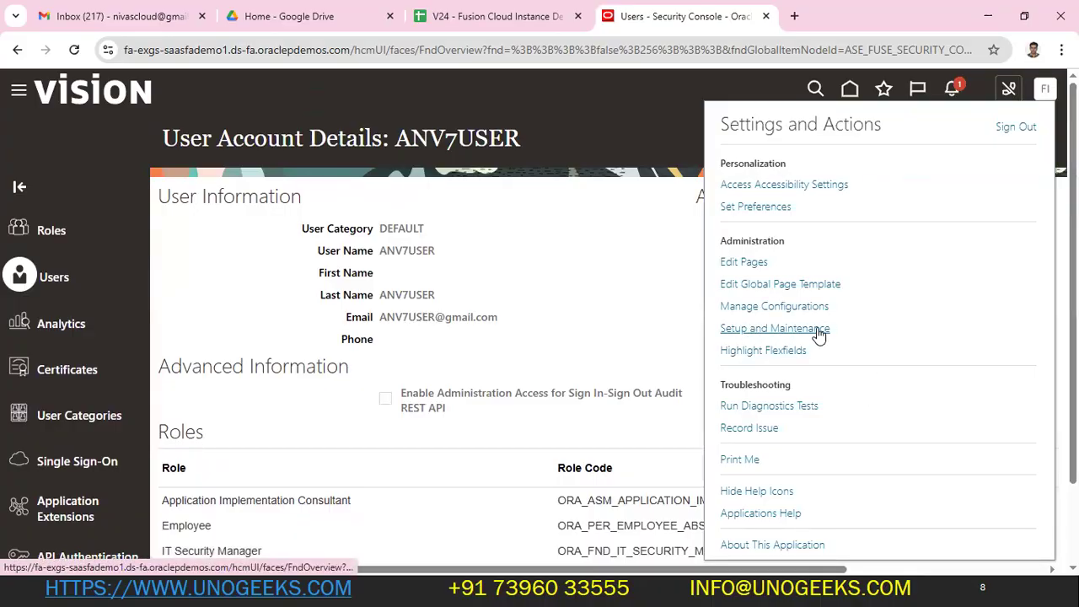
- Finish with ANV7USER's account and open Scheduled Processes from the navigator's Tools group
{"action": "left_click", "coordinate": [627, 311]}
{"action": "scroll", "coordinate": [821, 344], "scroll_direction": "down", "scroll_amount": 1}
{"action": "scroll", "coordinate": [821, 344], "scroll_direction": "up", "scroll_amount": 1}
{"action": "left_click", "coordinate": [996, 140]}
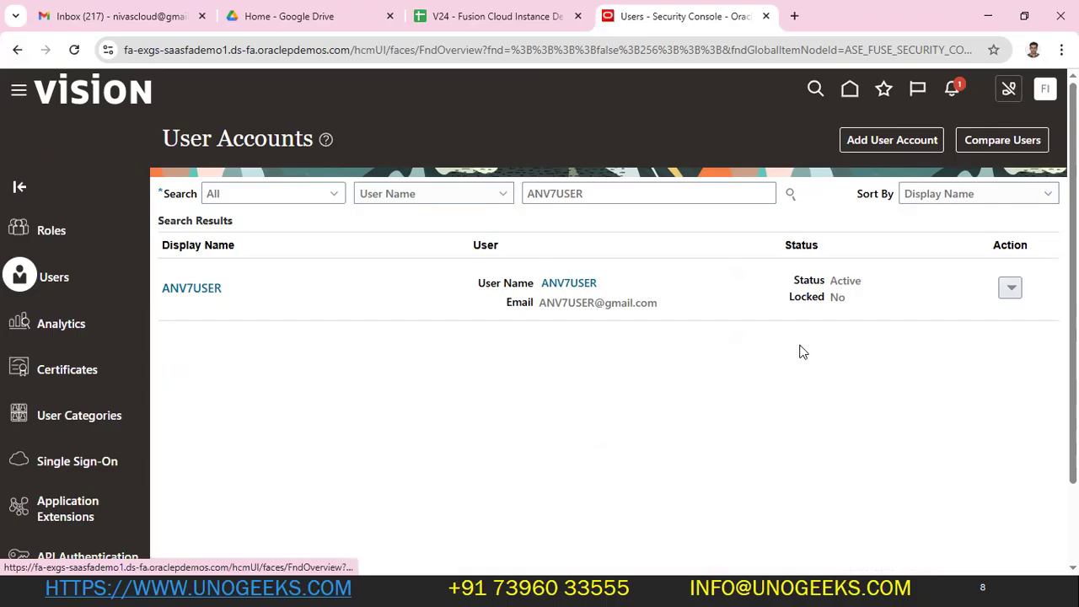
{"action": "scroll", "coordinate": [265, 465], "scroll_direction": "down", "scroll_amount": 6}
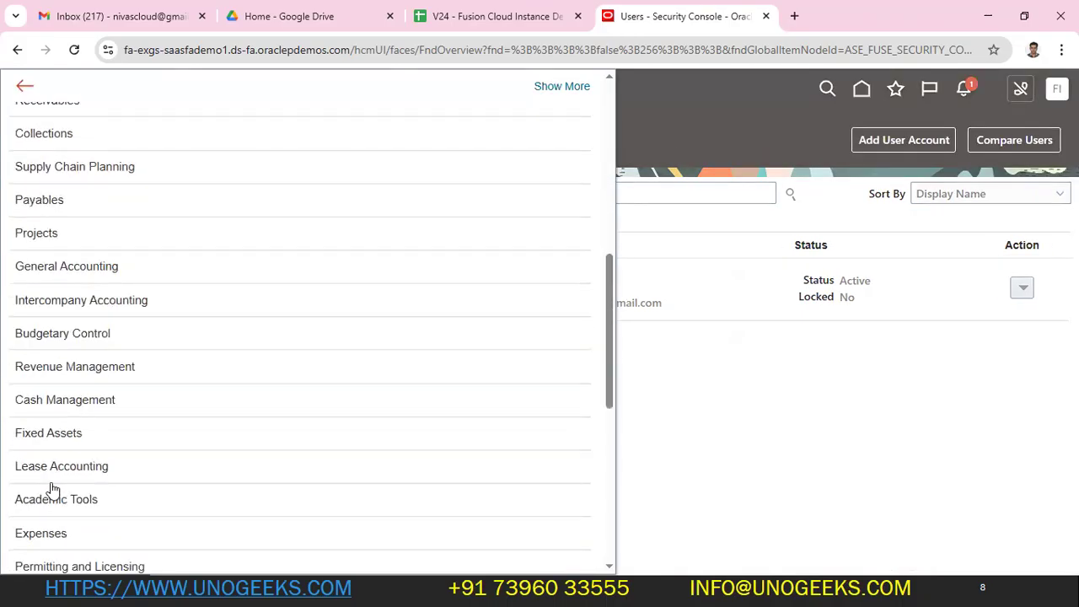
{"action": "scroll", "coordinate": [52, 489], "scroll_direction": "down", "scroll_amount": 5}
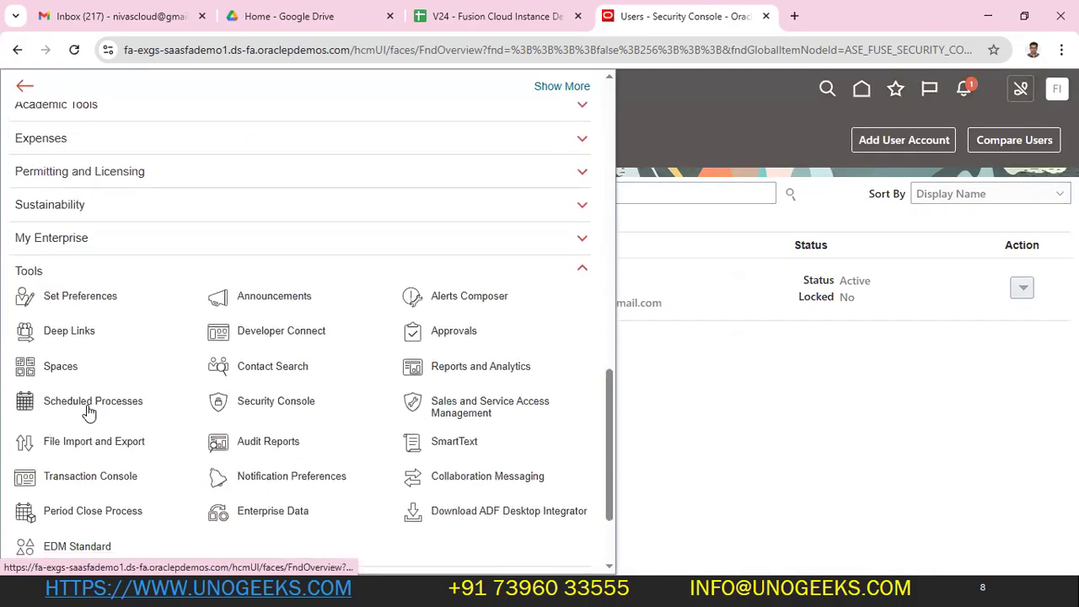
{"action": "left_click", "coordinate": [109, 409]}
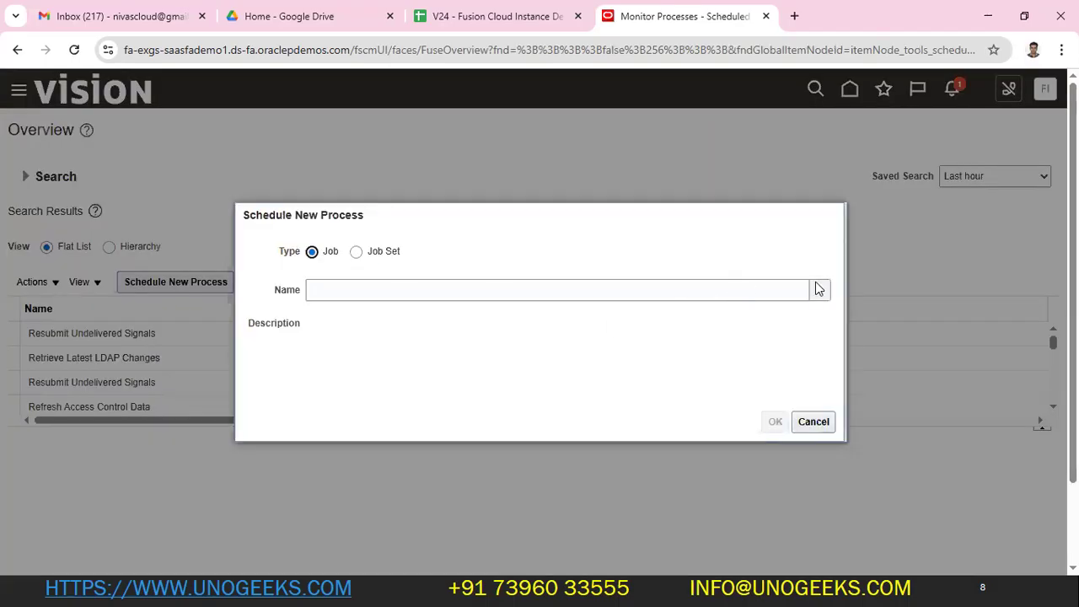
- Choose Retrieve Latest LDAP Changes as the new process's job via an 'LDAP' name search
{"action": "left_click", "coordinate": [819, 290]}
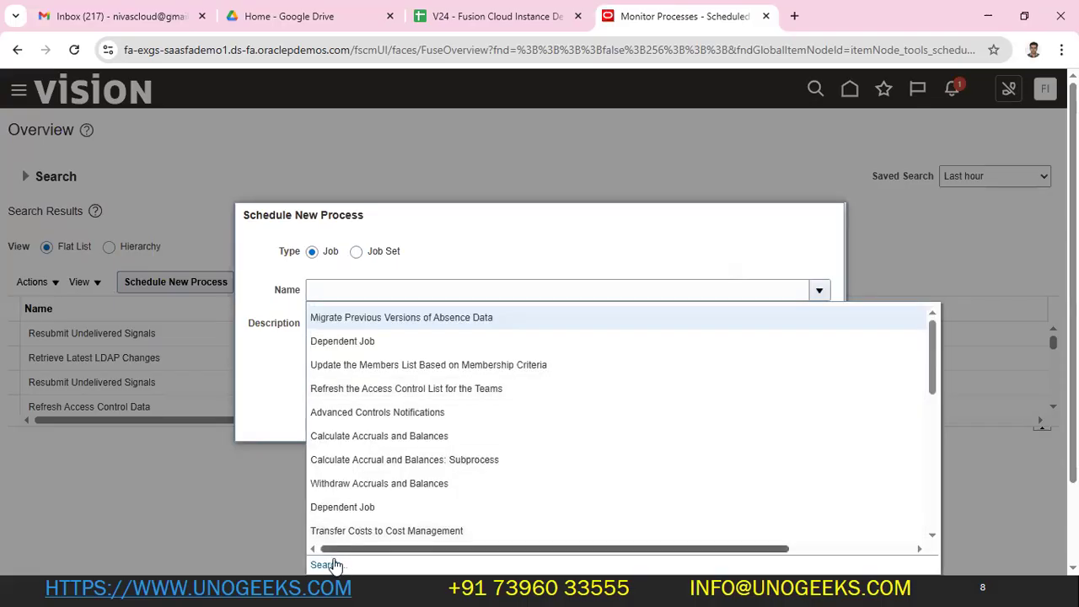
{"action": "left_click", "coordinate": [334, 564]}
{"action": "left_click", "coordinate": [393, 293]}
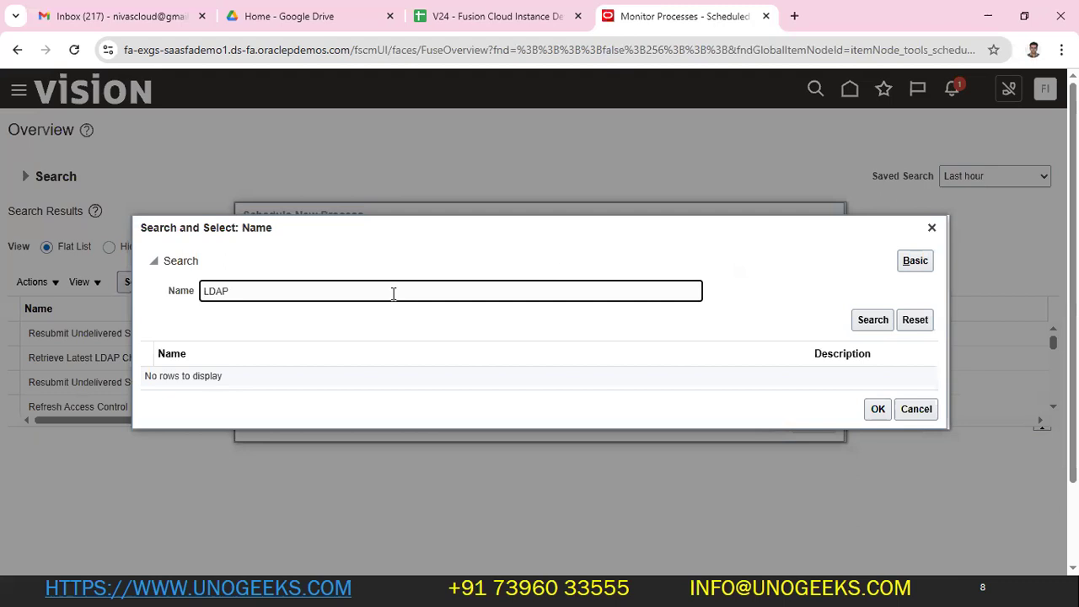
{"action": "type", "text": "LDAP"}
{"action": "key", "text": "Return"}
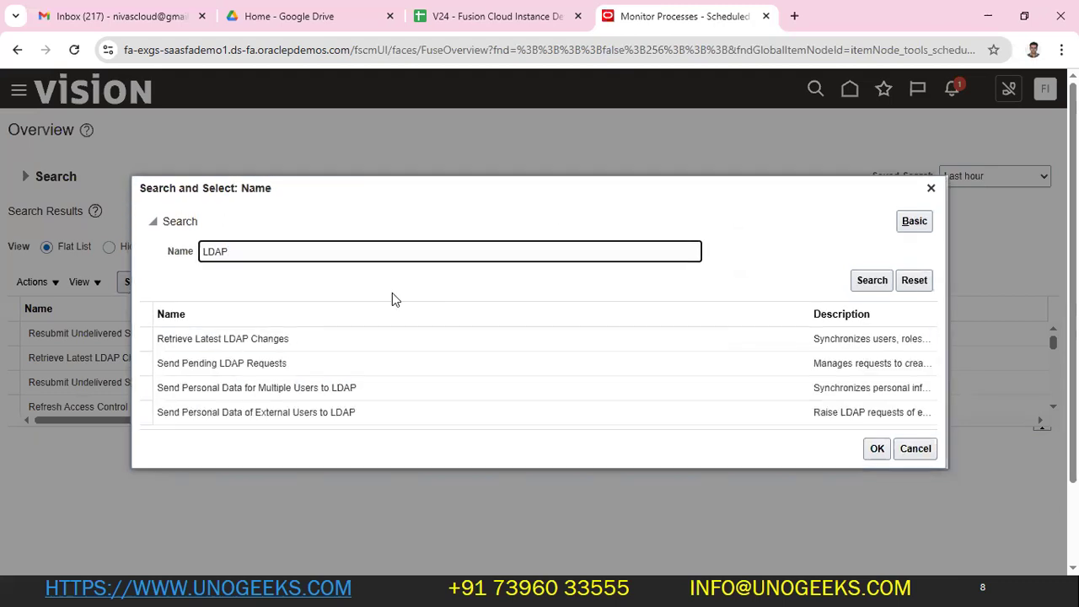
{"action": "left_click", "coordinate": [244, 339]}
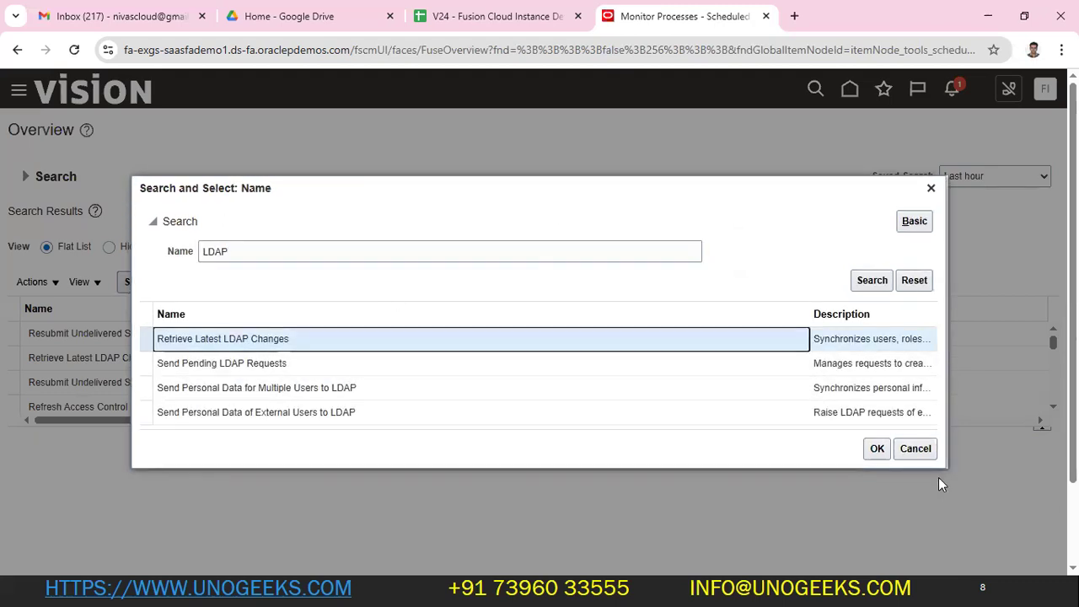
{"action": "left_click", "coordinate": [875, 448]}
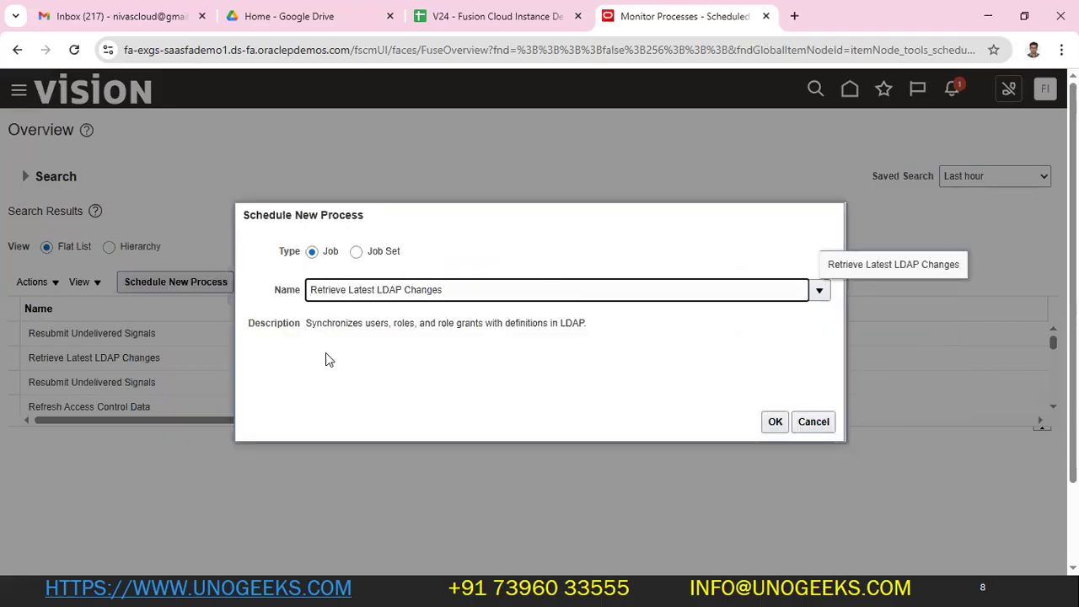
- Review the job's description and continue to its process details
{"action": "left_click_drag", "start_coordinate": [399, 324], "coordinate": [589, 328]}
{"action": "left_click_drag", "start_coordinate": [393, 326], "coordinate": [329, 327]}
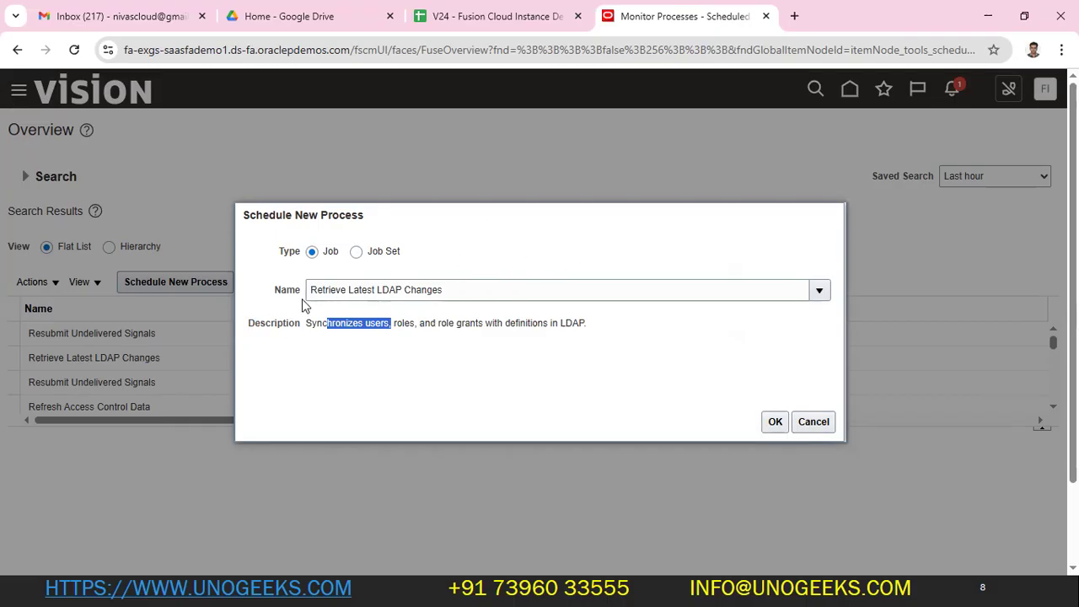
{"action": "left_click_drag", "start_coordinate": [469, 290], "coordinate": [302, 290]}
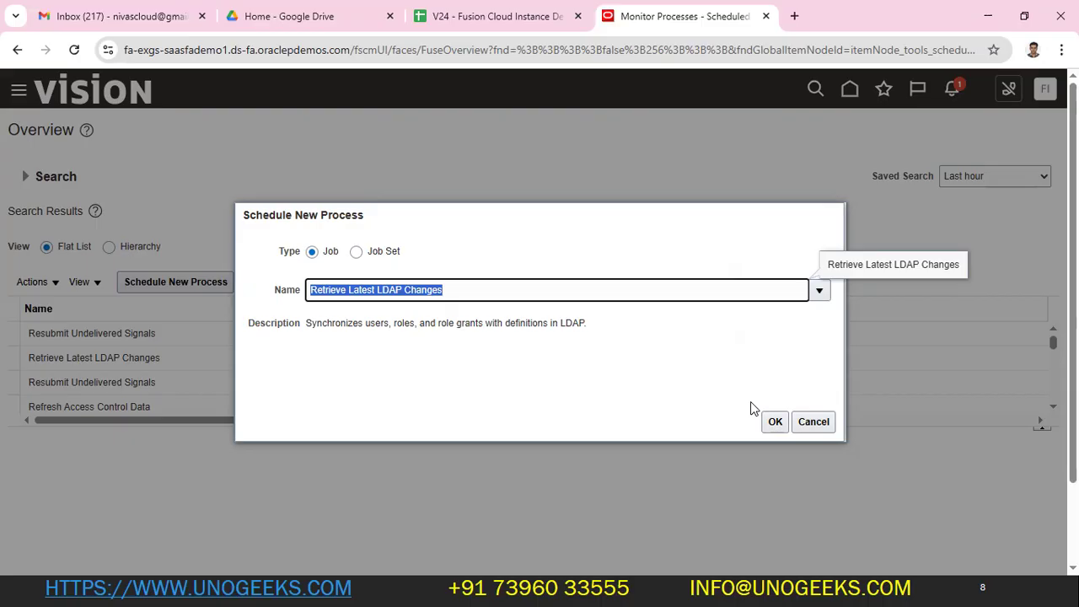
{"action": "left_click", "coordinate": [763, 423]}
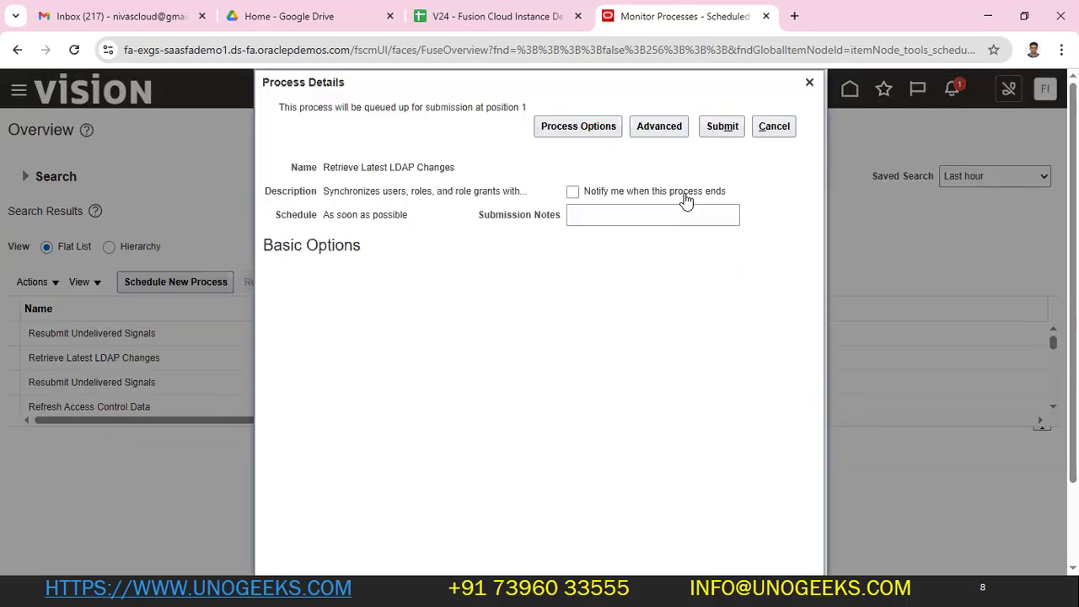
- Submit the LDAP job and refresh the list to show process 8028013
{"action": "left_click", "coordinate": [725, 128]}
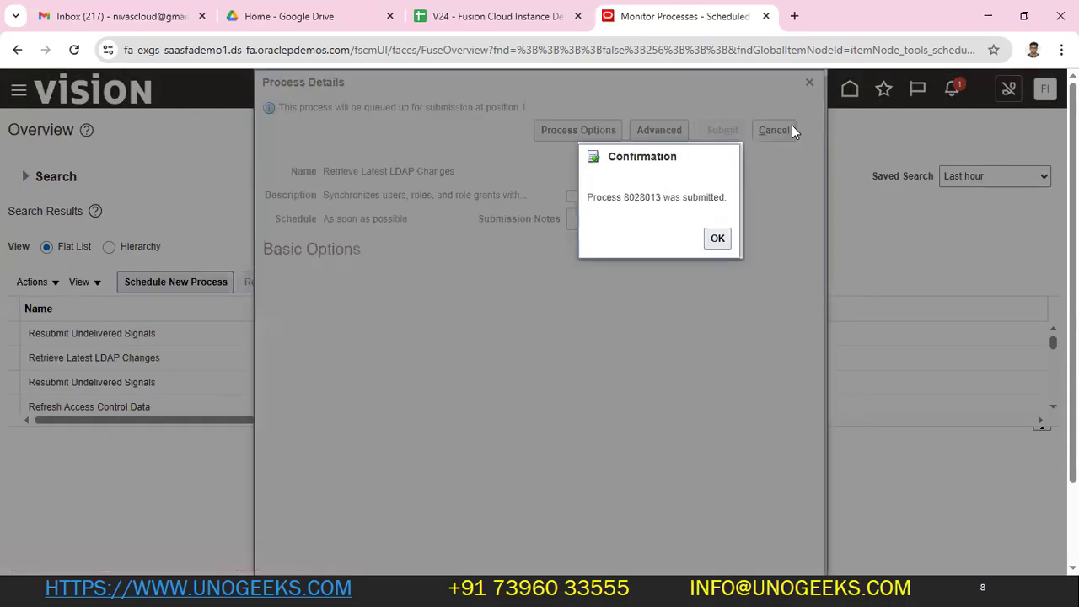
{"action": "left_click", "coordinate": [713, 240]}
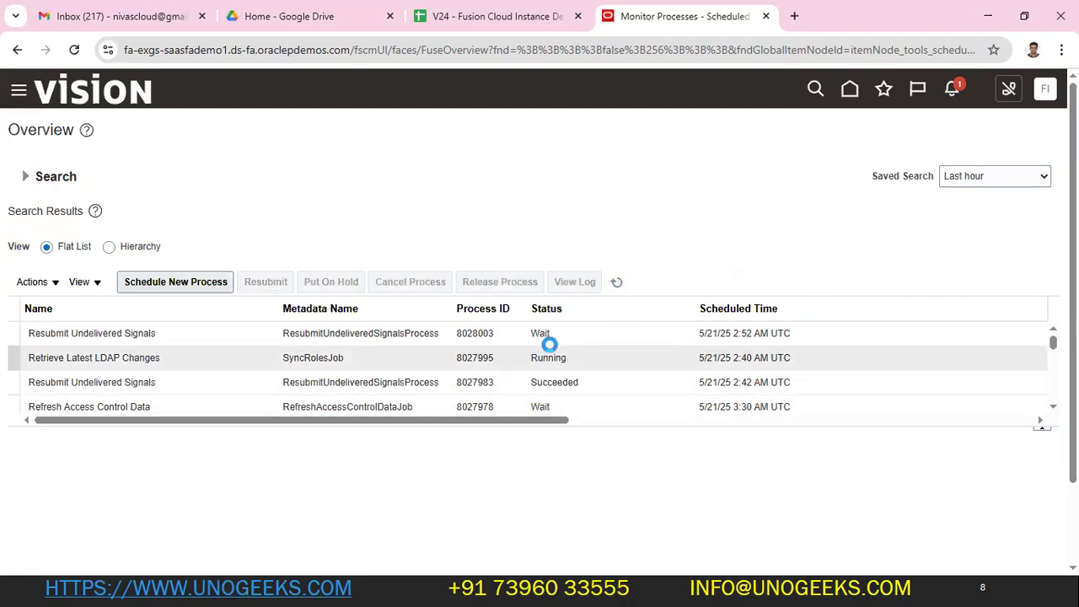
{"action": "left_click", "coordinate": [617, 281]}
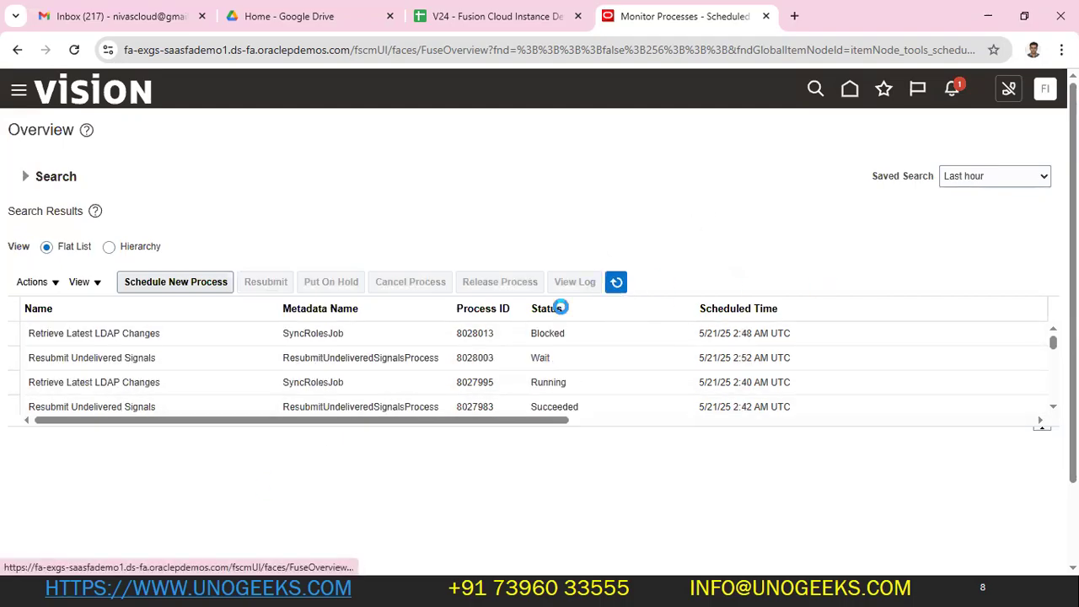
{"action": "left_click", "coordinate": [464, 334]}
{"action": "left_click", "coordinate": [566, 333]}
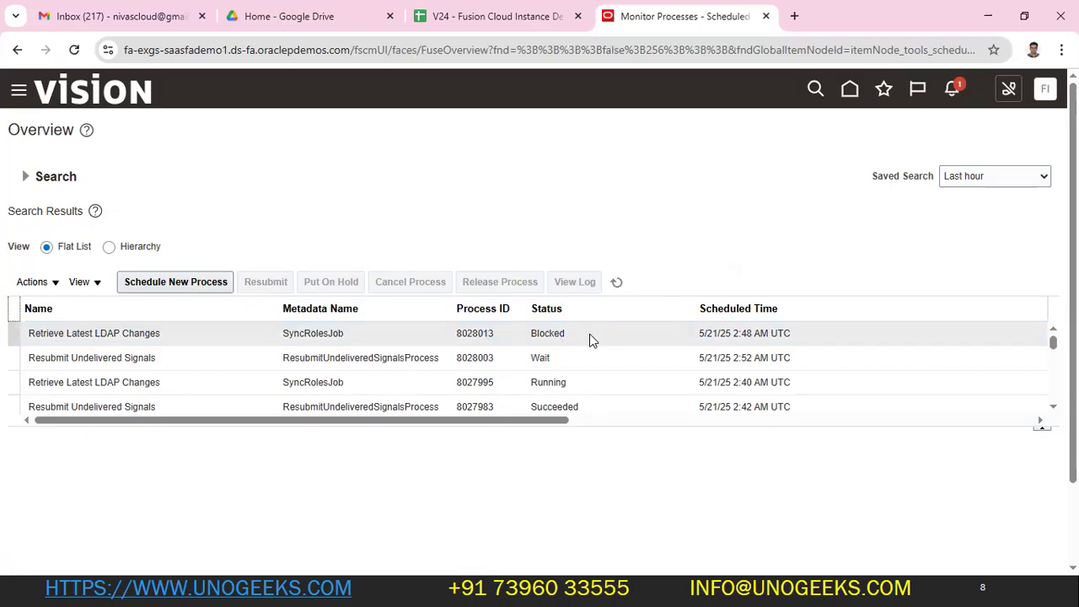
- Copy the instance's base address from the browser's address bar
{"action": "double_click", "coordinate": [398, 50]}
{"action": "left_click_drag", "start_coordinate": [391, 50], "coordinate": [7, 57]}
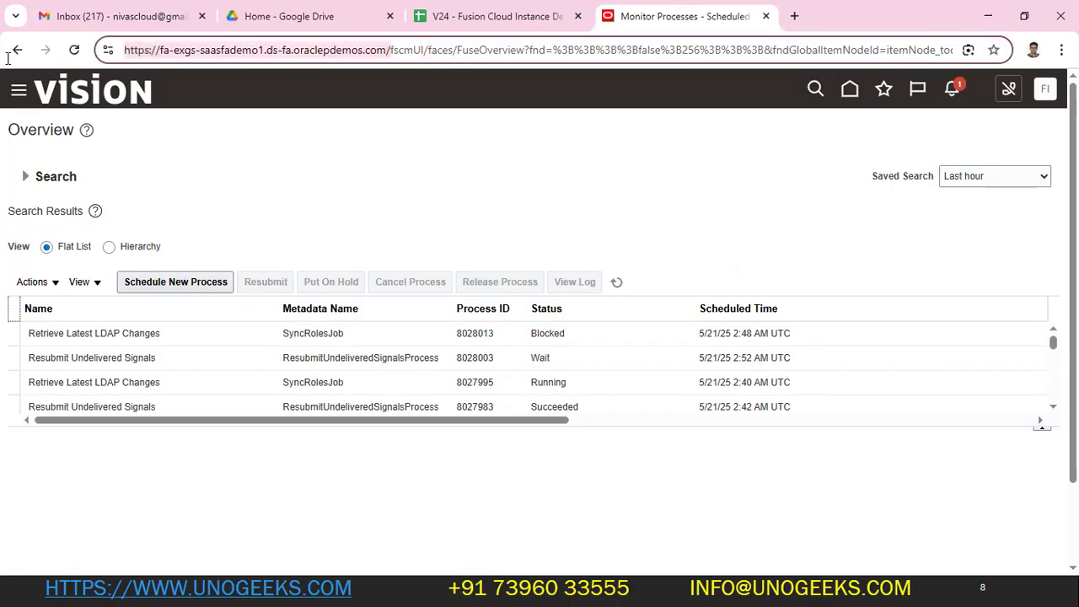
{"action": "key", "text": "super"}
{"action": "left_click", "coordinate": [559, 590]}
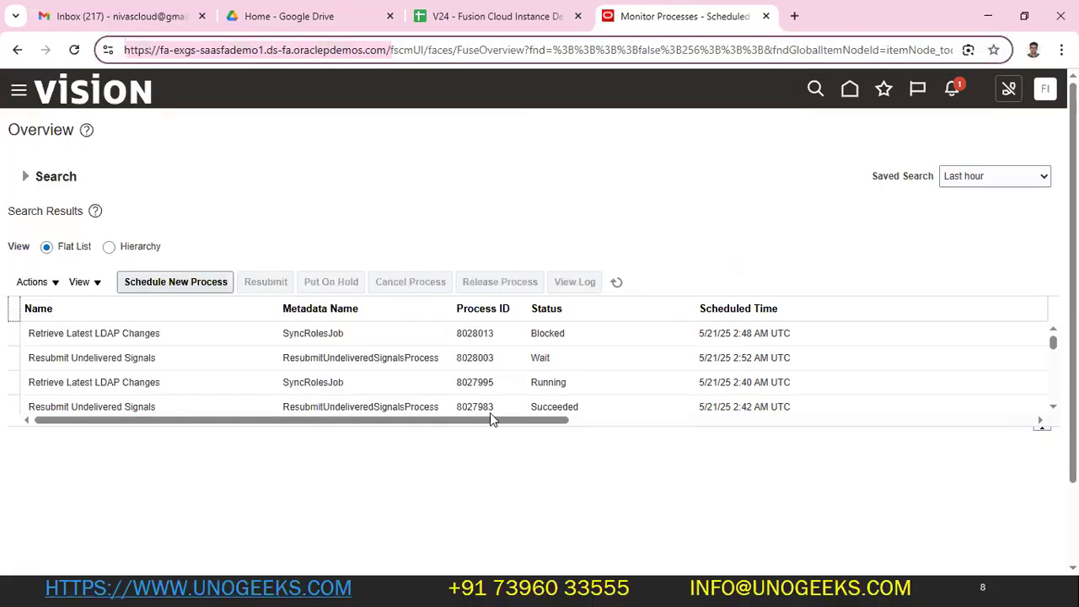
- Load the instance in a new window and enter ANV7USER, copied from the GL Topics sheet, as User ID
{"action": "key", "text": "super"}
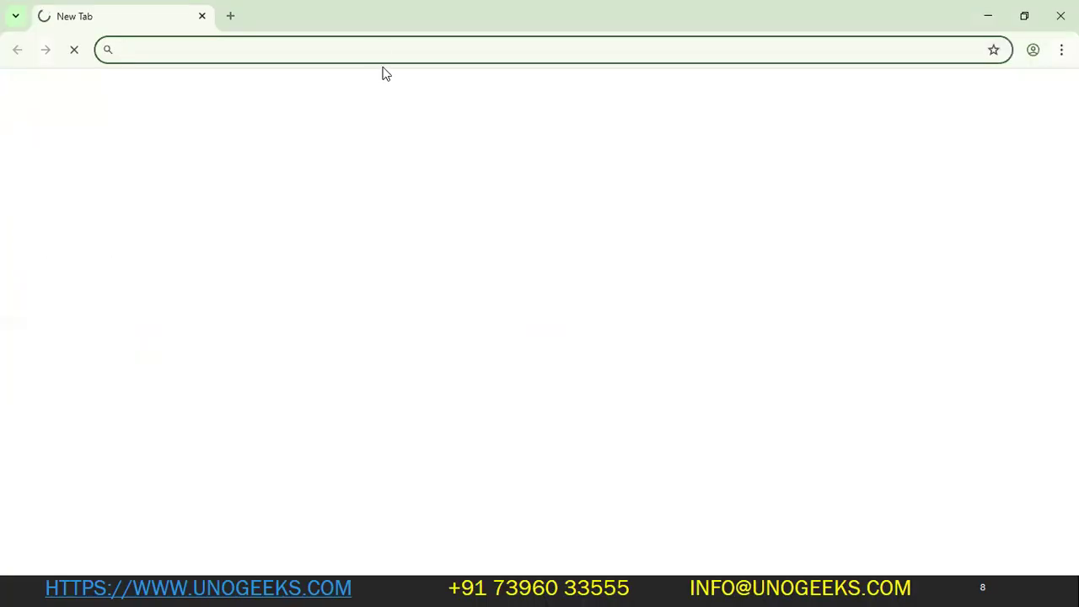
{"action": "type", "text": "https://fa-exgs-saasfademo1.ds-fa.oraclepdemos.com/"}
{"action": "key", "text": "Return"}
{"action": "key", "text": "alt+Tab"}
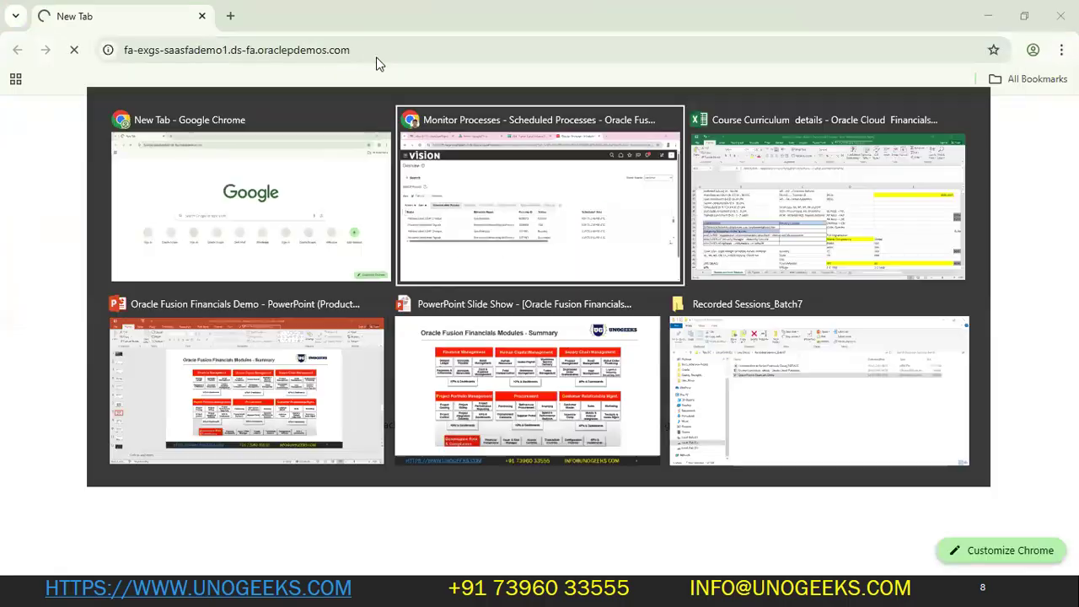
{"action": "key", "text": "alt+Tab"}
{"action": "left_click", "coordinate": [249, 546]}
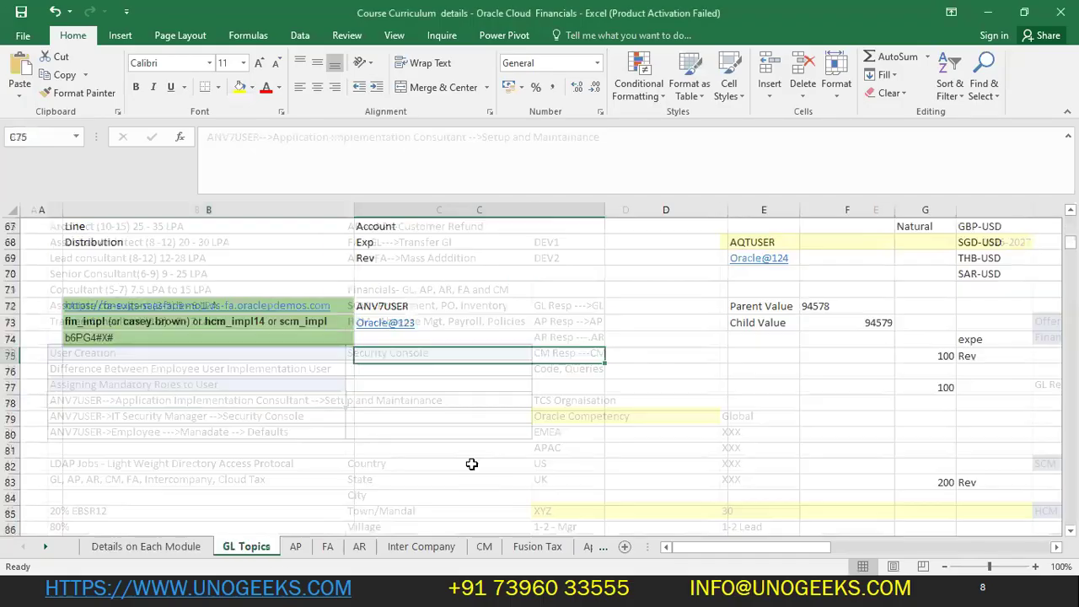
{"action": "left_click", "coordinate": [467, 308]}
{"action": "key", "text": "ctrl+c"}
{"action": "key", "text": "alt+Tab"}
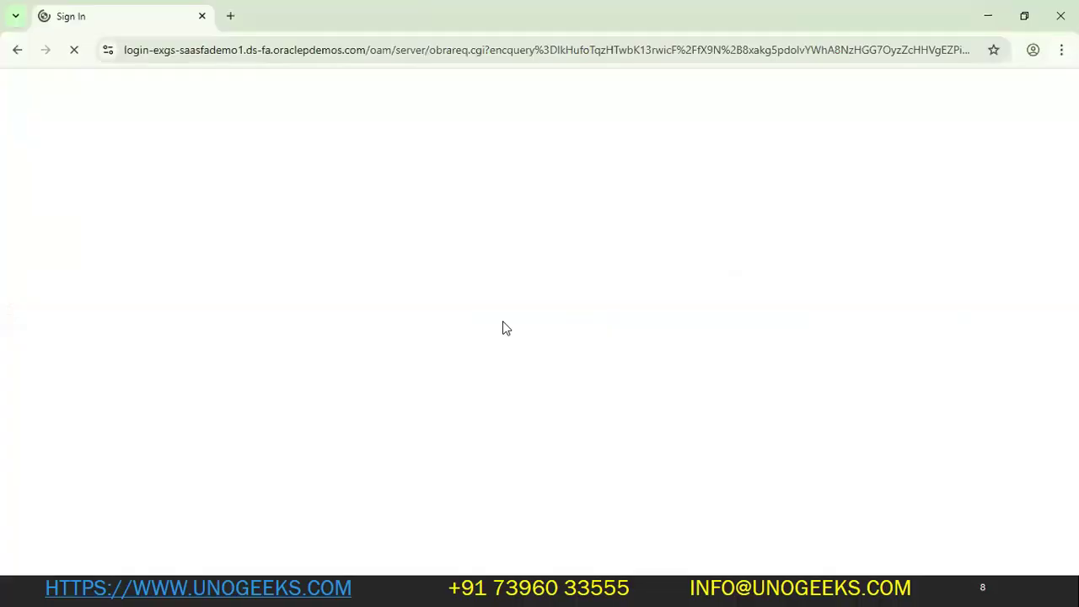
{"action": "key", "text": "ctrl+a"}
{"action": "key", "text": "ctrl+v"}
{"action": "key", "text": "Tab"}
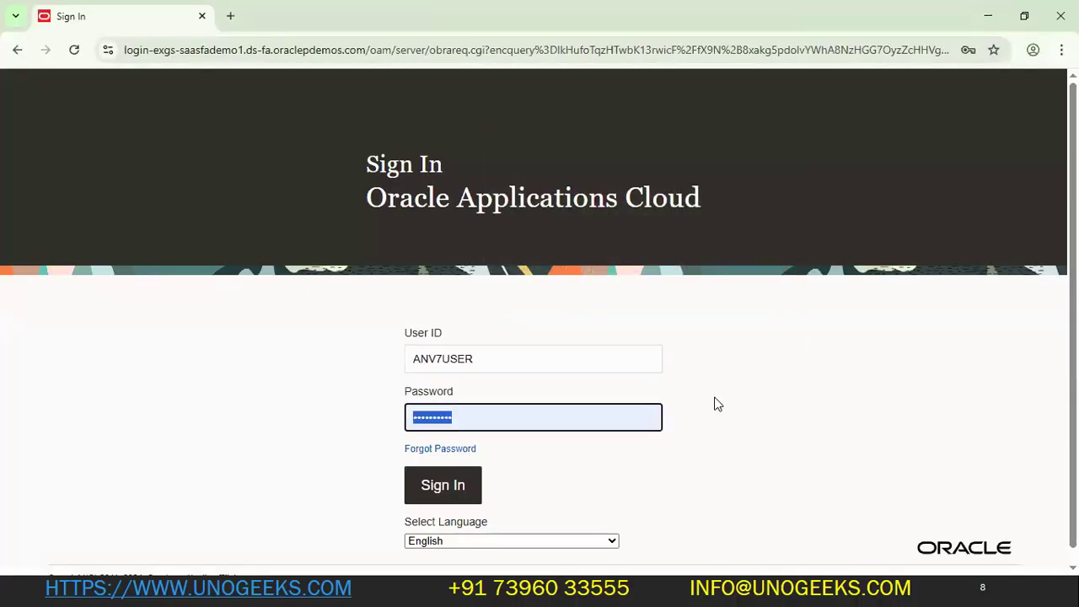
- Paste the stored password from the workbook, correct it, and sign in
{"action": "key", "text": "alt+Tab"}
{"action": "left_click", "coordinate": [254, 308]}
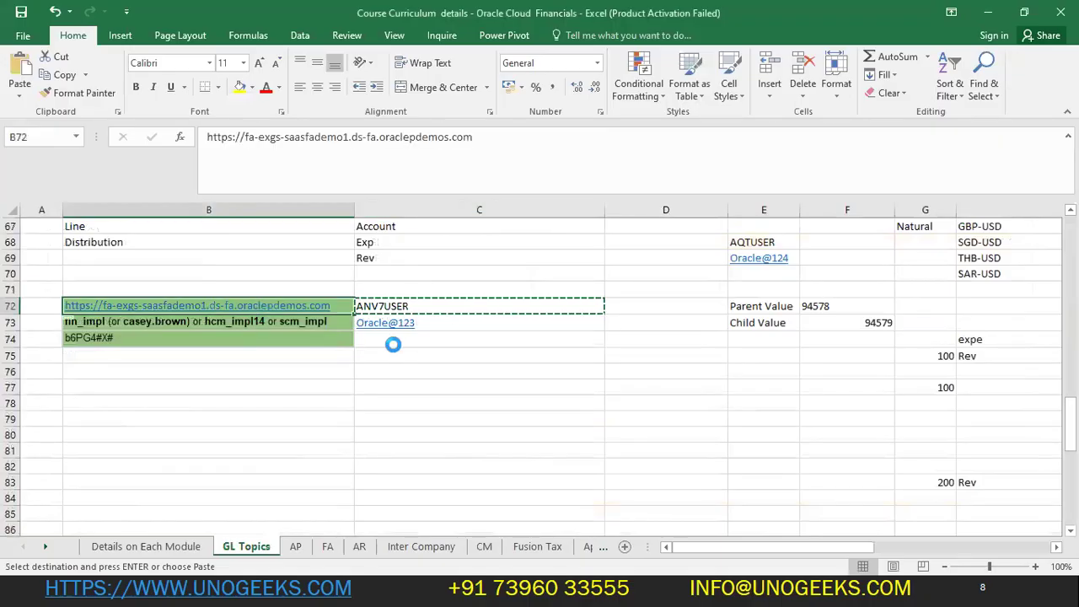
{"action": "left_click", "coordinate": [296, 329]}
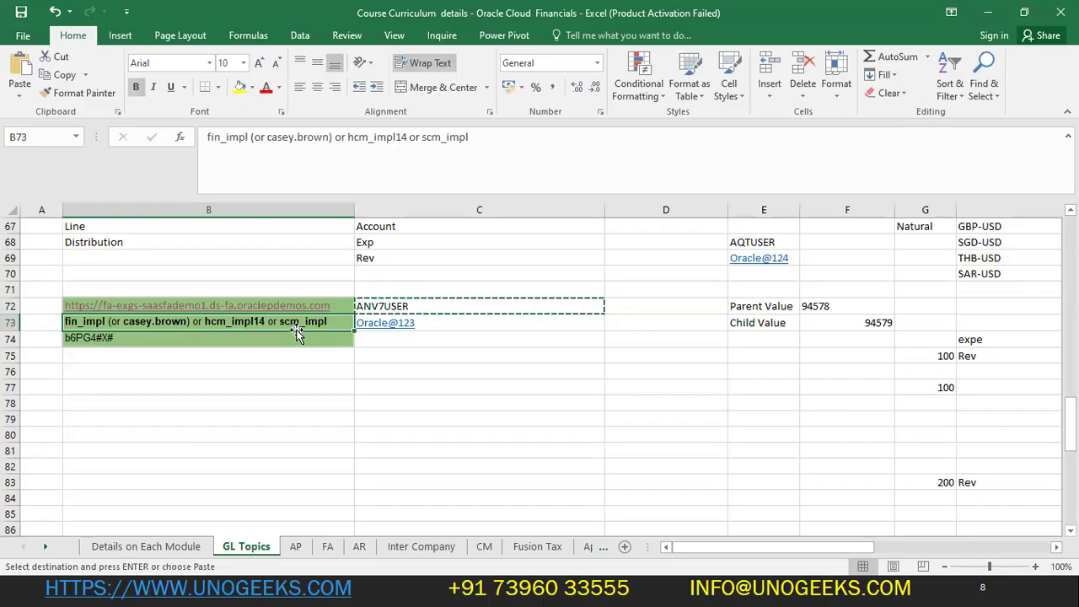
{"action": "key", "text": "Right"}
{"action": "key", "text": "alt+Tab"}
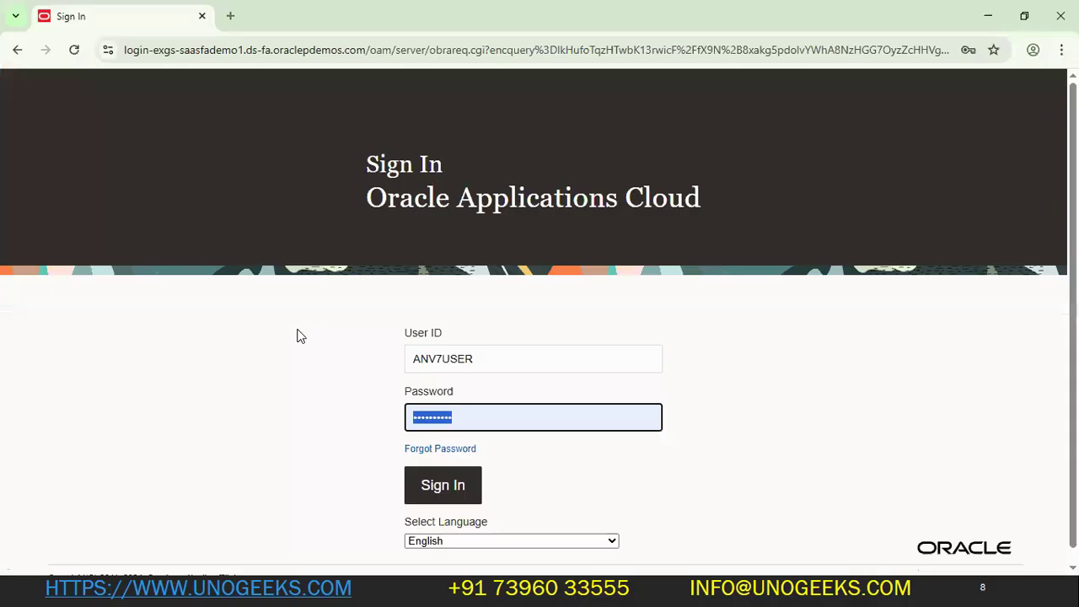
{"action": "key", "text": "ctrl+v"}
{"action": "key", "text": "alt+Tab"}
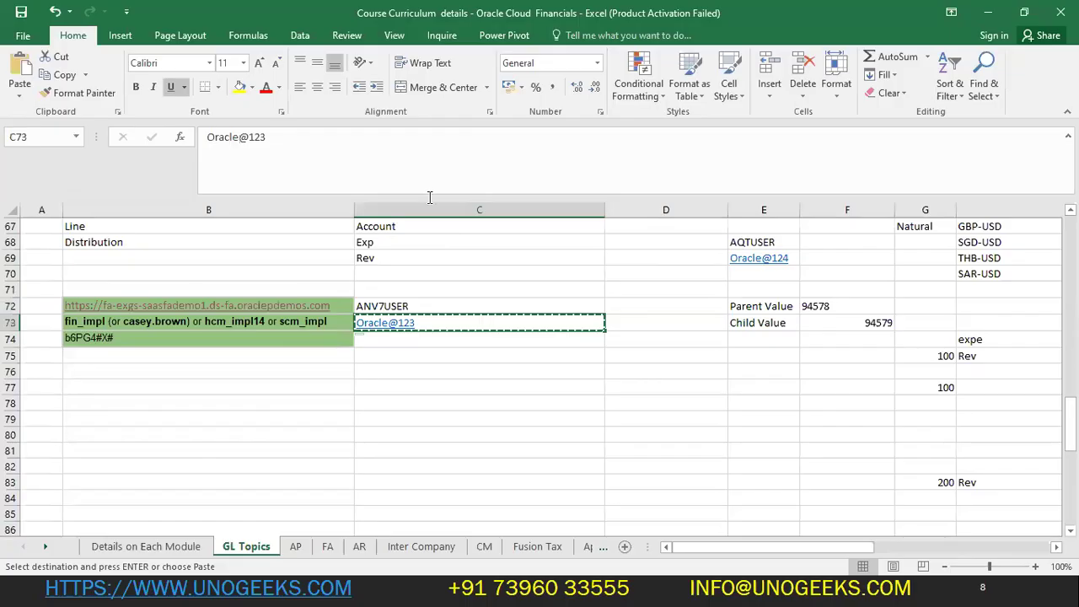
{"action": "left_click", "coordinate": [371, 166]}
{"action": "left_click_drag", "start_coordinate": [268, 136], "coordinate": [207, 137]}
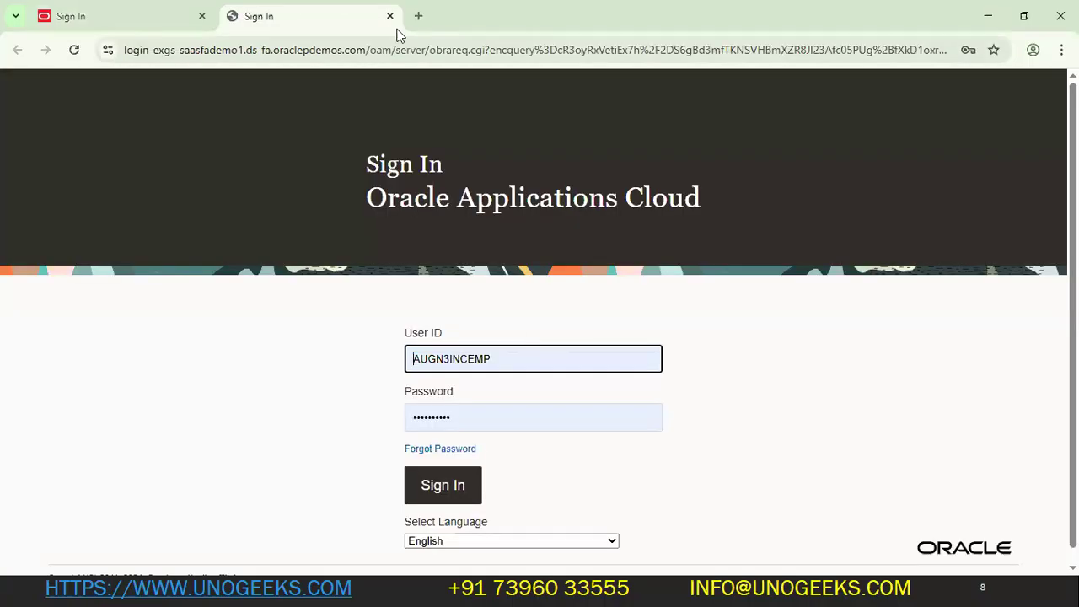
{"action": "left_click", "coordinate": [389, 16]}
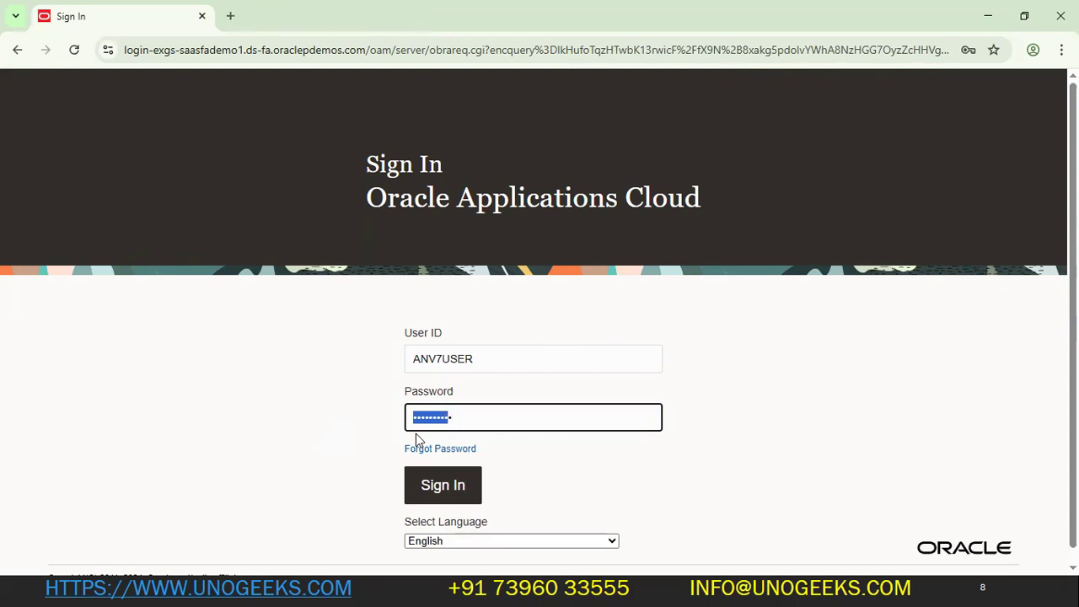
{"action": "key", "text": "BackSpace"}
{"action": "key", "text": "Return"}
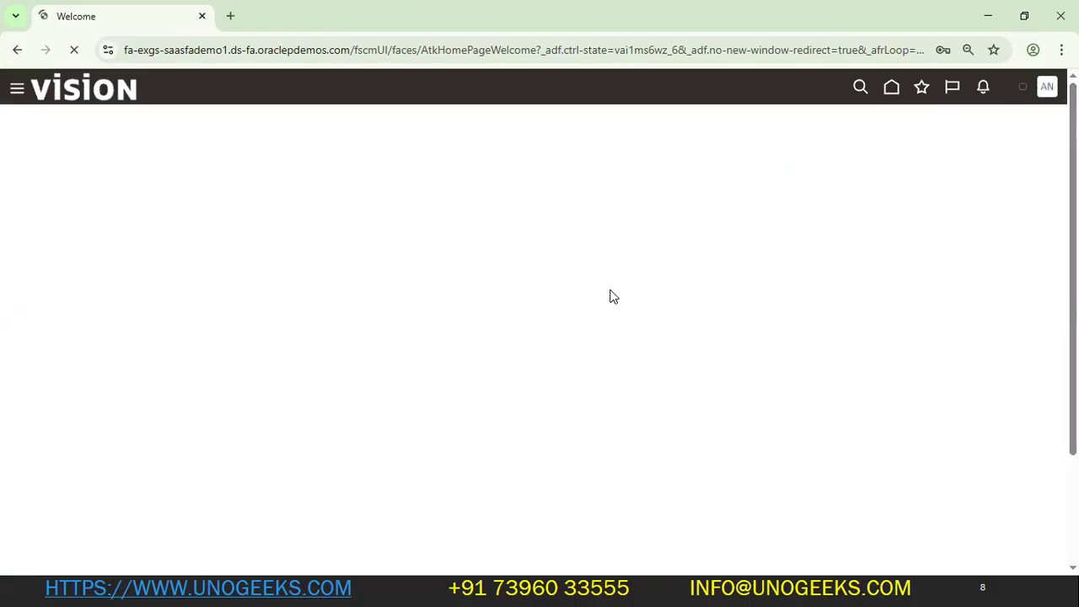
- Go to the home page and browse the app categories
{"action": "key", "text": "alt+Tab"}
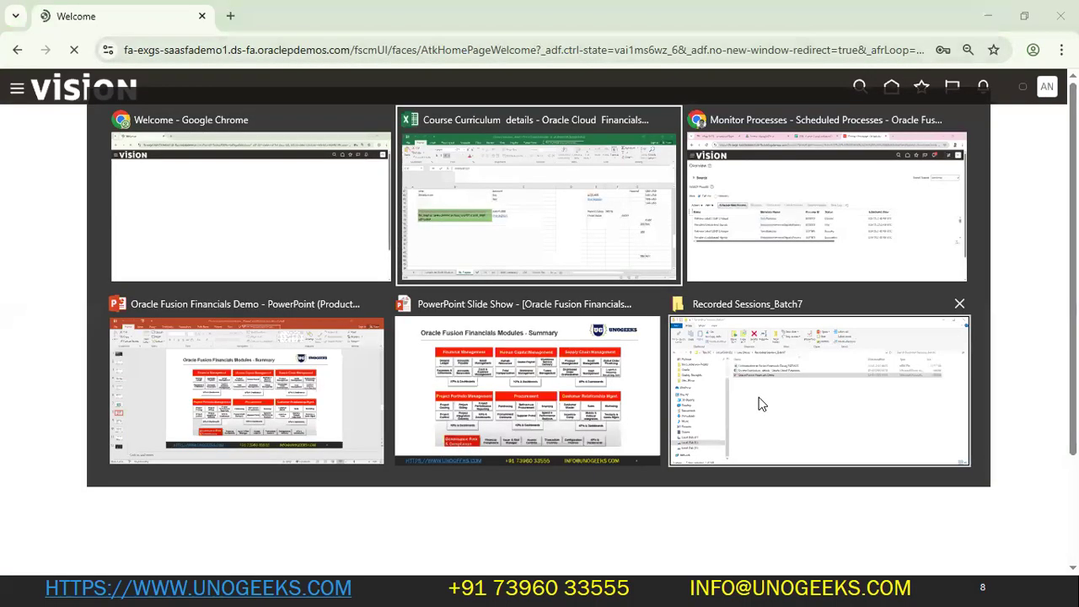
{"action": "left_click", "coordinate": [826, 206]}
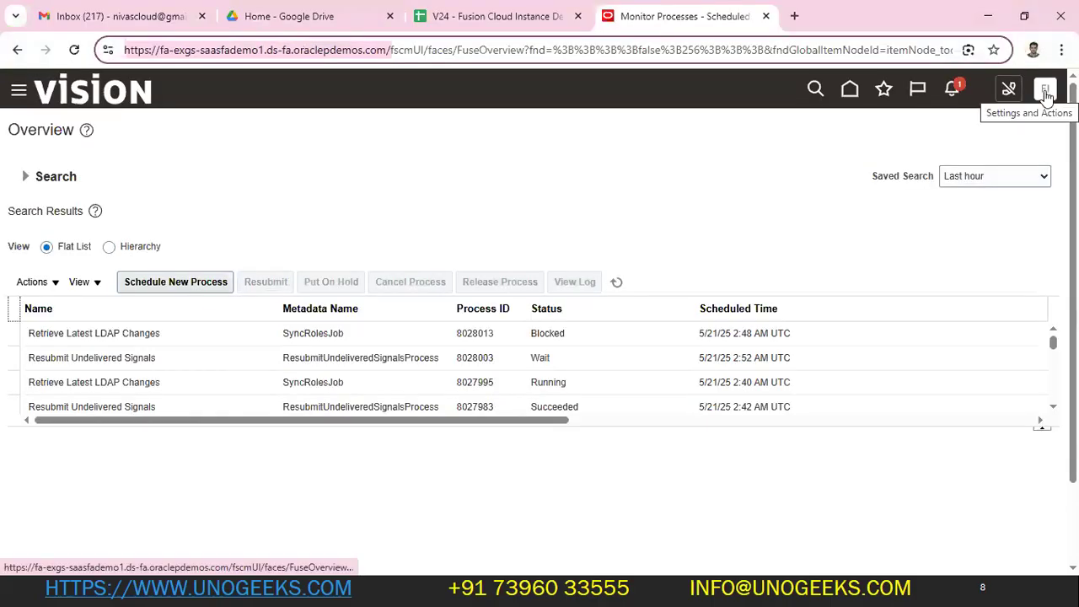
{"action": "key", "text": "alt+Tab"}
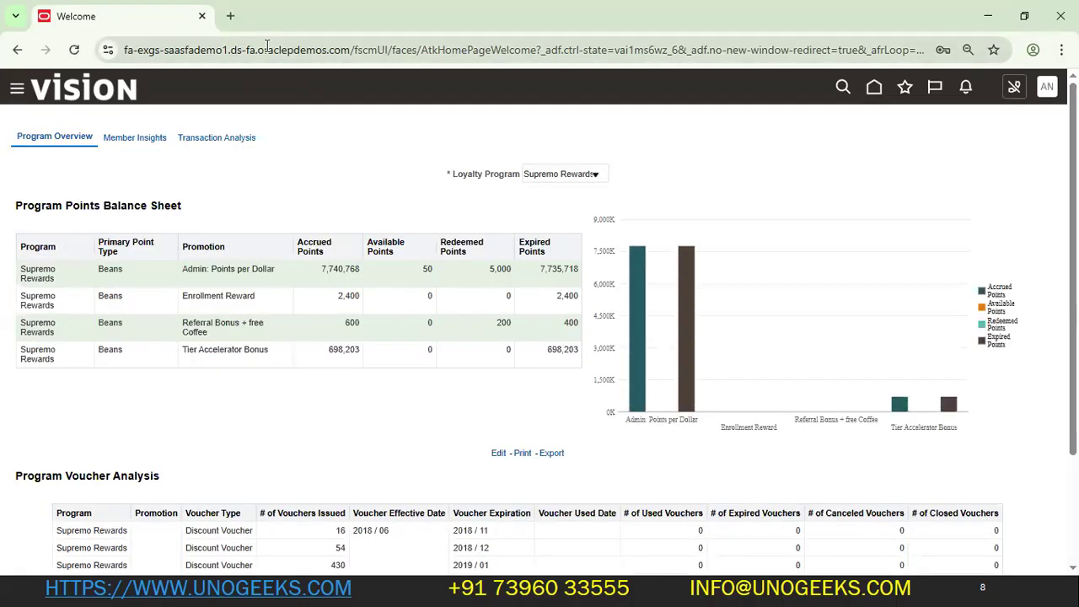
{"action": "left_click", "coordinate": [874, 88]}
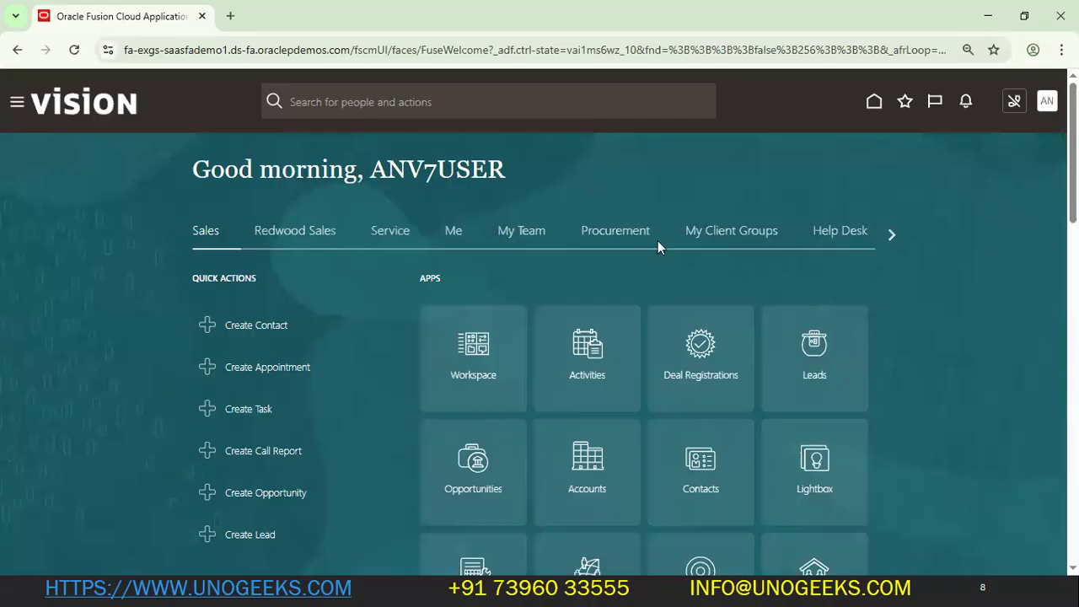
{"action": "left_click", "coordinate": [892, 234]}
{"action": "scroll", "coordinate": [503, 240], "scroll_direction": "right", "scroll_amount": 3}
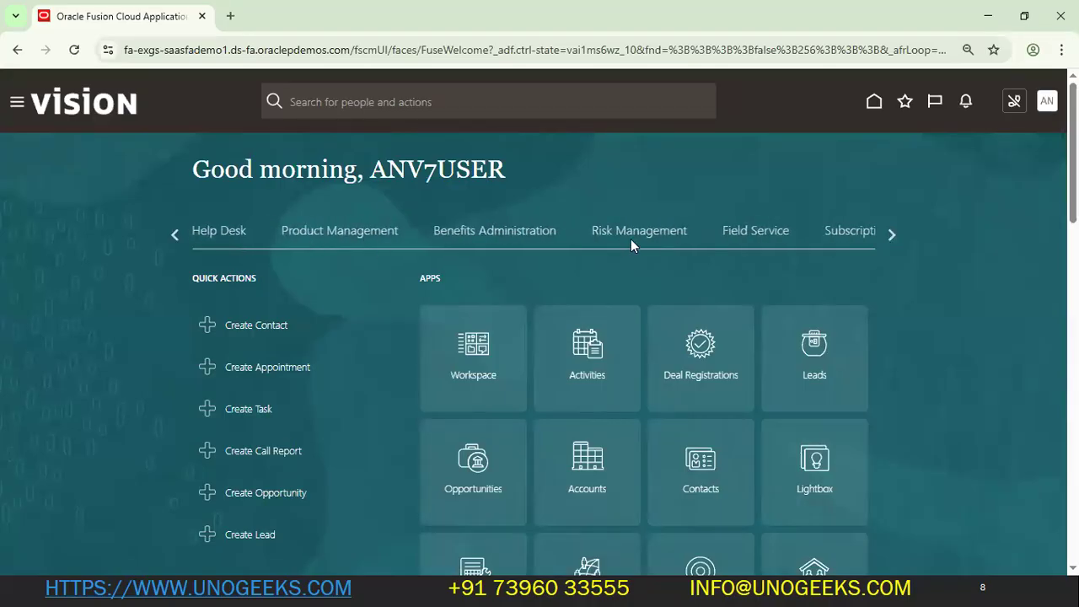
{"action": "left_click", "coordinate": [892, 231]}
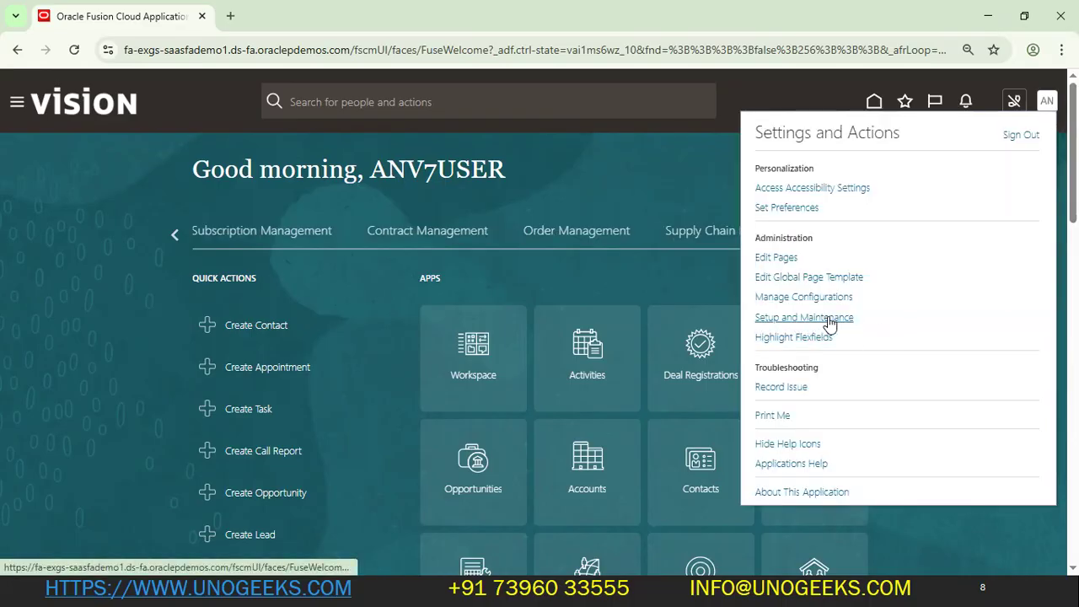
- Expand the navigator's Tools group, then switch to the workbook's Details on Each Module sheet
{"action": "left_click", "coordinate": [15, 102]}
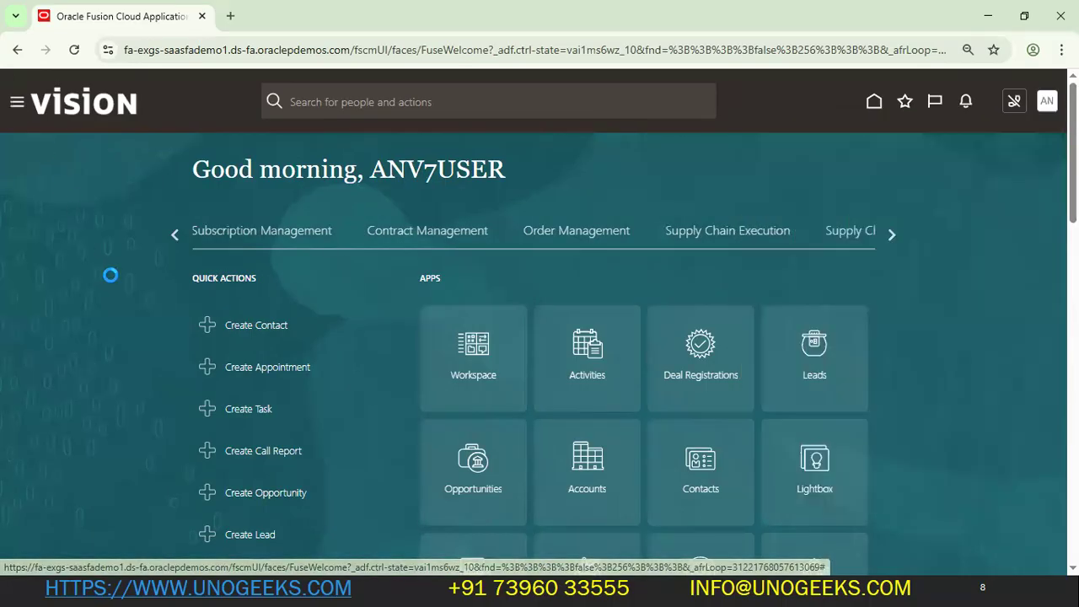
{"action": "scroll", "coordinate": [97, 312], "scroll_direction": "down", "scroll_amount": 10}
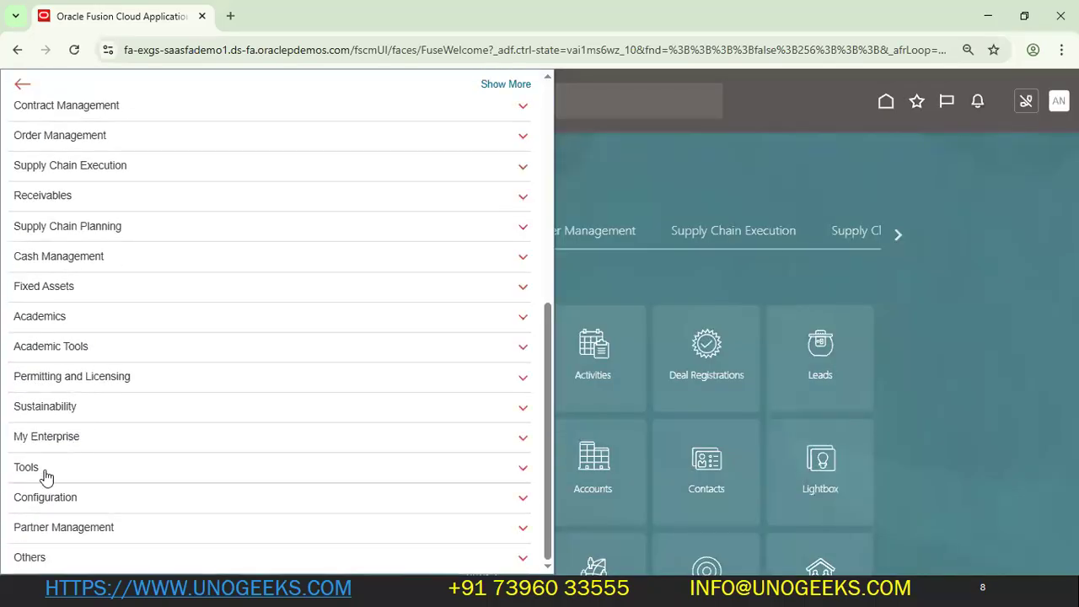
{"action": "left_click", "coordinate": [42, 472]}
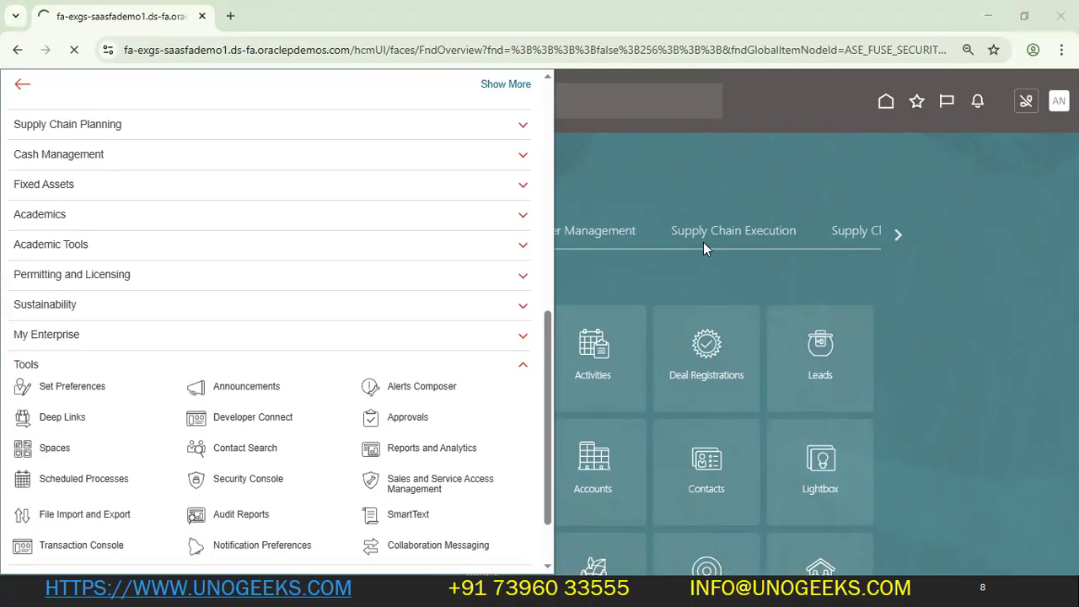
{"action": "key", "text": "alt+Tab"}
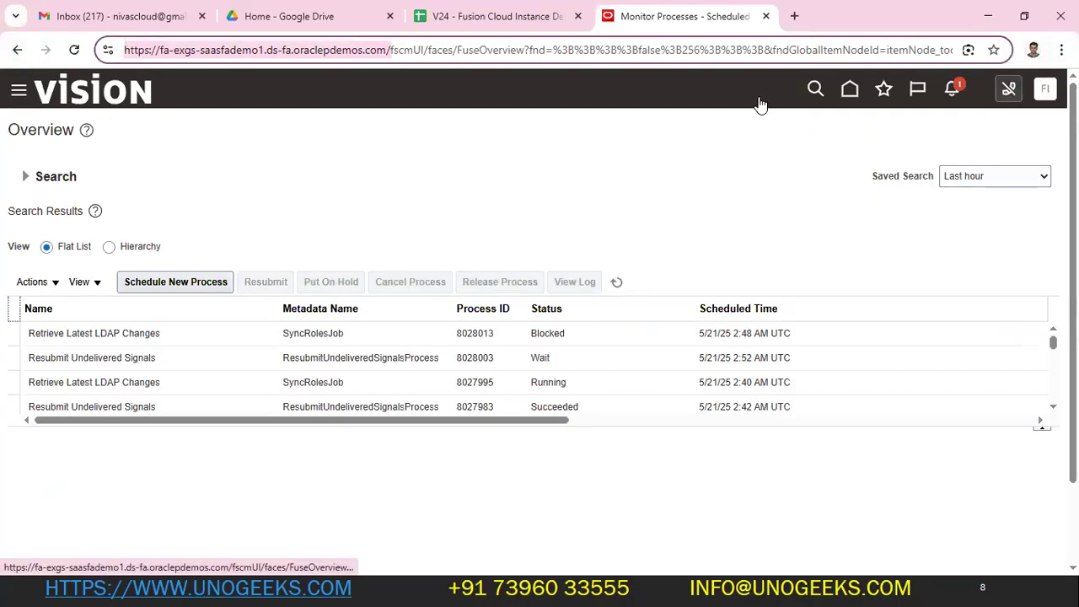
{"action": "key", "text": "alt+Tab"}
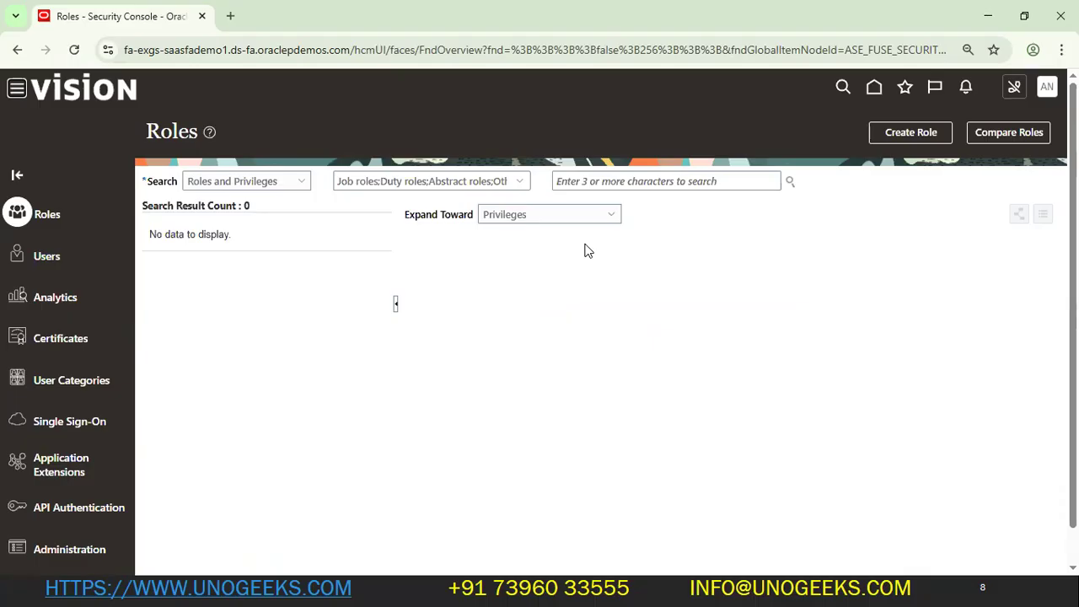
{"action": "key", "text": "alt+Tab"}
{"action": "key", "text": "alt+Tab"}
{"action": "left_click", "coordinate": [169, 547]}
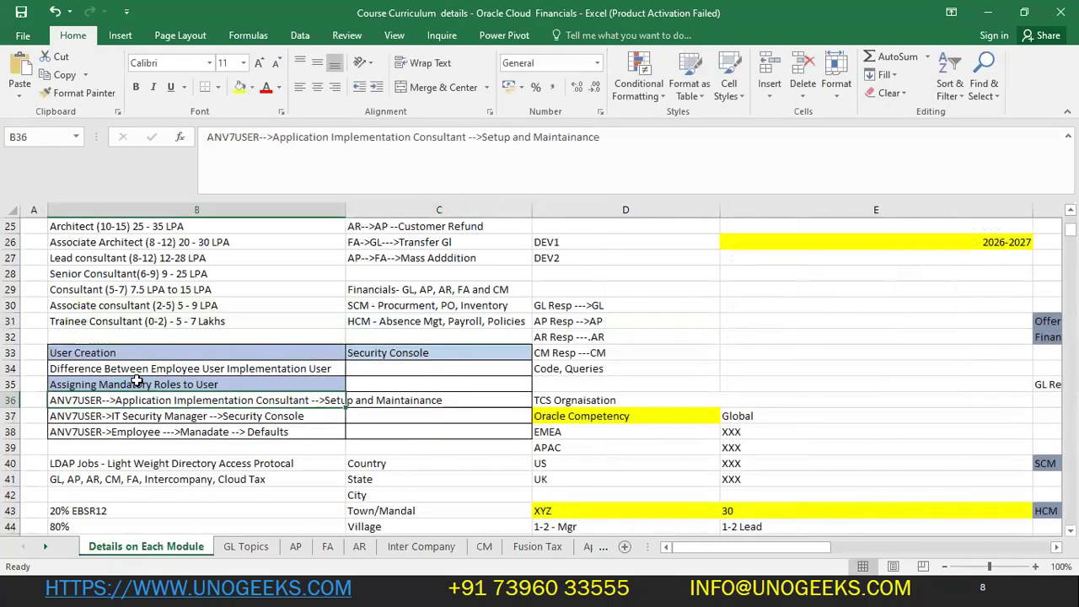
- Inspect the IT Security Manager note in B37, then open User Accounts in the Security Console
{"action": "left_click", "coordinate": [145, 413]}
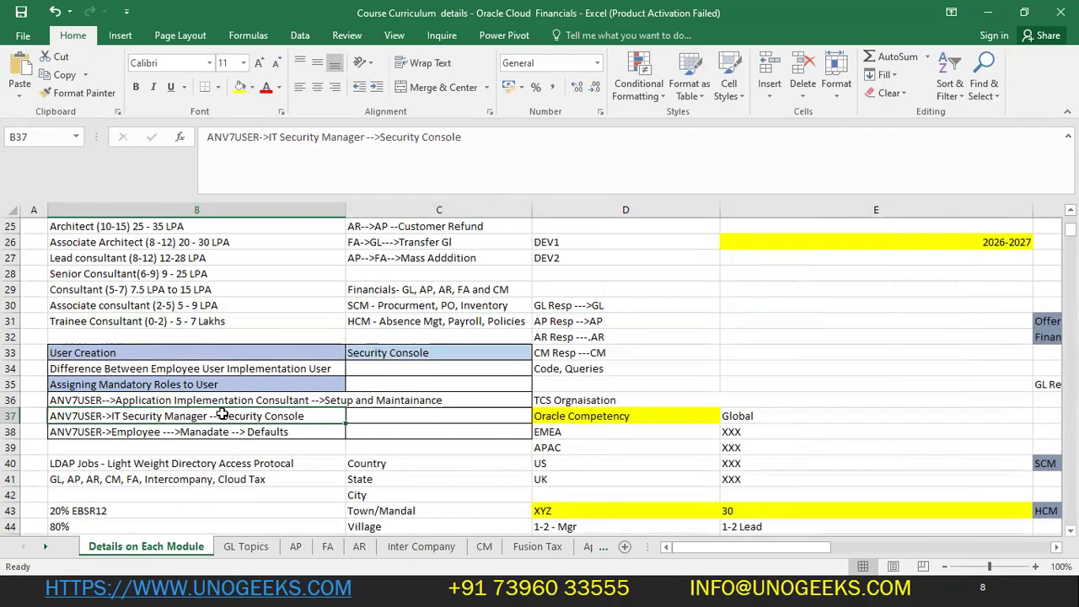
{"action": "double_click", "coordinate": [221, 414]}
{"action": "left_click_drag", "start_coordinate": [222, 416], "coordinate": [438, 423]}
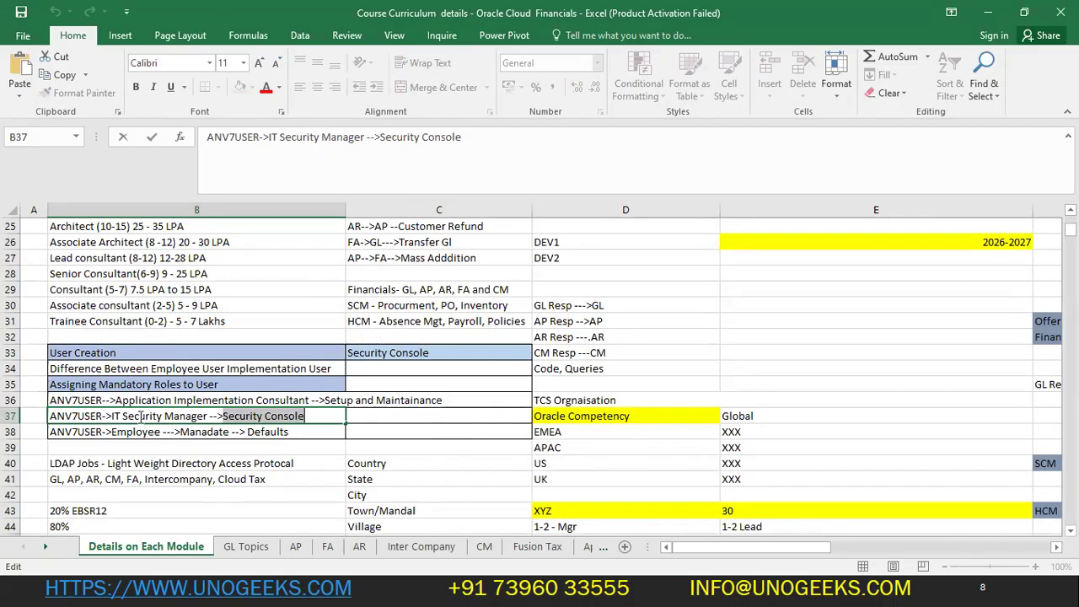
{"action": "left_click_drag", "start_coordinate": [208, 416], "coordinate": [104, 415]}
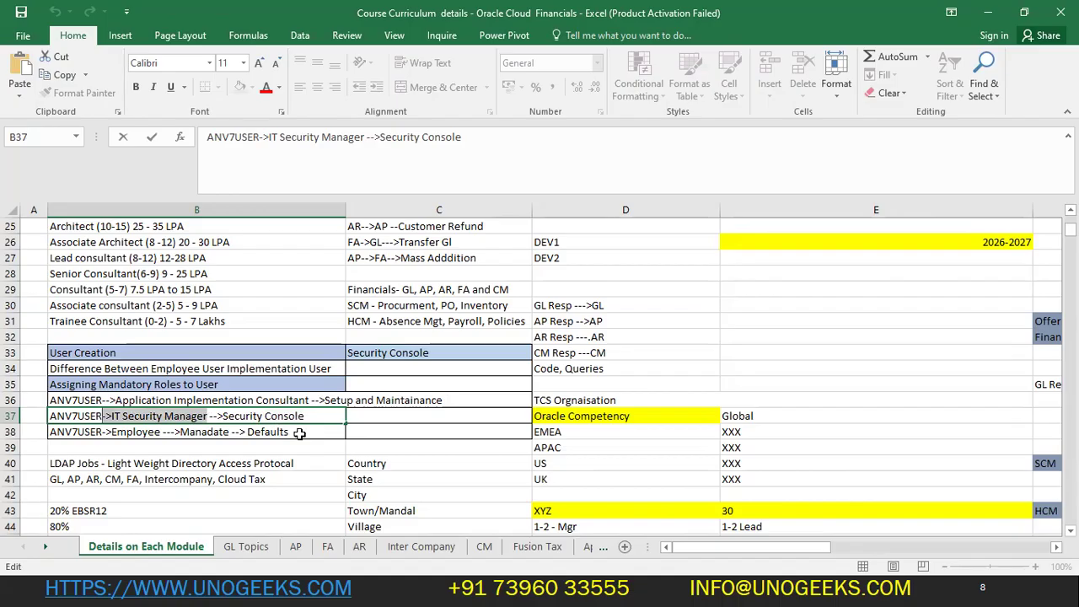
{"action": "left_click", "coordinate": [322, 416]}
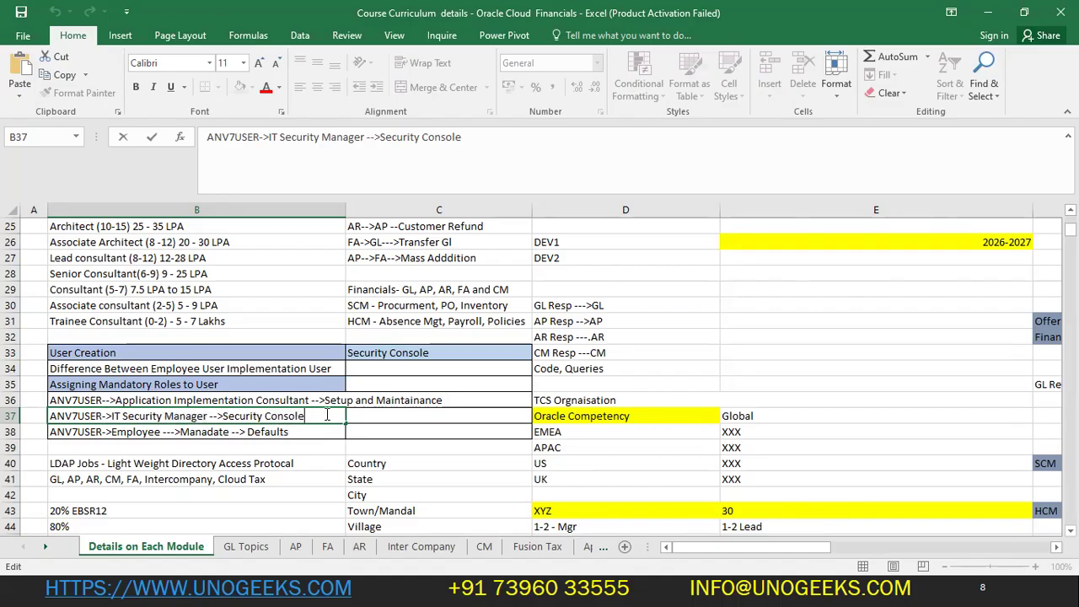
{"action": "key", "text": "alt+Tab"}
{"action": "left_click", "coordinate": [55, 258]}
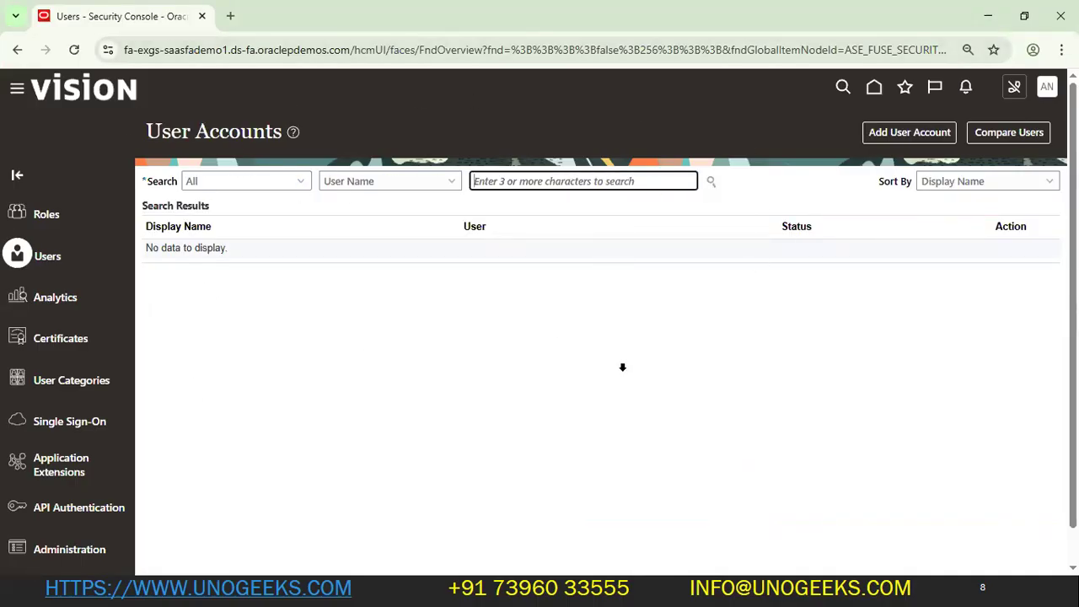
- Search Users for ANV7 and confirm its Application Implementation Consultant, Employee and IT Security Manager roles
{"action": "key", "text": "alt+Tab"}
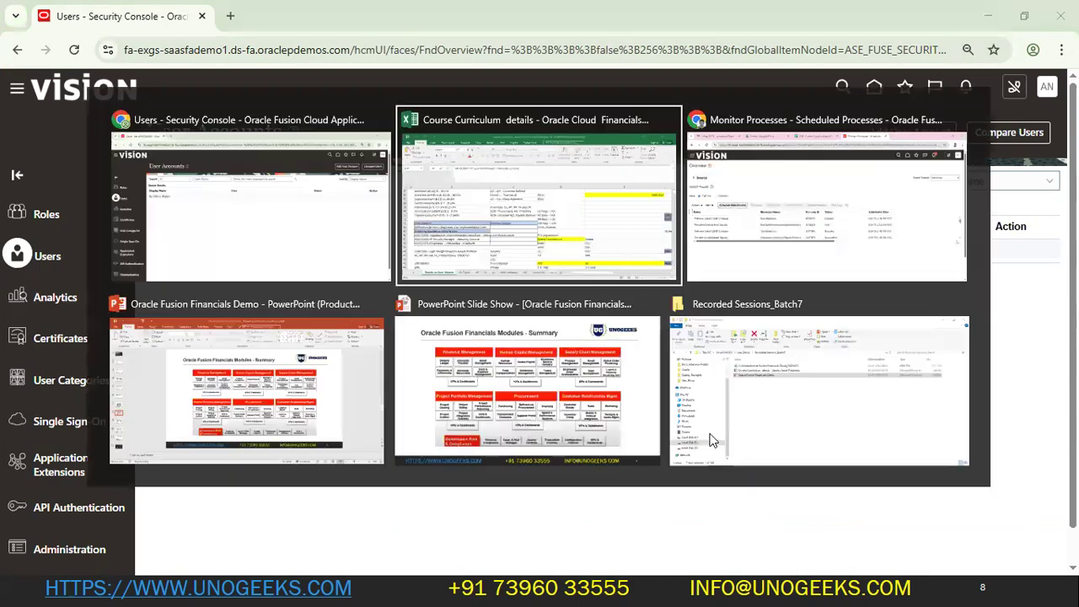
{"action": "key", "text": "Escape"}
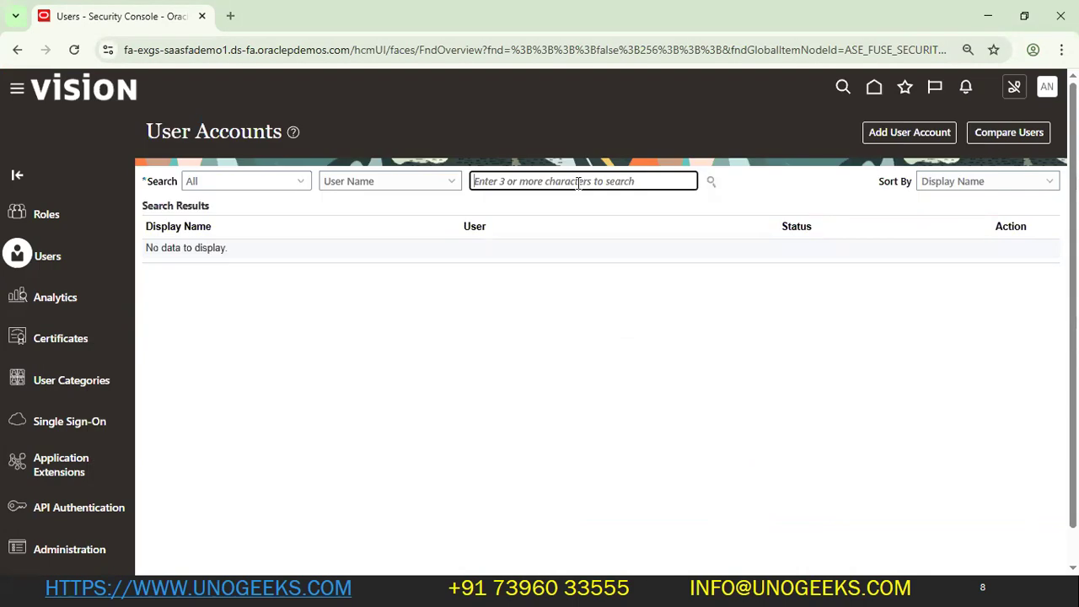
{"action": "type", "text": "ANV7"}
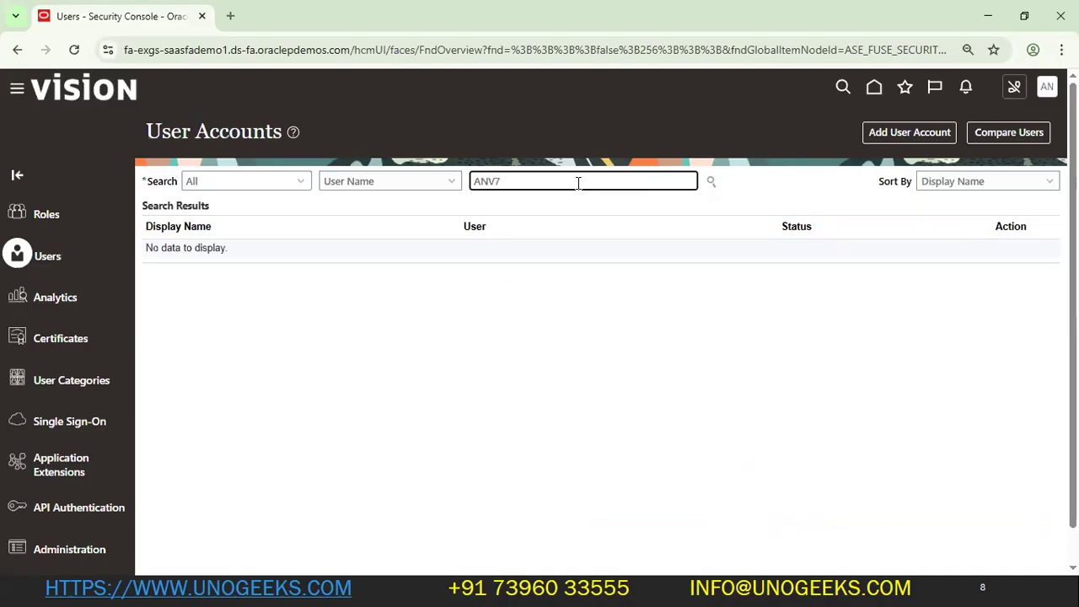
{"action": "key", "text": "Return"}
{"action": "left_click", "coordinate": [188, 268]}
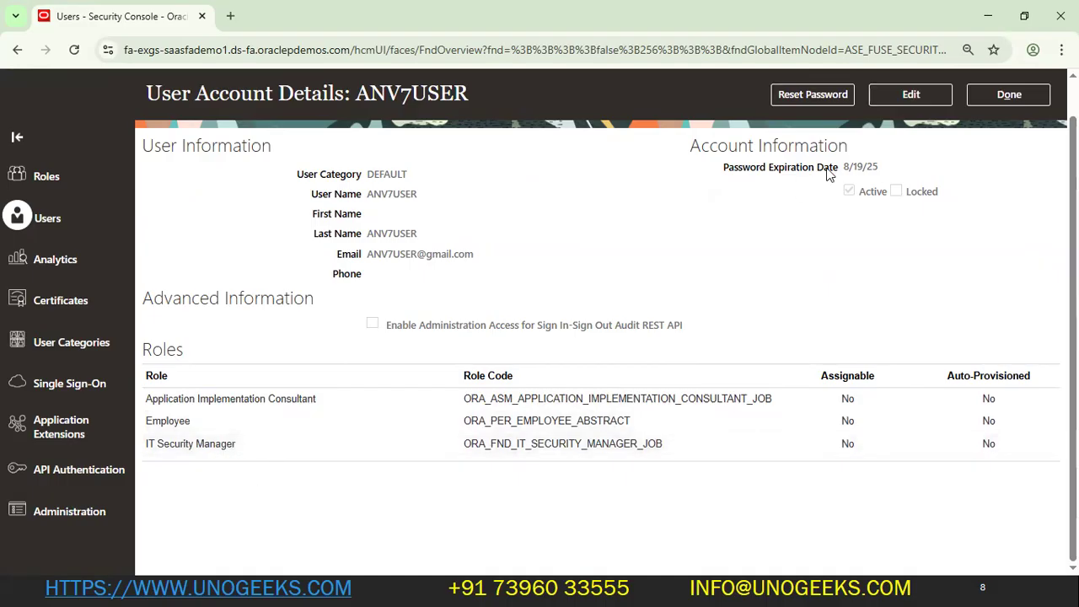
{"action": "scroll", "coordinate": [318, 510], "scroll_direction": "up", "scroll_amount": 2}
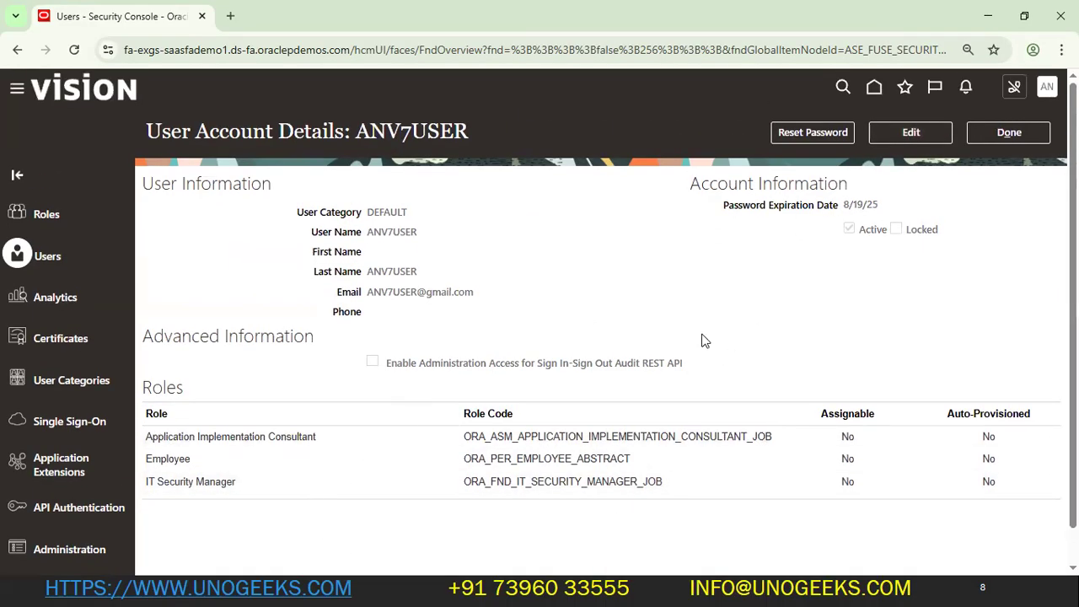
{"action": "key", "text": "alt+Tab"}
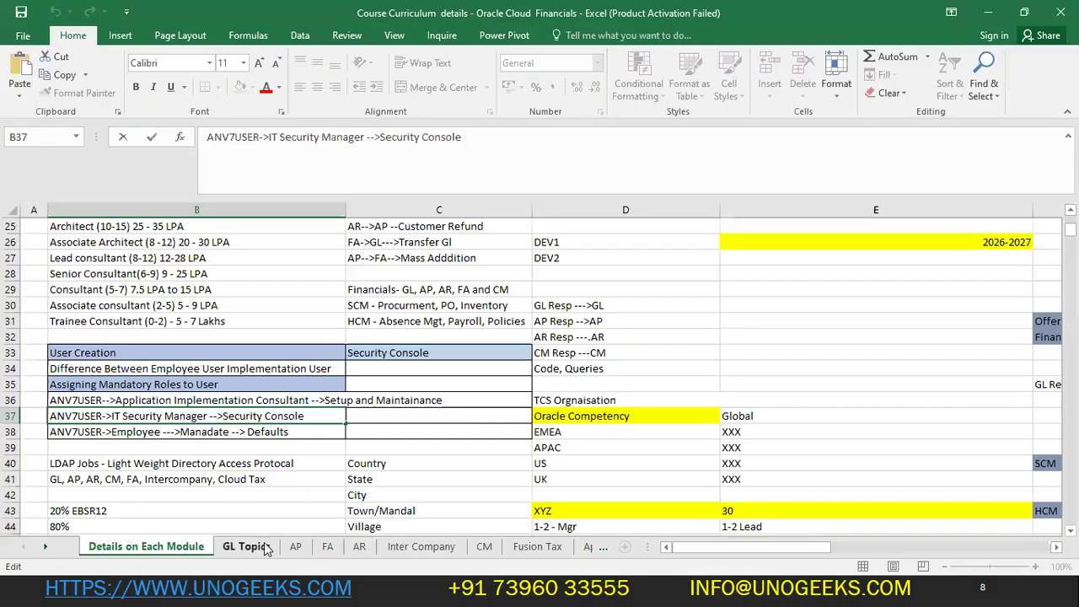
- Open Oracle's Settings and Actions menu, then return to the curriculum workbook
{"action": "scroll", "coordinate": [202, 340], "scroll_direction": "up", "scroll_amount": 6}
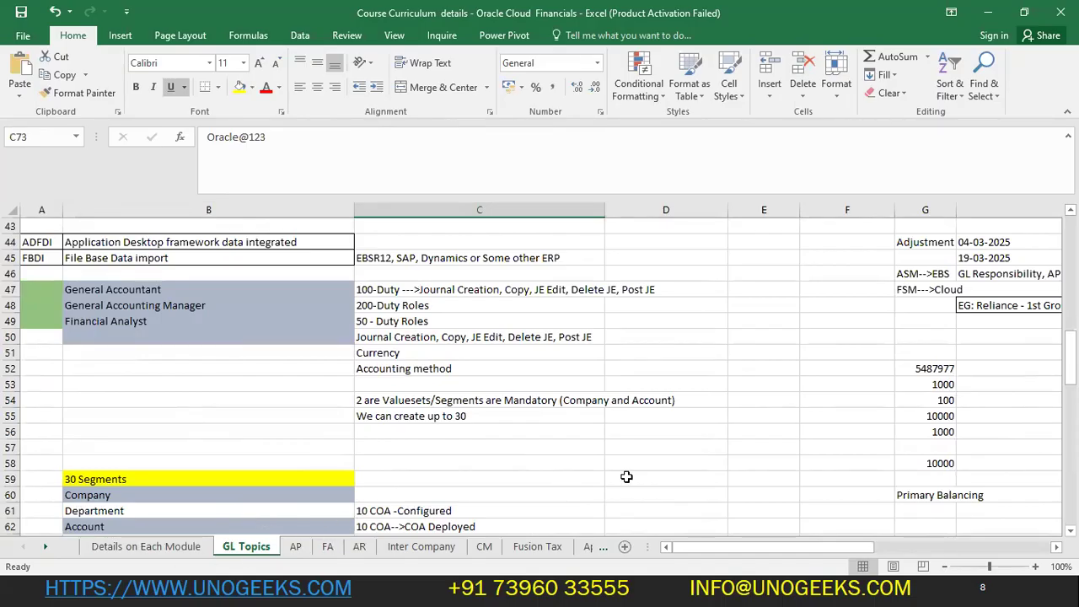
{"action": "scroll", "coordinate": [626, 477], "scroll_direction": "up", "scroll_amount": 1}
{"action": "key", "text": "alt+Tab"}
{"action": "left_click", "coordinate": [1008, 133]}
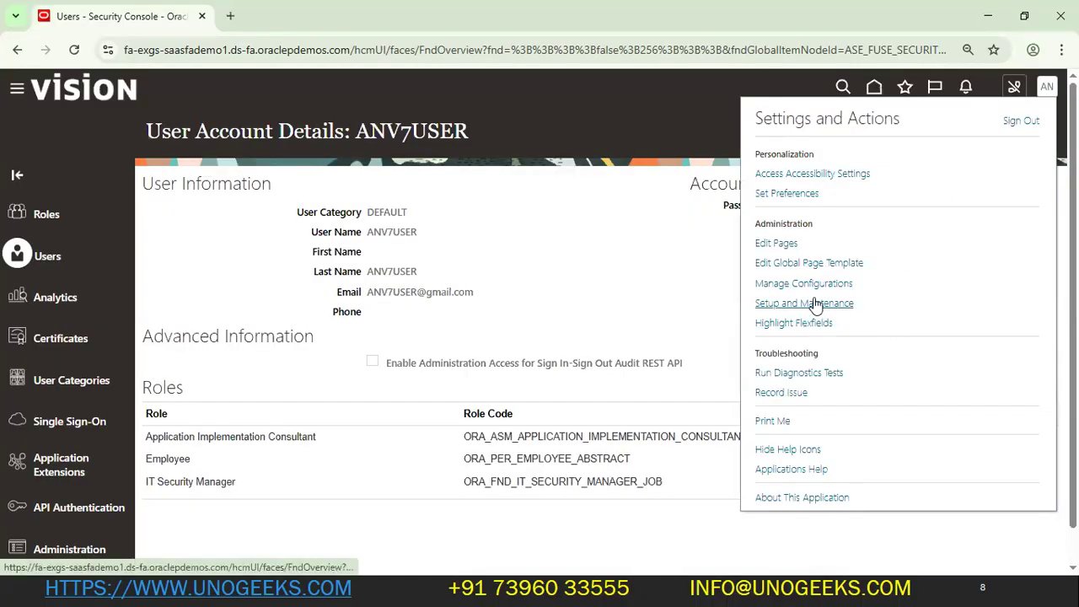
{"action": "key", "text": "alt+Tab"}
- Select the GL configuration task rows through row 20 and open Setup and Maintenance
{"action": "scroll", "coordinate": [270, 401], "scroll_direction": "up", "scroll_amount": 7}
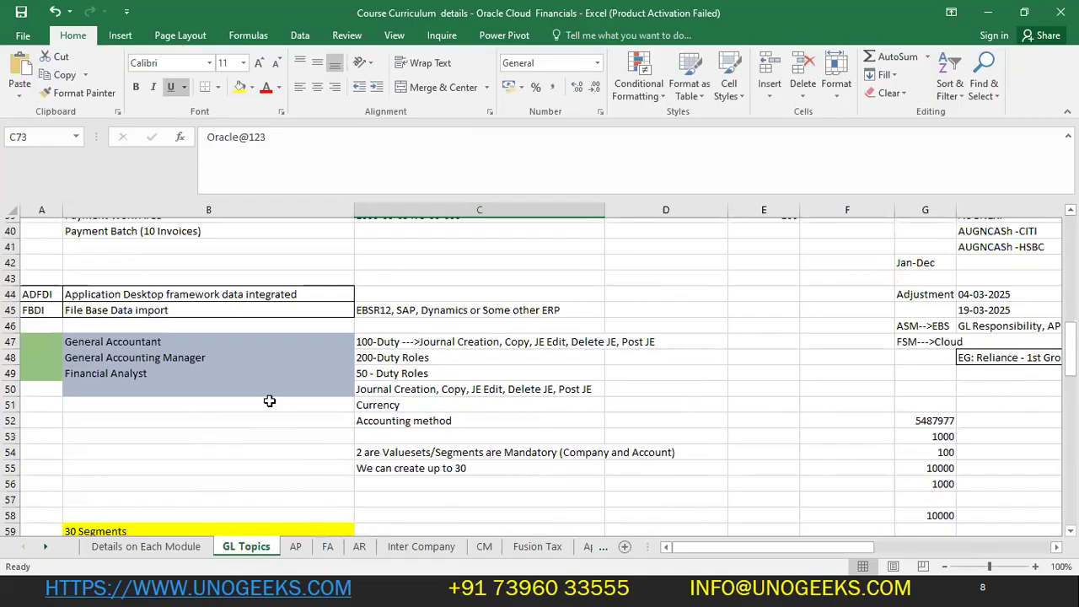
{"action": "scroll", "coordinate": [269, 401], "scroll_direction": "up", "scroll_amount": 6}
{"action": "left_click", "coordinate": [168, 222]}
{"action": "left_click_drag", "start_coordinate": [164, 274], "coordinate": [191, 443]}
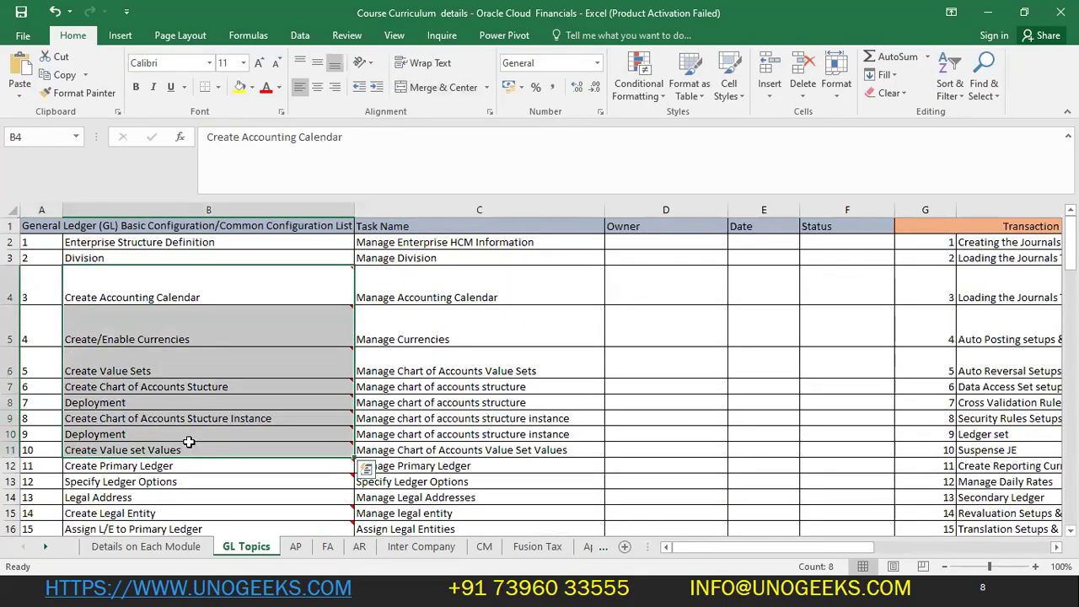
{"action": "scroll", "coordinate": [251, 413], "scroll_direction": "down", "scroll_amount": 3}
{"action": "scroll", "coordinate": [251, 412], "scroll_direction": "down", "scroll_amount": 1}
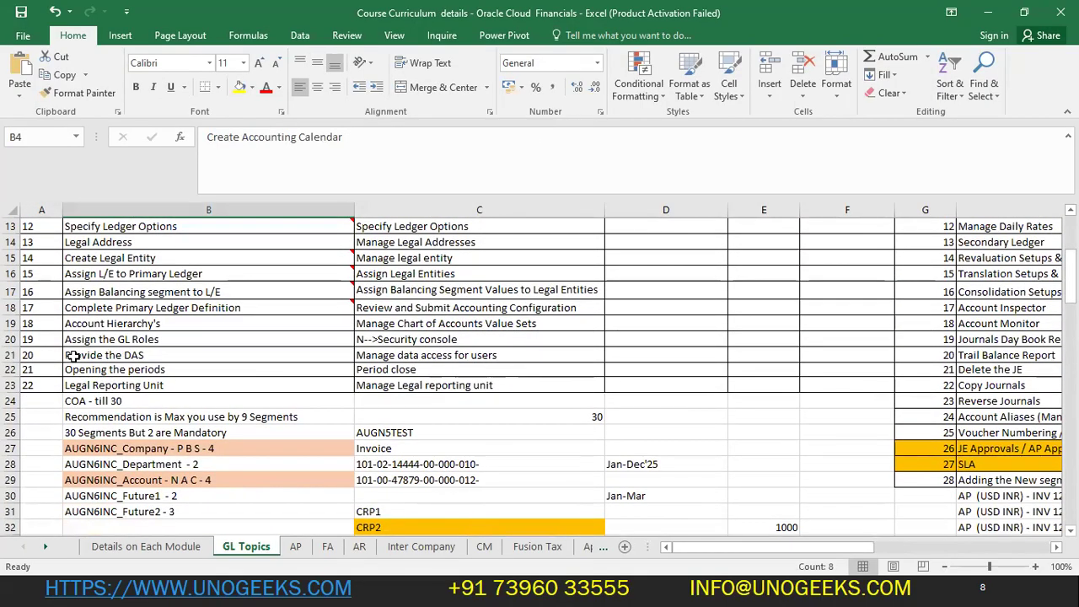
{"action": "left_click_drag", "start_coordinate": [49, 339], "coordinate": [465, 339]}
{"action": "left_click_drag", "start_coordinate": [42, 323], "coordinate": [509, 238]}
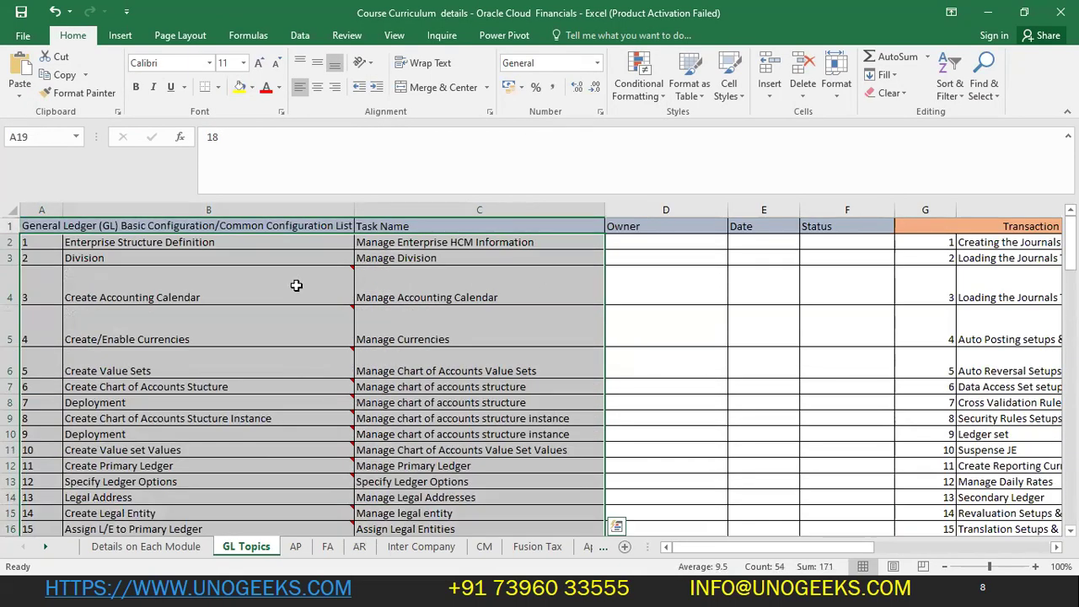
{"action": "scroll", "coordinate": [266, 250], "scroll_direction": "down", "scroll_amount": 4}
{"action": "scroll", "coordinate": [257, 253], "scroll_direction": "up", "scroll_amount": 2}
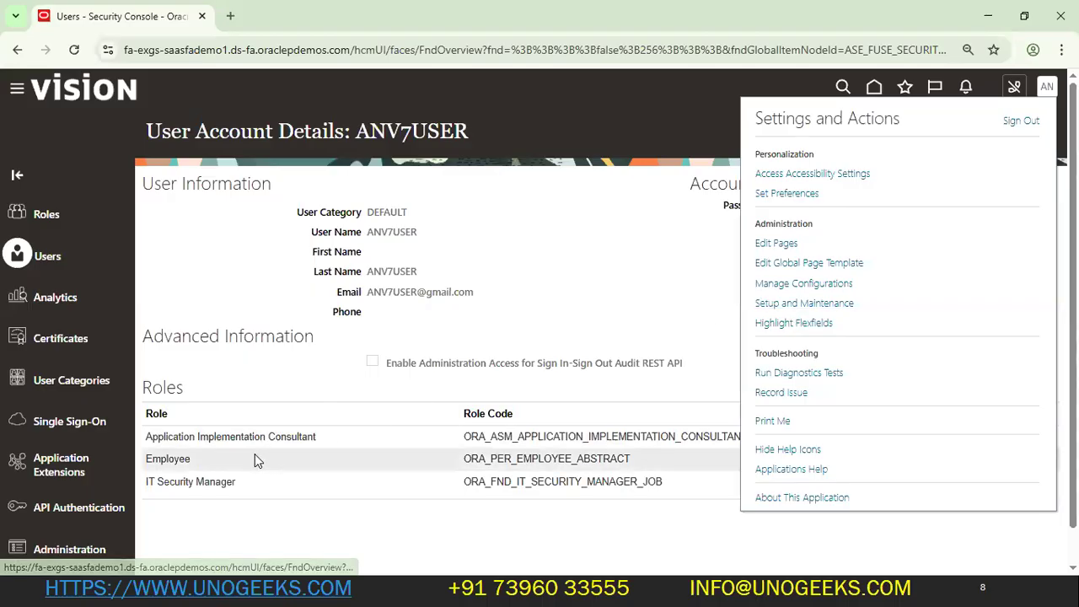
{"action": "left_click", "coordinate": [797, 303]}
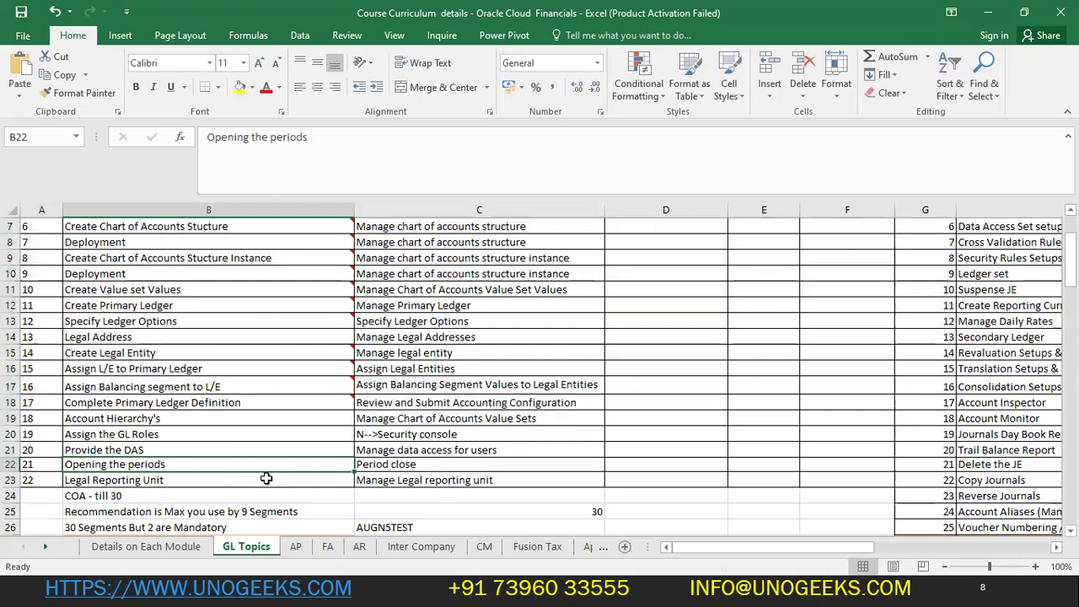
- Review the AP topics in B30:B33 and the FA transaction list in column G
{"action": "left_click", "coordinate": [295, 546]}
{"action": "scroll", "coordinate": [196, 349], "scroll_direction": "down", "scroll_amount": 6}
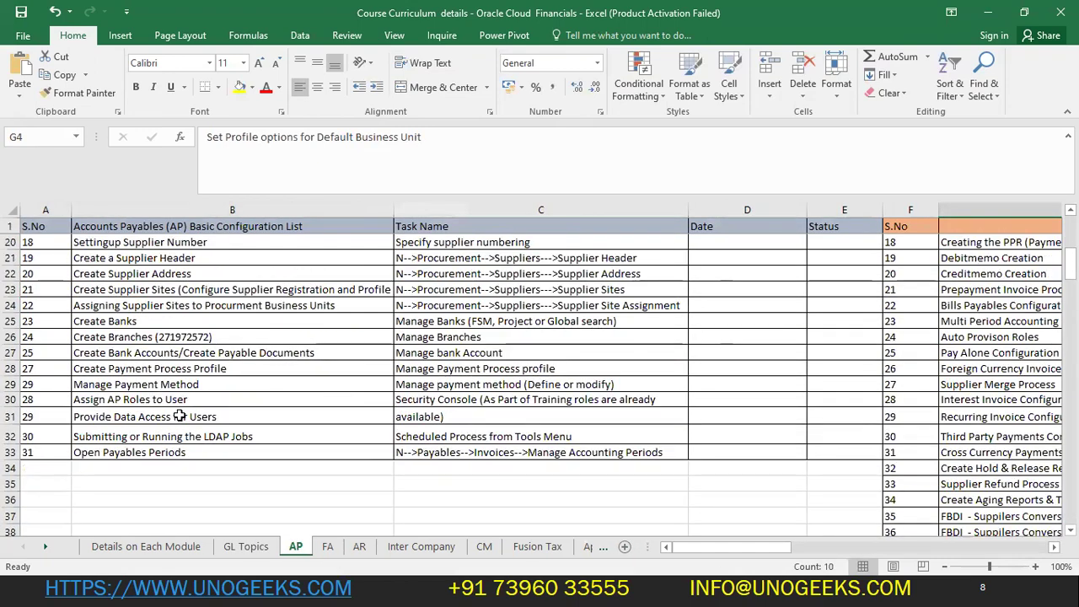
{"action": "left_click_drag", "start_coordinate": [105, 401], "coordinate": [110, 452]}
{"action": "left_click", "coordinate": [325, 546]}
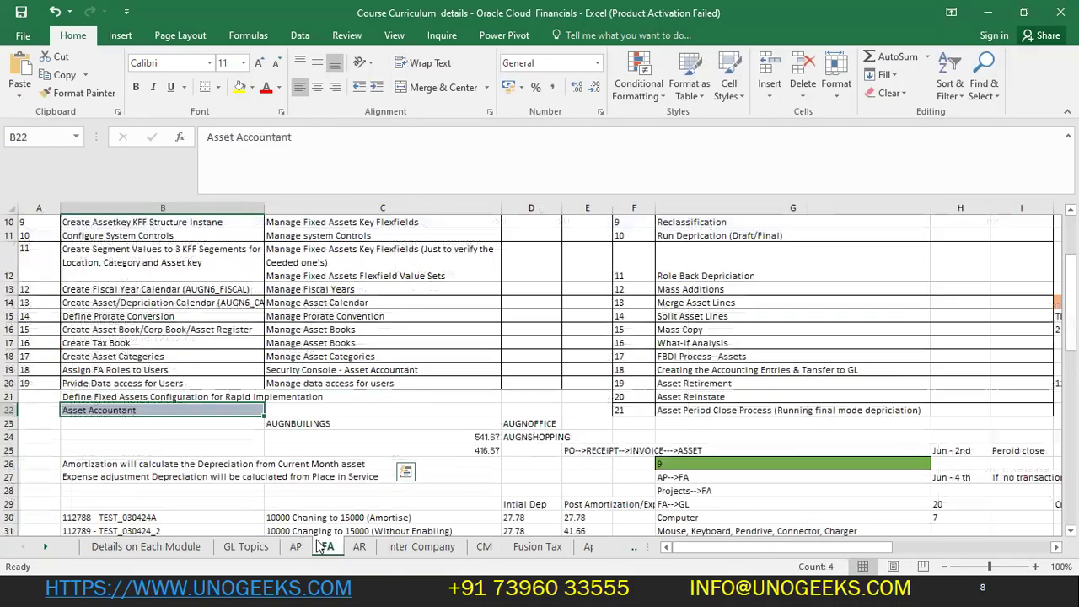
{"action": "scroll", "coordinate": [784, 390], "scroll_direction": "up", "scroll_amount": 3}
{"action": "left_click_drag", "start_coordinate": [771, 249], "coordinate": [793, 504]}
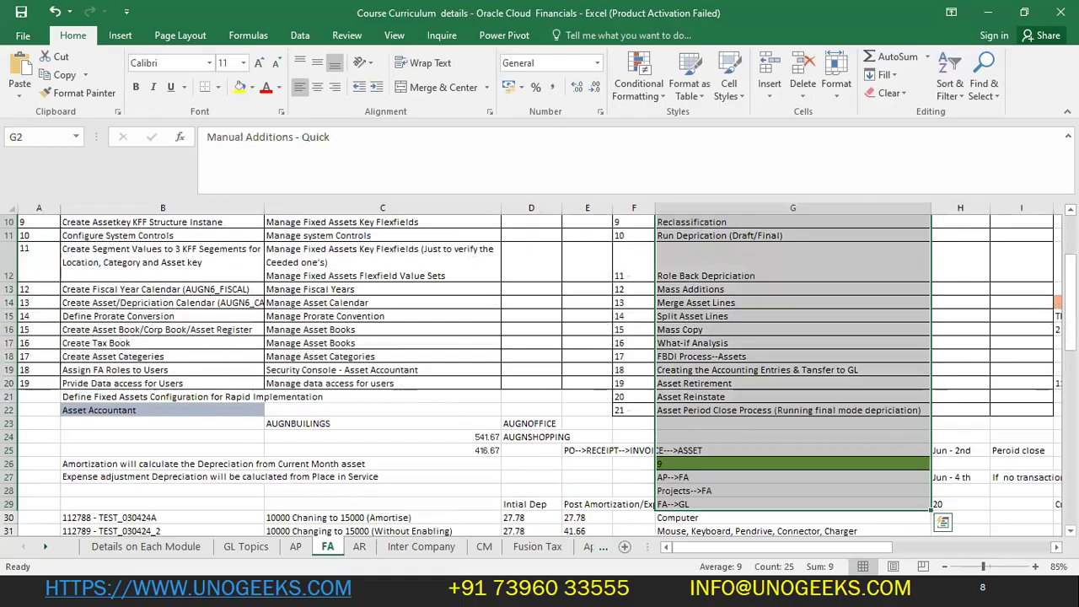
- Check the FA data-access topic B20 and Manage Asset Books task C17 against Oracle's settings menu
{"action": "left_click", "coordinate": [126, 383]}
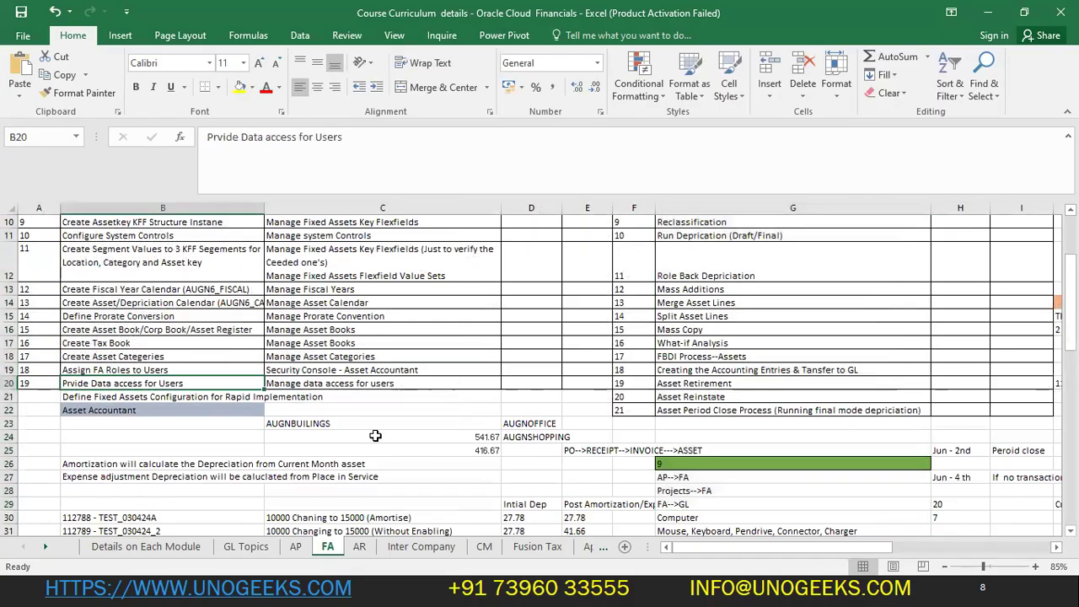
{"action": "key", "text": "alt+Tab"}
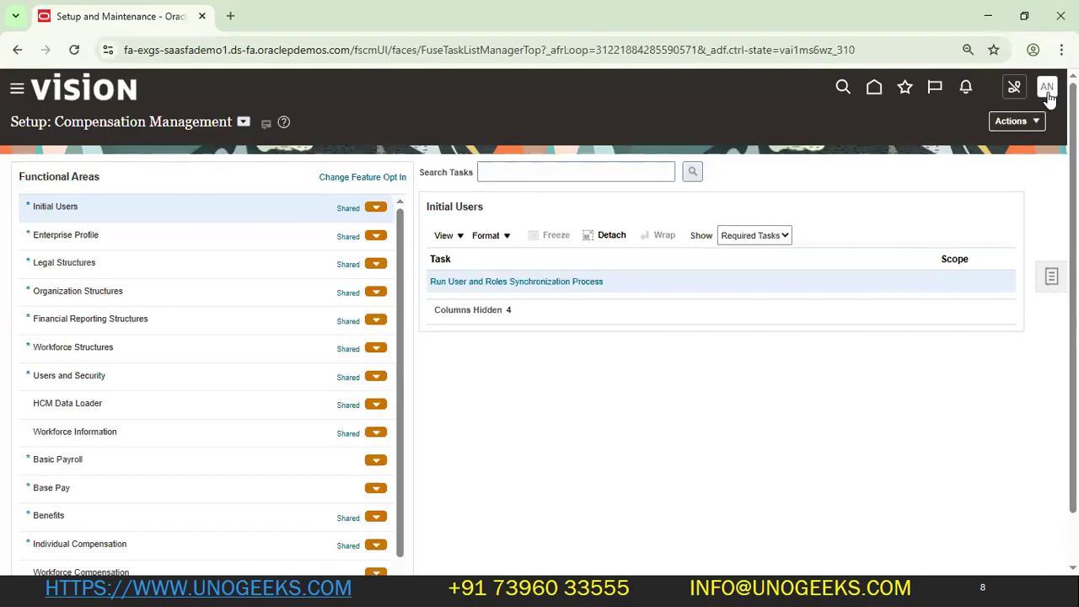
{"action": "left_click", "coordinate": [1047, 88]}
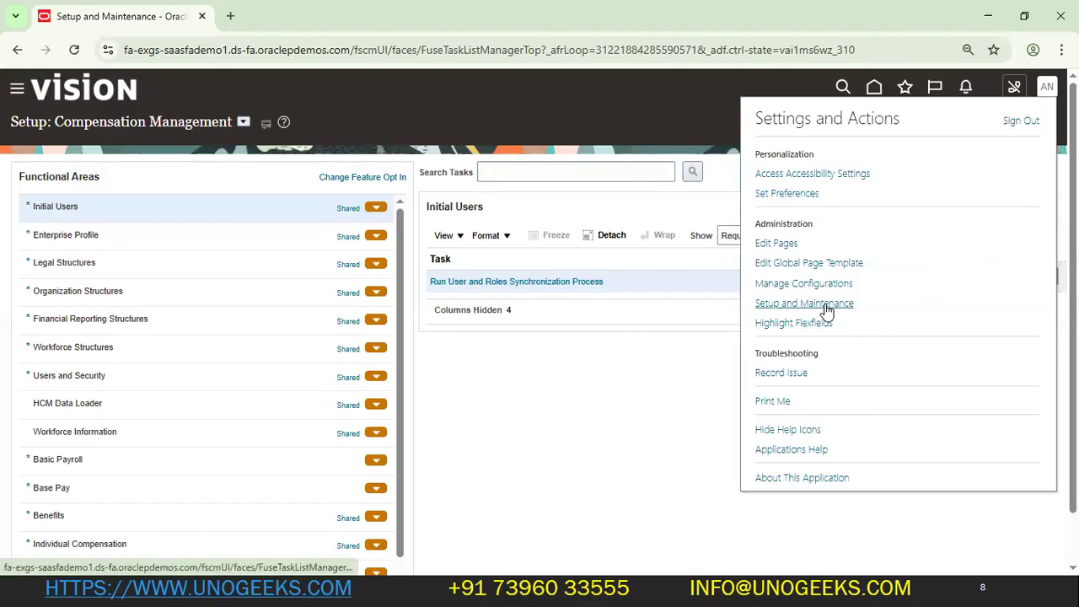
{"action": "key", "text": "alt+Tab"}
{"action": "left_click", "coordinate": [362, 341]}
{"action": "key", "text": "alt+Tab"}
{"action": "key", "text": "alt+Tab"}
- Go to the Details on Each Module sheet and select the ANV7USER role note in B36
{"action": "scroll", "coordinate": [198, 515], "scroll_direction": "down", "scroll_amount": 3}
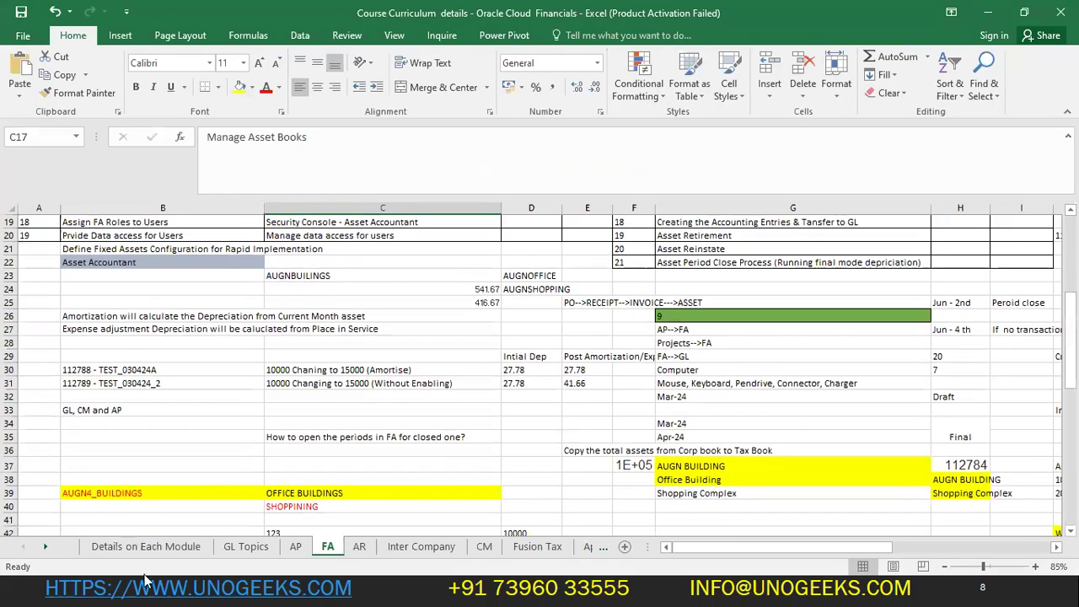
{"action": "left_click", "coordinate": [146, 547]}
{"action": "left_click", "coordinate": [148, 401]}
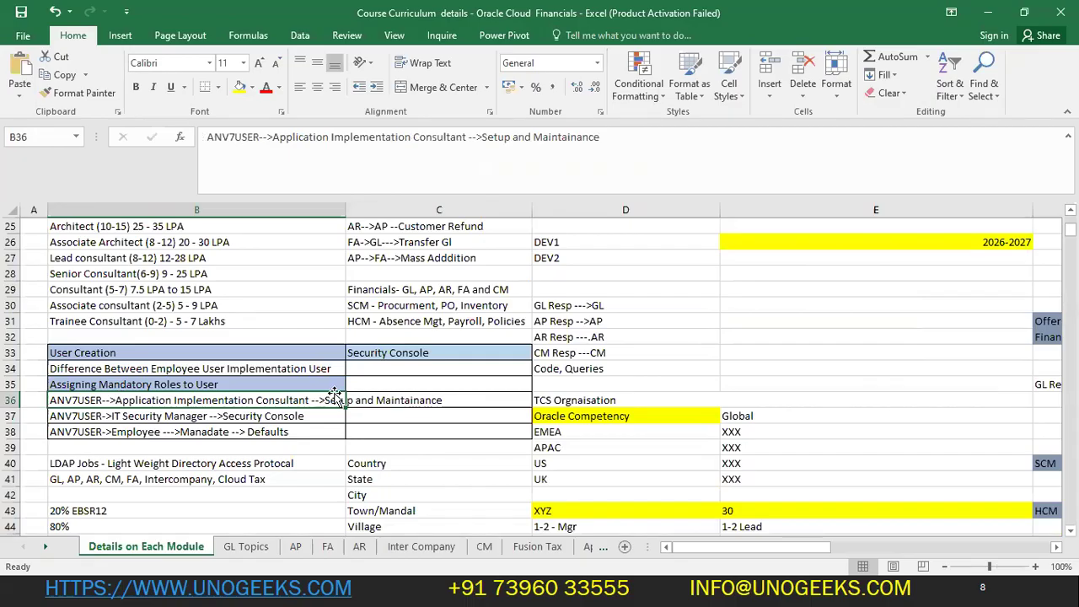
- Fill Done and 21-05-2025 into C10:D12 for User Creation, Role assignment and LDAP Jobs
{"action": "scroll", "coordinate": [335, 396], "scroll_direction": "up", "scroll_amount": 8}
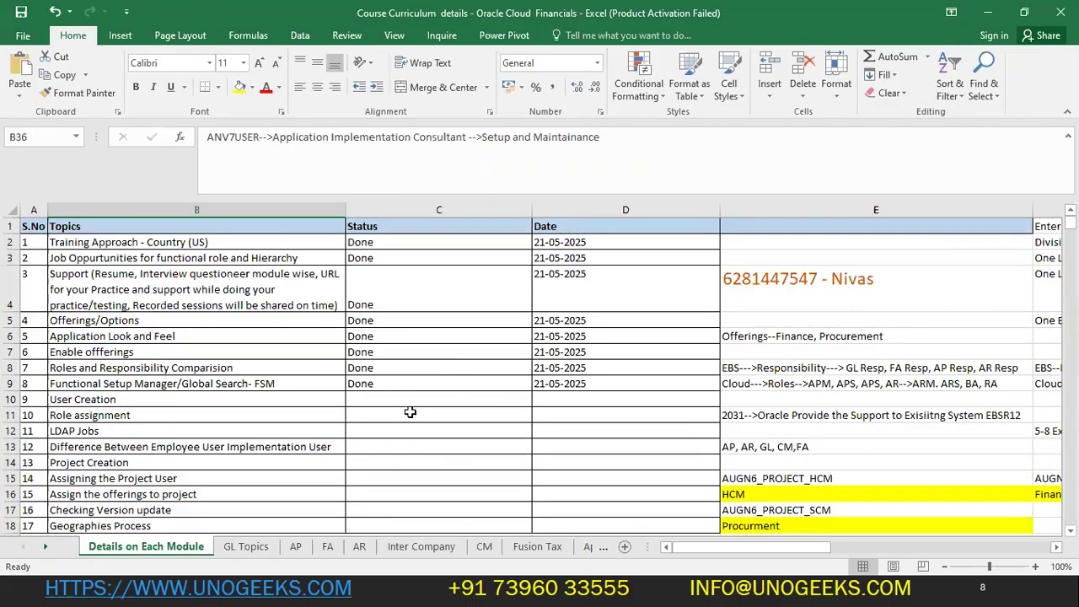
{"action": "left_click", "coordinate": [409, 396]}
{"action": "key", "text": "ctrl+d"}
{"action": "key", "text": "Tab"}
{"action": "key", "text": "ctrl+d"}
{"action": "left_click", "coordinate": [406, 414]}
{"action": "key", "text": "ctrl+d"}
{"action": "key", "text": "Tab"}
{"action": "key", "text": "ctrl+d"}
{"action": "left_click", "coordinate": [422, 430]}
{"action": "key", "text": "ctrl+d"}
{"action": "key", "text": "Tab"}
{"action": "key", "text": "ctrl+d"}
- Save the updated curriculum workbook and switch between the Oracle and Excel windows
{"action": "left_click", "coordinate": [576, 455]}
{"action": "key", "text": "ctrl+s"}
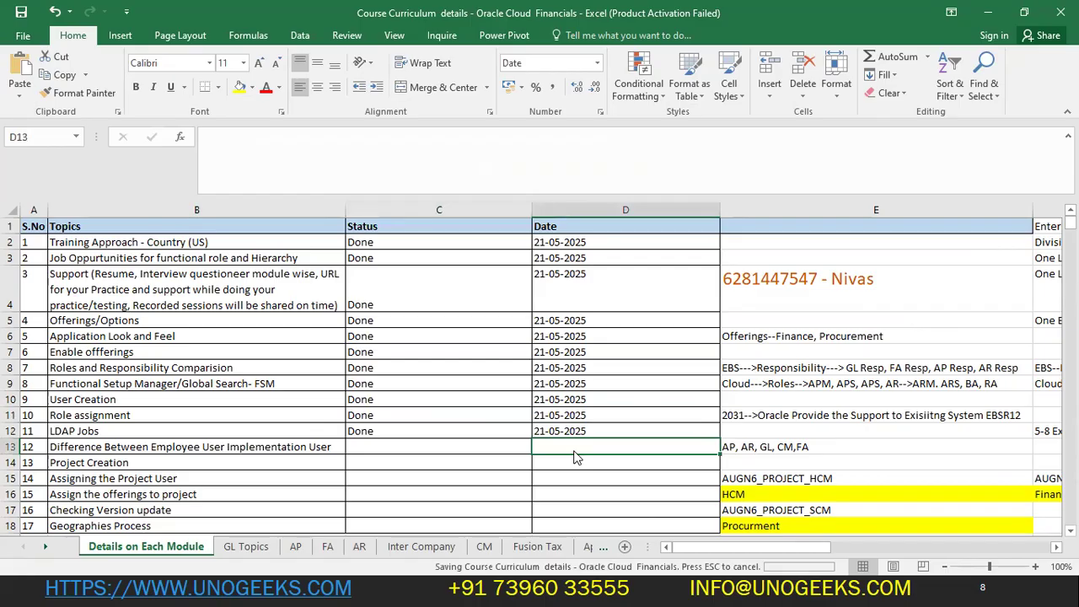
{"action": "key", "text": "alt+Tab"}
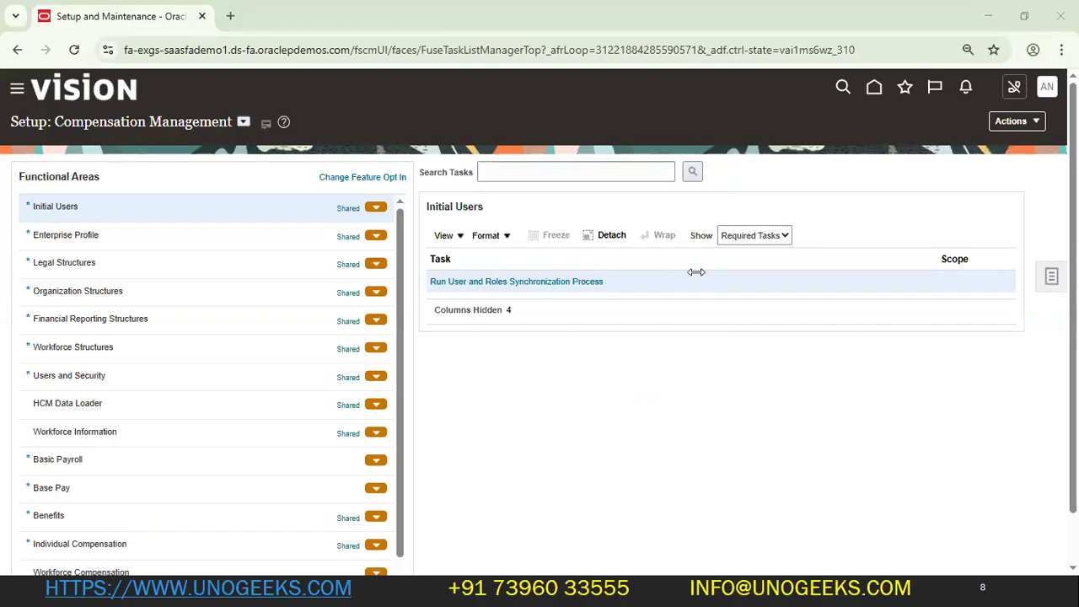
{"action": "key", "text": "super"}
{"action": "key", "text": "alt+Tab"}
{"action": "key", "text": "alt+Tab"}
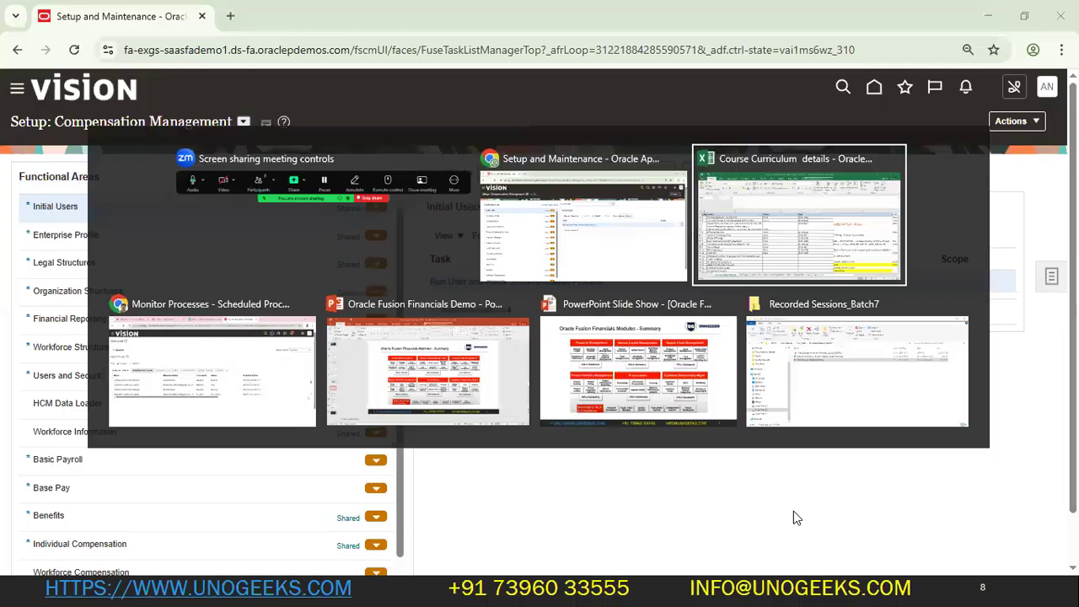
- Review the completed topic rows, from Roles and Responsibility Comparision through LDAP Jobs
{"action": "scroll", "coordinate": [392, 476], "scroll_direction": "down", "scroll_amount": 1}
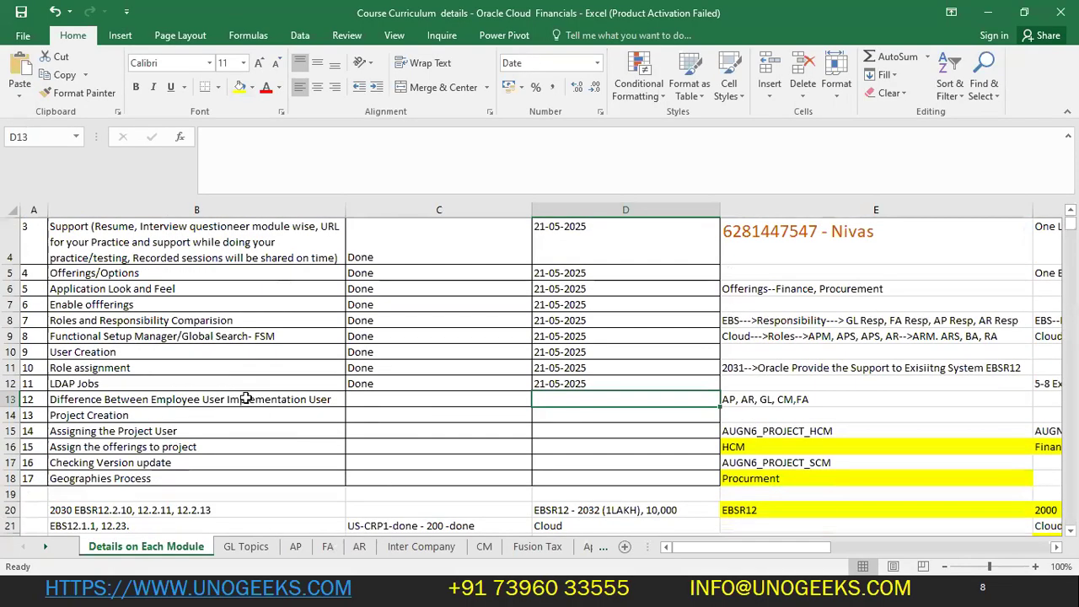
{"action": "left_click", "coordinate": [253, 403]}
{"action": "scroll", "coordinate": [236, 354], "scroll_direction": "up", "scroll_amount": 1}
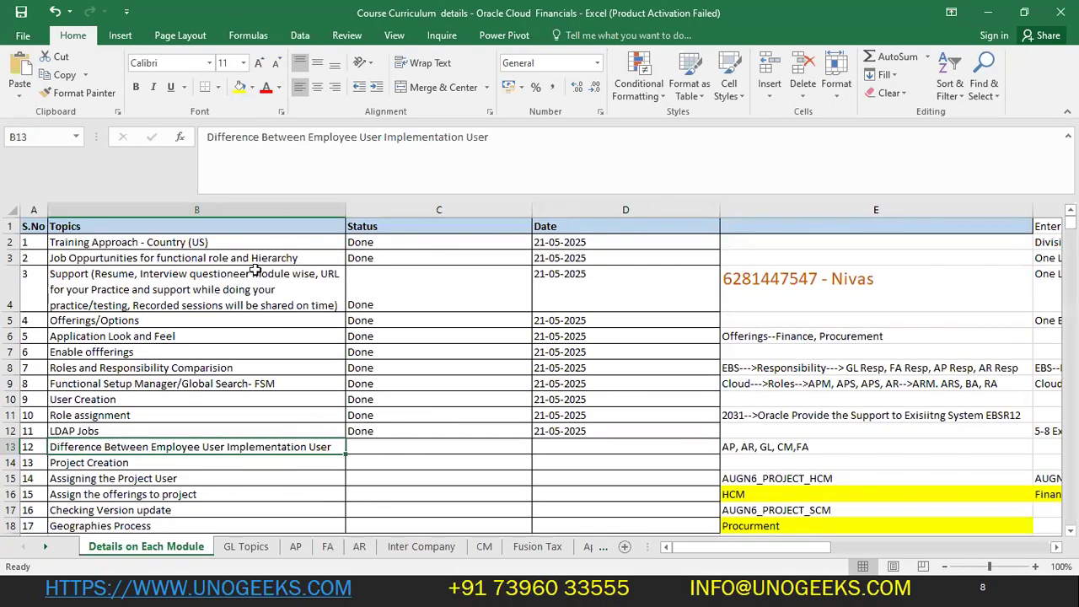
{"action": "left_click_drag", "start_coordinate": [264, 246], "coordinate": [305, 405]}
{"action": "left_click", "coordinate": [270, 369]}
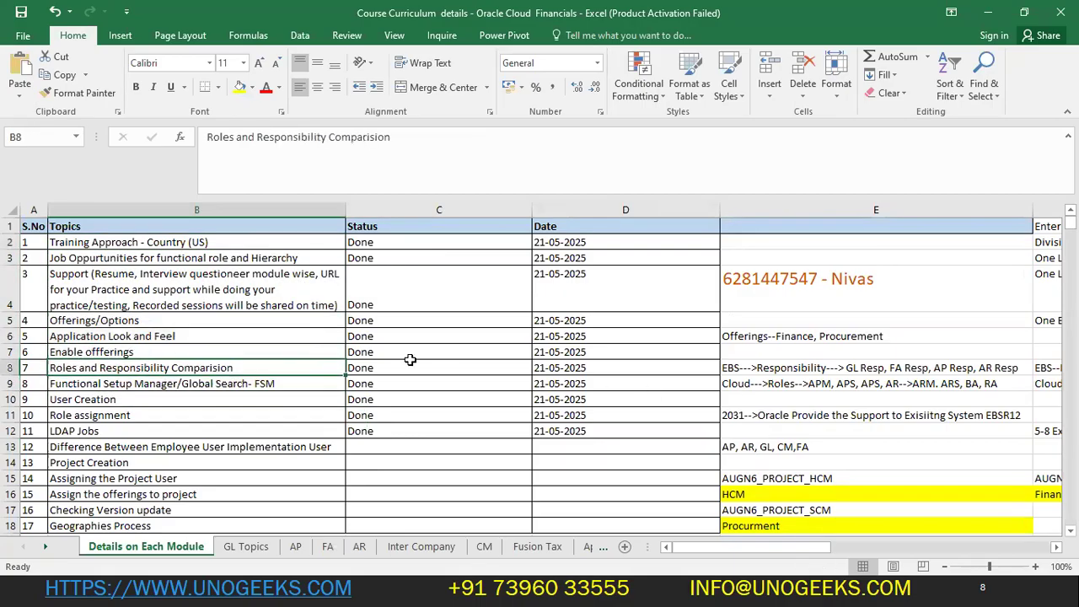
{"action": "left_click_drag", "start_coordinate": [657, 368], "coordinate": [286, 368]}
{"action": "left_click", "coordinate": [278, 384]}
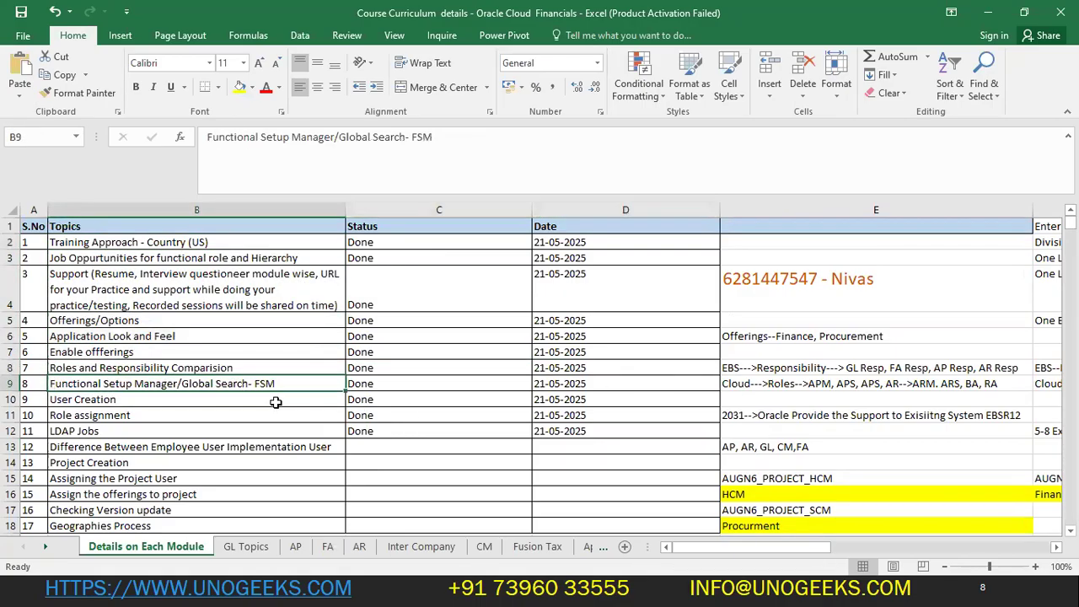
{"action": "left_click", "coordinate": [209, 397]}
{"action": "left_click_drag", "start_coordinate": [590, 399], "coordinate": [666, 413]}
{"action": "left_click_drag", "start_coordinate": [127, 431], "coordinate": [714, 431]}
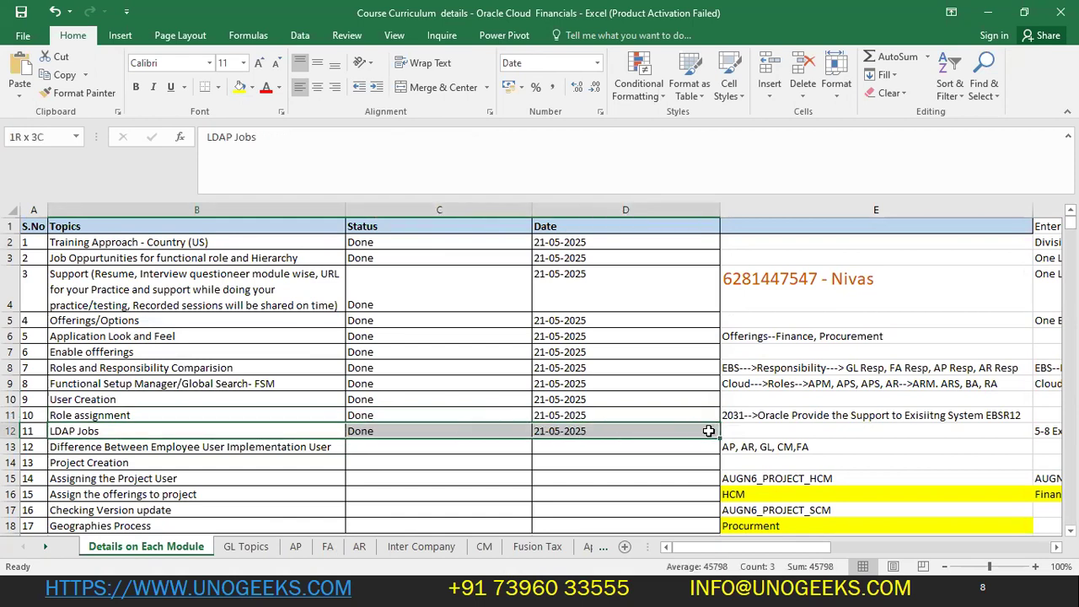
- Select all completed topics with status, date, serial numbers and headers
{"action": "left_click", "coordinate": [142, 256]}
{"action": "left_click_drag", "start_coordinate": [167, 242], "coordinate": [710, 428]}
{"action": "left_click_drag", "start_coordinate": [32, 226], "coordinate": [631, 431]}
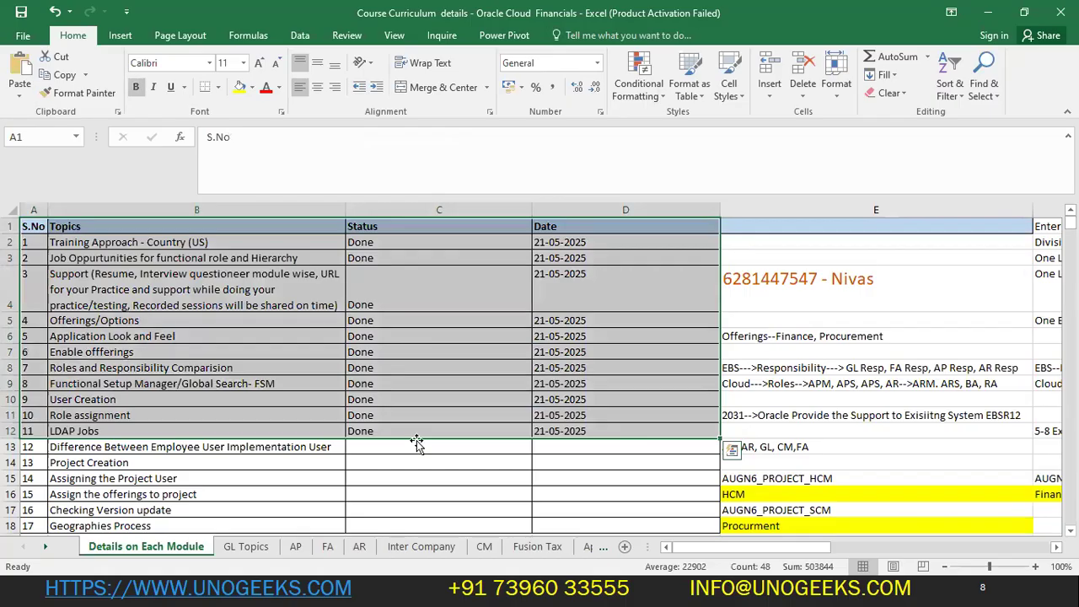
{"action": "scroll", "coordinate": [502, 429], "scroll_direction": "down", "scroll_amount": 1}
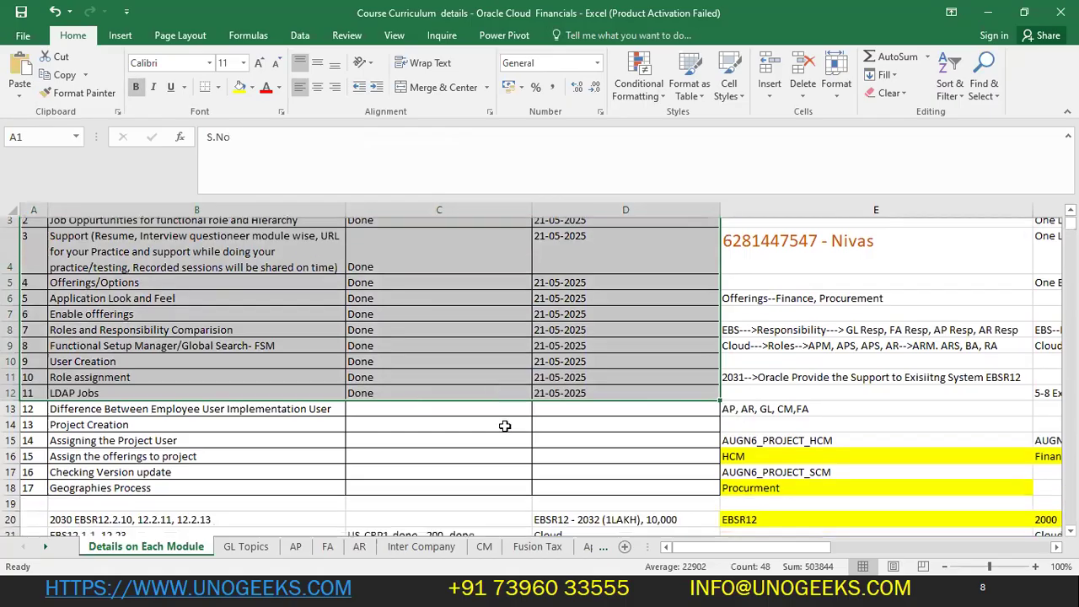
{"action": "left_click", "coordinate": [37, 410]}
- Go over the pending topics B13 to B17, including Project Creation and Assigning the Project User
{"action": "left_click_drag", "start_coordinate": [37, 406], "coordinate": [253, 460]}
{"action": "left_click", "coordinate": [227, 402]}
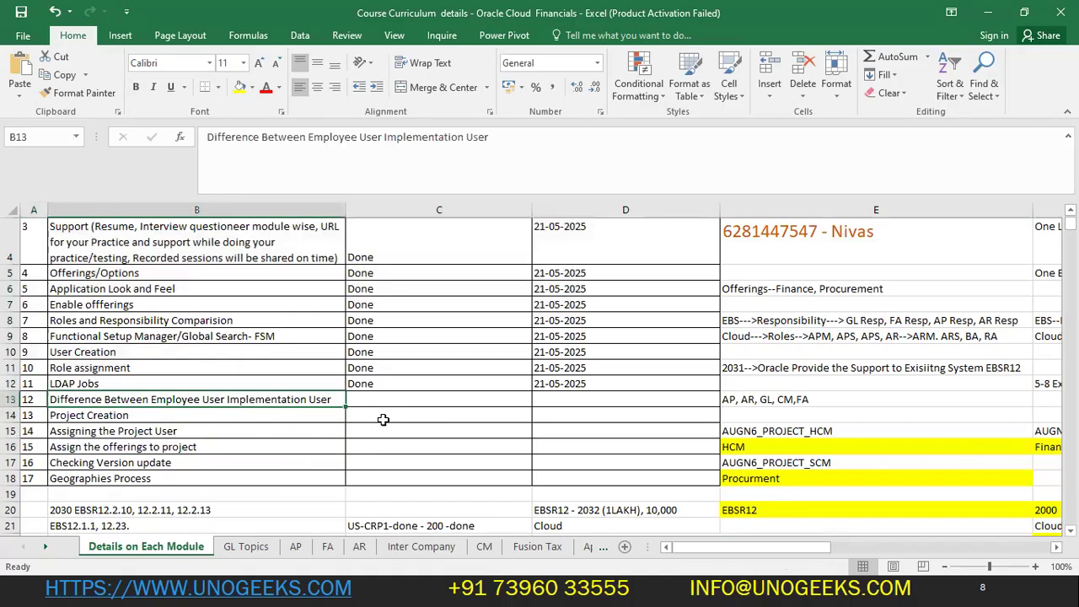
{"action": "left_click", "coordinate": [398, 385]}
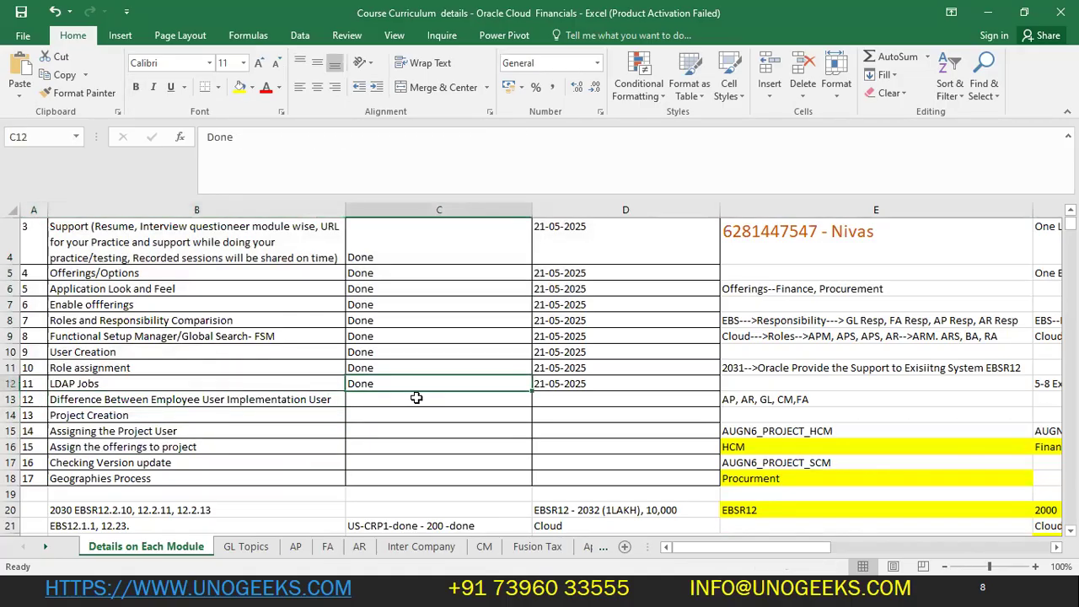
{"action": "key", "text": "Down"}
{"action": "key", "text": "Left"}
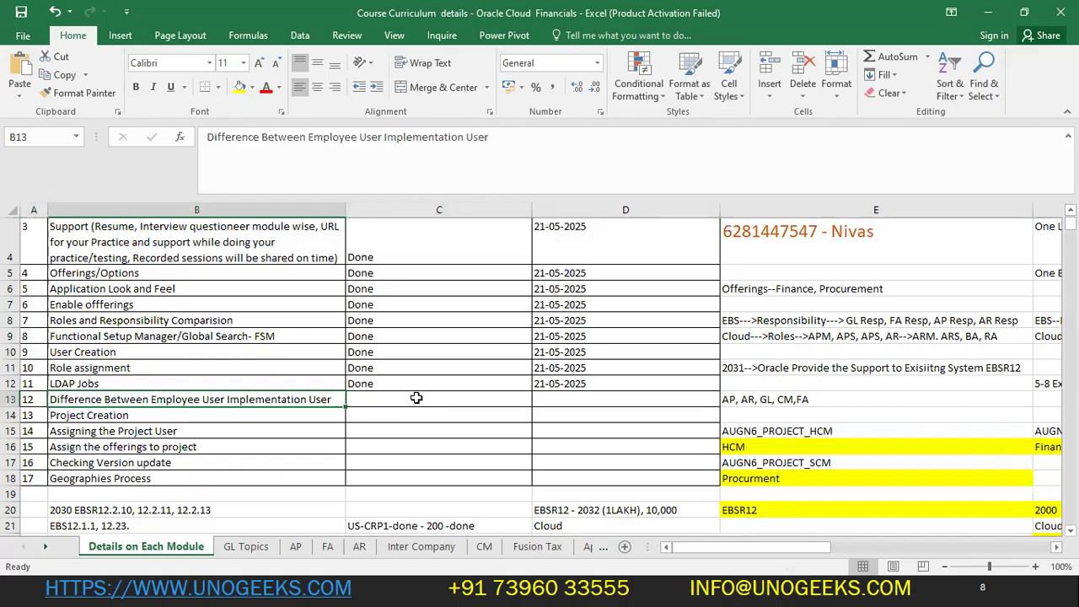
{"action": "left_click", "coordinate": [192, 415]}
{"action": "left_click", "coordinate": [215, 443]}
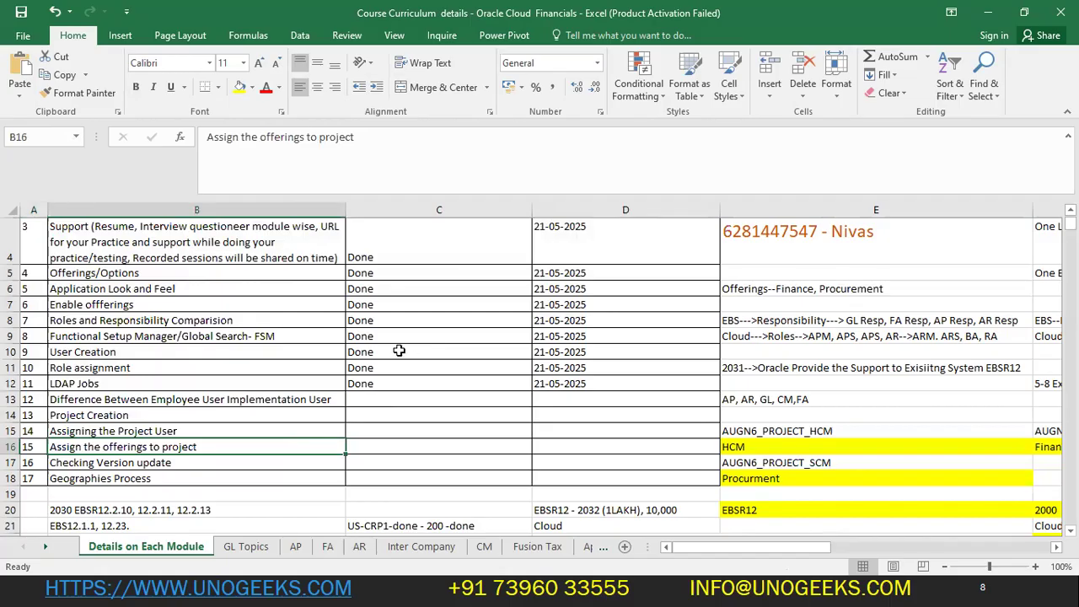
{"action": "left_click", "coordinate": [135, 427]}
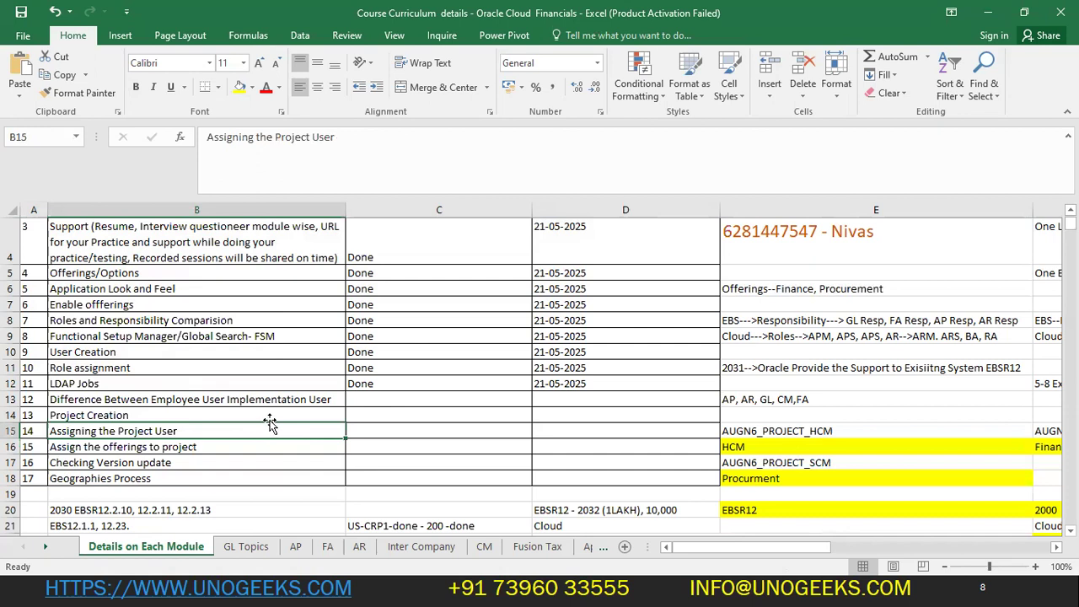
{"action": "left_click_drag", "start_coordinate": [268, 401], "coordinate": [262, 480]}
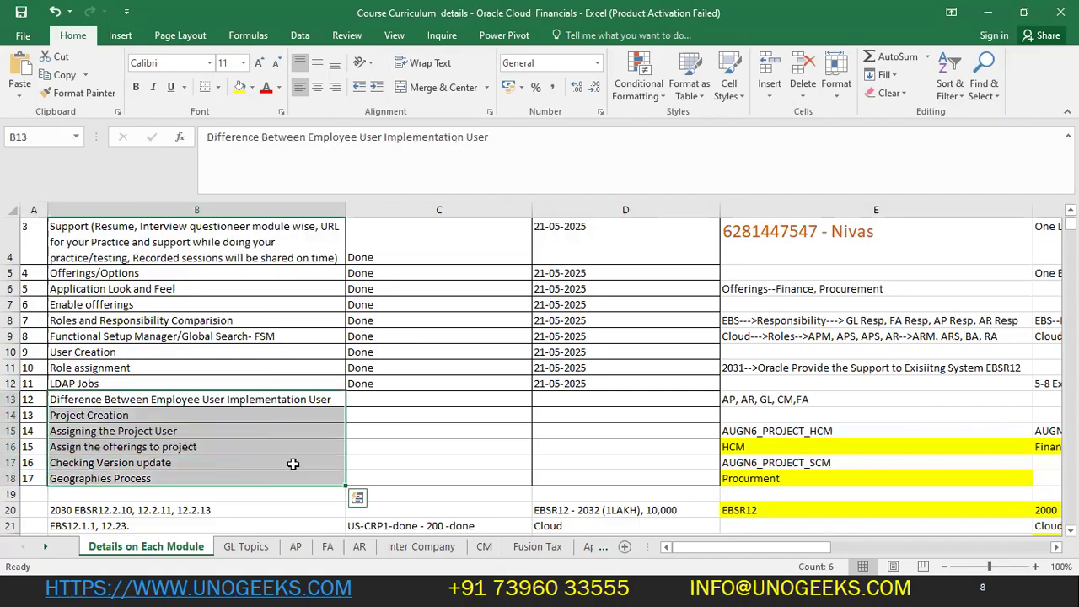
- Glance at the GL Topics sheet and return to Details on Each Module
{"action": "left_click", "coordinate": [244, 547]}
{"action": "scroll", "coordinate": [296, 399], "scroll_direction": "up", "scroll_amount": 3}
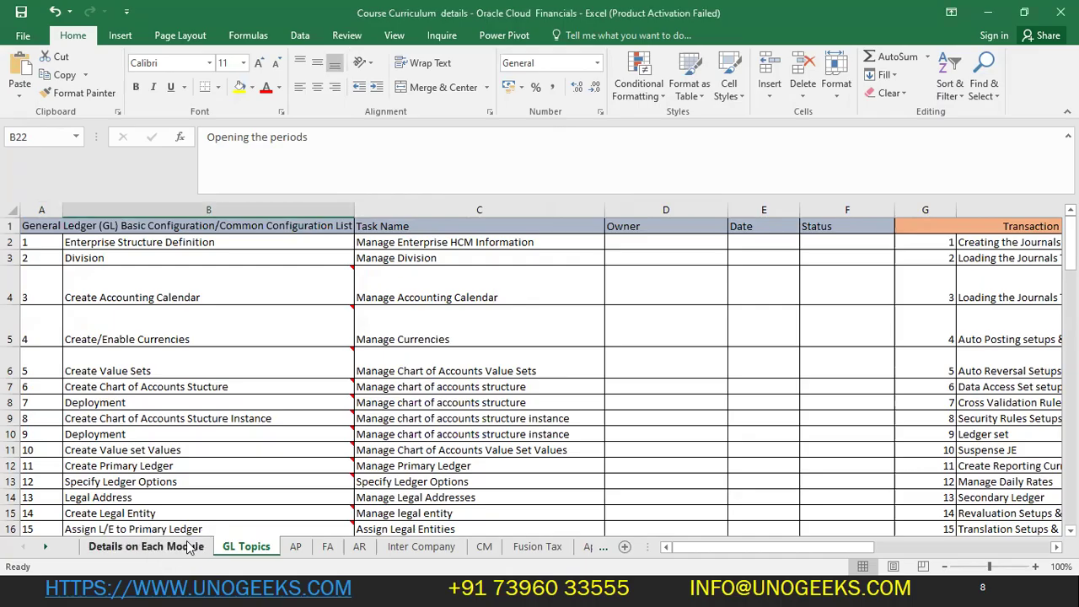
{"action": "left_click", "coordinate": [147, 548]}
{"action": "scroll", "coordinate": [650, 335], "scroll_direction": "up", "scroll_amount": 1}
- Inspect the support contact note in E4, highlighting the phone number, leaving it unchanged
{"action": "left_click", "coordinate": [782, 282]}
{"action": "double_click", "coordinate": [784, 280]}
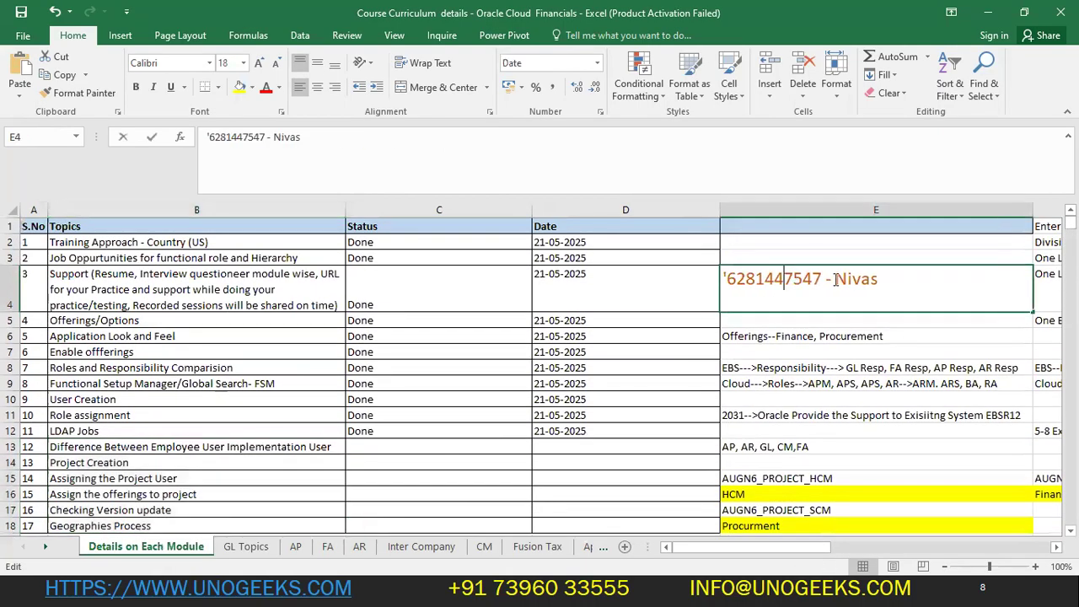
{"action": "left_click_drag", "start_coordinate": [822, 280], "coordinate": [730, 281]}
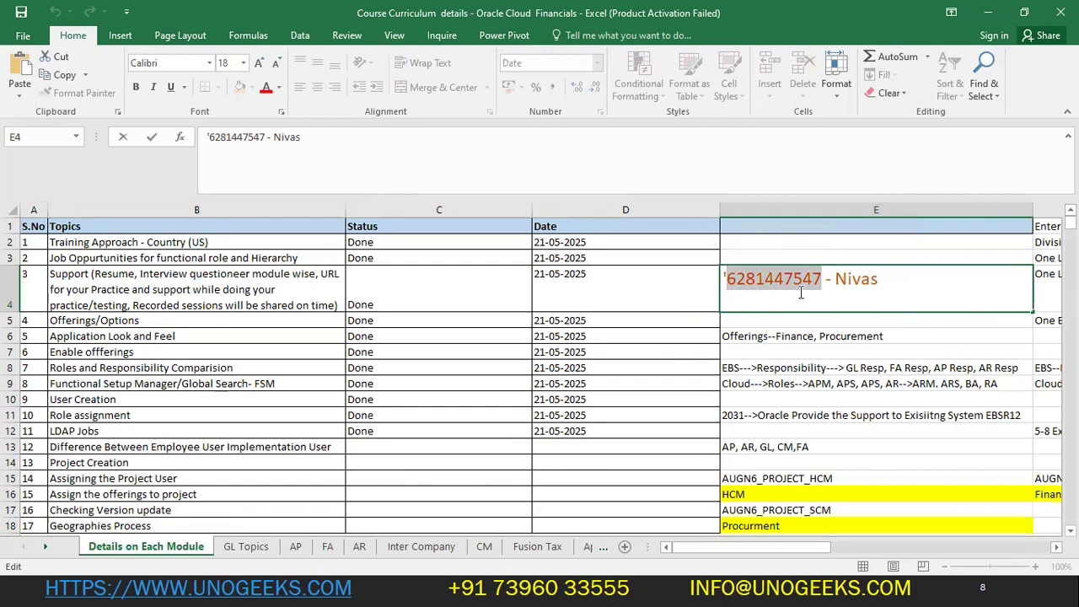
{"action": "left_click", "coordinate": [625, 293]}
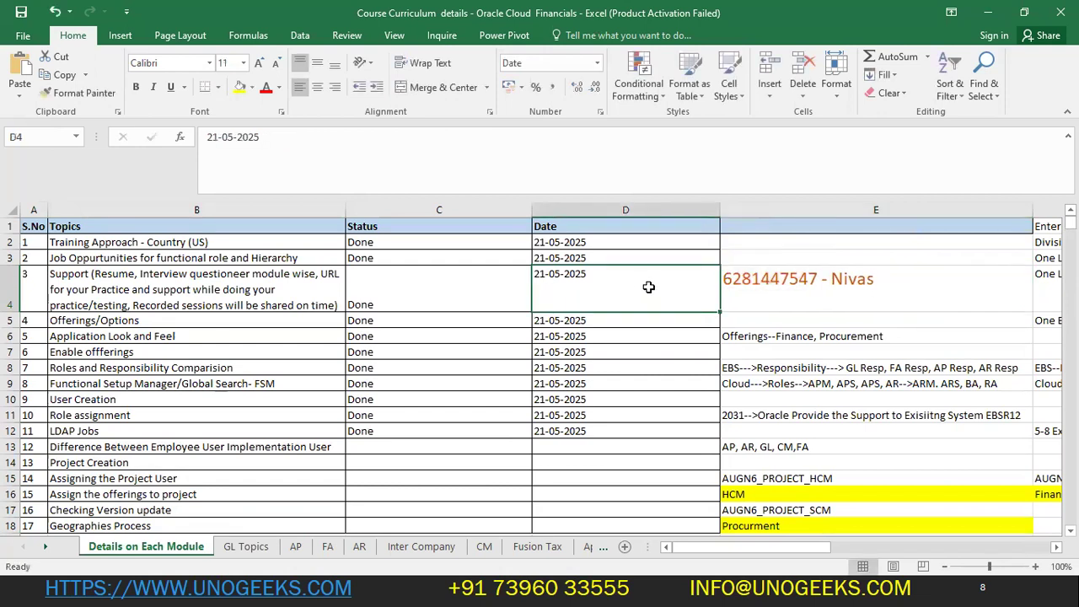
{"action": "double_click", "coordinate": [883, 282]}
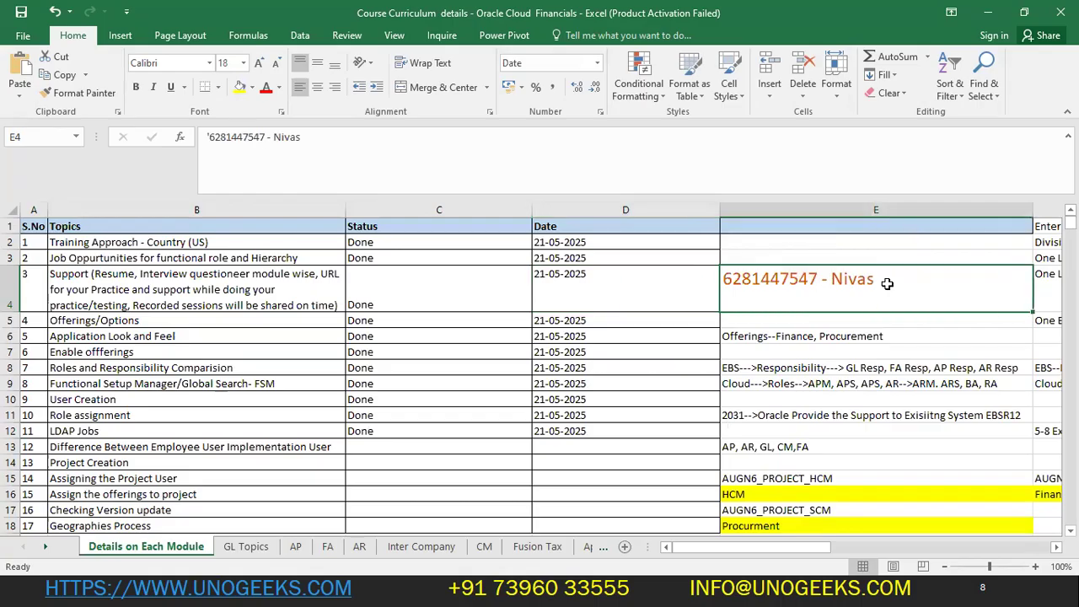
{"action": "left_click_drag", "start_coordinate": [880, 281], "coordinate": [589, 281]}
{"action": "left_click", "coordinate": [590, 282]}
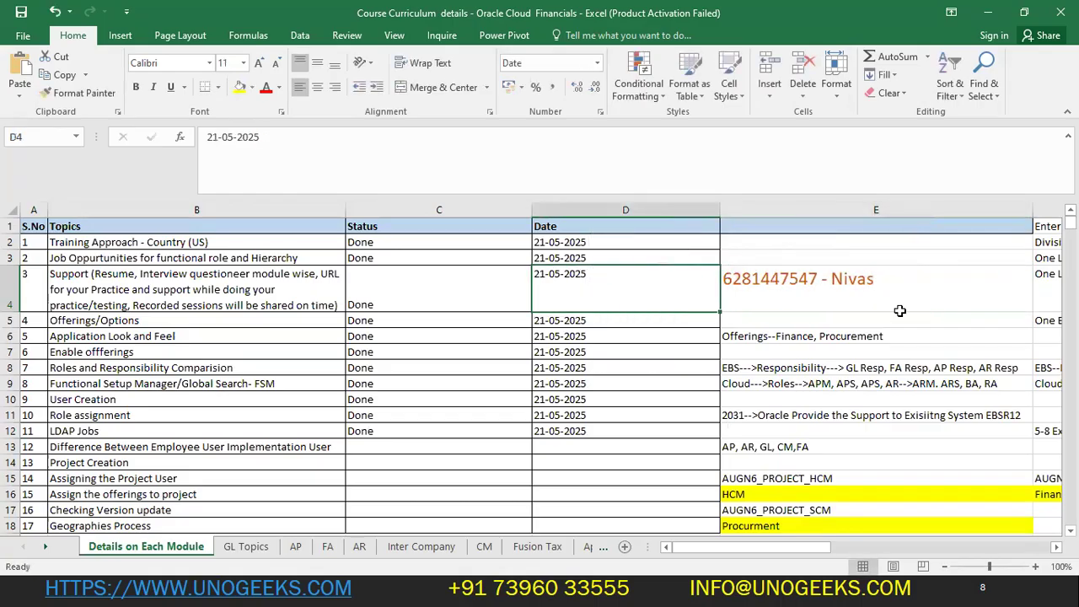